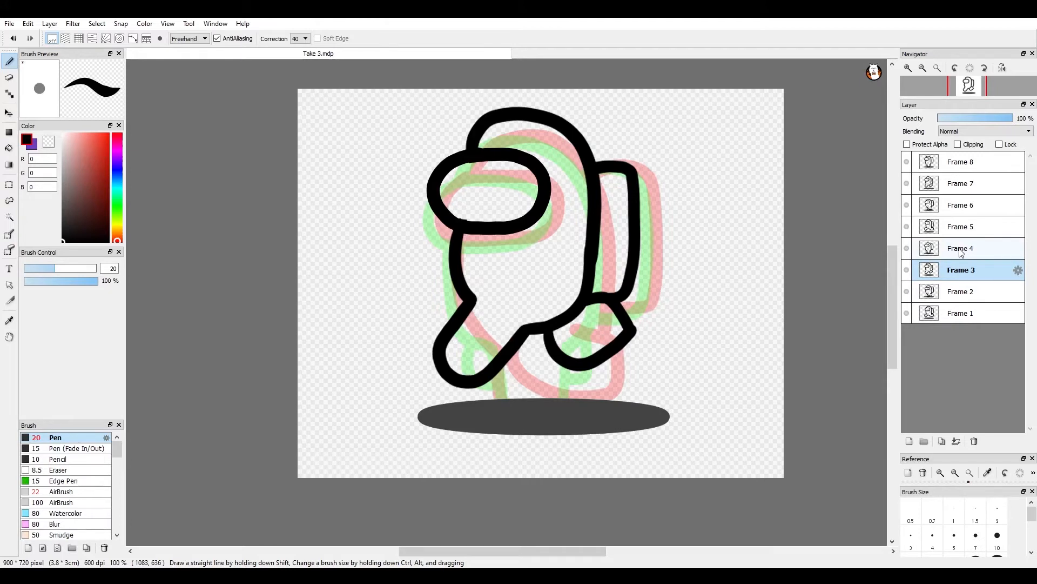
Review Frames 3 to 6 of the finished walk cycle and play its animation preview at 5 fps.
{"action": "left_click", "coordinate": [962, 250]}
{"action": "left_click", "coordinate": [966, 229]}
{"action": "left_click", "coordinate": [972, 207]}
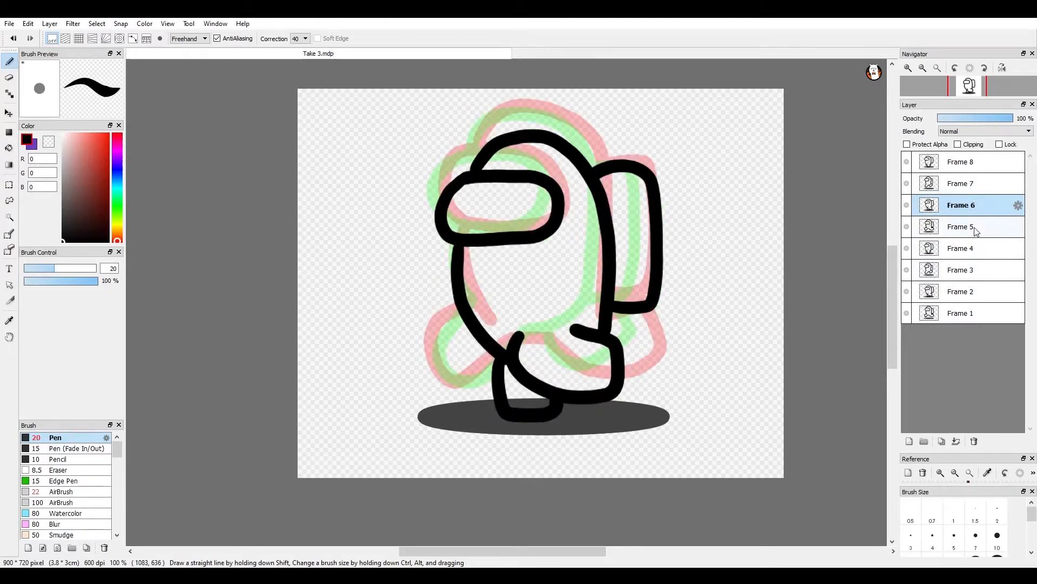
{"action": "left_click", "coordinate": [967, 248]}
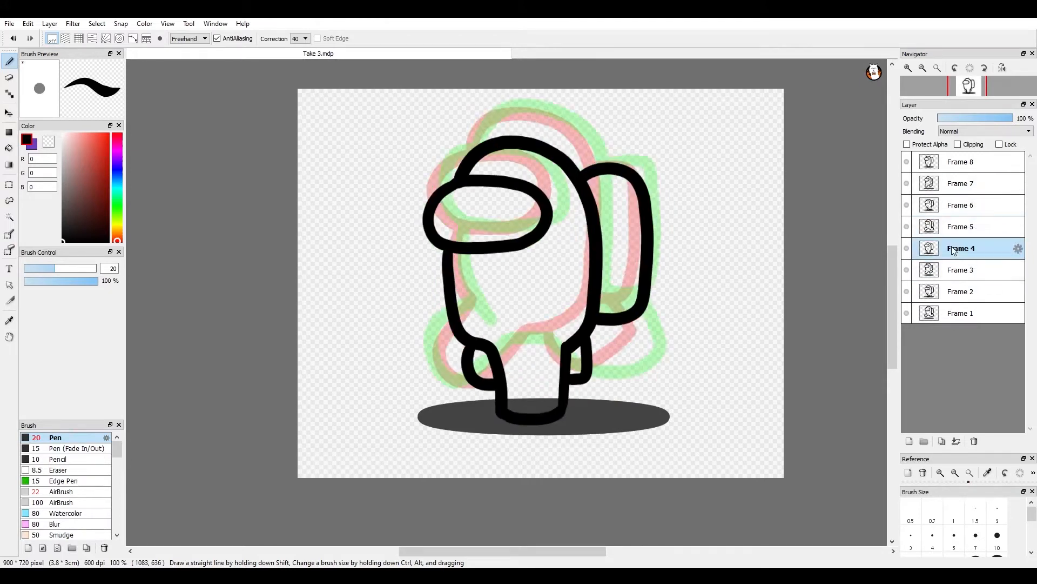
{"action": "left_click", "coordinate": [167, 25]}
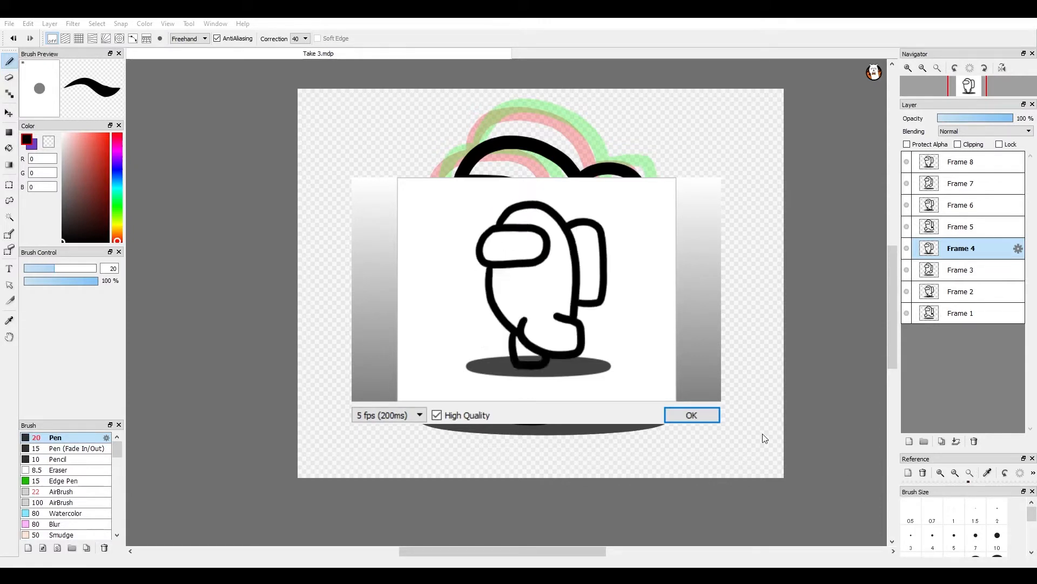
{"action": "left_click", "coordinate": [694, 415]}
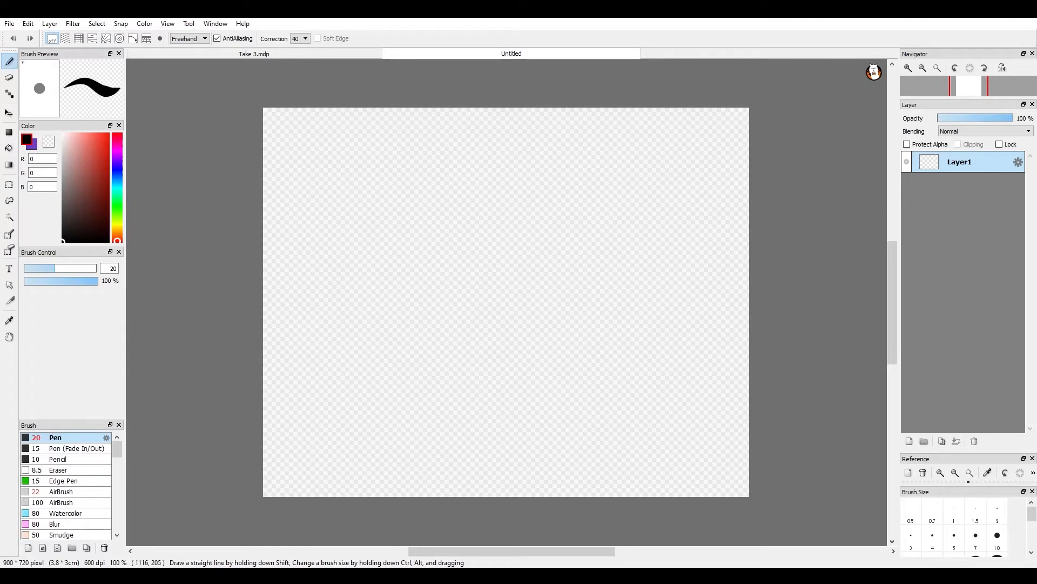
Add three blank layers to the new canvas and make Layer1 the active drawing layer.
{"action": "left_click", "coordinate": [908, 442]}
{"action": "left_click", "coordinate": [909, 441]}
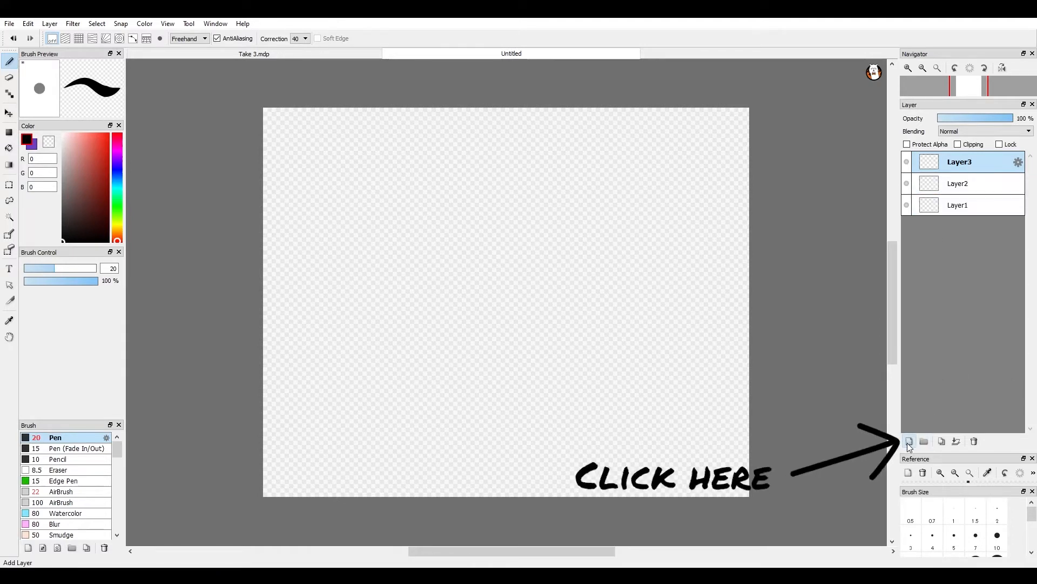
{"action": "left_click", "coordinate": [909, 442]}
{"action": "left_click", "coordinate": [968, 228]}
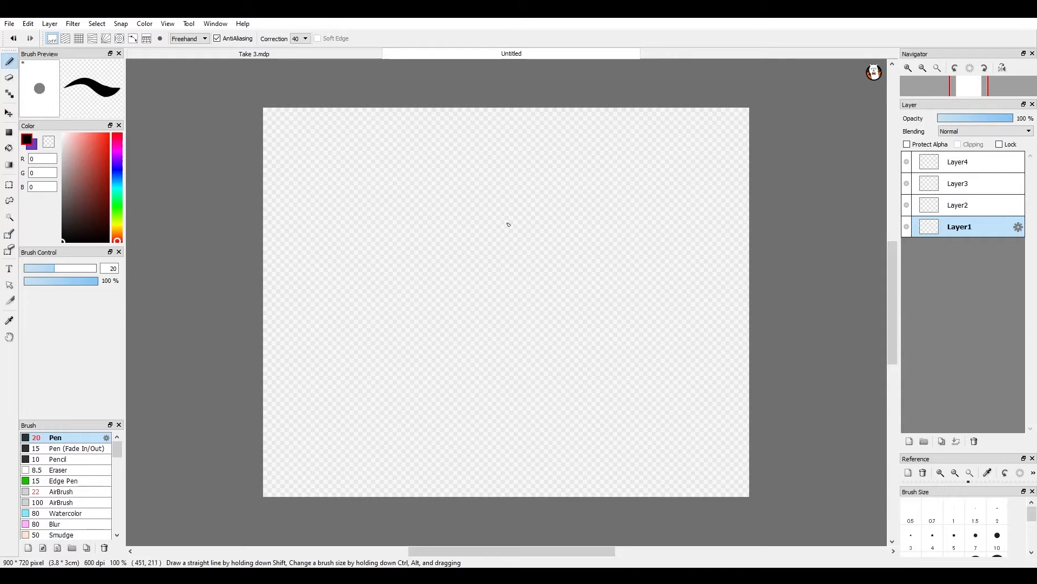
{"action": "mouse_move", "coordinate": [498, 217]}
{"action": "left_mouse_down"}
{"action": "mouse_move", "coordinate": [437, 216]}
{"action": "mouse_move", "coordinate": [415, 233]}
{"action": "mouse_move", "coordinate": [411, 264]}
{"action": "mouse_move", "coordinate": [443, 289]}
{"action": "left_mouse_up"}
{"action": "mouse_move", "coordinate": [497, 215]}
{"action": "left_mouse_down"}
{"action": "mouse_move", "coordinate": [528, 245]}
{"action": "mouse_move", "coordinate": [528, 266]}
{"action": "mouse_move", "coordinate": [486, 290]}
{"action": "mouse_move", "coordinate": [439, 282]}
{"action": "left_mouse_up"}
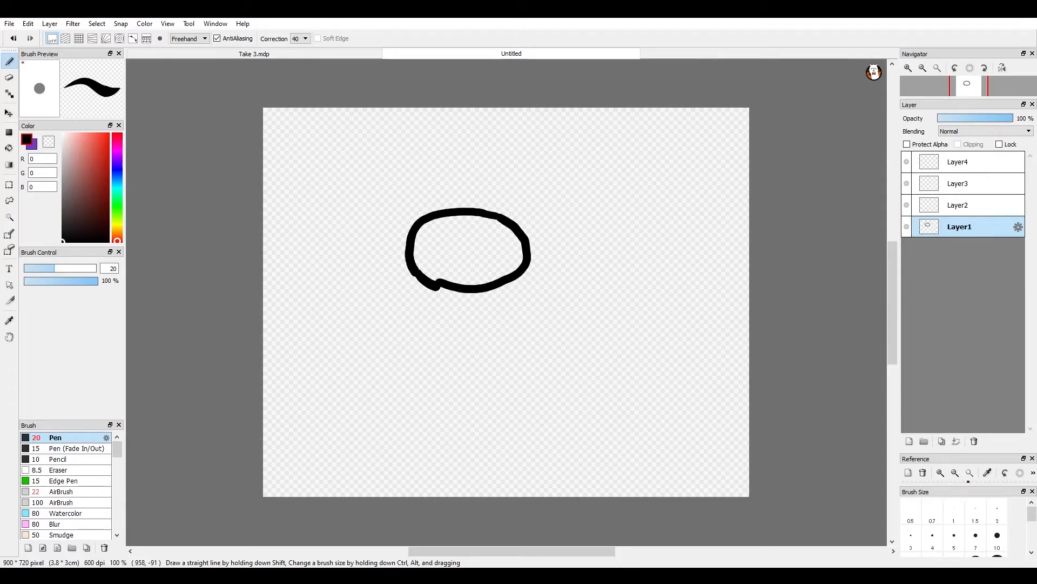
{"action": "key", "text": "ctrl+z"}
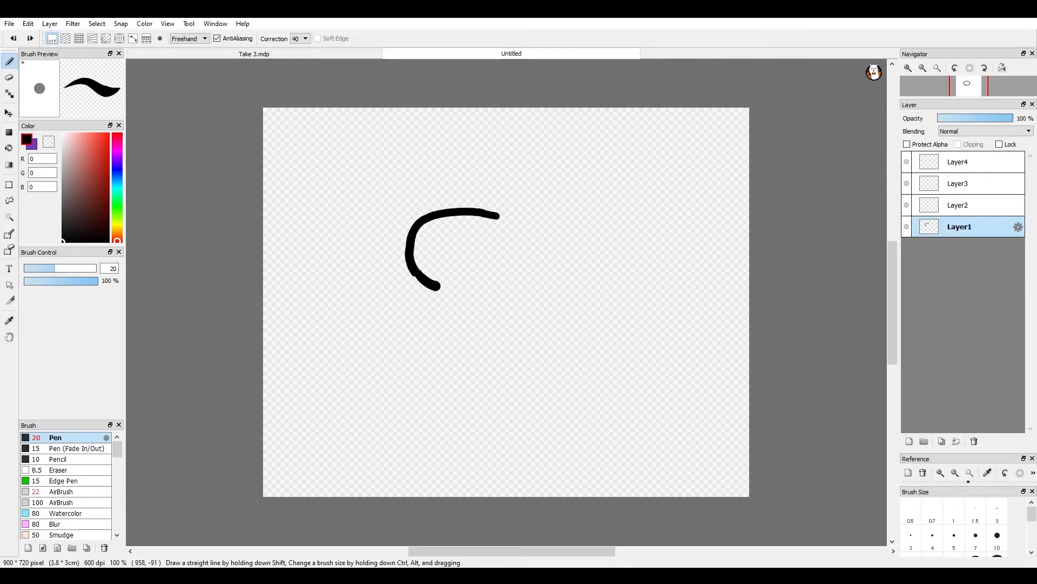
{"action": "key", "text": "ctrl+z"}
{"action": "key", "text": "ctrl+plus"}
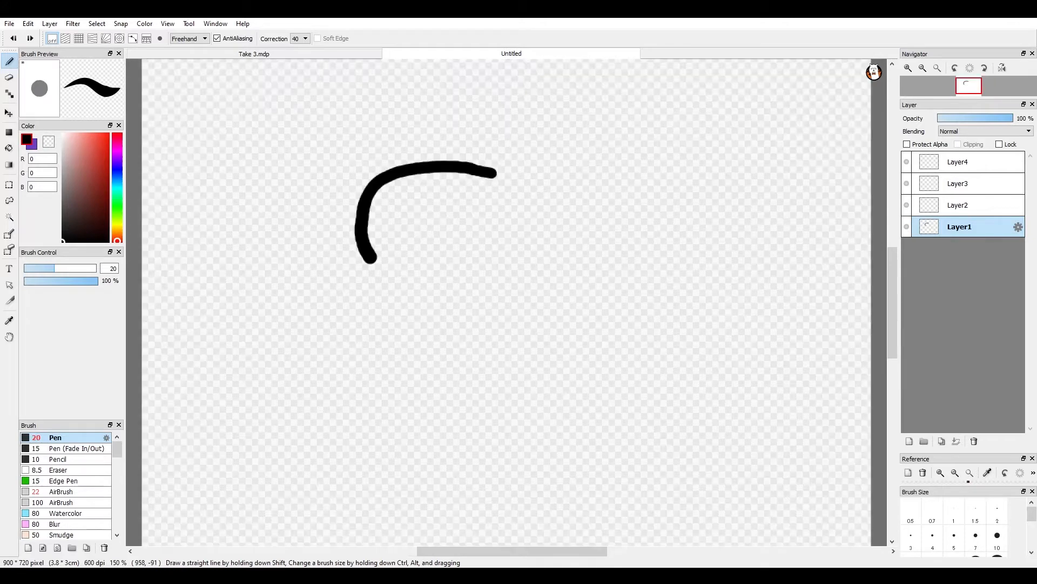
{"action": "key", "text": "ctrl+minus"}
{"action": "key", "text": "ctrl+z"}
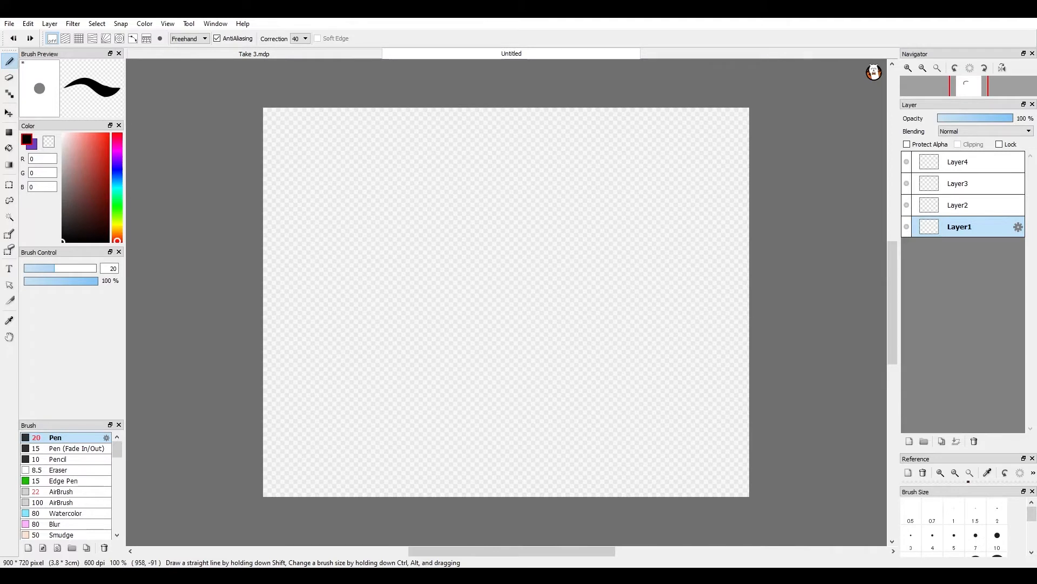
Draw the crewmate's oval visor on Layer1, plus the domed head and back line running down into the rear leg.
{"action": "mouse_move", "coordinate": [480, 202]}
{"action": "left_mouse_down"}
{"action": "mouse_move", "coordinate": [410, 205]}
{"action": "mouse_move", "coordinate": [390, 224]}
{"action": "mouse_move", "coordinate": [391, 254]}
{"action": "mouse_move", "coordinate": [422, 275]}
{"action": "mouse_move", "coordinate": [496, 267]}
{"action": "mouse_move", "coordinate": [509, 248]}
{"action": "mouse_move", "coordinate": [503, 222]}
{"action": "mouse_move", "coordinate": [471, 197]}
{"action": "left_mouse_up"}
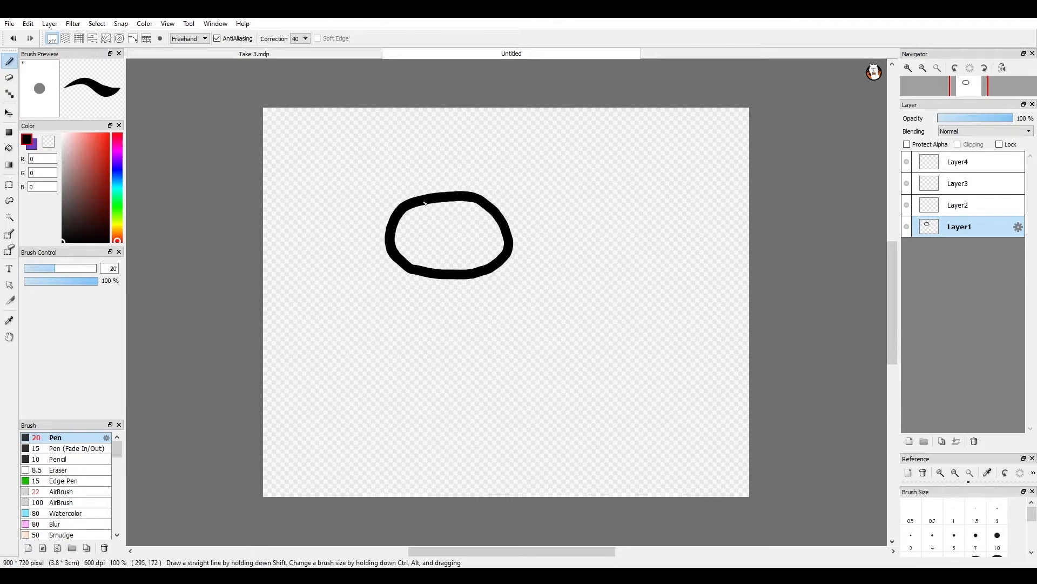
{"action": "mouse_move", "coordinate": [424, 201]}
{"action": "left_mouse_down"}
{"action": "mouse_move", "coordinate": [421, 187]}
{"action": "mouse_move", "coordinate": [449, 164]}
{"action": "mouse_move", "coordinate": [491, 153]}
{"action": "mouse_move", "coordinate": [529, 171]}
{"action": "mouse_move", "coordinate": [547, 200]}
{"action": "left_mouse_up"}
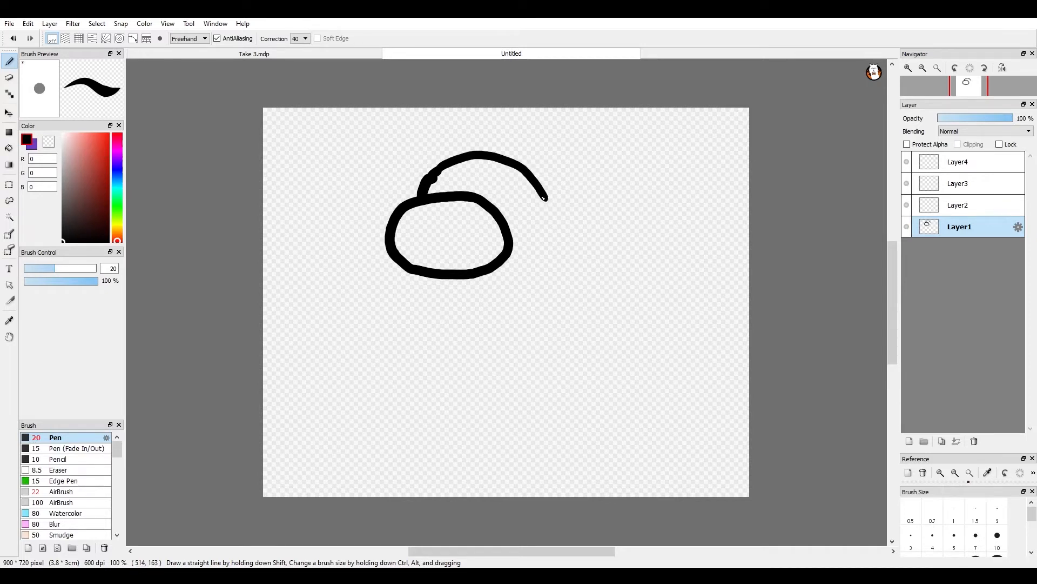
{"action": "mouse_move", "coordinate": [545, 199]}
{"action": "left_mouse_down"}
{"action": "mouse_move", "coordinate": [559, 342]}
{"action": "mouse_move", "coordinate": [546, 355]}
{"action": "mouse_move", "coordinate": [558, 363]}
{"action": "mouse_move", "coordinate": [589, 346]}
{"action": "mouse_move", "coordinate": [617, 389]}
{"action": "mouse_move", "coordinate": [562, 419]}
{"action": "left_mouse_up"}
Complete the two spread legs on Layer1 and draw the front body line from the visor down to the front leg.
{"action": "mouse_move", "coordinate": [505, 395]}
{"action": "left_mouse_down"}
{"action": "mouse_move", "coordinate": [547, 419]}
{"action": "mouse_move", "coordinate": [570, 417]}
{"action": "left_mouse_up"}
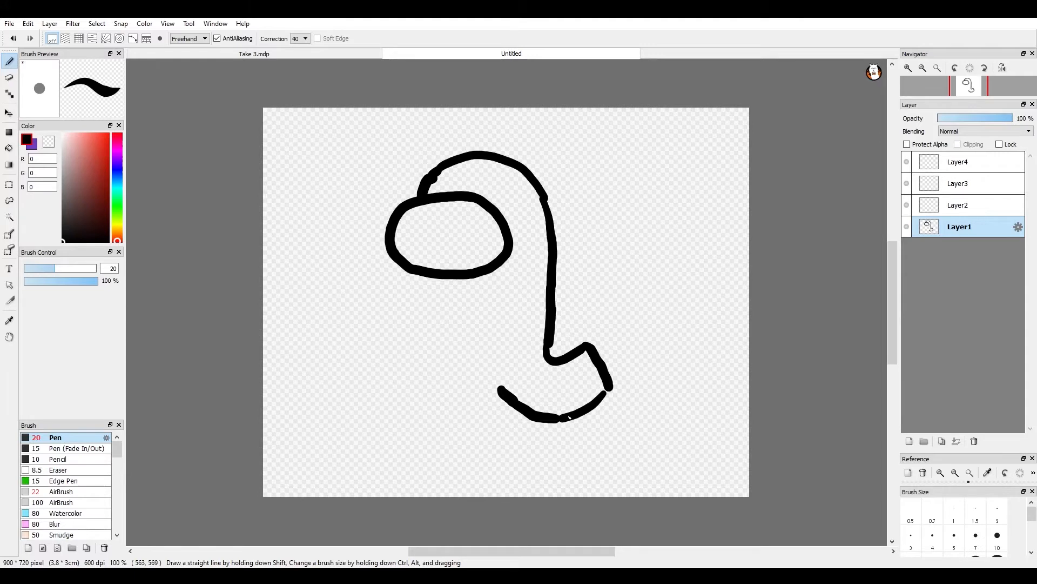
{"action": "left_click_drag", "start_coordinate": [602, 399], "coordinate": [609, 389]}
{"action": "mouse_move", "coordinate": [494, 389]}
{"action": "left_mouse_down"}
{"action": "mouse_move", "coordinate": [455, 391]}
{"action": "mouse_move", "coordinate": [464, 395]}
{"action": "mouse_move", "coordinate": [403, 430]}
{"action": "mouse_move", "coordinate": [382, 405]}
{"action": "mouse_move", "coordinate": [381, 379]}
{"action": "mouse_move", "coordinate": [424, 350]}
{"action": "left_mouse_up"}
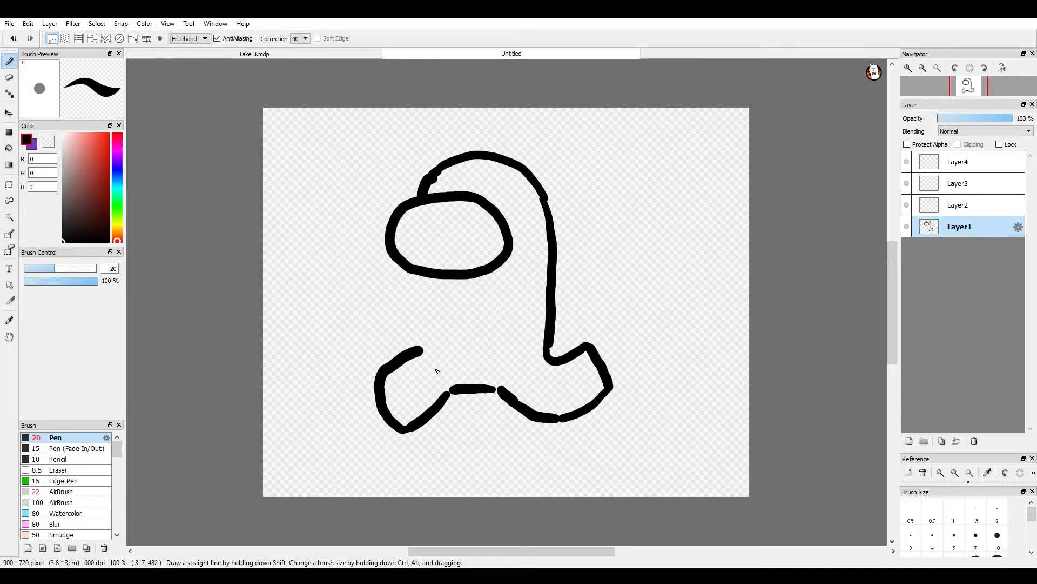
{"action": "left_click", "coordinate": [434, 368]}
{"action": "left_click_drag", "start_coordinate": [434, 368], "coordinate": [413, 333]}
{"action": "left_click_drag", "start_coordinate": [416, 274], "coordinate": [414, 325]}
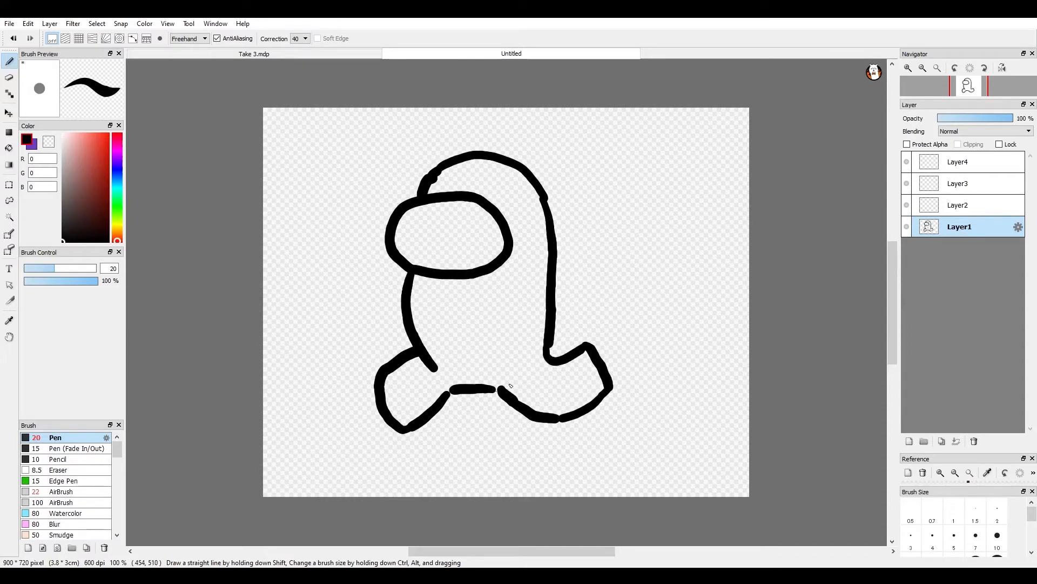
{"action": "mouse_move", "coordinate": [551, 217]}
{"action": "left_mouse_down"}
{"action": "mouse_move", "coordinate": [579, 205]}
{"action": "mouse_move", "coordinate": [599, 220]}
{"action": "left_mouse_up"}
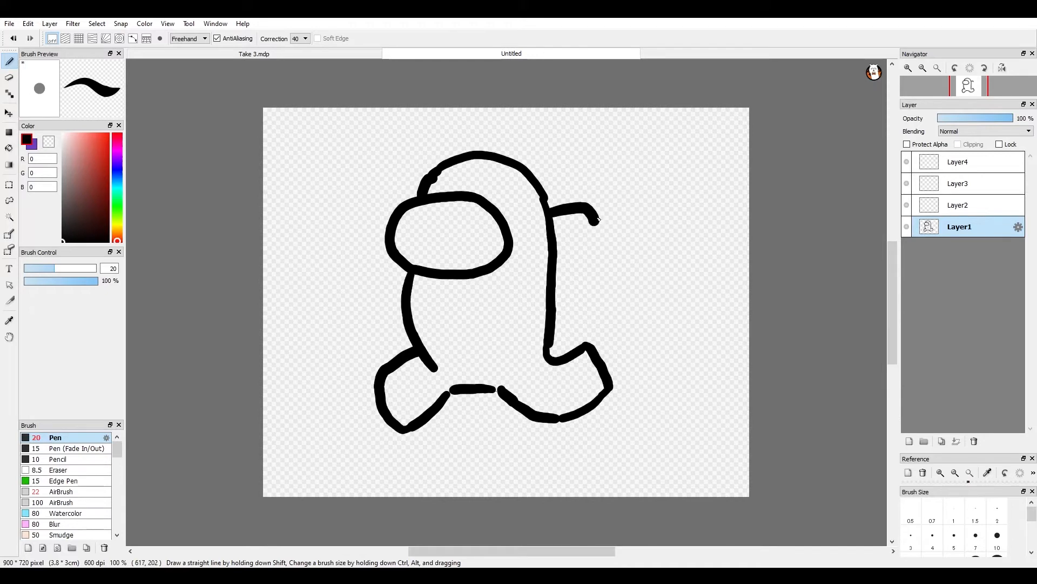
{"action": "mouse_move", "coordinate": [551, 343]}
{"action": "left_mouse_down"}
{"action": "mouse_move", "coordinate": [588, 342]}
{"action": "mouse_move", "coordinate": [602, 310]}
{"action": "mouse_move", "coordinate": [591, 223]}
{"action": "left_mouse_up"}
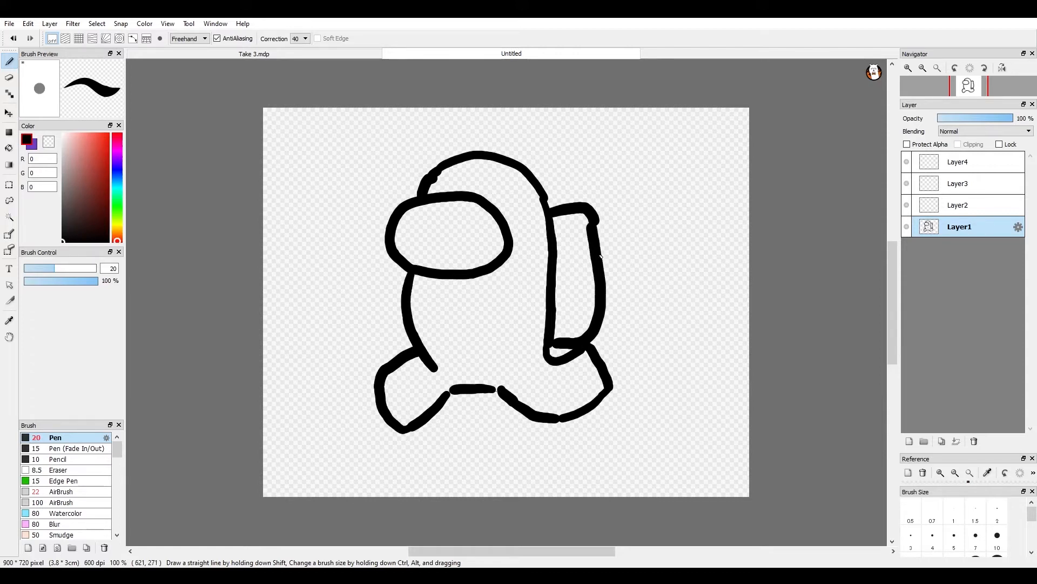
{"action": "key", "text": "ctrl+z"}
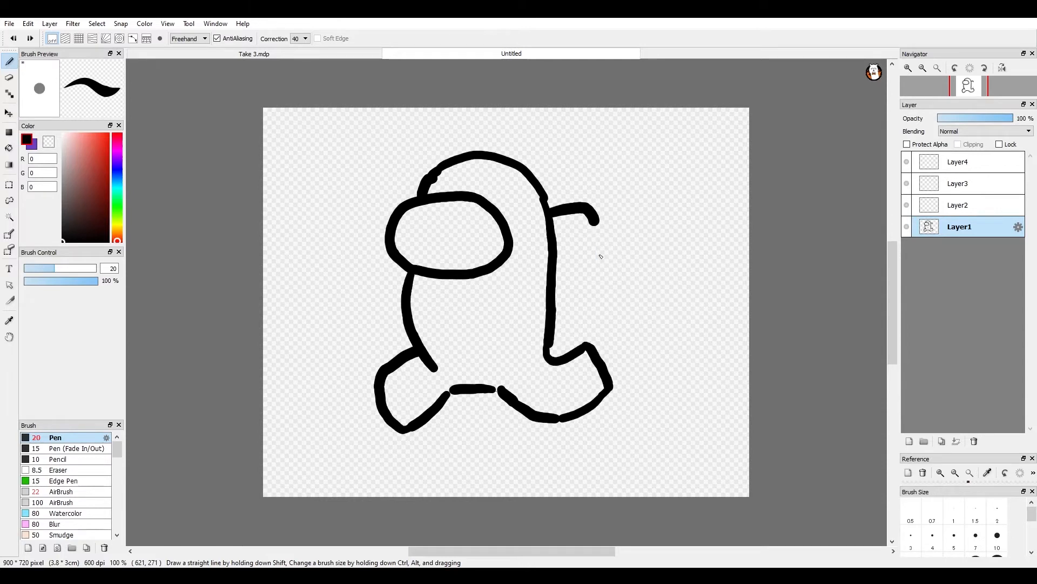
{"action": "key", "text": "ctrl+z"}
Draw the rounded backpack behind the body on Layer1 and close the outline gap between the legs.
{"action": "mouse_move", "coordinate": [551, 212]}
{"action": "left_mouse_down"}
{"action": "mouse_move", "coordinate": [590, 210]}
{"action": "mouse_move", "coordinate": [601, 243]}
{"action": "mouse_move", "coordinate": [594, 334]}
{"action": "mouse_move", "coordinate": [555, 346]}
{"action": "left_mouse_up"}
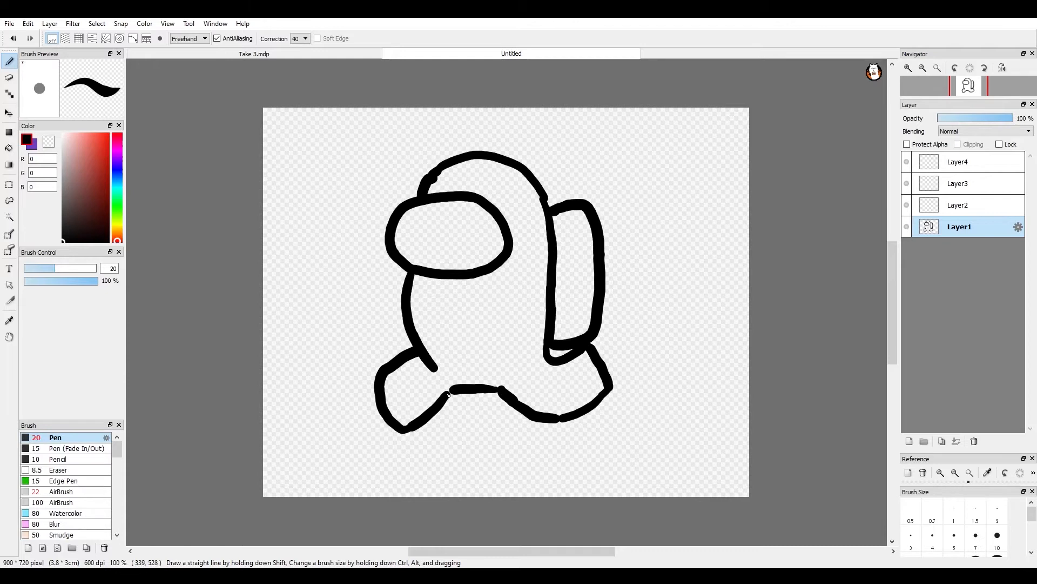
{"action": "left_click", "coordinate": [450, 393]}
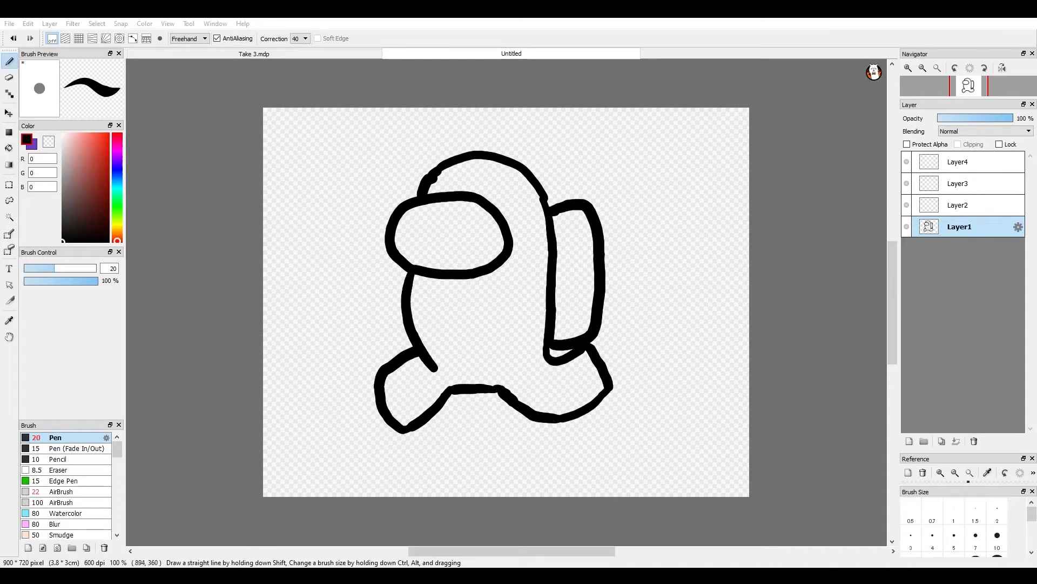
On Layer2, draw the second pose's flatter visor, head dome and back line over the onion-skinned first pose.
{"action": "left_click", "coordinate": [969, 212]}
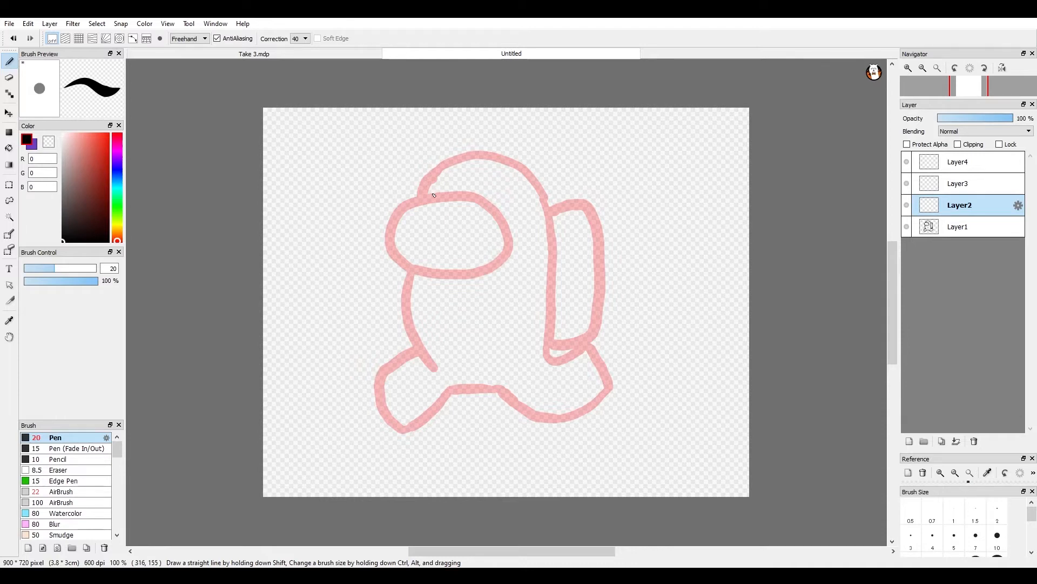
{"action": "mouse_move", "coordinate": [493, 204]}
{"action": "left_mouse_down"}
{"action": "mouse_move", "coordinate": [404, 206]}
{"action": "mouse_move", "coordinate": [419, 203]}
{"action": "mouse_move", "coordinate": [401, 210]}
{"action": "mouse_move", "coordinate": [392, 251]}
{"action": "mouse_move", "coordinate": [478, 268]}
{"action": "mouse_move", "coordinate": [506, 253]}
{"action": "mouse_move", "coordinate": [511, 216]}
{"action": "left_mouse_up"}
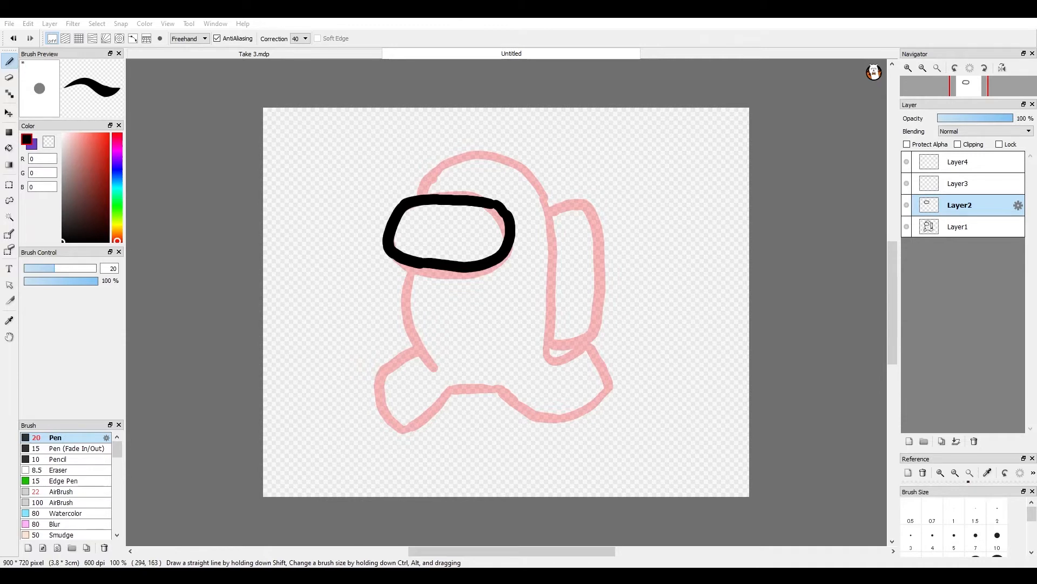
{"action": "mouse_move", "coordinate": [416, 197]}
{"action": "left_mouse_down"}
{"action": "mouse_move", "coordinate": [459, 166]}
{"action": "mouse_move", "coordinate": [521, 177]}
{"action": "mouse_move", "coordinate": [542, 220]}
{"action": "mouse_move", "coordinate": [546, 312]}
{"action": "left_mouse_up"}
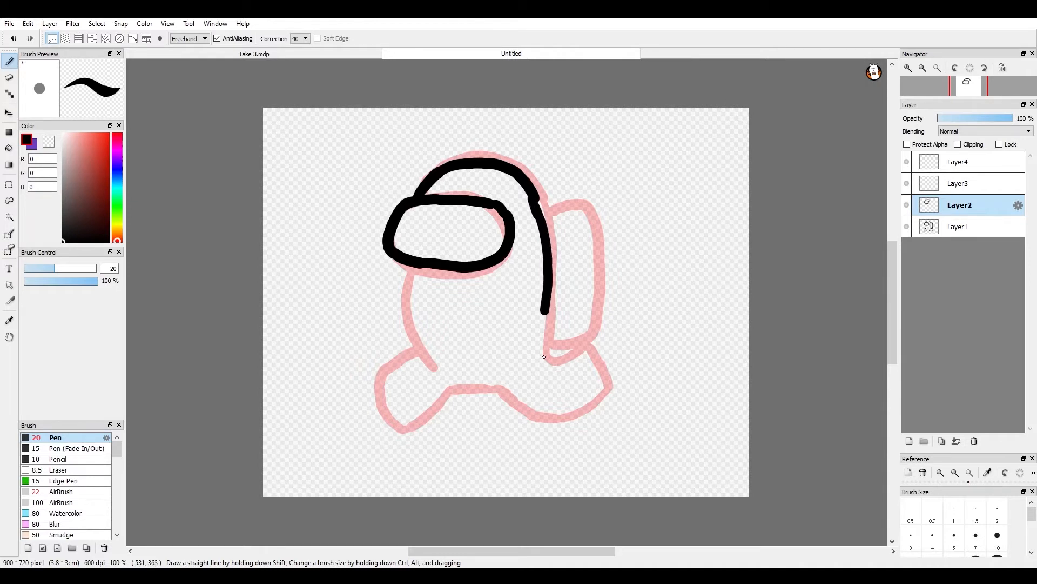
{"action": "left_click_drag", "start_coordinate": [538, 363], "coordinate": [545, 307]}
Draw the second pose's bent near leg, front body line and straight far leg on Layer2.
{"action": "mouse_move", "coordinate": [513, 354]}
{"action": "left_mouse_down"}
{"action": "mouse_move", "coordinate": [563, 378]}
{"action": "mouse_move", "coordinate": [554, 377]}
{"action": "mouse_move", "coordinate": [553, 416]}
{"action": "mouse_move", "coordinate": [497, 426]}
{"action": "mouse_move", "coordinate": [455, 396]}
{"action": "mouse_move", "coordinate": [463, 358]}
{"action": "mouse_move", "coordinate": [442, 377]}
{"action": "mouse_move", "coordinate": [402, 321]}
{"action": "left_mouse_up"}
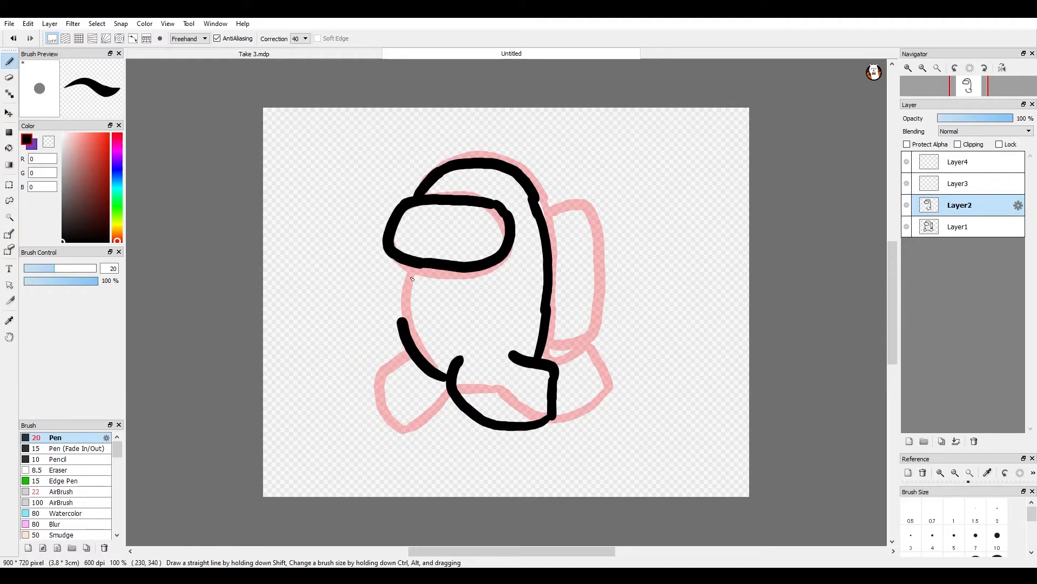
{"action": "mouse_move", "coordinate": [404, 264]}
{"action": "left_mouse_down"}
{"action": "mouse_move", "coordinate": [402, 315]}
{"action": "mouse_move", "coordinate": [412, 324]}
{"action": "left_mouse_up"}
{"action": "mouse_move", "coordinate": [440, 378]}
{"action": "left_mouse_down"}
{"action": "mouse_move", "coordinate": [440, 426]}
{"action": "mouse_move", "coordinate": [483, 429]}
{"action": "left_mouse_up"}
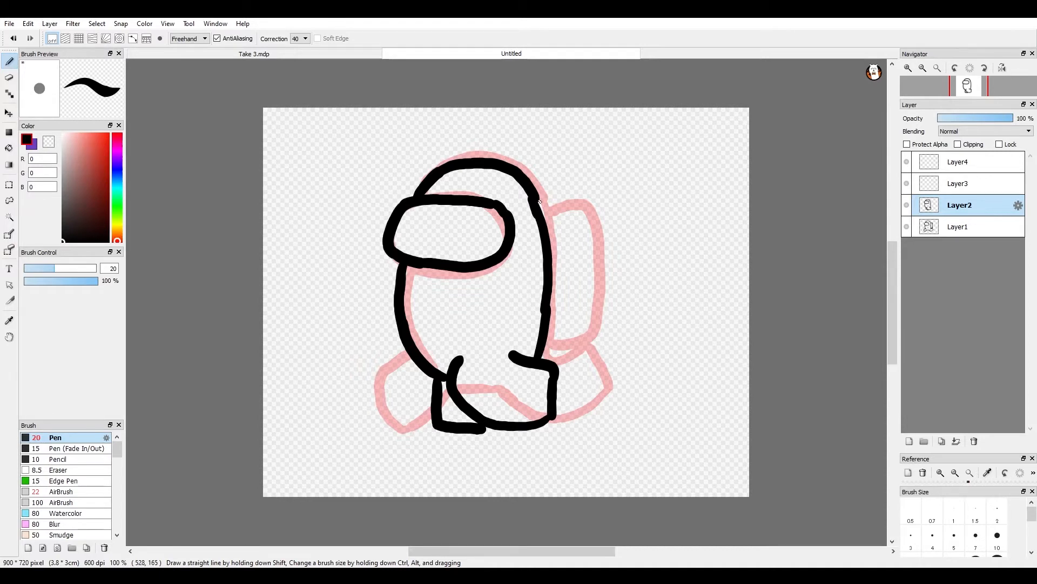
Draw the second pose's backpack on Layer2, redoing its outer edge, and toggle the layer's visibility to compare poses.
{"action": "mouse_move", "coordinate": [538, 198]}
{"action": "left_mouse_down"}
{"action": "mouse_move", "coordinate": [553, 188]}
{"action": "mouse_move", "coordinate": [596, 205]}
{"action": "left_mouse_up"}
{"action": "mouse_move", "coordinate": [552, 331]}
{"action": "left_mouse_down"}
{"action": "mouse_move", "coordinate": [592, 331]}
{"action": "mouse_move", "coordinate": [600, 273]}
{"action": "mouse_move", "coordinate": [587, 209]}
{"action": "left_mouse_up"}
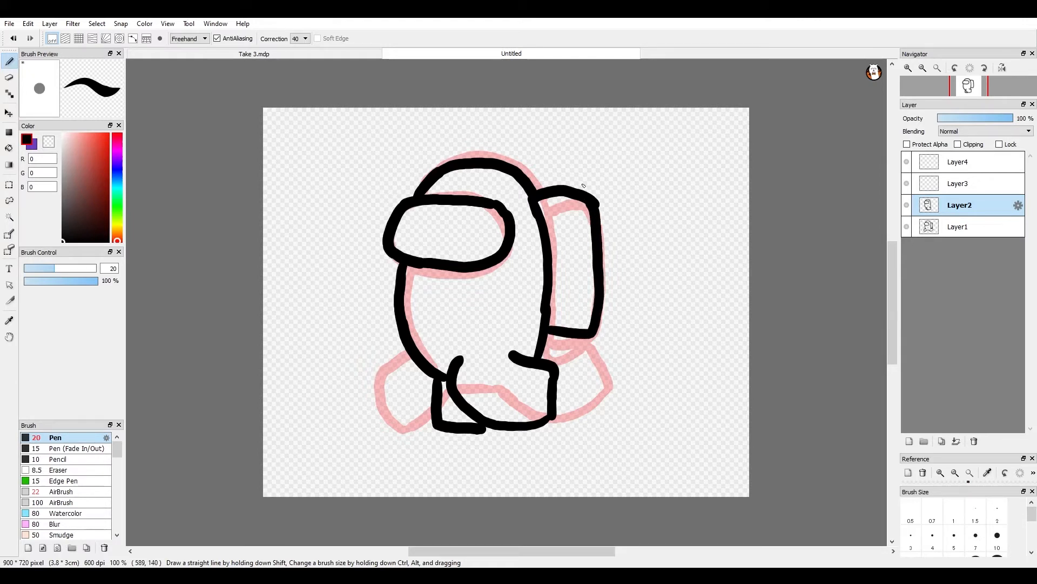
{"action": "key", "text": "ctrl+z"}
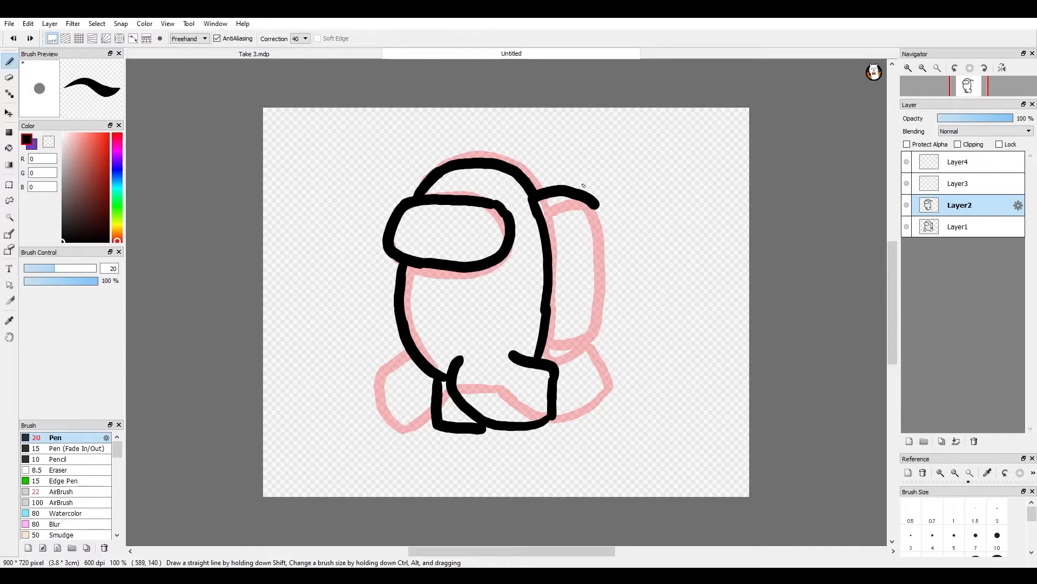
{"action": "mouse_move", "coordinate": [596, 214]}
{"action": "left_mouse_down"}
{"action": "mouse_move", "coordinate": [594, 329]}
{"action": "mouse_move", "coordinate": [558, 336]}
{"action": "left_mouse_up"}
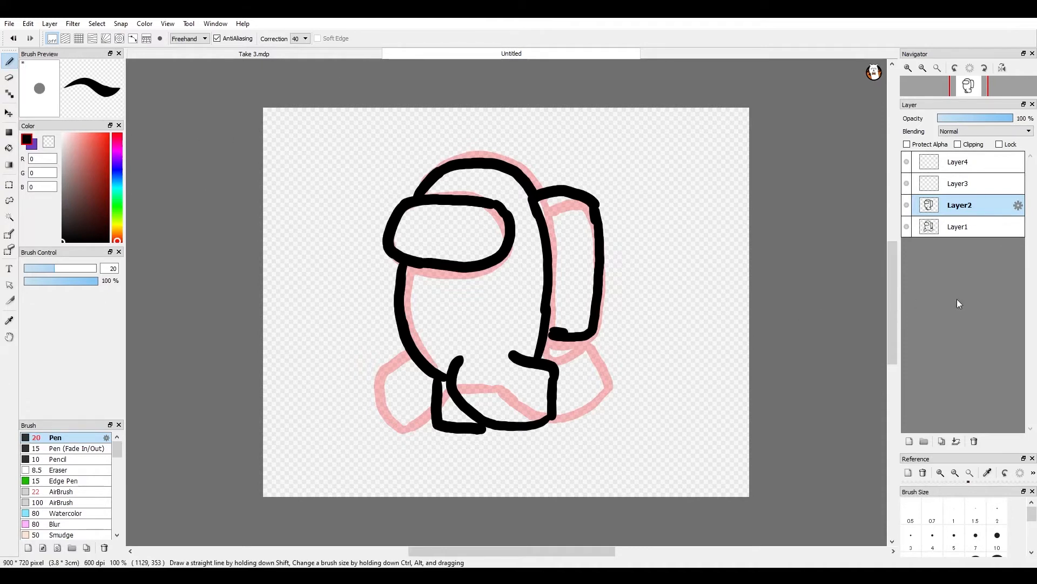
{"action": "left_click", "coordinate": [906, 206]}
{"action": "left_click", "coordinate": [906, 206]}
On Layer3, draw the third pose's oval visor, head dome and back line over the onion-skinned second pose.
{"action": "left_click", "coordinate": [965, 186]}
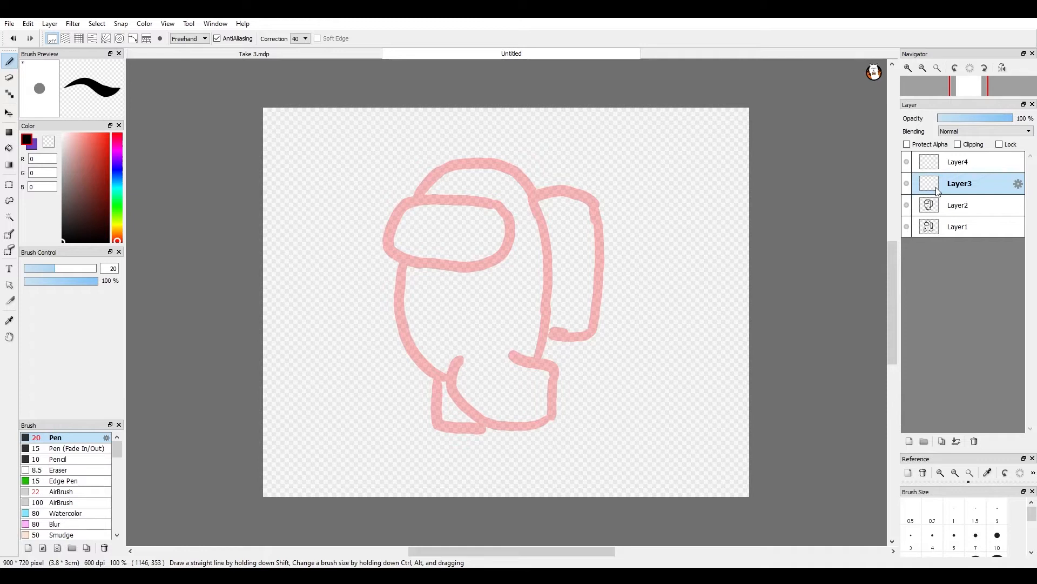
{"action": "mouse_move", "coordinate": [475, 201]}
{"action": "left_mouse_down"}
{"action": "mouse_move", "coordinate": [401, 213]}
{"action": "mouse_move", "coordinate": [383, 247]}
{"action": "mouse_move", "coordinate": [426, 278]}
{"action": "mouse_move", "coordinate": [489, 261]}
{"action": "mouse_move", "coordinate": [503, 238]}
{"action": "mouse_move", "coordinate": [494, 212]}
{"action": "mouse_move", "coordinate": [474, 204]}
{"action": "left_mouse_up"}
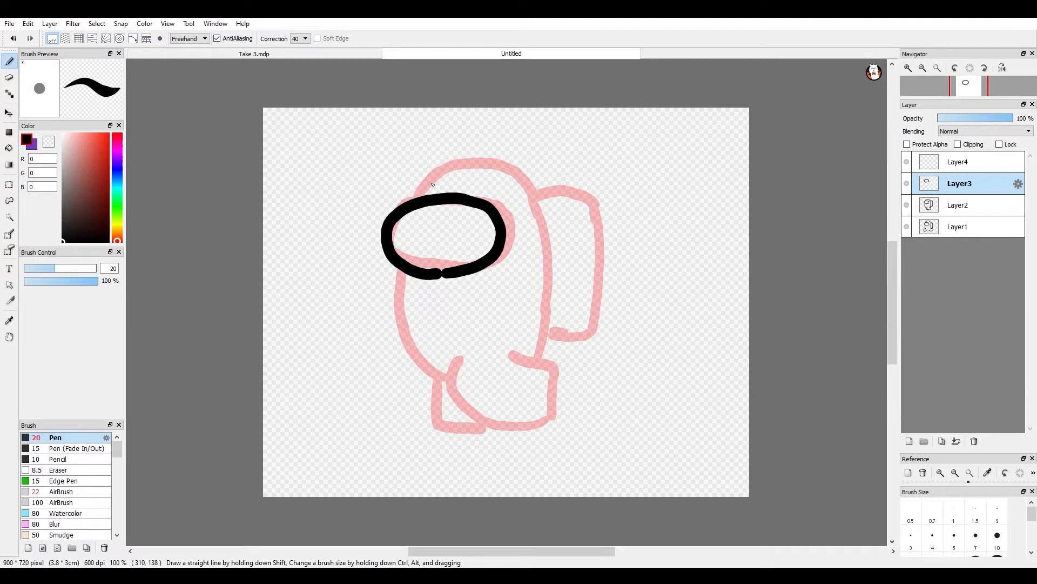
{"action": "mouse_move", "coordinate": [424, 201]}
{"action": "left_mouse_down"}
{"action": "mouse_move", "coordinate": [443, 160]}
{"action": "mouse_move", "coordinate": [510, 169]}
{"action": "mouse_move", "coordinate": [543, 203]}
{"action": "mouse_move", "coordinate": [550, 234]}
{"action": "mouse_move", "coordinate": [549, 215]}
{"action": "mouse_move", "coordinate": [547, 265]}
{"action": "left_mouse_up"}
{"action": "left_click_drag", "start_coordinate": [533, 342], "coordinate": [547, 255]}
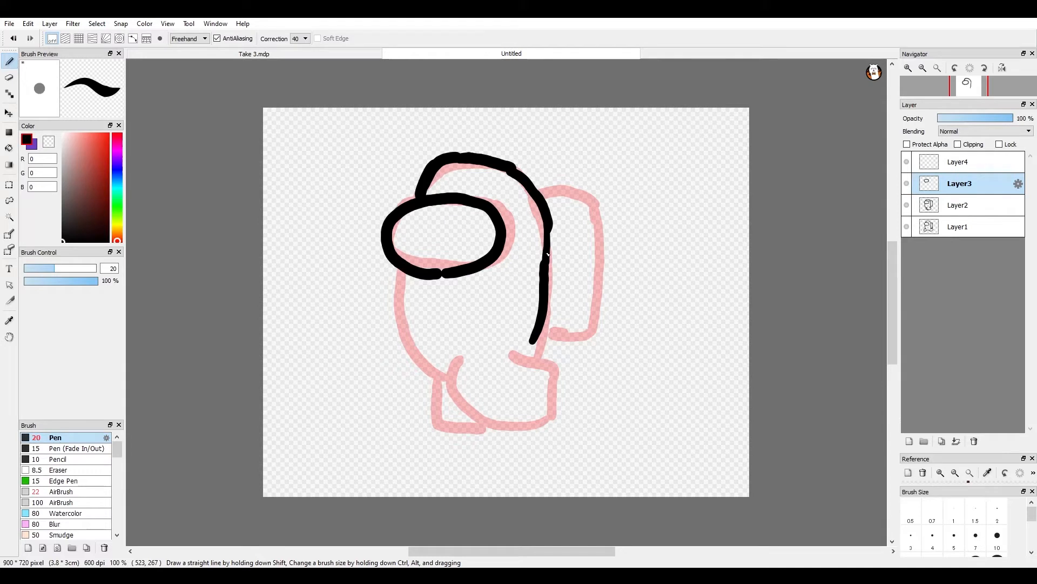
{"action": "left_click_drag", "start_coordinate": [549, 265], "coordinate": [543, 196]}
Draw the third pose's forward-stretched leg, front body line and raised rear leg on Layer3, closing the gap between the legs.
{"action": "mouse_move", "coordinate": [536, 321]}
{"action": "left_mouse_down"}
{"action": "mouse_move", "coordinate": [505, 368]}
{"action": "mouse_move", "coordinate": [477, 374]}
{"action": "mouse_move", "coordinate": [424, 430]}
{"action": "mouse_move", "coordinate": [408, 430]}
{"action": "mouse_move", "coordinate": [384, 401]}
{"action": "mouse_move", "coordinate": [422, 344]}
{"action": "mouse_move", "coordinate": [404, 324]}
{"action": "mouse_move", "coordinate": [398, 286]}
{"action": "mouse_move", "coordinate": [412, 271]}
{"action": "left_mouse_up"}
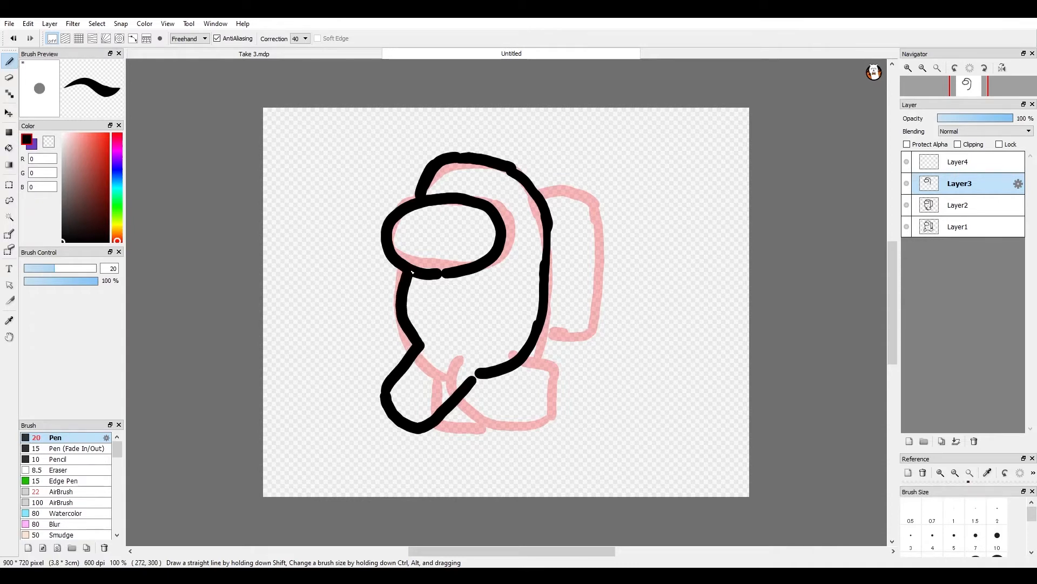
{"action": "mouse_move", "coordinate": [496, 377]}
{"action": "left_mouse_down"}
{"action": "mouse_move", "coordinate": [489, 394]}
{"action": "mouse_move", "coordinate": [541, 415]}
{"action": "mouse_move", "coordinate": [584, 372]}
{"action": "left_mouse_up"}
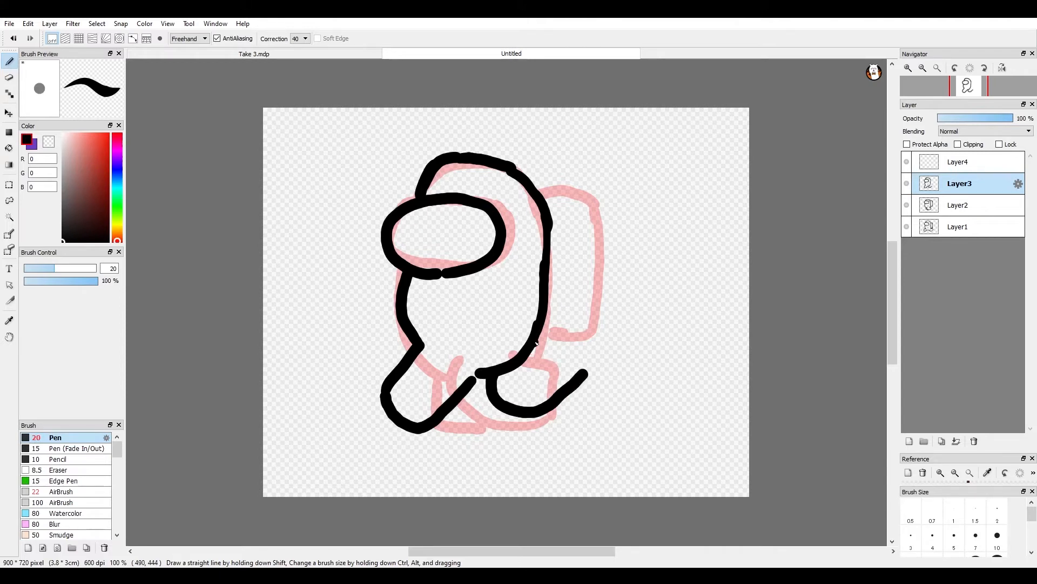
{"action": "mouse_move", "coordinate": [536, 343]}
{"action": "left_mouse_down"}
{"action": "mouse_move", "coordinate": [554, 339]}
{"action": "mouse_move", "coordinate": [586, 372]}
{"action": "left_mouse_up"}
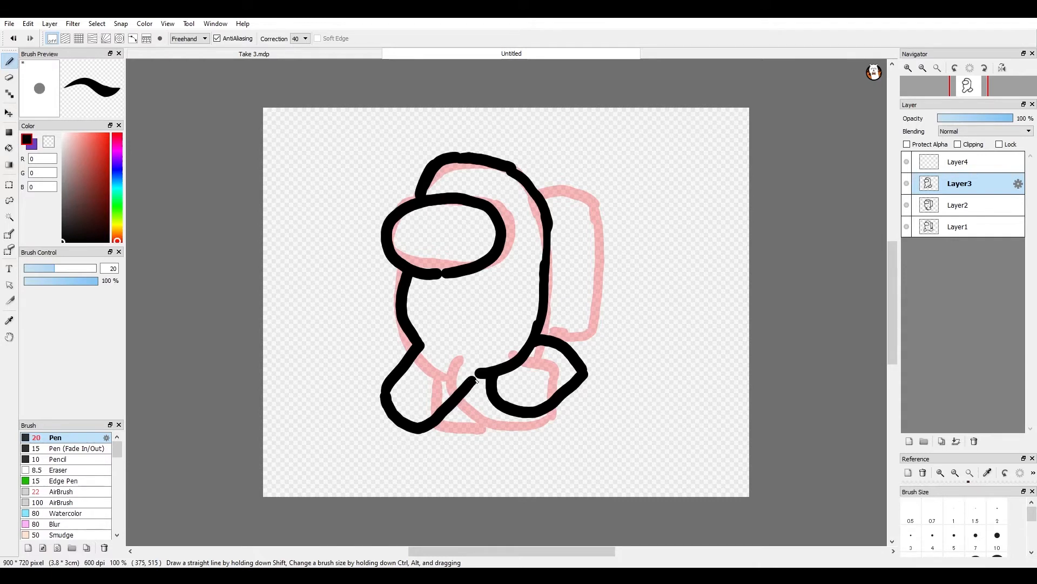
{"action": "left_click_drag", "start_coordinate": [470, 381], "coordinate": [482, 372]}
Draw the third pose's narrow backpack on Layer3, from the upper back down to the raised rear leg.
{"action": "mouse_move", "coordinate": [550, 217]}
{"action": "left_mouse_down"}
{"action": "mouse_move", "coordinate": [583, 223]}
{"action": "mouse_move", "coordinate": [582, 292]}
{"action": "left_mouse_up"}
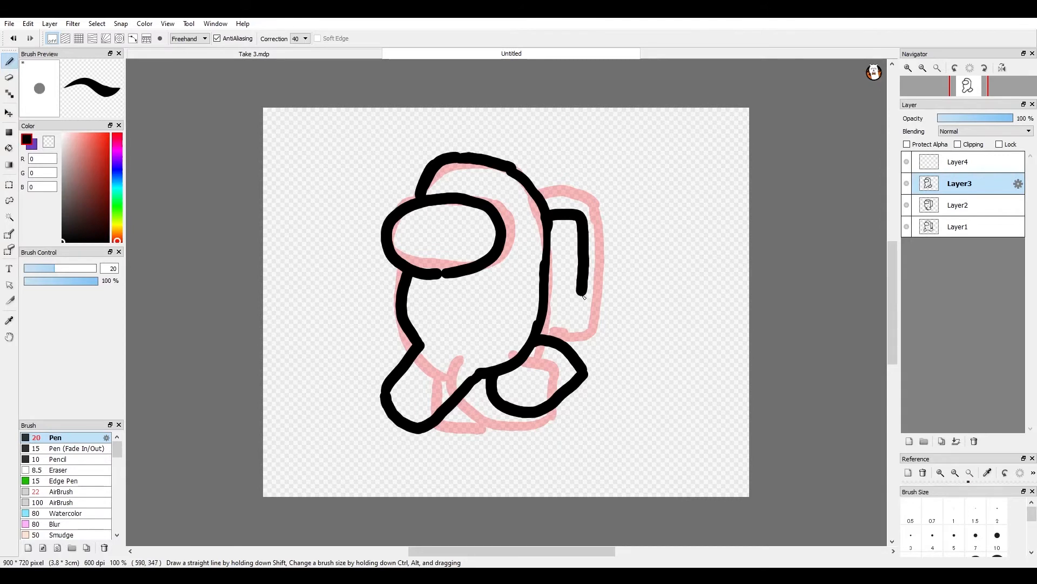
{"action": "left_click_drag", "start_coordinate": [568, 348], "coordinate": [582, 289]}
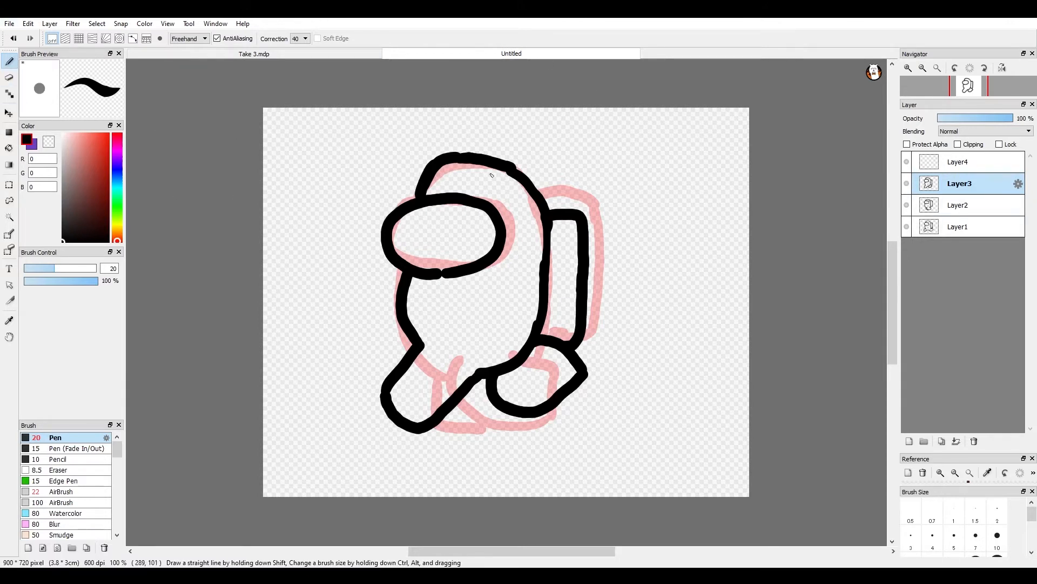
On Layer4, draw the fourth pose's oval visor, head dome and upper back curve over the onion-skinned third pose.
{"action": "left_click", "coordinate": [936, 163]}
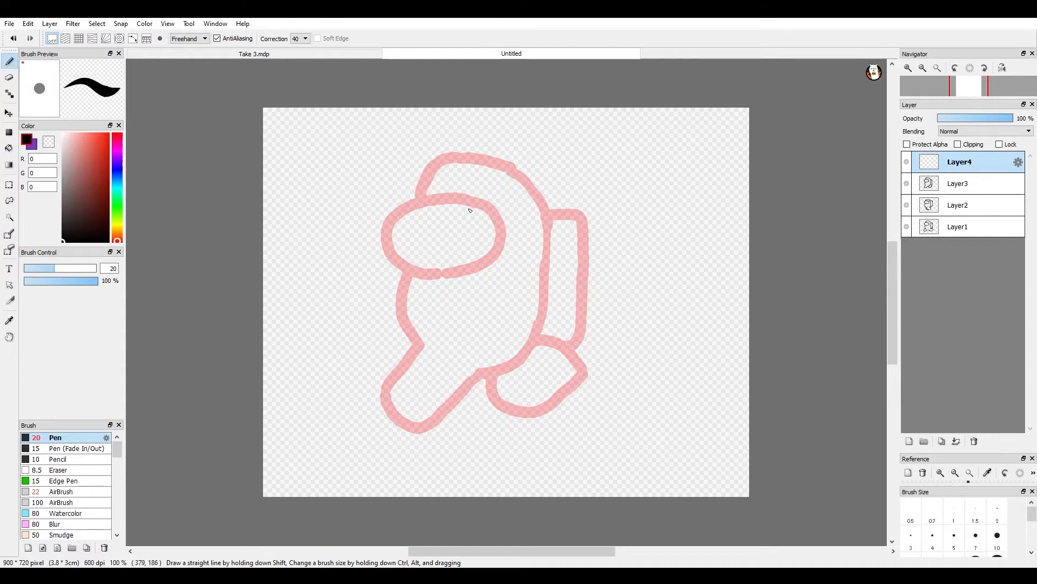
{"action": "mouse_move", "coordinate": [476, 201]}
{"action": "left_mouse_down"}
{"action": "mouse_move", "coordinate": [433, 199]}
{"action": "mouse_move", "coordinate": [399, 216]}
{"action": "mouse_move", "coordinate": [386, 254]}
{"action": "left_mouse_up"}
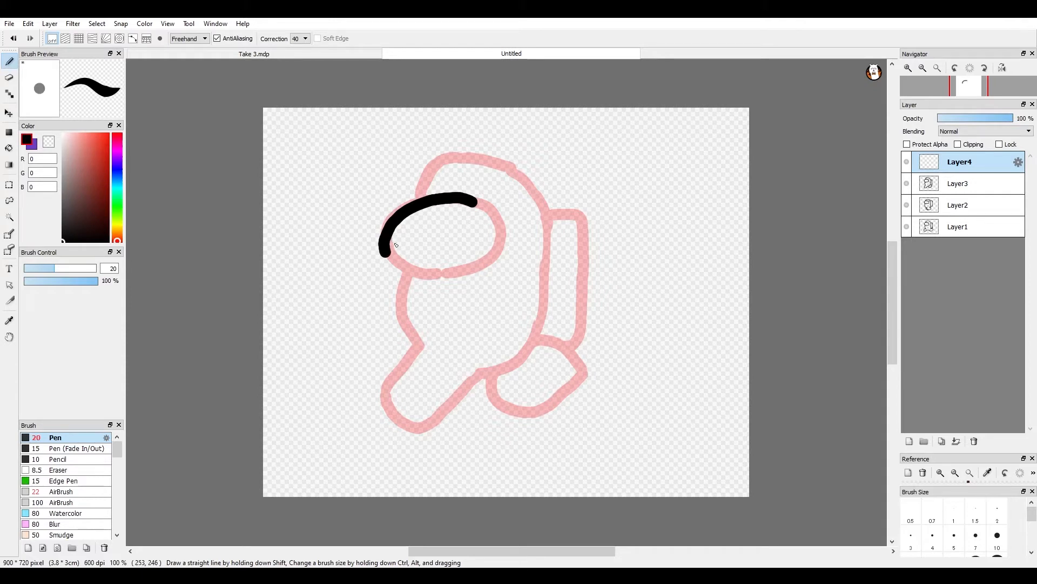
{"action": "mouse_move", "coordinate": [385, 250]}
{"action": "left_mouse_down"}
{"action": "mouse_move", "coordinate": [407, 271]}
{"action": "mouse_move", "coordinate": [466, 265]}
{"action": "mouse_move", "coordinate": [497, 250]}
{"action": "mouse_move", "coordinate": [502, 222]}
{"action": "mouse_move", "coordinate": [479, 206]}
{"action": "left_mouse_up"}
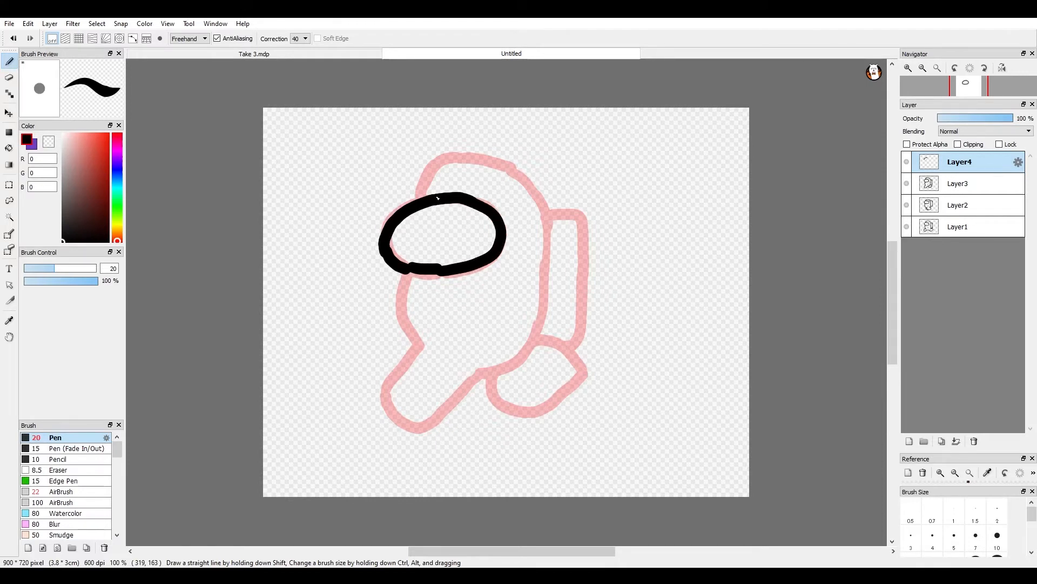
{"action": "mouse_move", "coordinate": [411, 201]}
{"action": "left_mouse_down"}
{"action": "mouse_move", "coordinate": [427, 172]}
{"action": "mouse_move", "coordinate": [466, 167]}
{"action": "left_mouse_up"}
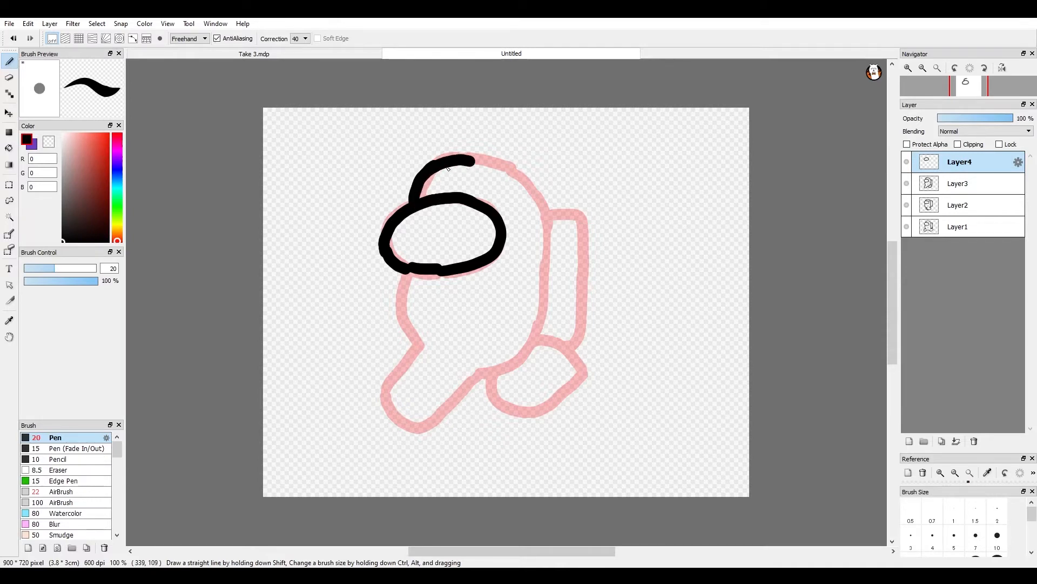
{"action": "left_click_drag", "start_coordinate": [477, 165], "coordinate": [539, 202]}
Draw the fourth pose's back line, straight near leg and front body line on Layer4, redoing the leg and the front line.
{"action": "mouse_move", "coordinate": [524, 197]}
{"action": "left_mouse_down"}
{"action": "mouse_move", "coordinate": [552, 257]}
{"action": "mouse_move", "coordinate": [551, 320]}
{"action": "mouse_move", "coordinate": [539, 357]}
{"action": "mouse_move", "coordinate": [517, 372]}
{"action": "mouse_move", "coordinate": [508, 433]}
{"action": "mouse_move", "coordinate": [458, 432]}
{"action": "mouse_move", "coordinate": [440, 371]}
{"action": "left_mouse_up"}
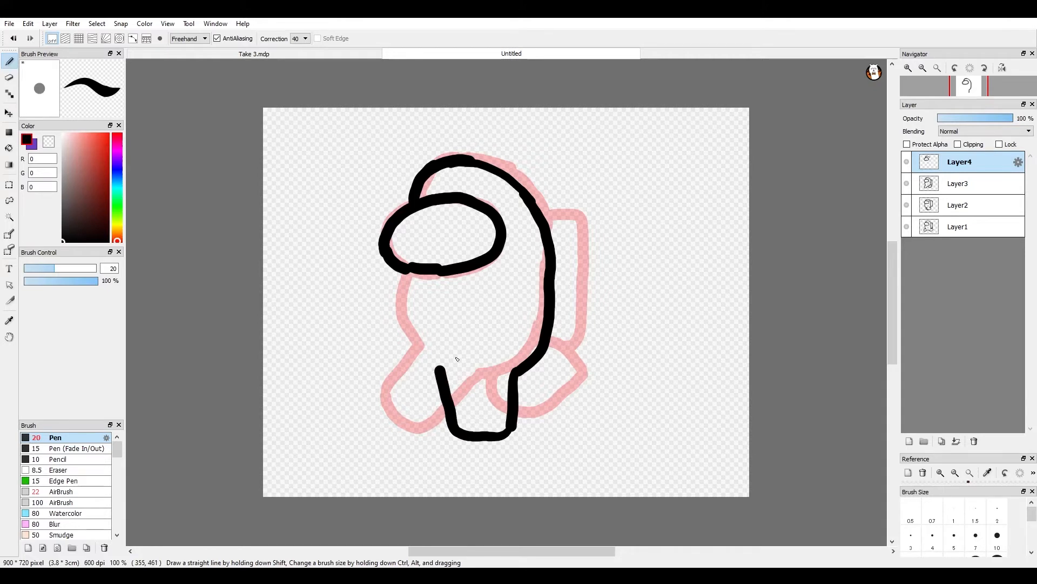
{"action": "key", "text": "ctrl+z"}
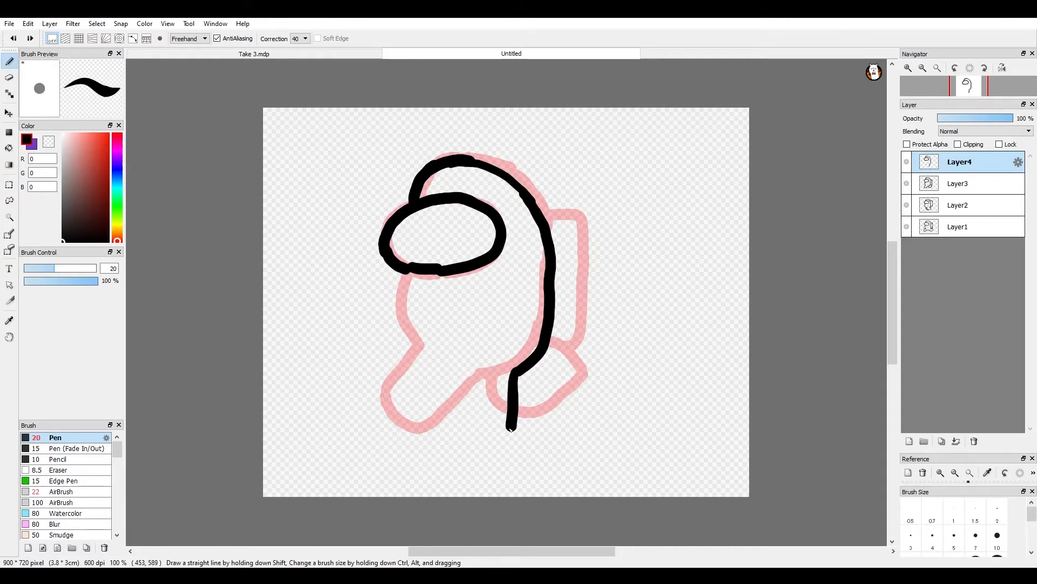
{"action": "mouse_move", "coordinate": [514, 421]}
{"action": "left_mouse_down"}
{"action": "mouse_move", "coordinate": [508, 434]}
{"action": "mouse_move", "coordinate": [460, 433]}
{"action": "mouse_move", "coordinate": [446, 373]}
{"action": "mouse_move", "coordinate": [402, 331]}
{"action": "mouse_move", "coordinate": [403, 272]}
{"action": "left_mouse_up"}
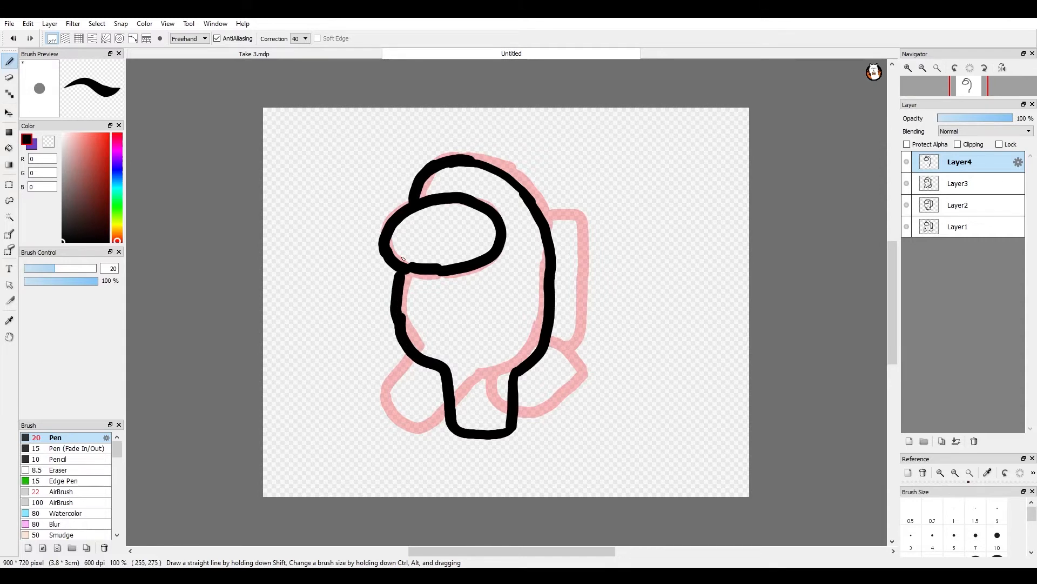
{"action": "key", "text": "ctrl+z"}
{"action": "left_click_drag", "start_coordinate": [402, 327], "coordinate": [408, 271]}
Draw the far leg's edges behind the near leg and the rounded backpack for the fourth pose on Layer4.
{"action": "mouse_move", "coordinate": [436, 366]}
{"action": "left_mouse_down"}
{"action": "mouse_move", "coordinate": [416, 385]}
{"action": "mouse_move", "coordinate": [420, 398]}
{"action": "mouse_move", "coordinate": [445, 407]}
{"action": "left_mouse_up"}
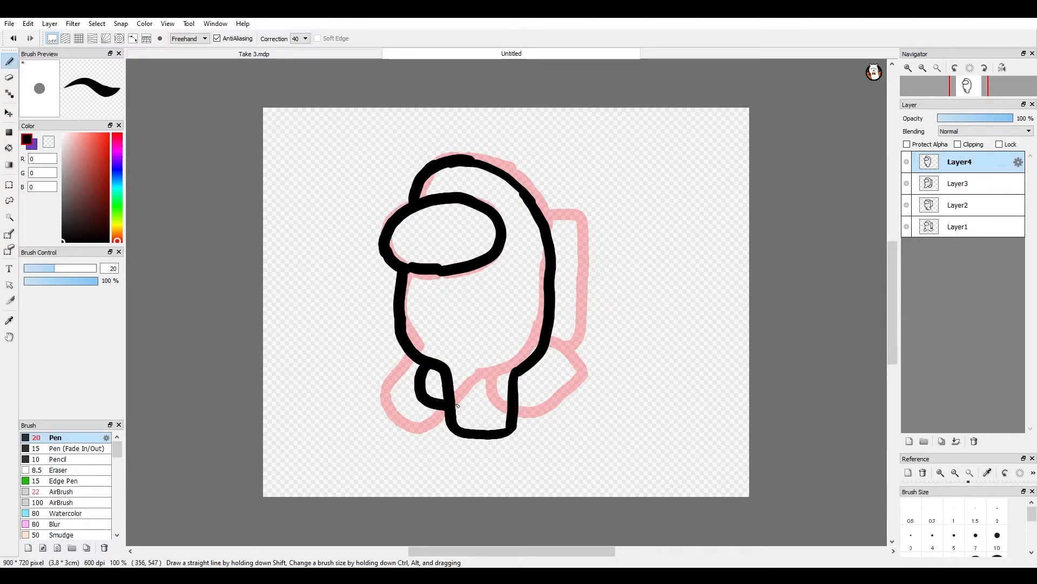
{"action": "left_click", "coordinate": [517, 400]}
{"action": "mouse_move", "coordinate": [523, 398]}
{"action": "left_mouse_down"}
{"action": "mouse_move", "coordinate": [539, 397]}
{"action": "mouse_move", "coordinate": [546, 349]}
{"action": "left_mouse_up"}
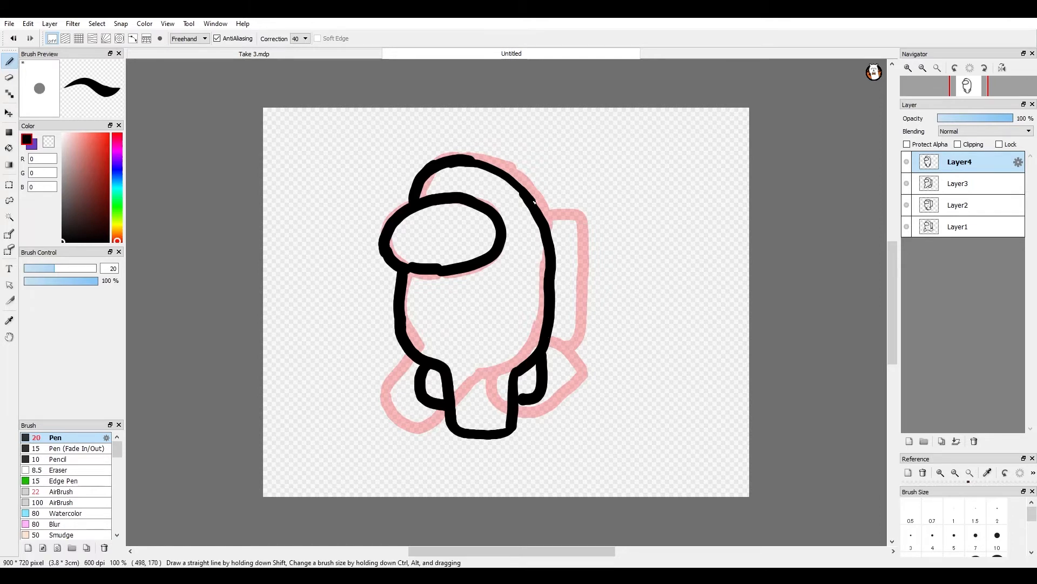
{"action": "mouse_move", "coordinate": [534, 207]}
{"action": "left_mouse_down"}
{"action": "mouse_move", "coordinate": [570, 189]}
{"action": "mouse_move", "coordinate": [598, 221]}
{"action": "mouse_move", "coordinate": [595, 319]}
{"action": "mouse_move", "coordinate": [588, 333]}
{"action": "mouse_move", "coordinate": [547, 341]}
{"action": "left_mouse_up"}
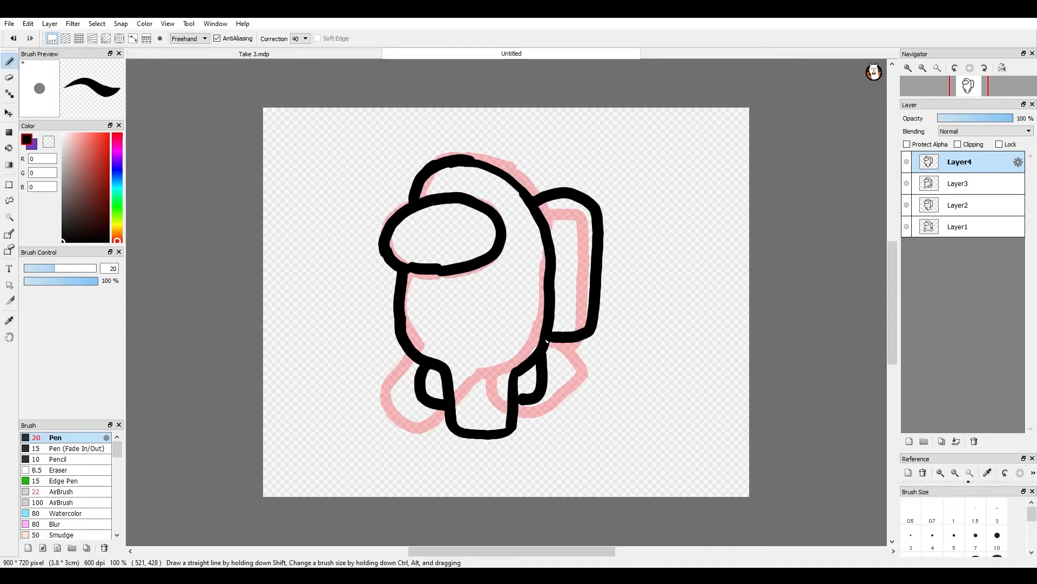
Step through Layer1 to Layer4 in order, repeatedly, to check how the walk cycle flows with onion skin.
{"action": "left_click", "coordinate": [960, 230]}
{"action": "left_click", "coordinate": [963, 207]}
{"action": "left_click", "coordinate": [957, 186]}
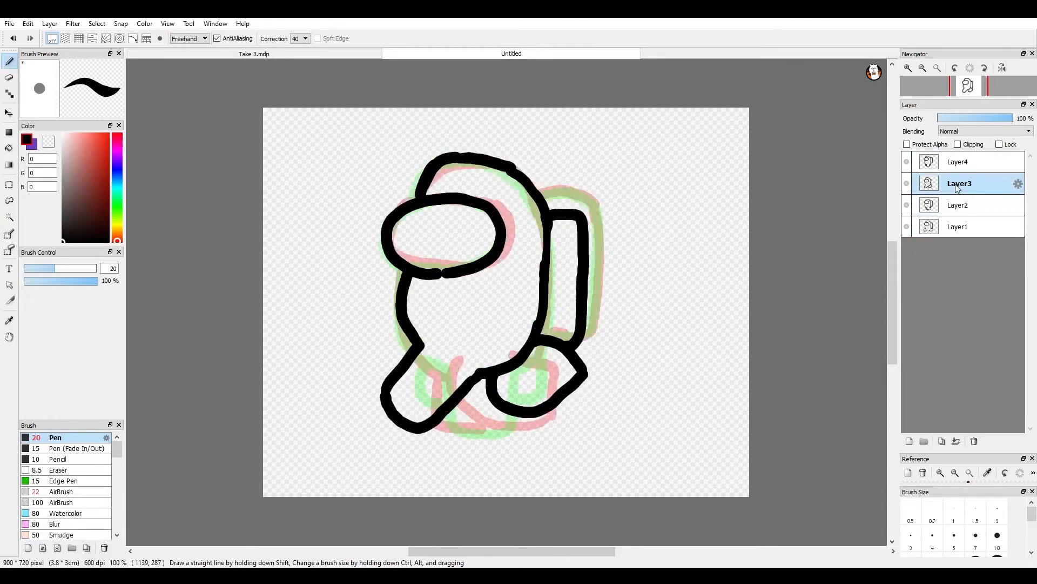
{"action": "left_click", "coordinate": [953, 163]}
{"action": "left_click", "coordinate": [958, 226]}
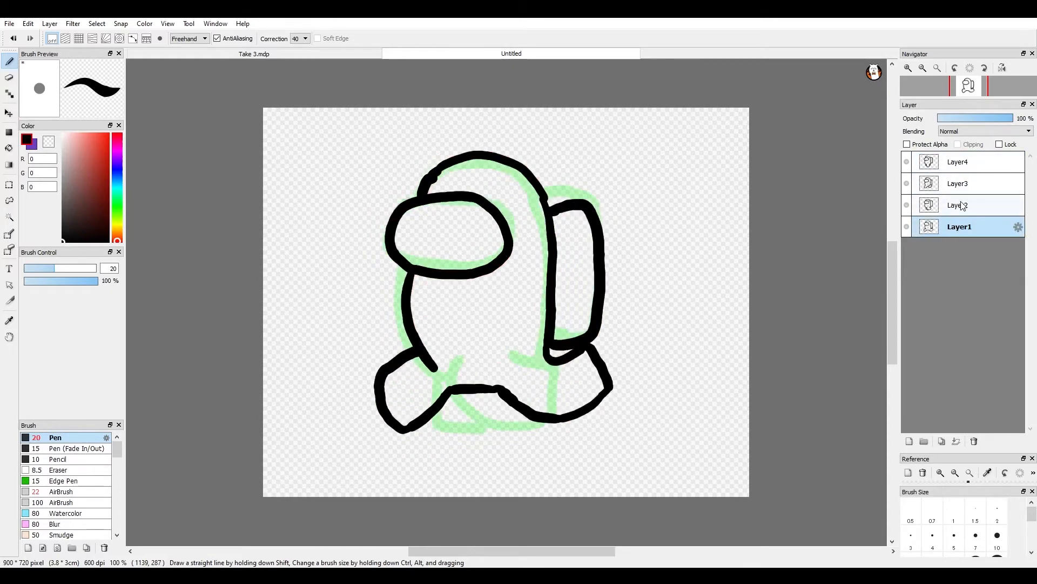
{"action": "left_click", "coordinate": [962, 204]}
{"action": "left_click", "coordinate": [968, 184]}
{"action": "left_click", "coordinate": [966, 162]}
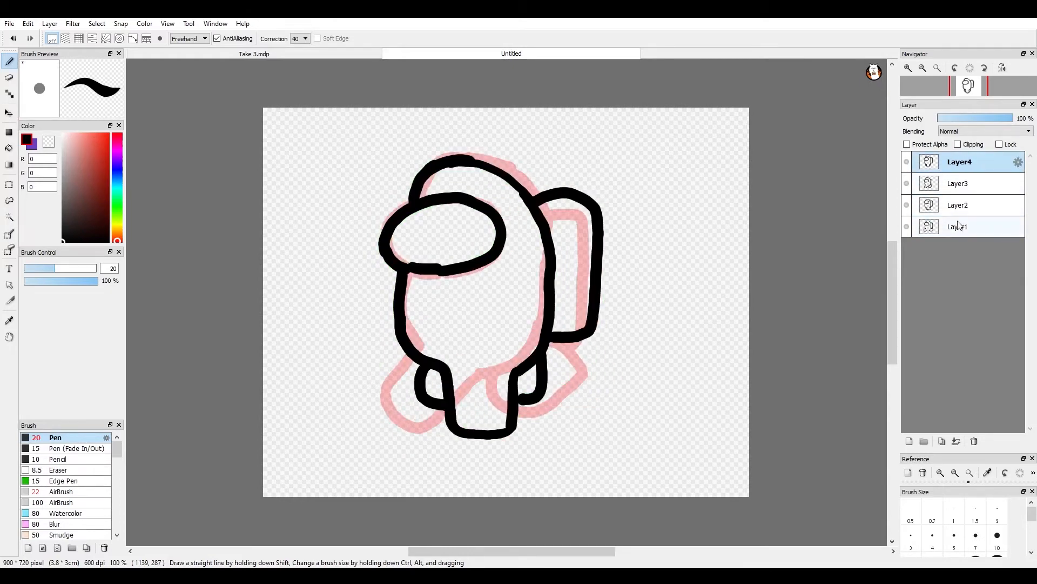
{"action": "left_click", "coordinate": [960, 226]}
{"action": "left_click", "coordinate": [960, 205]}
{"action": "left_click", "coordinate": [960, 184]}
{"action": "left_click", "coordinate": [959, 163]}
Add a new layer and place it directly below Layer1, so the first pose shows as an onion-skin guide.
{"action": "left_click", "coordinate": [949, 231]}
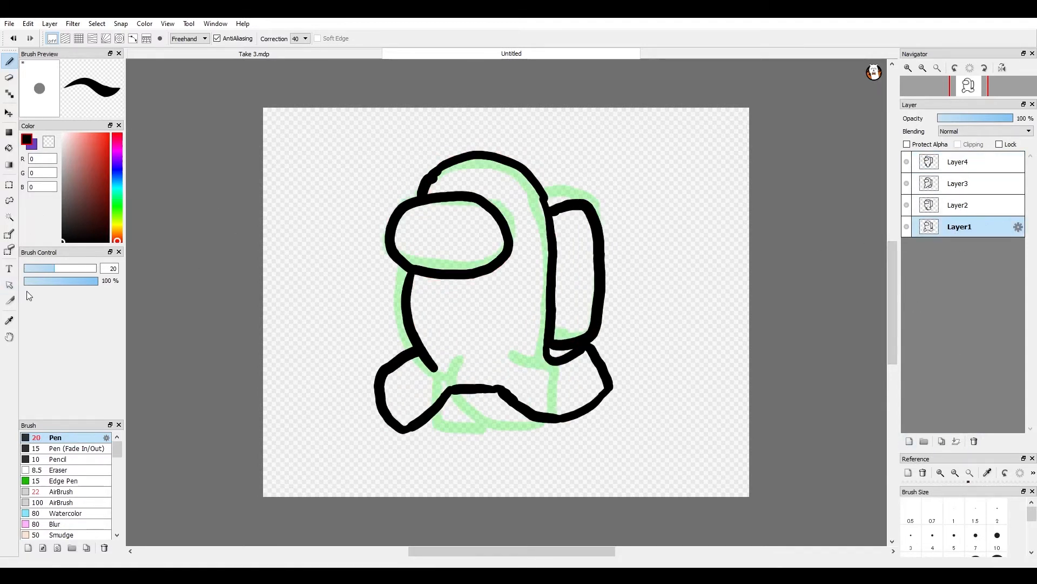
{"action": "left_click", "coordinate": [910, 442]}
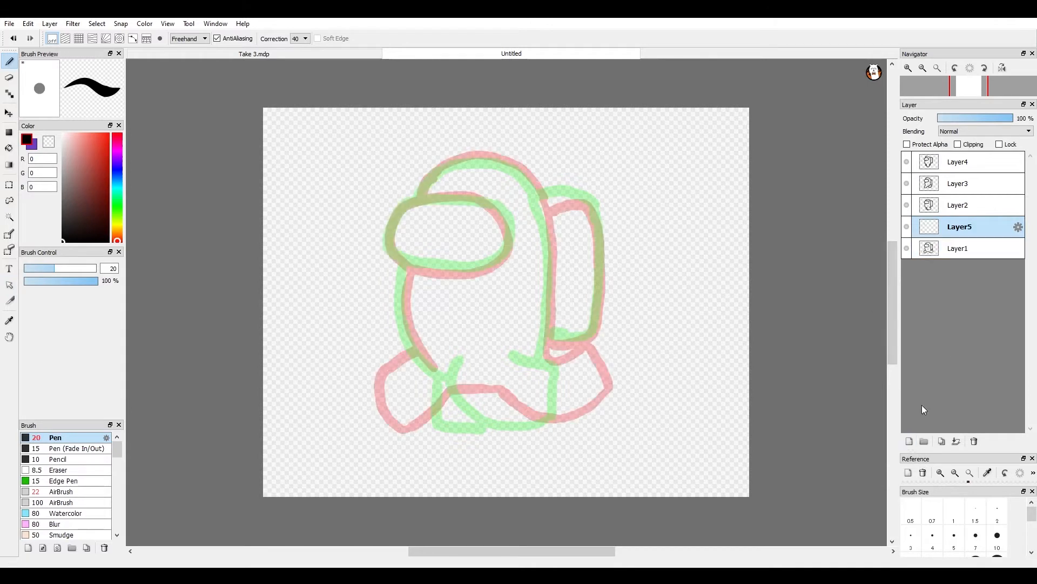
{"action": "left_click_drag", "start_coordinate": [970, 244], "coordinate": [967, 261]}
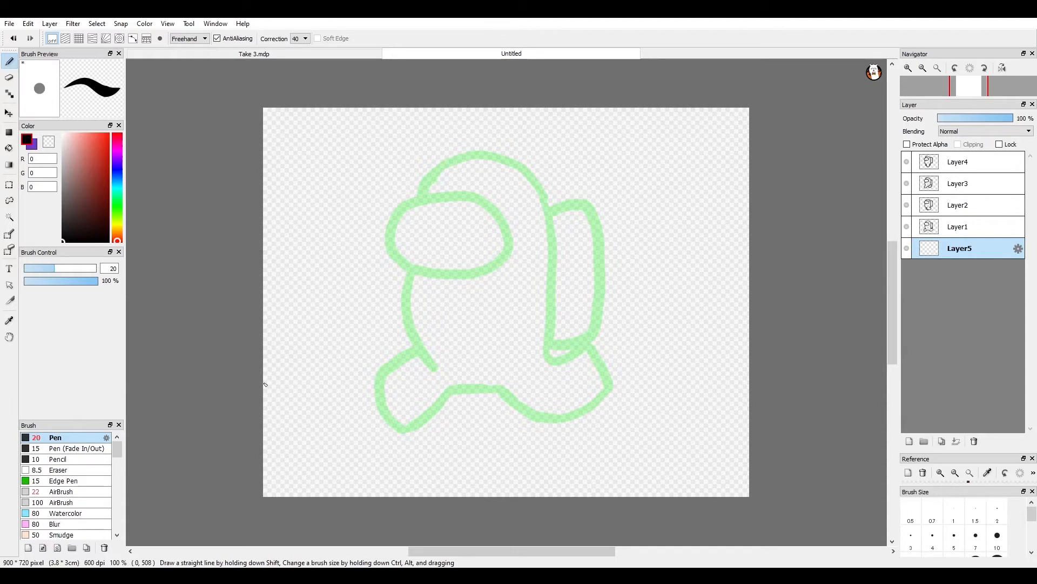
{"action": "left_click", "coordinate": [955, 225]}
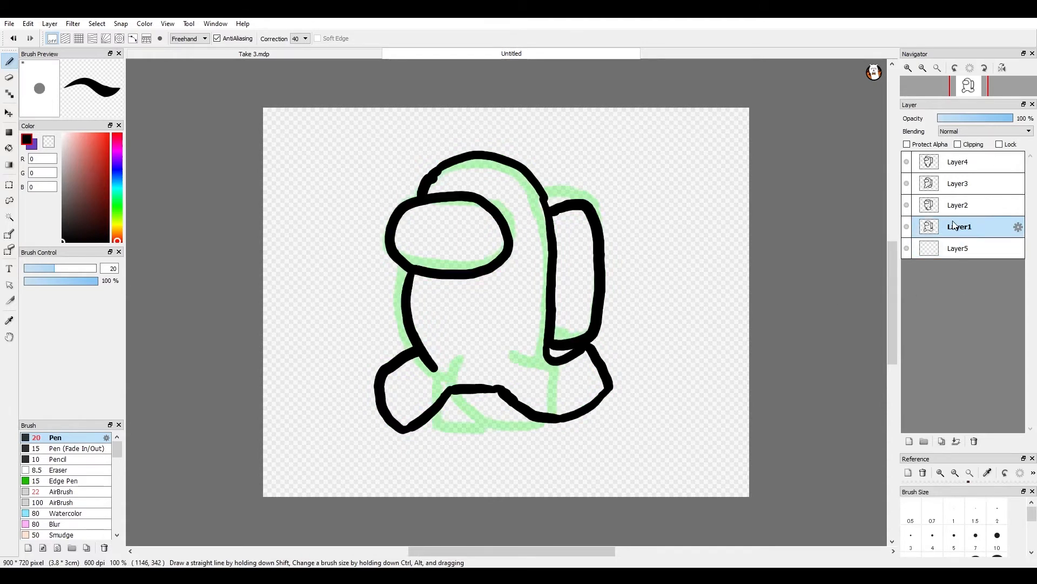
{"action": "left_click", "coordinate": [953, 246]}
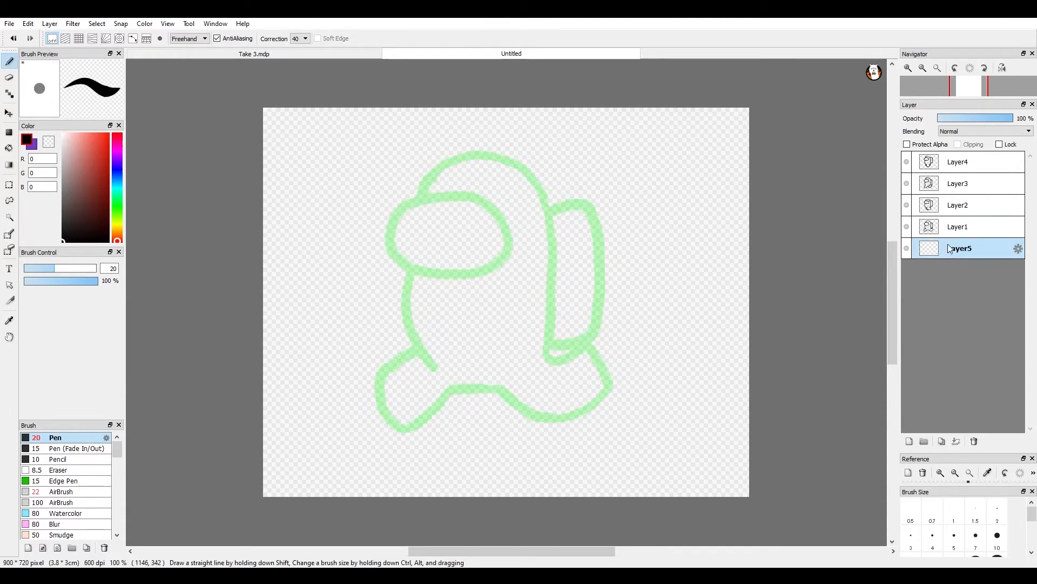
Trace the first pose's front body line and oval visor on Layer5, undoing uneven strokes.
{"action": "scroll", "coordinate": [454, 353], "scroll_direction": "up", "scroll_amount": 2}
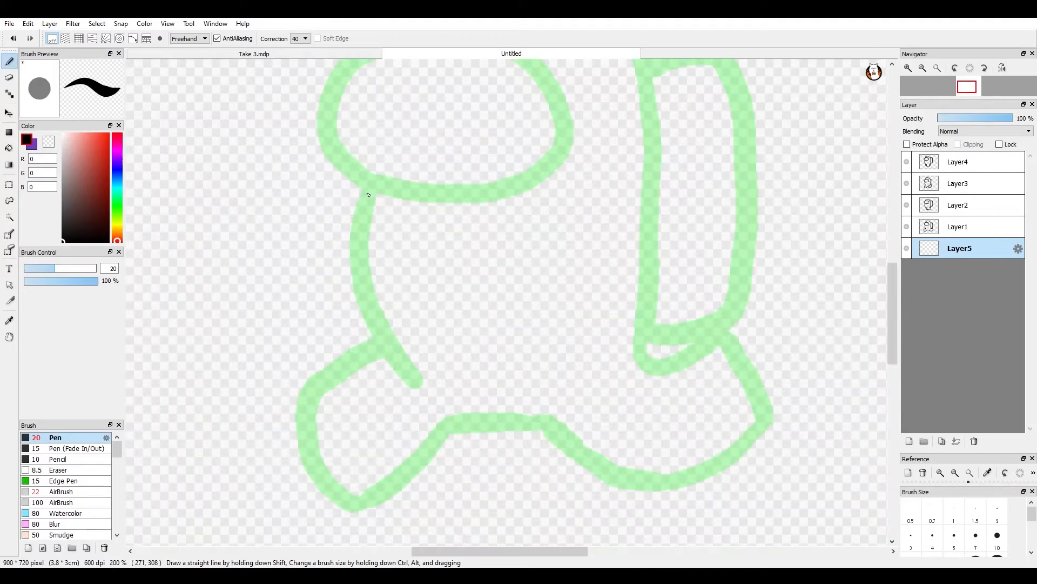
{"action": "left_click_drag", "start_coordinate": [368, 195], "coordinate": [369, 229]}
{"action": "key", "text": "ctrl+z"}
{"action": "mouse_move", "coordinate": [421, 382]}
{"action": "left_mouse_down"}
{"action": "mouse_move", "coordinate": [358, 298]}
{"action": "mouse_move", "coordinate": [350, 245]}
{"action": "mouse_move", "coordinate": [367, 184]}
{"action": "left_mouse_up"}
{"action": "scroll", "coordinate": [405, 146], "scroll_direction": "down", "scroll_amount": 3}
{"action": "scroll", "coordinate": [442, 173], "scroll_direction": "up", "scroll_amount": 5}
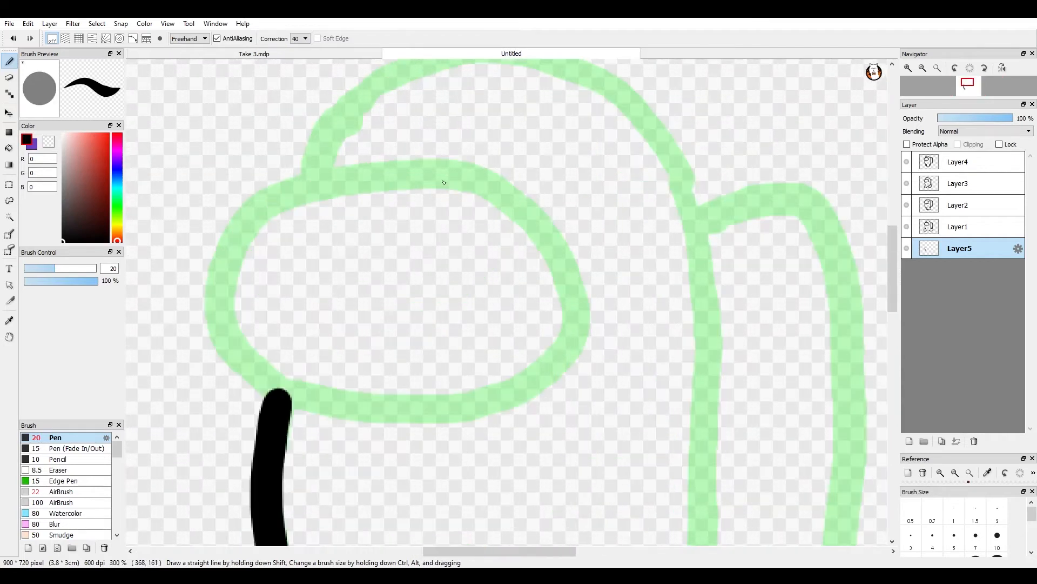
{"action": "mouse_move", "coordinate": [459, 172]}
{"action": "left_mouse_down"}
{"action": "mouse_move", "coordinate": [315, 190]}
{"action": "mouse_move", "coordinate": [225, 285]}
{"action": "mouse_move", "coordinate": [287, 405]}
{"action": "mouse_move", "coordinate": [421, 423]}
{"action": "mouse_move", "coordinate": [543, 387]}
{"action": "mouse_move", "coordinate": [569, 267]}
{"action": "mouse_move", "coordinate": [467, 187]}
{"action": "mouse_move", "coordinate": [341, 162]}
{"action": "left_mouse_up"}
{"action": "key", "text": "ctrl+z"}
{"action": "key", "text": "ctrl+z"}
{"action": "mouse_move", "coordinate": [256, 204]}
{"action": "left_mouse_down"}
{"action": "mouse_move", "coordinate": [244, 225]}
{"action": "mouse_move", "coordinate": [235, 348]}
{"action": "mouse_move", "coordinate": [389, 410]}
{"action": "mouse_move", "coordinate": [514, 393]}
{"action": "mouse_move", "coordinate": [583, 324]}
{"action": "mouse_move", "coordinate": [549, 235]}
{"action": "mouse_move", "coordinate": [384, 172]}
{"action": "mouse_move", "coordinate": [280, 198]}
{"action": "mouse_move", "coordinate": [248, 238]}
{"action": "left_mouse_up"}
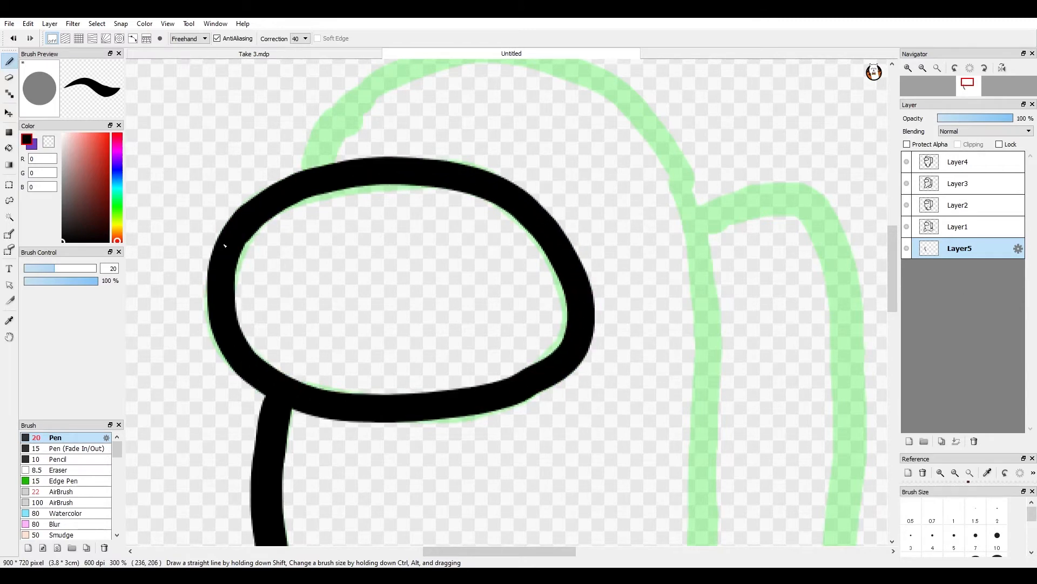
Trace the first pose's front leg, crotch line and rear leg on Layer5 up to the base of the back.
{"action": "scroll", "coordinate": [272, 295], "scroll_direction": "down", "scroll_amount": 1}
{"action": "scroll", "coordinate": [272, 295], "scroll_direction": "up", "scroll_amount": 1}
{"action": "left_click_drag", "start_coordinate": [308, 308], "coordinate": [213, 358]}
{"action": "key", "text": "ctrl+z"}
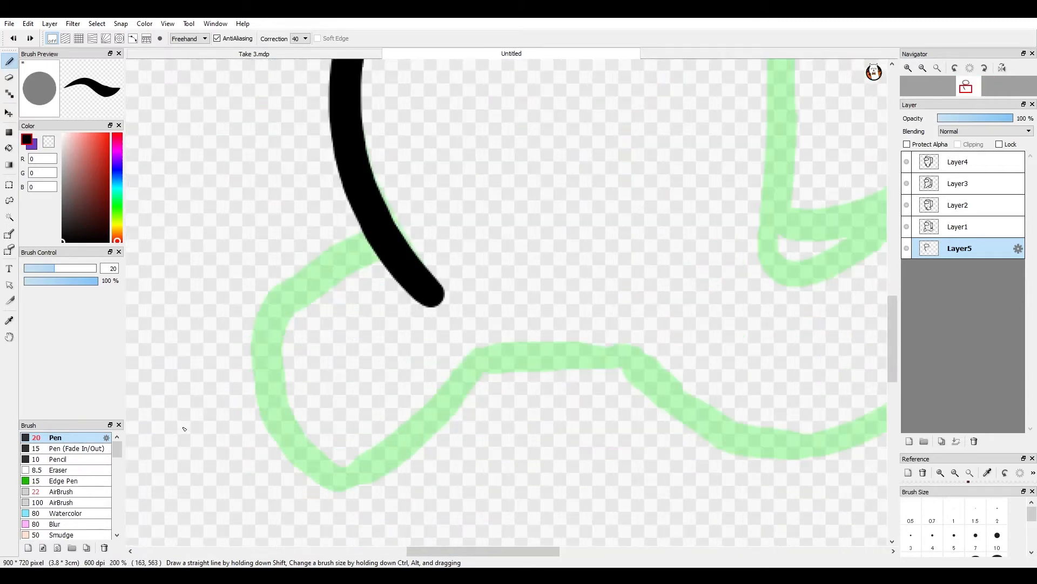
{"action": "mouse_move", "coordinate": [368, 237]}
{"action": "left_mouse_down"}
{"action": "mouse_move", "coordinate": [296, 299]}
{"action": "mouse_move", "coordinate": [301, 458]}
{"action": "mouse_move", "coordinate": [440, 409]}
{"action": "mouse_move", "coordinate": [542, 353]}
{"action": "mouse_move", "coordinate": [646, 352]}
{"action": "left_mouse_up"}
{"action": "scroll", "coordinate": [747, 399], "scroll_direction": "up", "scroll_amount": 1}
{"action": "mouse_move", "coordinate": [325, 248]}
{"action": "left_mouse_down"}
{"action": "mouse_move", "coordinate": [336, 270]}
{"action": "mouse_move", "coordinate": [662, 329]}
{"action": "mouse_move", "coordinate": [756, 233]}
{"action": "left_mouse_up"}
{"action": "scroll", "coordinate": [746, 238], "scroll_direction": "down", "scroll_amount": 2}
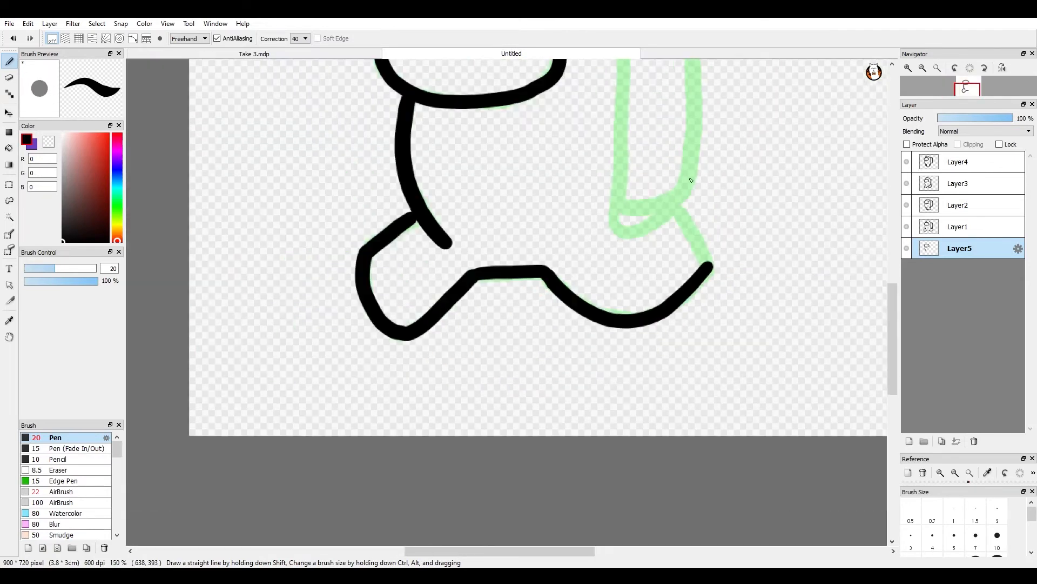
{"action": "scroll", "coordinate": [576, 243], "scroll_direction": "up", "scroll_amount": 1}
{"action": "mouse_move", "coordinate": [576, 245]}
{"action": "left_mouse_down"}
{"action": "mouse_move", "coordinate": [622, 272]}
{"action": "mouse_move", "coordinate": [695, 229]}
{"action": "mouse_move", "coordinate": [752, 303]}
{"action": "mouse_move", "coordinate": [758, 338]}
{"action": "left_mouse_up"}
{"action": "scroll", "coordinate": [747, 330], "scroll_direction": "down", "scroll_amount": 3}
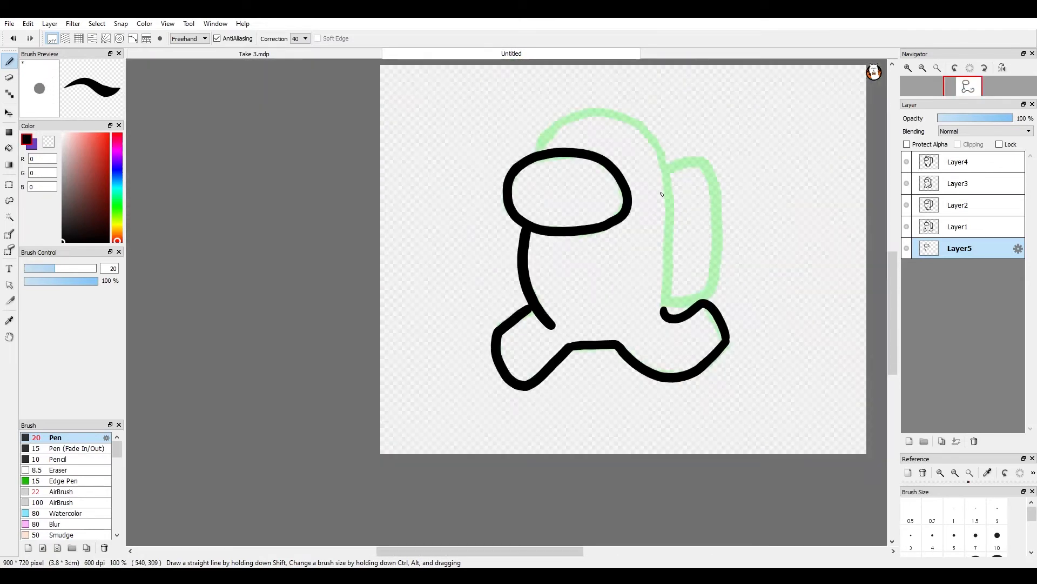
Trace the first pose's head dome, back line and backpack on Layer5, and inspect the line joints.
{"action": "scroll", "coordinate": [656, 144], "scroll_direction": "up", "scroll_amount": 2}
{"action": "mouse_move", "coordinate": [430, 149]}
{"action": "left_mouse_down"}
{"action": "mouse_move", "coordinate": [523, 84]}
{"action": "mouse_move", "coordinate": [646, 132]}
{"action": "mouse_move", "coordinate": [691, 246]}
{"action": "mouse_move", "coordinate": [489, 90]}
{"action": "mouse_move", "coordinate": [625, 107]}
{"action": "mouse_move", "coordinate": [691, 275]}
{"action": "mouse_move", "coordinate": [692, 479]}
{"action": "left_mouse_up"}
{"action": "key", "text": "ctrl+z"}
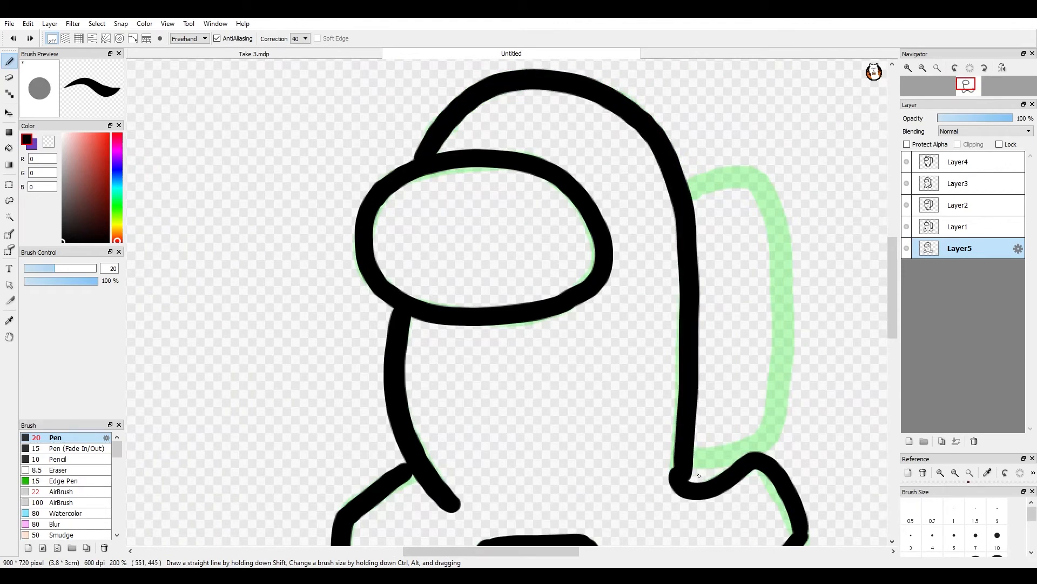
{"action": "scroll", "coordinate": [699, 475], "scroll_direction": "up", "scroll_amount": 3}
{"action": "scroll", "coordinate": [691, 436], "scroll_direction": "down", "scroll_amount": 3}
{"action": "mouse_move", "coordinate": [726, 162]}
{"action": "left_mouse_down"}
{"action": "mouse_move", "coordinate": [774, 155]}
{"action": "mouse_move", "coordinate": [820, 235]}
{"action": "mouse_move", "coordinate": [813, 368]}
{"action": "mouse_move", "coordinate": [787, 423]}
{"action": "mouse_move", "coordinate": [735, 430]}
{"action": "left_mouse_up"}
{"action": "scroll", "coordinate": [698, 356], "scroll_direction": "down", "scroll_amount": 3}
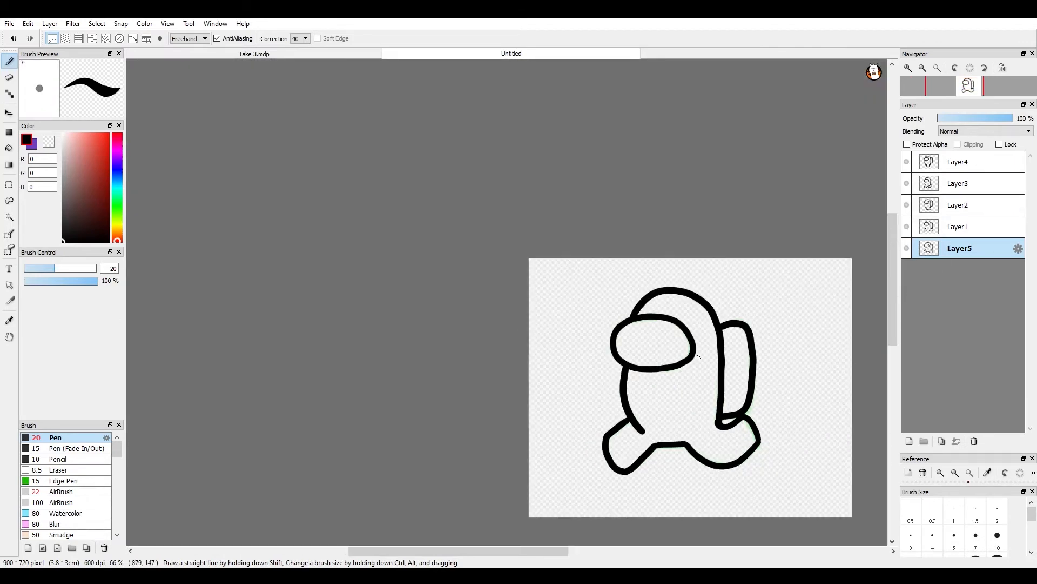
{"action": "scroll", "coordinate": [620, 421], "scroll_direction": "up", "scroll_amount": 5}
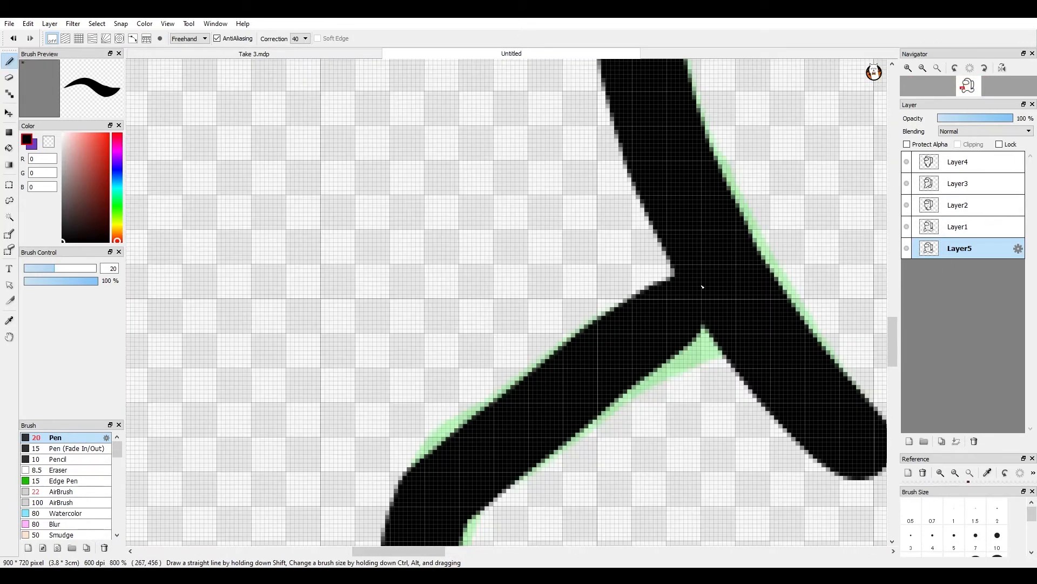
{"action": "scroll", "coordinate": [690, 294], "scroll_direction": "down", "scroll_amount": 5}
{"action": "scroll", "coordinate": [621, 314], "scroll_direction": "up", "scroll_amount": 2}
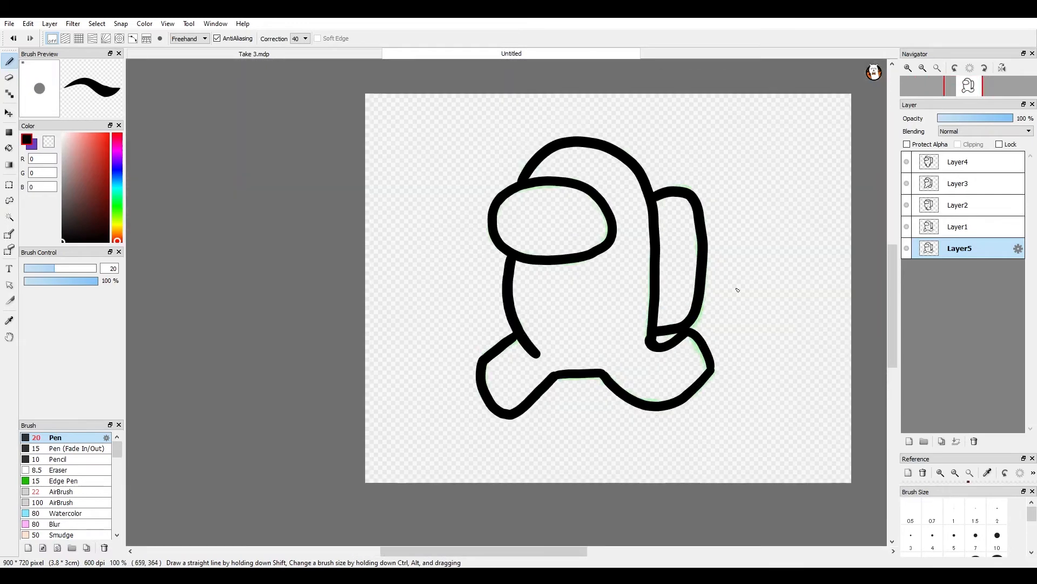
Hide the rough first pose on Layer1 and return to Layer5.
{"action": "left_click", "coordinate": [960, 225]}
{"action": "left_click", "coordinate": [907, 227]}
{"action": "left_click", "coordinate": [967, 250]}
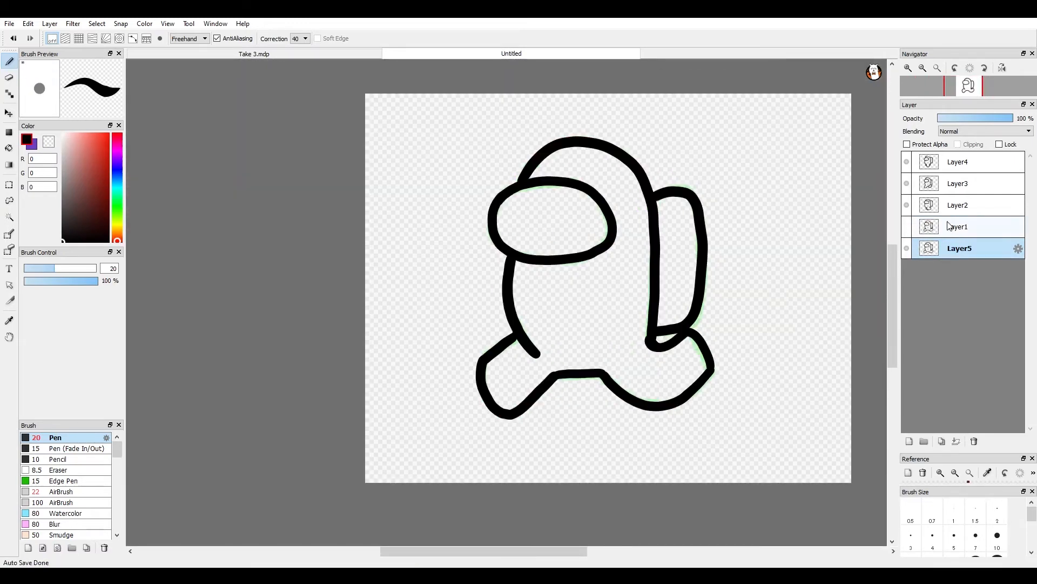
Add a new layer and move it directly below Layer2 for tracing the second pose.
{"action": "left_click", "coordinate": [961, 206]}
{"action": "left_click", "coordinate": [910, 440]}
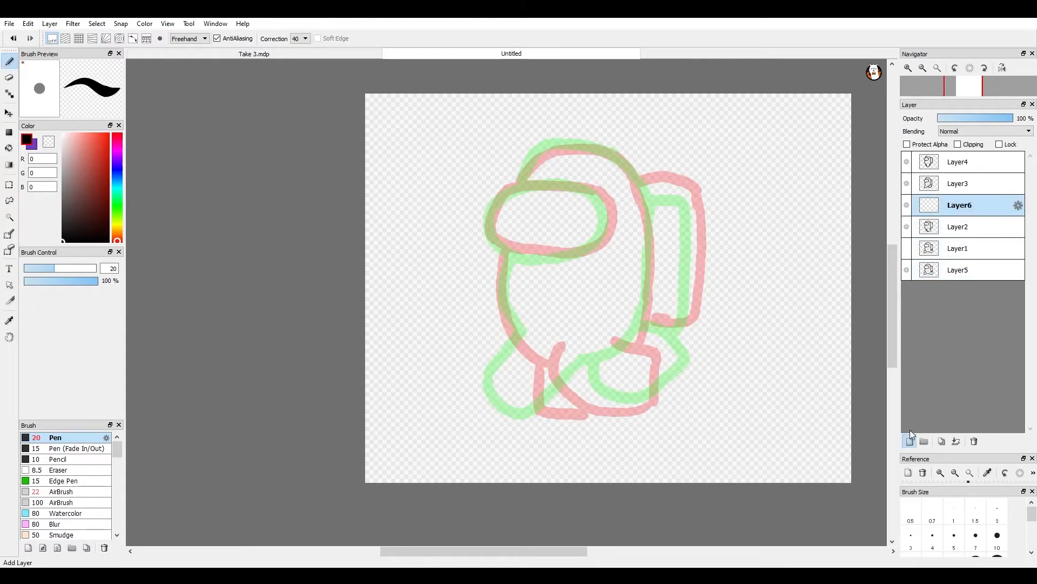
{"action": "left_click_drag", "start_coordinate": [960, 205], "coordinate": [951, 237]}
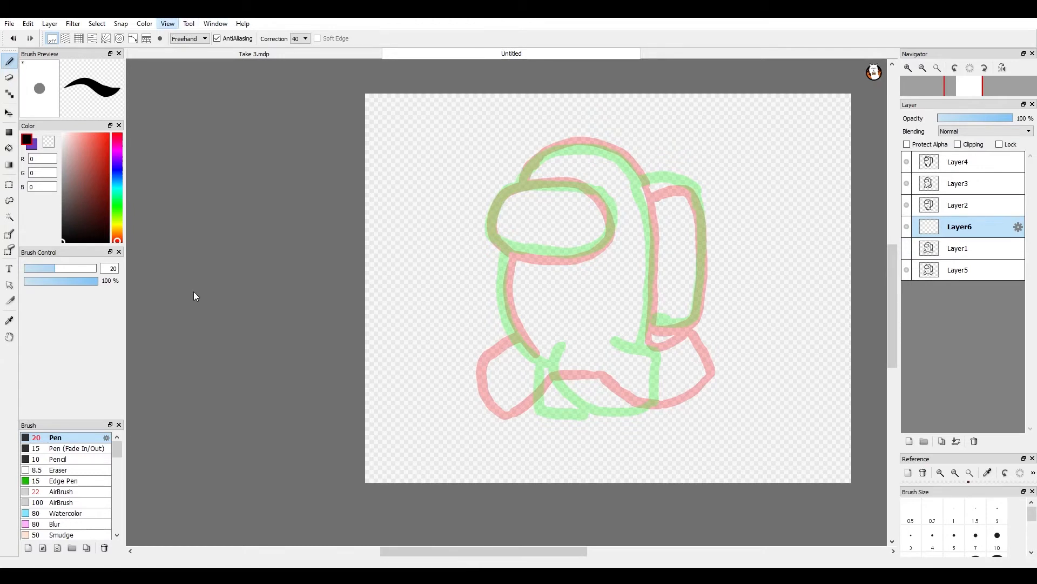
Turn off onion skin mode and hide Layer4, Layer3 and Layer2.
{"action": "left_click", "coordinate": [162, 324]}
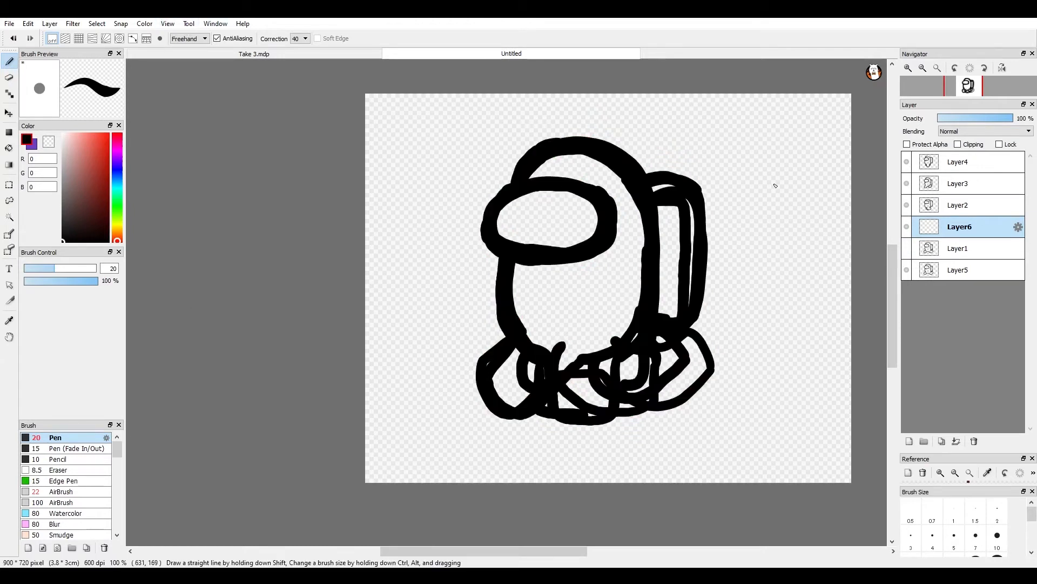
{"action": "left_click", "coordinate": [907, 162]}
{"action": "left_click", "coordinate": [906, 183]}
{"action": "left_click", "coordinate": [906, 205]}
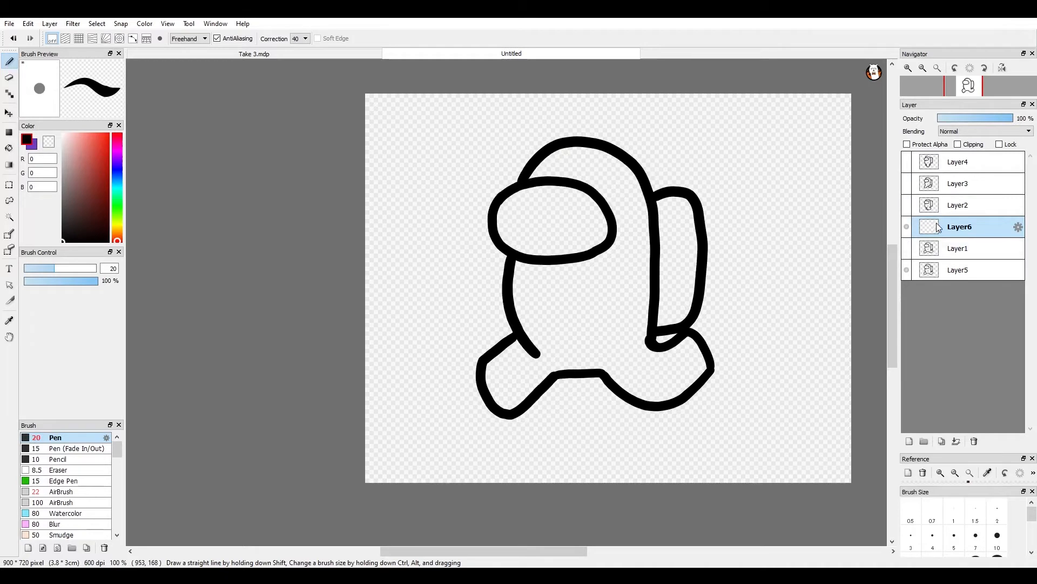
Add a new layer directly above Layer2 and another directly above Layer3 for tracing the remaining poses.
{"action": "left_click", "coordinate": [952, 273]}
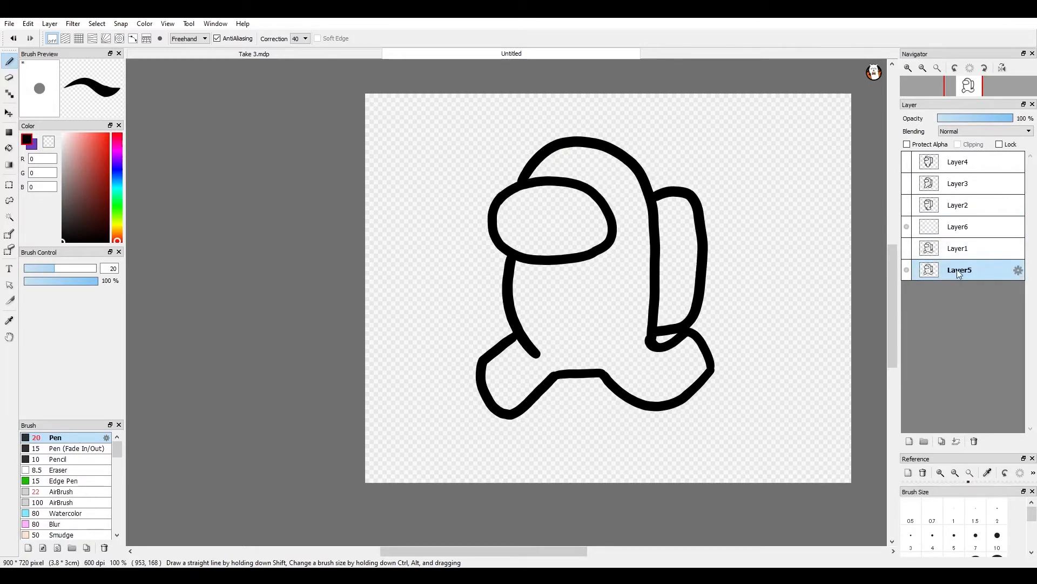
{"action": "left_click", "coordinate": [970, 208]}
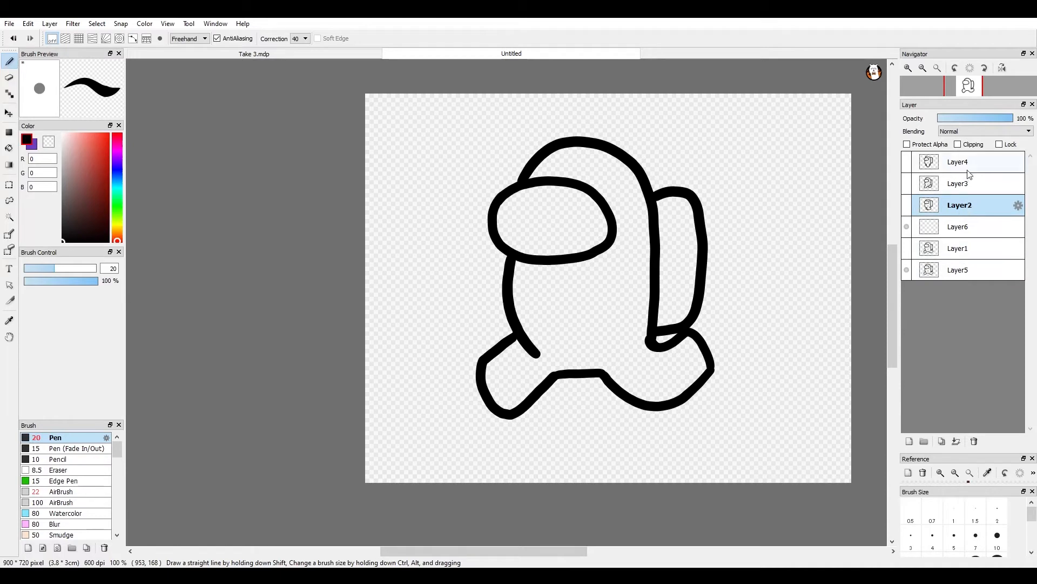
{"action": "left_click", "coordinate": [959, 271]}
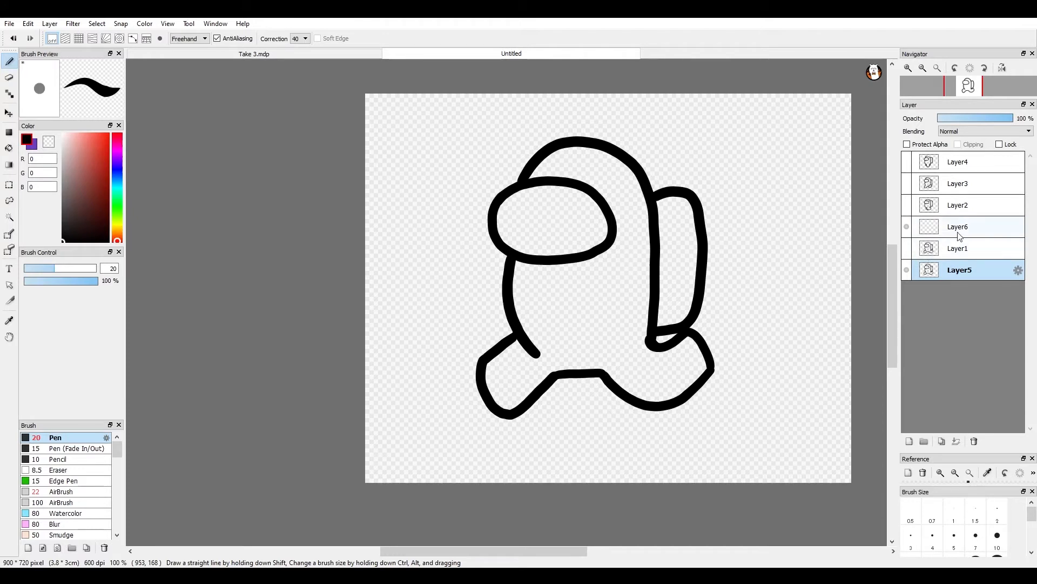
{"action": "left_click", "coordinate": [928, 231]}
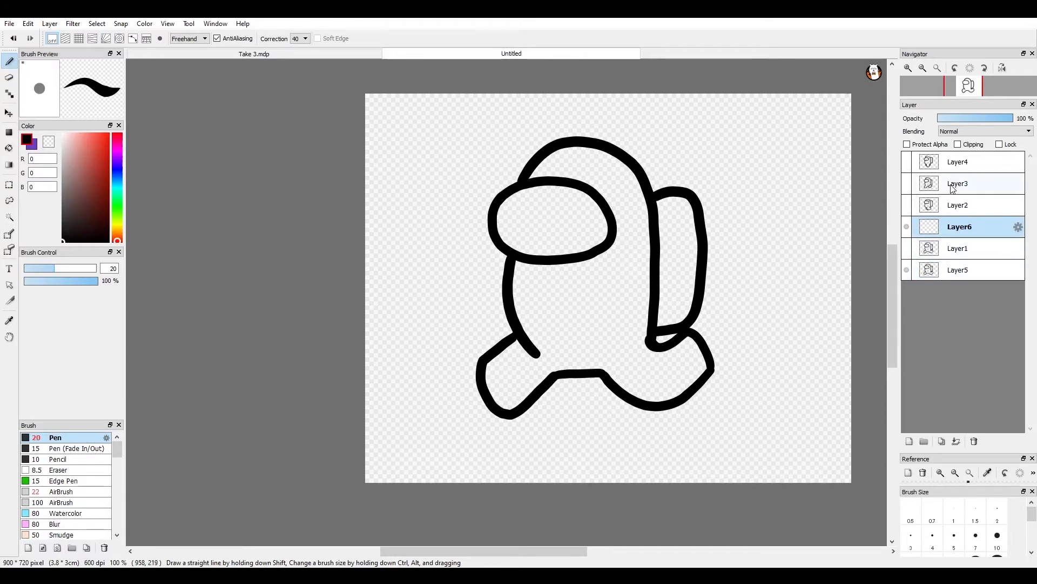
{"action": "left_click", "coordinate": [957, 208]}
{"action": "left_click", "coordinate": [910, 442]}
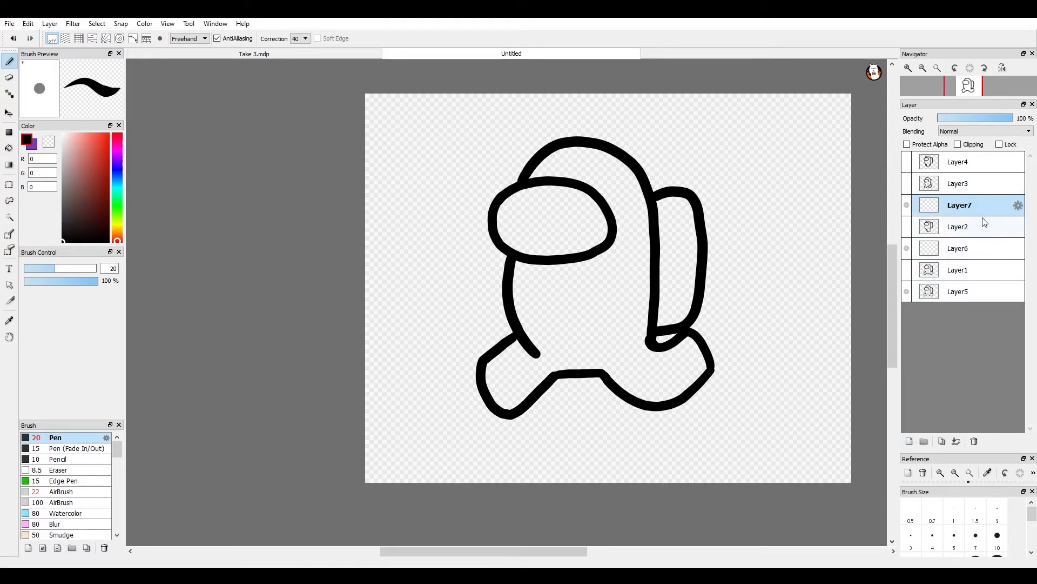
{"action": "left_click", "coordinate": [957, 183]}
{"action": "left_click", "coordinate": [910, 442]}
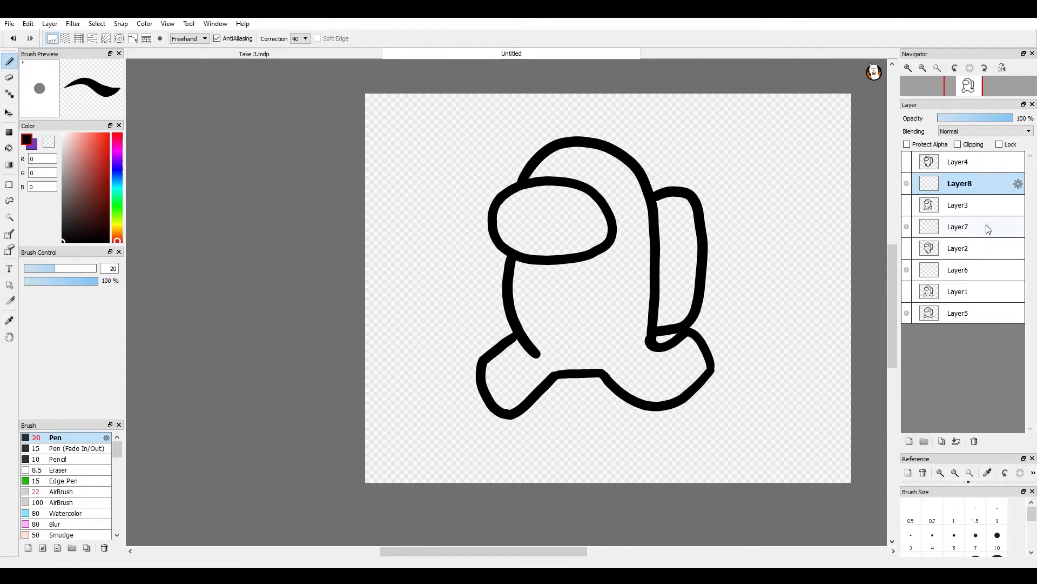
Rename the line art layers Layer5, Layer6, Layer7 and Layer8 as Frame 1, Frame 2, Frame 3 and Frame 4.
{"action": "left_click", "coordinate": [967, 313]}
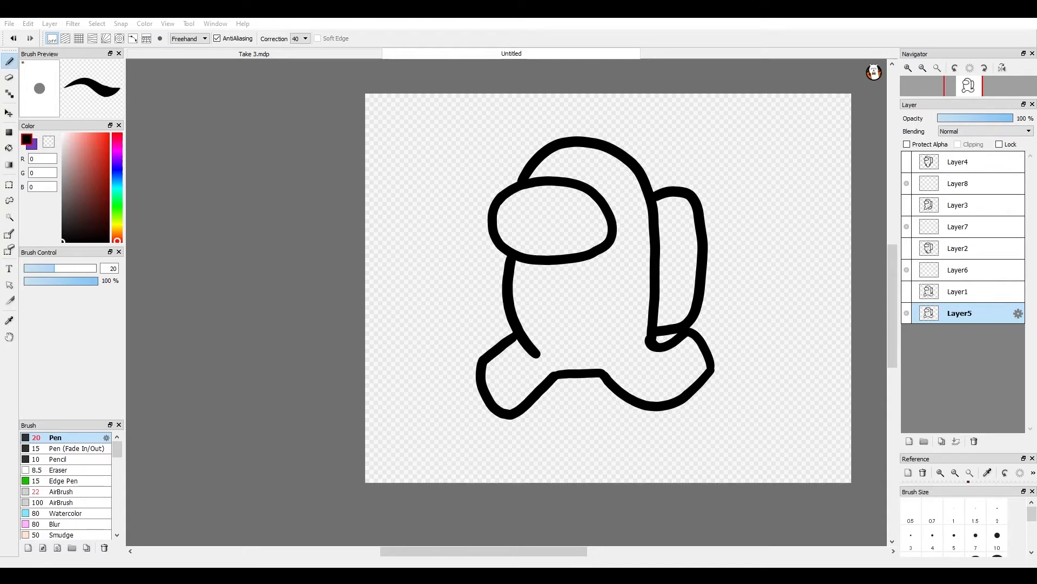
{"action": "key", "text": "Return"}
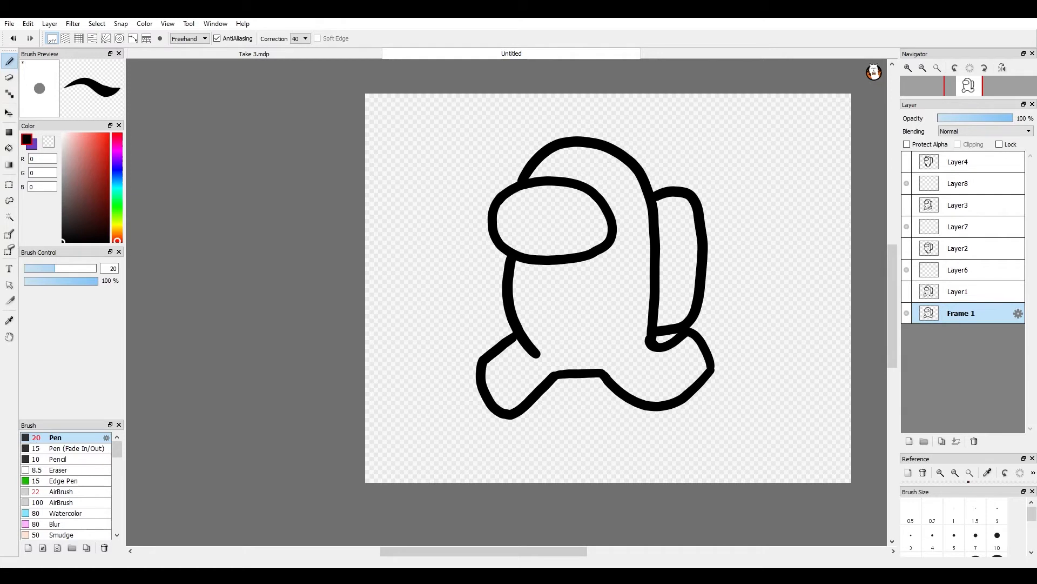
{"action": "left_click", "coordinate": [958, 270]}
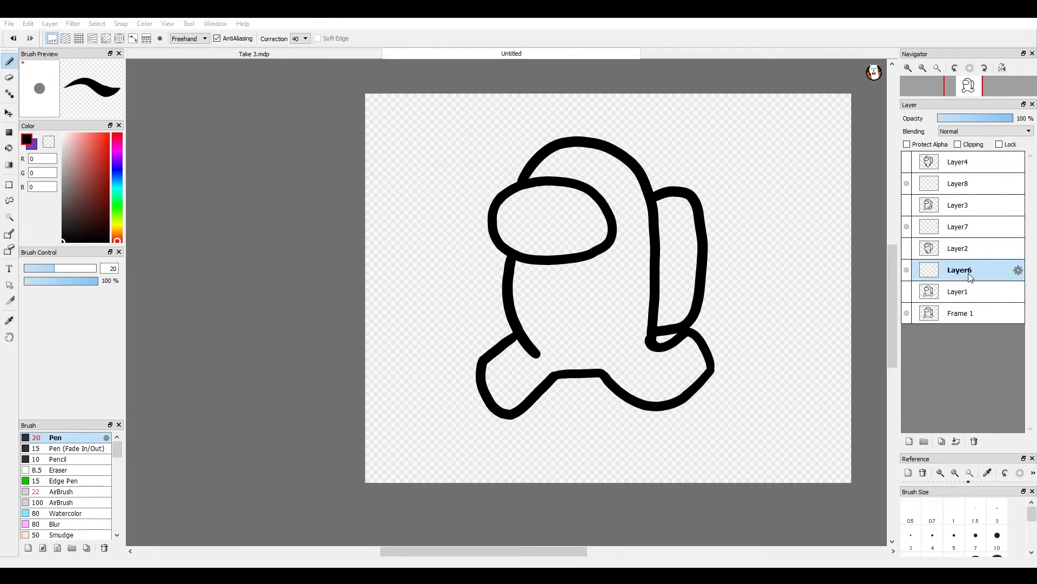
{"action": "key", "text": "Return"}
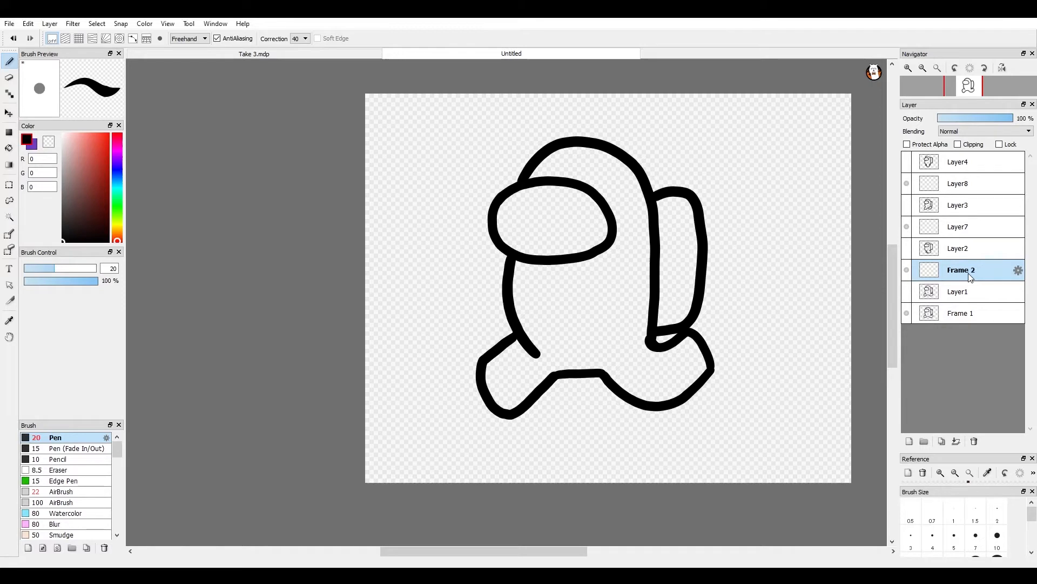
{"action": "left_click", "coordinate": [955, 231]}
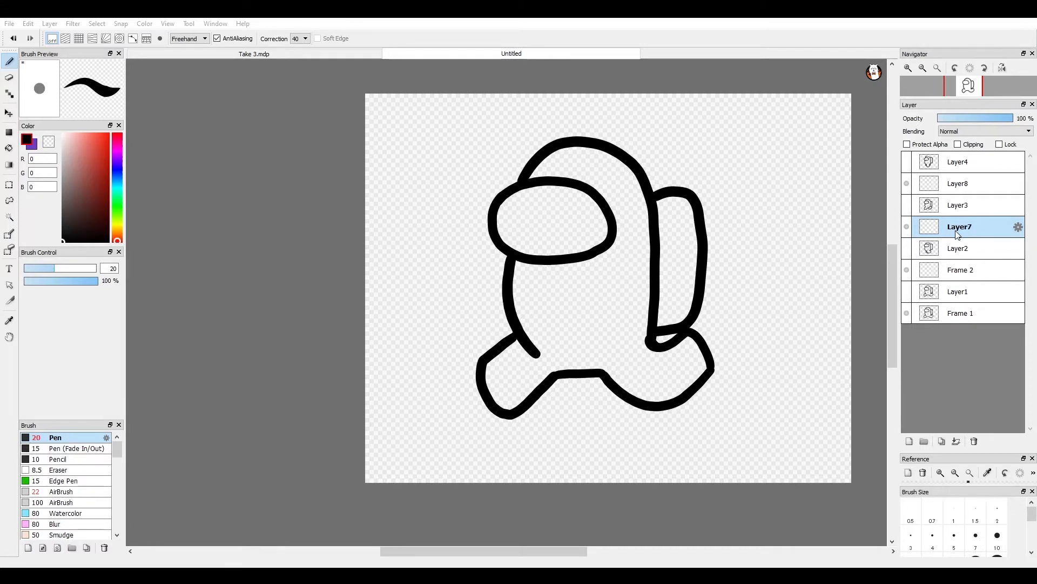
{"action": "key", "text": "Return"}
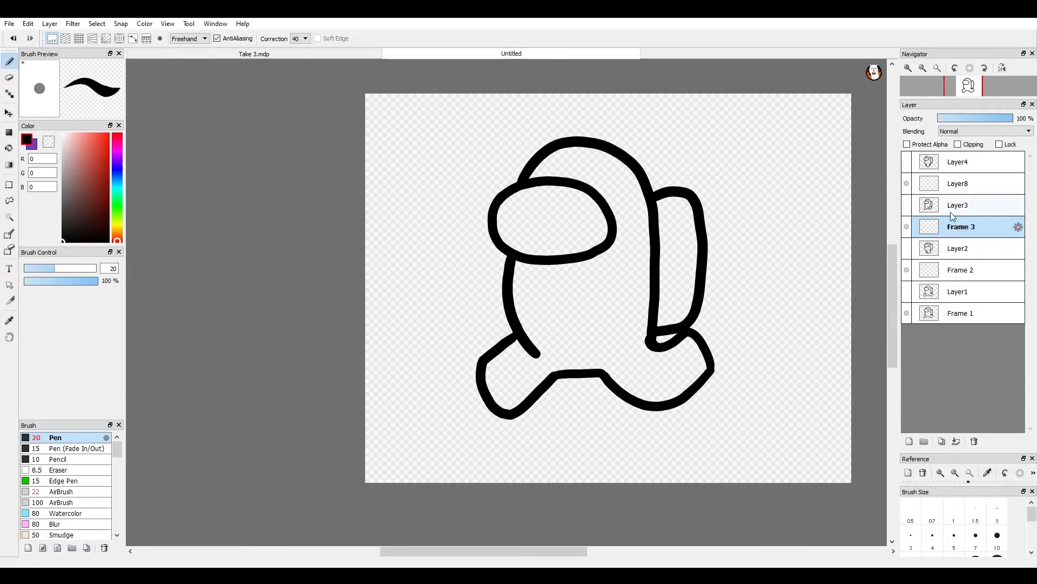
{"action": "left_click", "coordinate": [970, 182]}
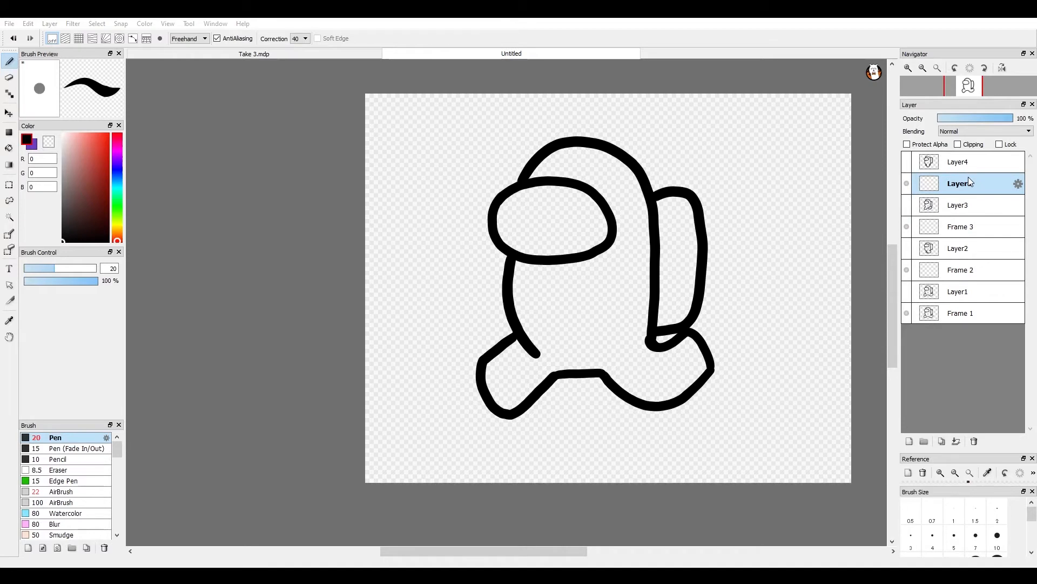
{"action": "key", "text": "Return"}
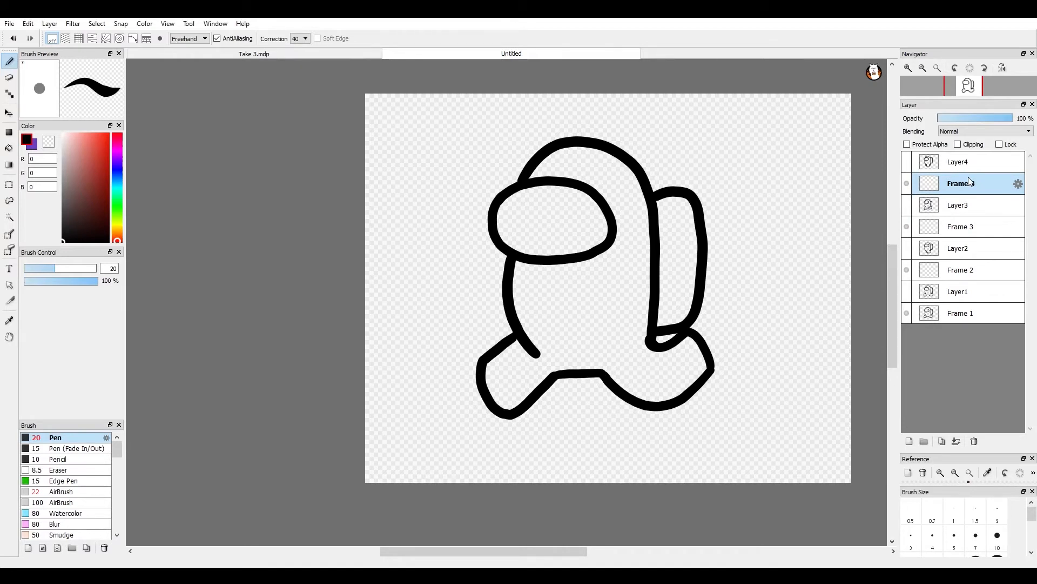
Show the rough second pose on Layer2 and hide Frame 1.
{"action": "left_click", "coordinate": [953, 253]}
{"action": "left_click", "coordinate": [907, 248]}
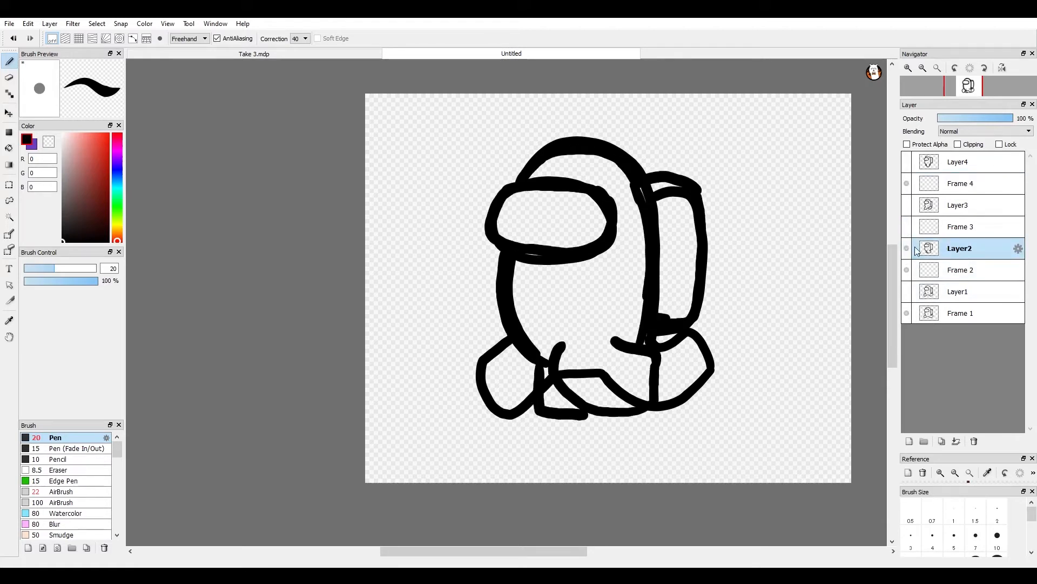
{"action": "left_click", "coordinate": [907, 250]}
{"action": "left_click", "coordinate": [907, 250]}
{"action": "left_click", "coordinate": [960, 272]}
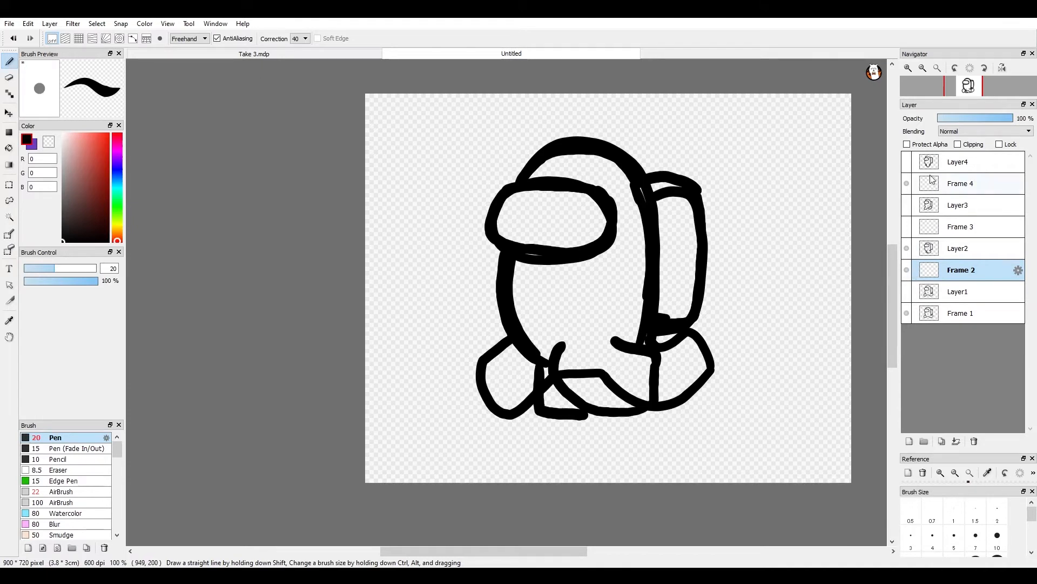
{"action": "left_click", "coordinate": [960, 251]}
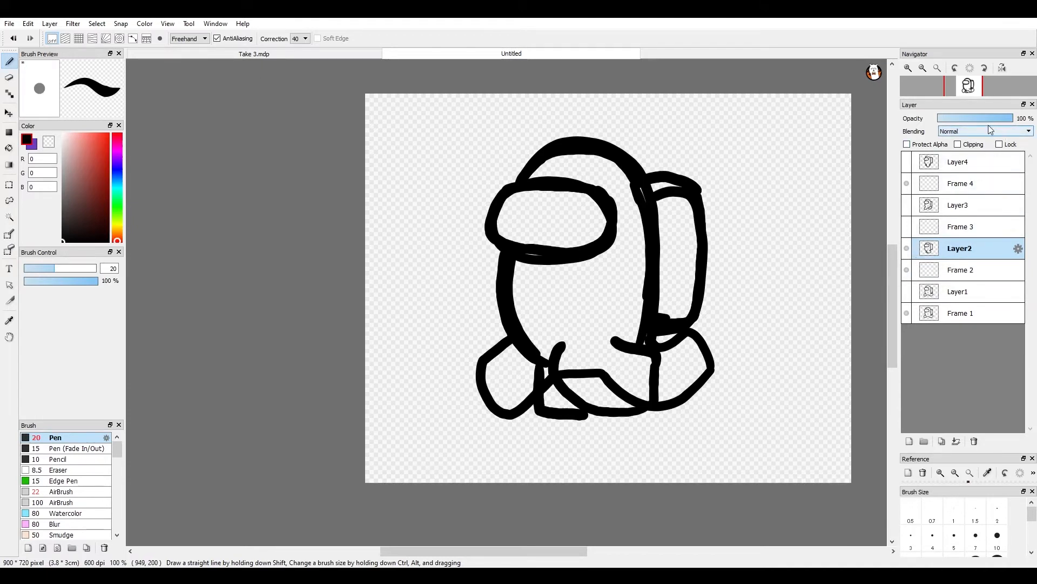
{"action": "left_click", "coordinate": [908, 313]}
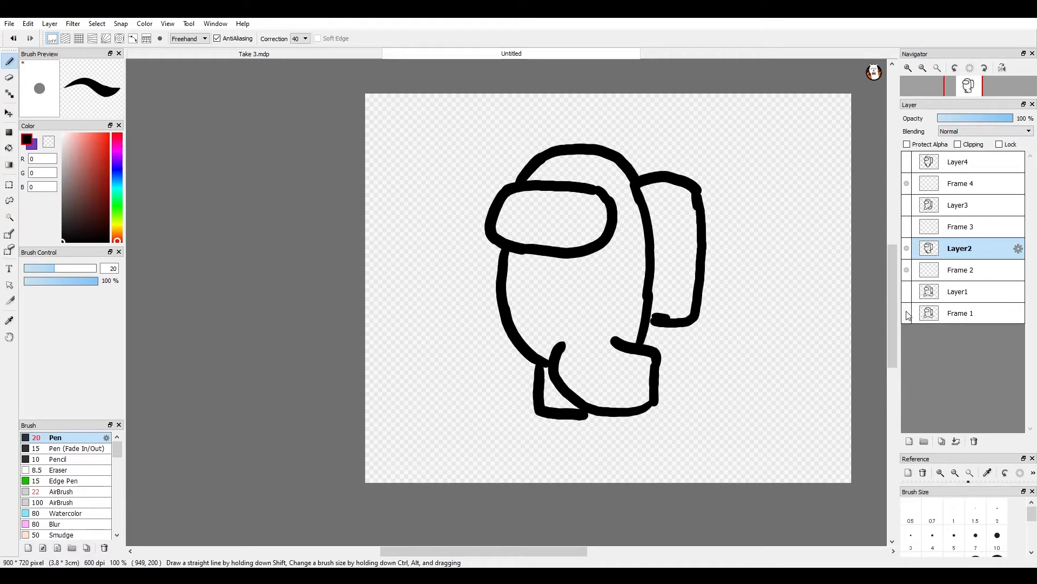
{"action": "left_click", "coordinate": [956, 270]}
Lower Layer2's opacity to fade its rough lines, and make Frame 2 the active layer.
{"action": "scroll", "coordinate": [619, 328], "scroll_direction": "up", "scroll_amount": 1}
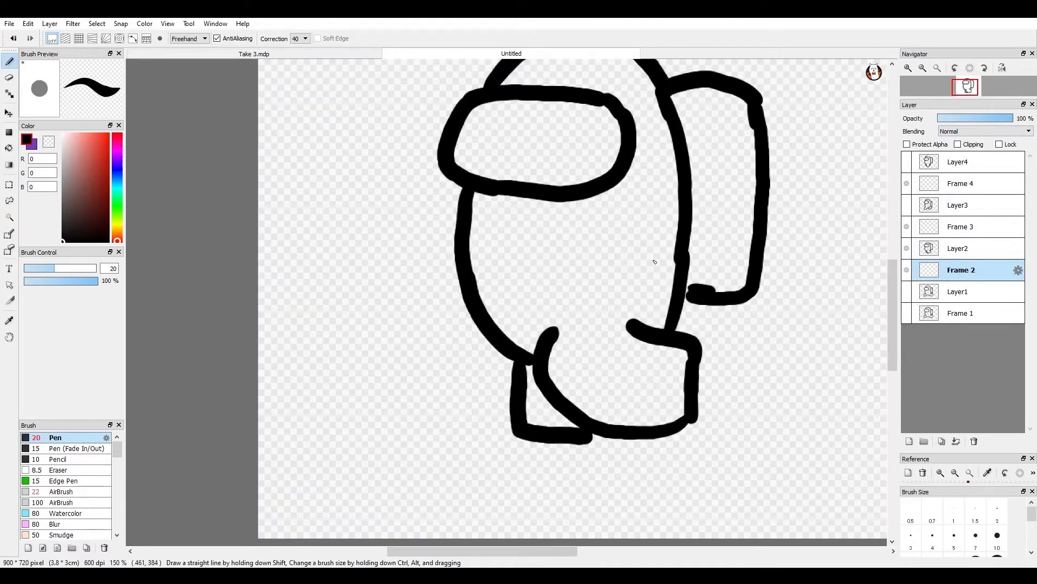
{"action": "left_click", "coordinate": [964, 252]}
{"action": "left_click", "coordinate": [984, 119]}
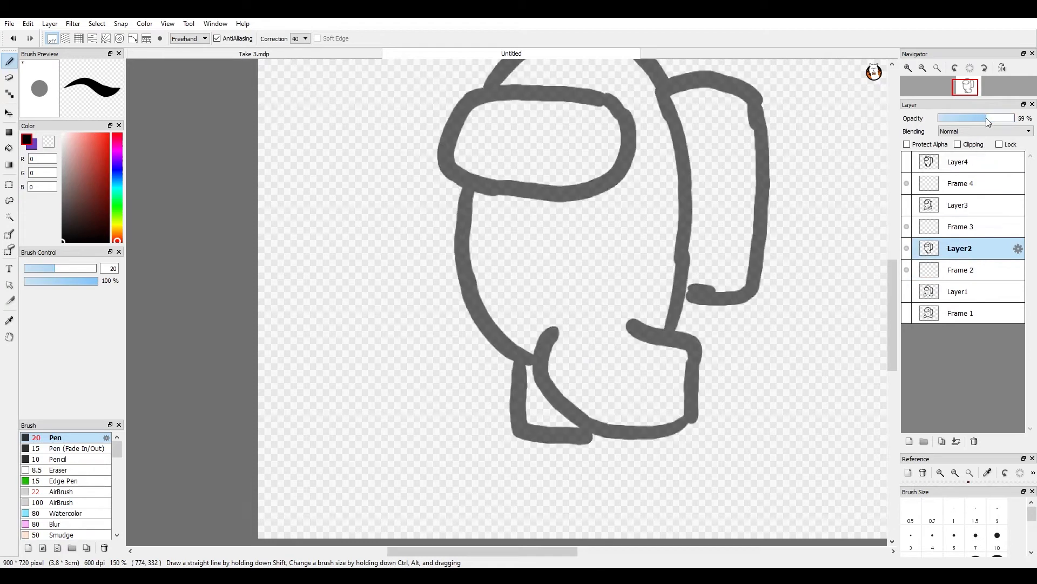
{"action": "left_click", "coordinate": [950, 277]}
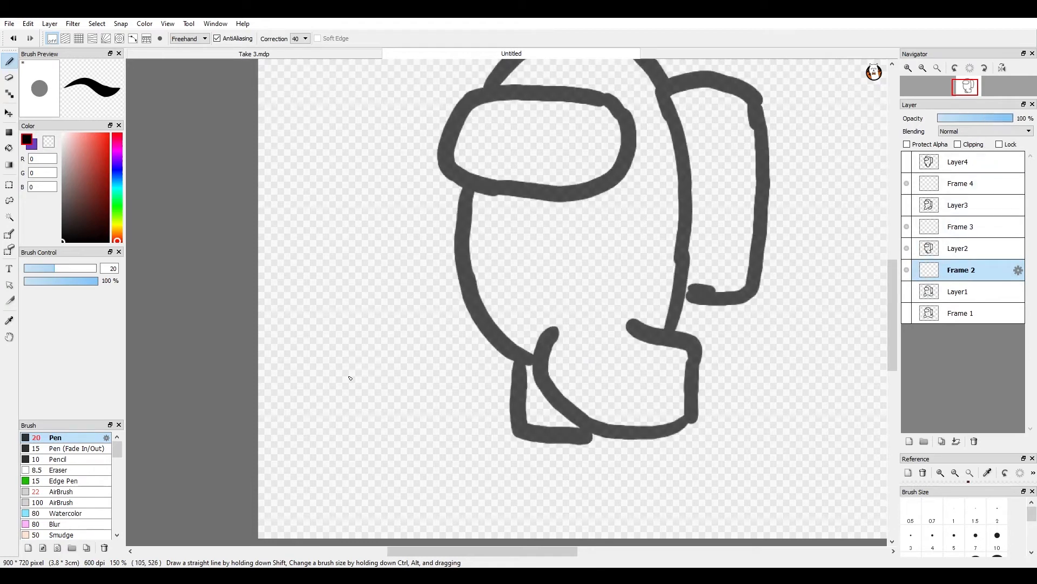
Trace the second pose's belly line and visor on Frame 2, undoing and redrawing unsatisfactory strokes.
{"action": "scroll", "coordinate": [562, 346], "scroll_direction": "up", "scroll_amount": 1}
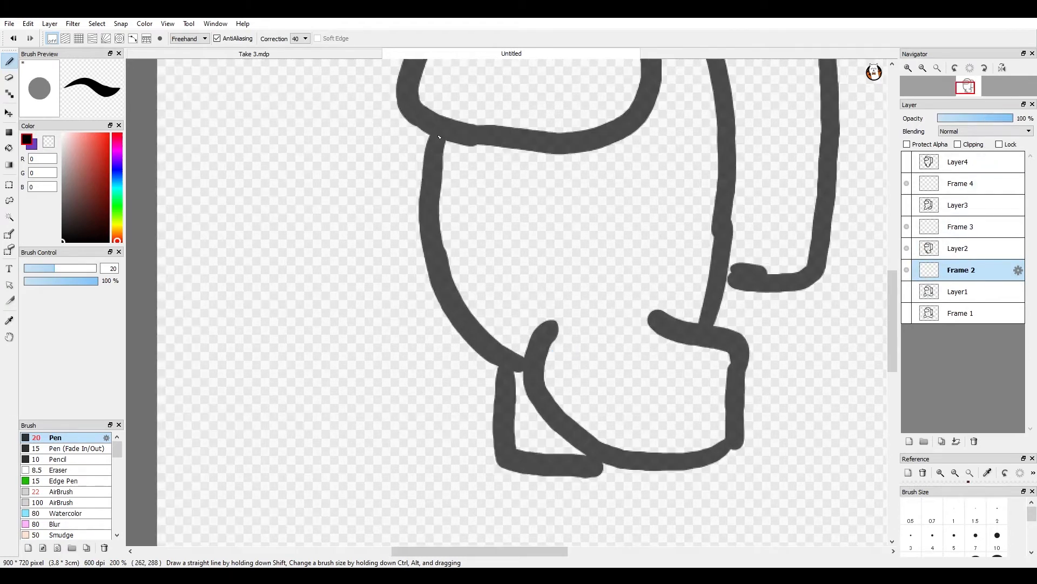
{"action": "mouse_move", "coordinate": [439, 137]}
{"action": "left_mouse_down"}
{"action": "mouse_move", "coordinate": [429, 187]}
{"action": "mouse_move", "coordinate": [438, 258]}
{"action": "mouse_move", "coordinate": [468, 326]}
{"action": "mouse_move", "coordinate": [516, 368]}
{"action": "left_mouse_up"}
{"action": "scroll", "coordinate": [516, 367], "scroll_direction": "down", "scroll_amount": 1}
{"action": "scroll", "coordinate": [556, 297], "scroll_direction": "up", "scroll_amount": 1}
{"action": "mouse_move", "coordinate": [583, 201]}
{"action": "left_mouse_down"}
{"action": "mouse_move", "coordinate": [502, 216]}
{"action": "mouse_move", "coordinate": [458, 278]}
{"action": "mouse_move", "coordinate": [494, 331]}
{"action": "mouse_move", "coordinate": [594, 339]}
{"action": "mouse_move", "coordinate": [678, 319]}
{"action": "mouse_move", "coordinate": [692, 240]}
{"action": "mouse_move", "coordinate": [638, 201]}
{"action": "mouse_move", "coordinate": [580, 200]}
{"action": "mouse_move", "coordinate": [421, 233]}
{"action": "mouse_move", "coordinate": [373, 368]}
{"action": "left_mouse_up"}
{"action": "key", "text": "ctrl+z"}
{"action": "scroll", "coordinate": [530, 207], "scroll_direction": "down", "scroll_amount": 2}
{"action": "scroll", "coordinate": [533, 207], "scroll_direction": "up", "scroll_amount": 3}
{"action": "key", "text": "ctrl+z"}
{"action": "mouse_move", "coordinate": [507, 203]}
{"action": "left_mouse_down"}
{"action": "mouse_move", "coordinate": [380, 400]}
{"action": "mouse_move", "coordinate": [752, 475]}
{"action": "mouse_move", "coordinate": [706, 203]}
{"action": "mouse_move", "coordinate": [489, 184]}
{"action": "left_mouse_up"}
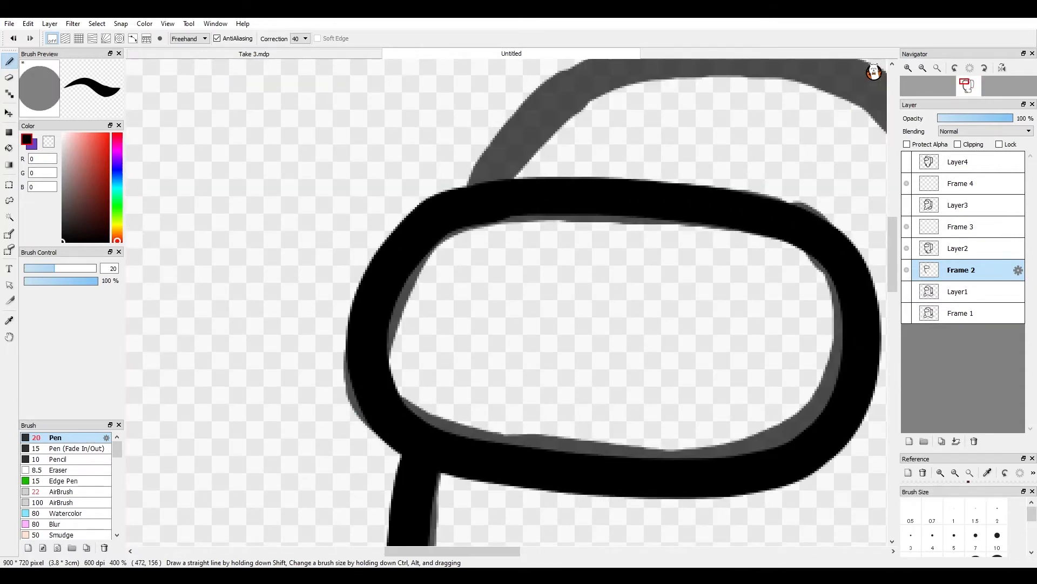
Trace the second pose's head dome and back line down to the leg on Frame 2.
{"action": "scroll", "coordinate": [594, 433], "scroll_direction": "down", "scroll_amount": 2}
{"action": "scroll", "coordinate": [592, 442], "scroll_direction": "up", "scroll_amount": 1}
{"action": "mouse_move", "coordinate": [477, 293]}
{"action": "left_mouse_down"}
{"action": "mouse_move", "coordinate": [538, 246]}
{"action": "mouse_move", "coordinate": [584, 229]}
{"action": "left_mouse_up"}
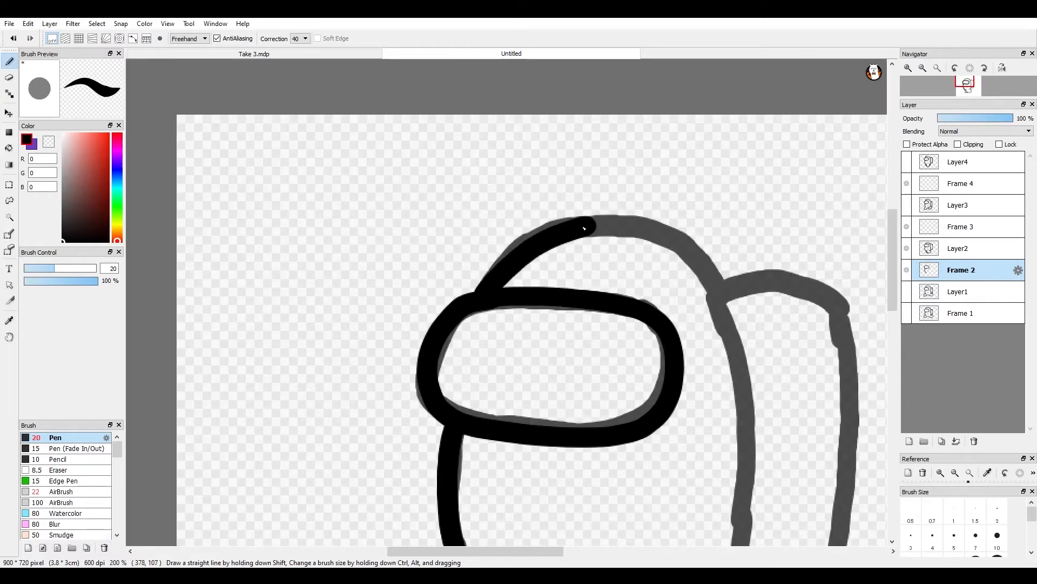
{"action": "key", "text": "ctrl+z"}
{"action": "mouse_move", "coordinate": [486, 289]}
{"action": "left_mouse_down"}
{"action": "mouse_move", "coordinate": [640, 223]}
{"action": "mouse_move", "coordinate": [738, 398]}
{"action": "left_mouse_up"}
{"action": "scroll", "coordinate": [697, 387], "scroll_direction": "down", "scroll_amount": 1}
{"action": "scroll", "coordinate": [697, 454], "scroll_direction": "up", "scroll_amount": 1}
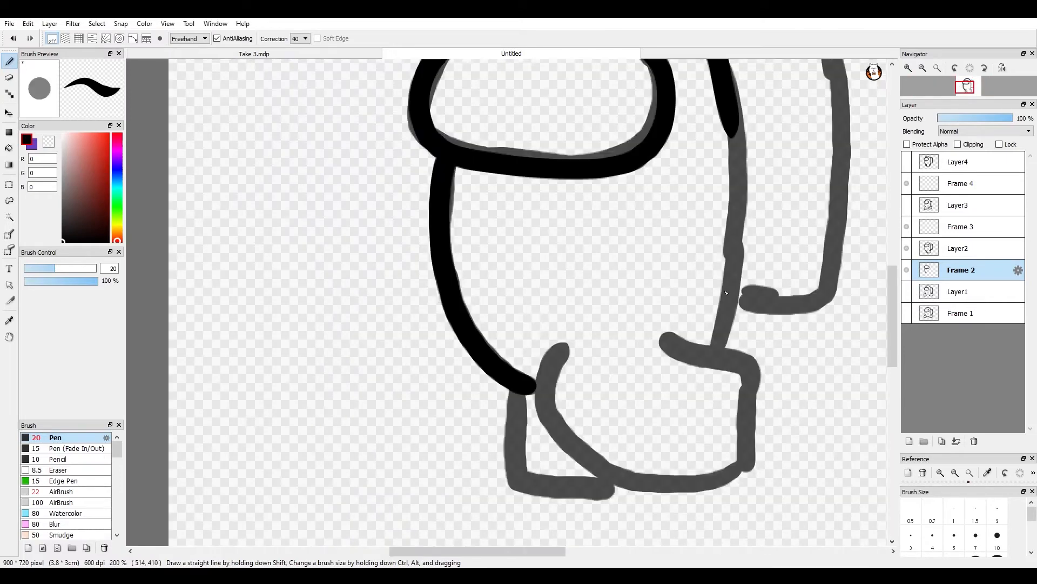
{"action": "left_click_drag", "start_coordinate": [731, 127], "coordinate": [713, 354]}
Trace the second pose's large near leg and the small far leg behind it on Frame 2.
{"action": "scroll", "coordinate": [714, 354], "scroll_direction": "up", "scroll_amount": 1}
{"action": "mouse_move", "coordinate": [670, 183]}
{"action": "left_mouse_down"}
{"action": "mouse_move", "coordinate": [708, 220]}
{"action": "mouse_move", "coordinate": [790, 229]}
{"action": "mouse_move", "coordinate": [794, 381]}
{"action": "left_mouse_up"}
{"action": "mouse_move", "coordinate": [525, 201]}
{"action": "left_mouse_down"}
{"action": "mouse_move", "coordinate": [494, 232]}
{"action": "mouse_move", "coordinate": [625, 414]}
{"action": "mouse_move", "coordinate": [798, 351]}
{"action": "left_mouse_up"}
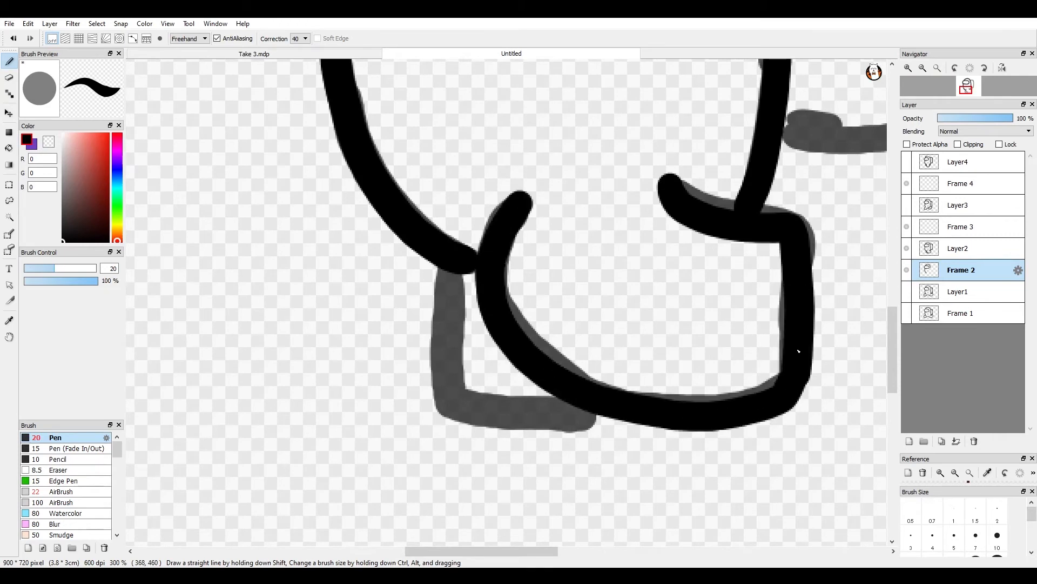
{"action": "scroll", "coordinate": [799, 352], "scroll_direction": "down", "scroll_amount": 1}
{"action": "scroll", "coordinate": [635, 394], "scroll_direction": "up", "scroll_amount": 1}
{"action": "mouse_move", "coordinate": [531, 253]}
{"action": "left_mouse_down"}
{"action": "mouse_move", "coordinate": [536, 390]}
{"action": "mouse_move", "coordinate": [594, 416]}
{"action": "mouse_move", "coordinate": [669, 361]}
{"action": "left_mouse_up"}
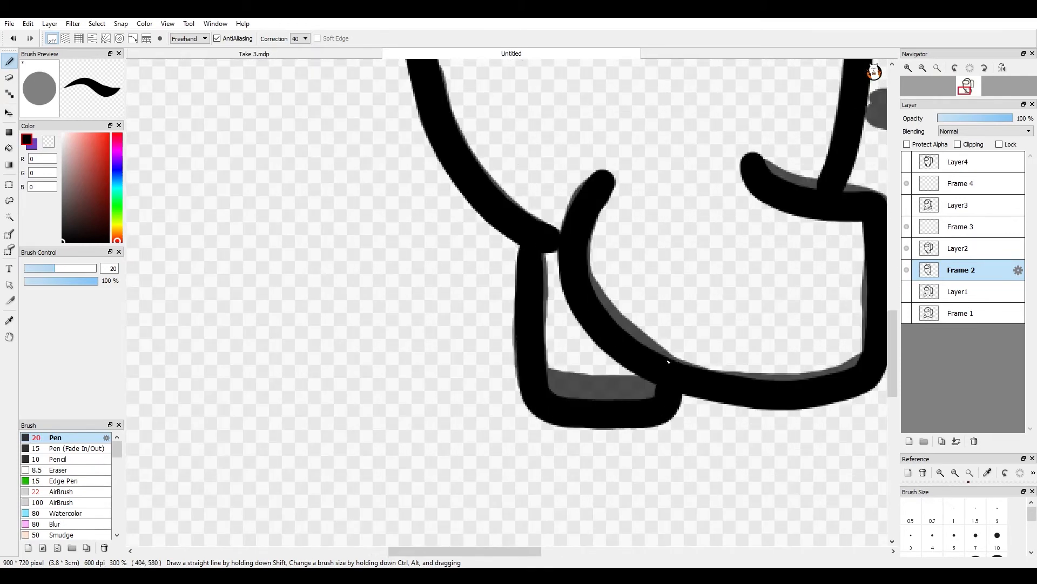
Trace the second pose's backpack on Frame 2.
{"action": "scroll", "coordinate": [669, 361], "scroll_direction": "down", "scroll_amount": 4}
{"action": "scroll", "coordinate": [649, 114], "scroll_direction": "up", "scroll_amount": 3}
{"action": "mouse_move", "coordinate": [648, 112]}
{"action": "left_mouse_down"}
{"action": "mouse_move", "coordinate": [729, 122]}
{"action": "mouse_move", "coordinate": [766, 219]}
{"action": "mouse_move", "coordinate": [762, 355]}
{"action": "mouse_move", "coordinate": [716, 401]}
{"action": "mouse_move", "coordinate": [667, 398]}
{"action": "left_mouse_up"}
{"action": "scroll", "coordinate": [668, 397], "scroll_direction": "down", "scroll_amount": 3}
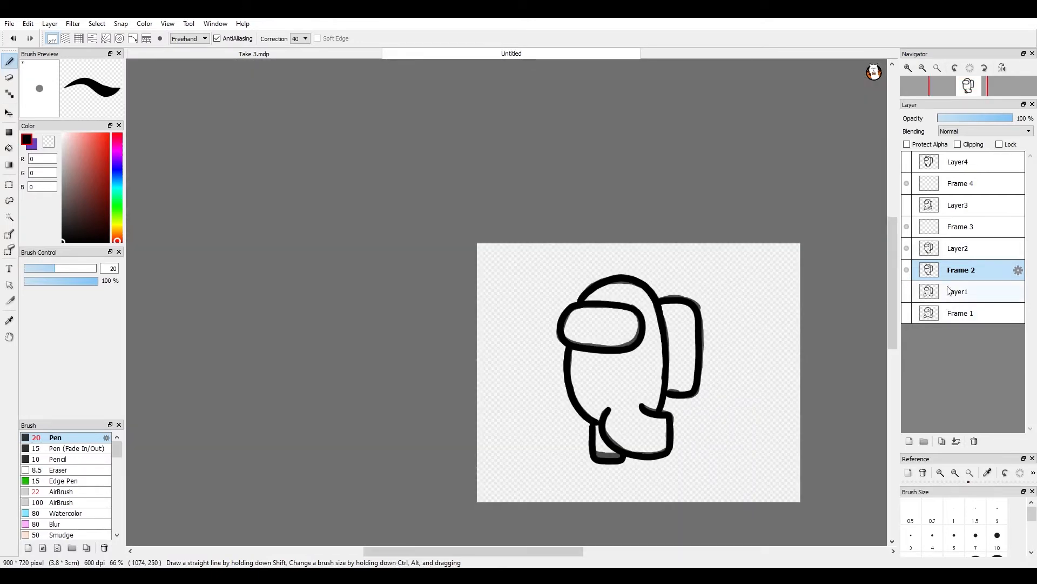
Hide the rough second pose on Layer2 and show the rough third pose on Layer3.
{"action": "left_click", "coordinate": [907, 249]}
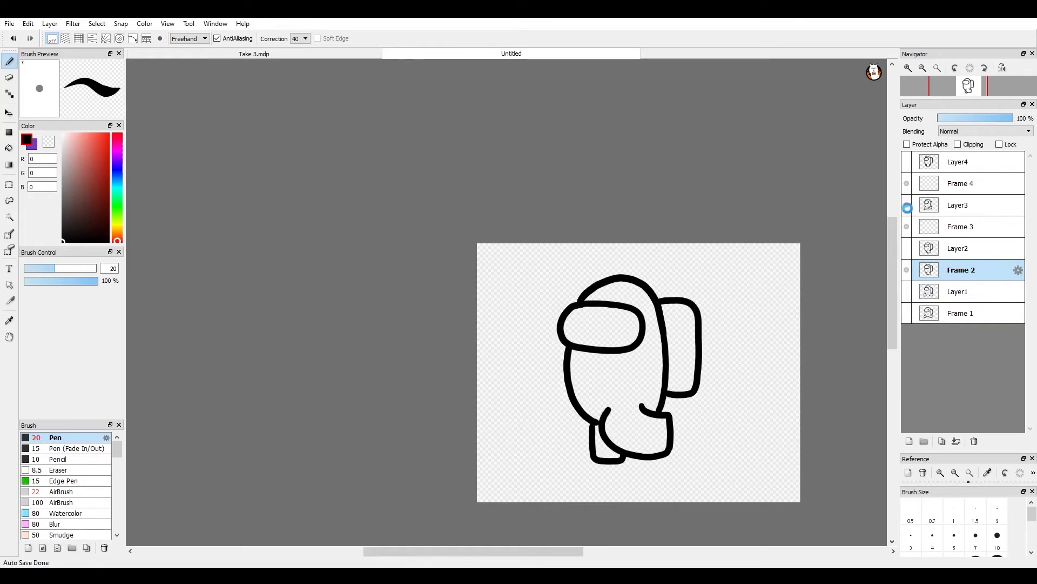
{"action": "left_click", "coordinate": [907, 205]}
{"action": "left_click", "coordinate": [975, 229]}
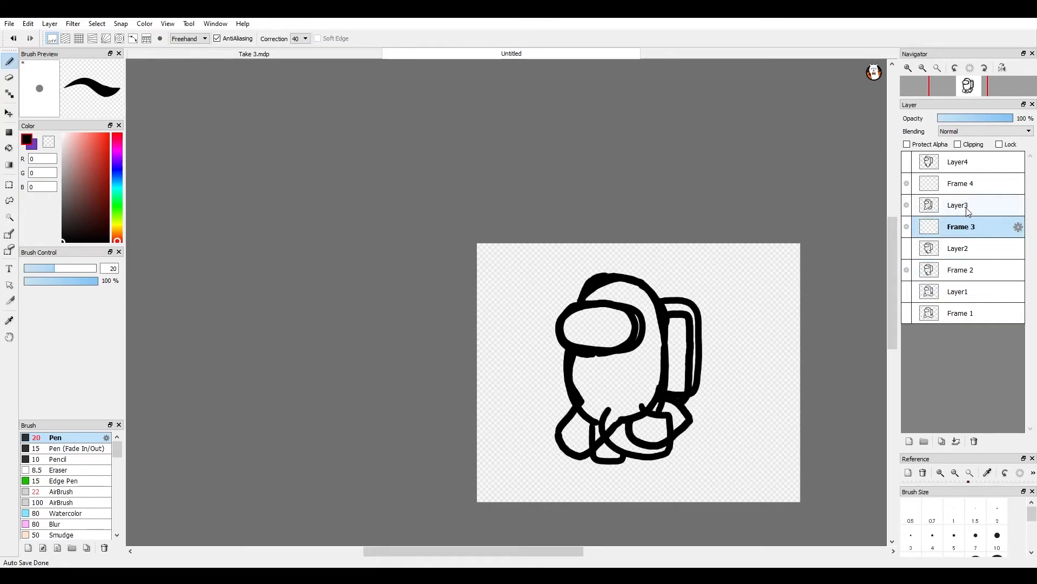
Lower Layer3's opacity to fade its rough lines, then hide Frame 2 with Frame 3 active.
{"action": "left_click", "coordinate": [971, 204]}
{"action": "left_click_drag", "start_coordinate": [997, 120], "coordinate": [987, 120]}
{"action": "left_click", "coordinate": [963, 236]}
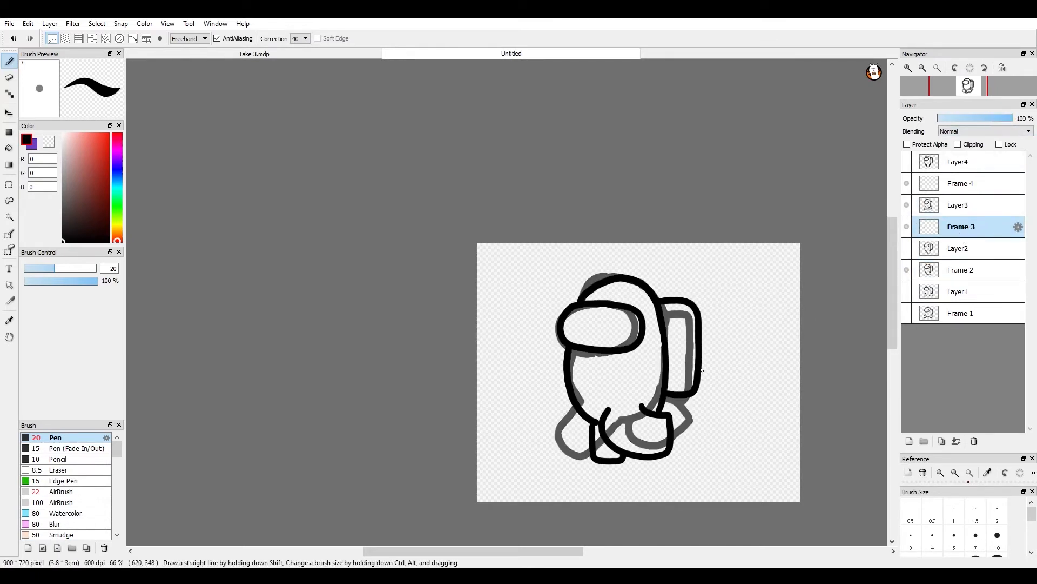
{"action": "left_click", "coordinate": [908, 271]}
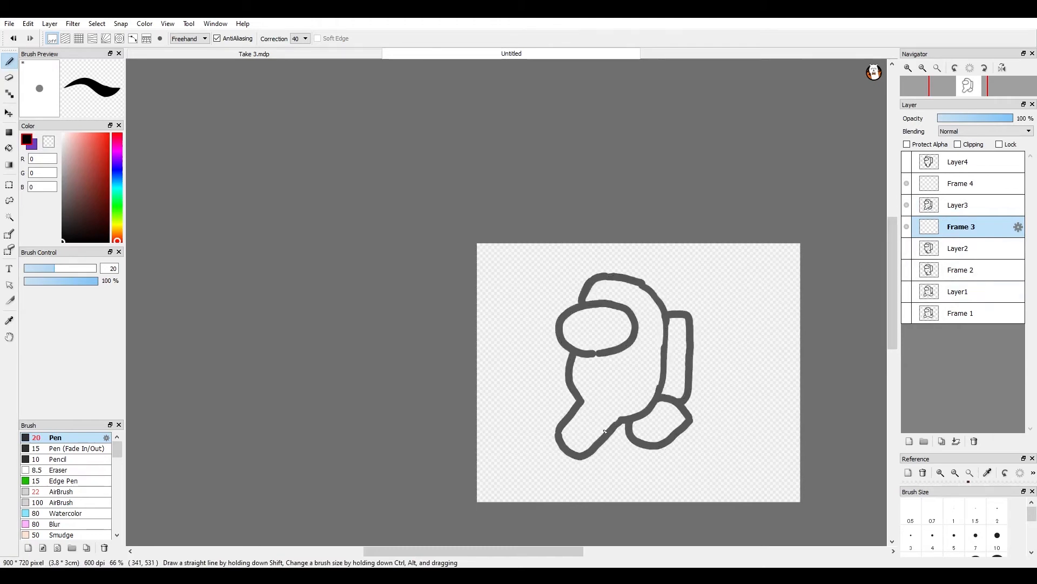
Trace the third pose's oval visor on Frame 3, undoing and redrawing unsatisfactory strokes.
{"action": "scroll", "coordinate": [605, 431], "scroll_direction": "up", "scroll_amount": 4}
{"action": "left_click_drag", "start_coordinate": [489, 221], "coordinate": [479, 251]}
{"action": "scroll", "coordinate": [482, 246], "scroll_direction": "down", "scroll_amount": 3}
{"action": "key", "text": "ctrl+z"}
{"action": "scroll", "coordinate": [485, 187], "scroll_direction": "up", "scroll_amount": 4}
{"action": "mouse_move", "coordinate": [643, 179]}
{"action": "left_mouse_down"}
{"action": "mouse_move", "coordinate": [444, 241]}
{"action": "mouse_move", "coordinate": [572, 398]}
{"action": "mouse_move", "coordinate": [764, 301]}
{"action": "mouse_move", "coordinate": [637, 178]}
{"action": "mouse_move", "coordinate": [496, 190]}
{"action": "mouse_move", "coordinate": [372, 468]}
{"action": "mouse_move", "coordinate": [732, 426]}
{"action": "mouse_move", "coordinate": [622, 198]}
{"action": "mouse_move", "coordinate": [575, 187]}
{"action": "left_mouse_up"}
{"action": "scroll", "coordinate": [613, 188], "scroll_direction": "up", "scroll_amount": 1}
{"action": "key", "text": "ctrl+z"}
{"action": "scroll", "coordinate": [576, 187], "scroll_direction": "down", "scroll_amount": 3}
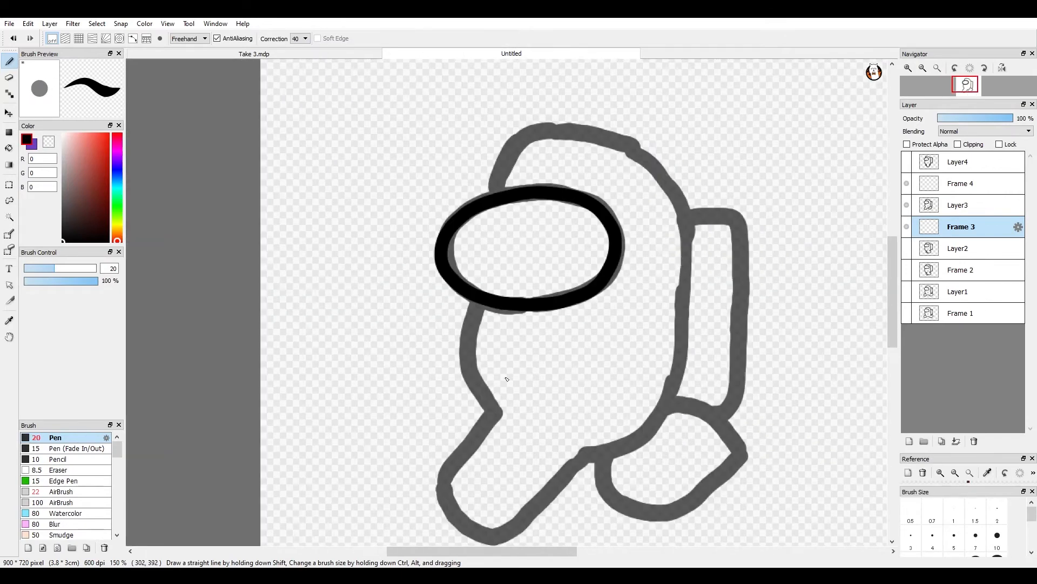
Trace the third pose's head dome and back line down to the crotch on Frame 3.
{"action": "mouse_move", "coordinate": [489, 192]}
{"action": "left_mouse_down"}
{"action": "mouse_move", "coordinate": [538, 134]}
{"action": "mouse_move", "coordinate": [620, 142]}
{"action": "mouse_move", "coordinate": [675, 199]}
{"action": "mouse_move", "coordinate": [669, 376]}
{"action": "mouse_move", "coordinate": [637, 439]}
{"action": "mouse_move", "coordinate": [588, 459]}
{"action": "left_mouse_up"}
{"action": "scroll", "coordinate": [570, 496], "scroll_direction": "down", "scroll_amount": 1}
{"action": "scroll", "coordinate": [571, 318], "scroll_direction": "up", "scroll_amount": 2}
Trace the third pose's belly line, extended front leg and raised back foot on Frame 3.
{"action": "mouse_move", "coordinate": [476, 123]}
{"action": "left_mouse_down"}
{"action": "mouse_move", "coordinate": [487, 299]}
{"action": "mouse_move", "coordinate": [455, 417]}
{"action": "mouse_move", "coordinate": [557, 399]}
{"action": "mouse_move", "coordinate": [630, 326]}
{"action": "mouse_move", "coordinate": [690, 396]}
{"action": "mouse_move", "coordinate": [838, 327]}
{"action": "left_mouse_up"}
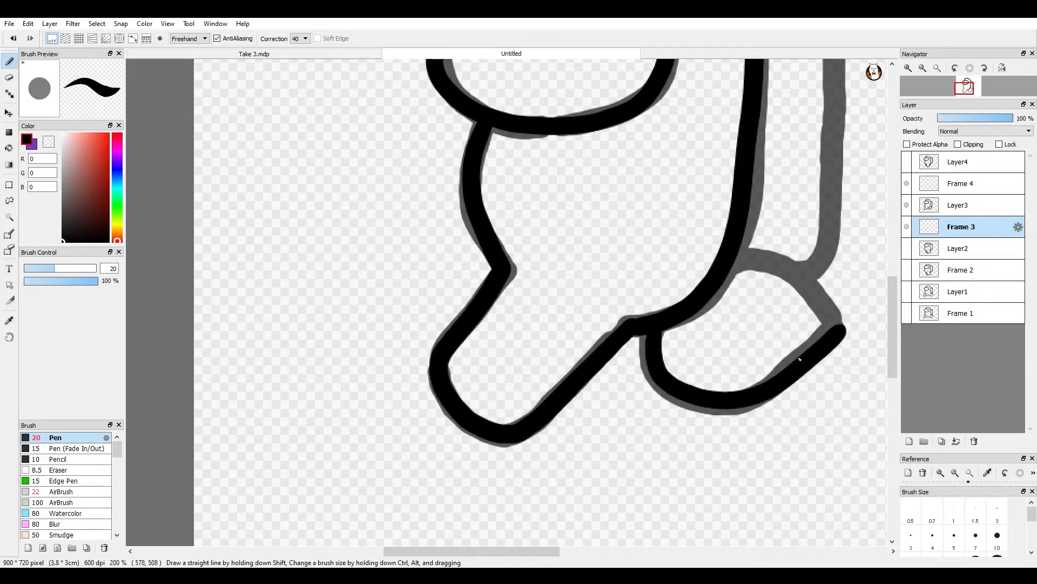
{"action": "scroll", "coordinate": [660, 250], "scroll_direction": "up", "scroll_amount": 2}
{"action": "mouse_move", "coordinate": [622, 187]}
{"action": "left_mouse_down"}
{"action": "mouse_move", "coordinate": [694, 218]}
{"action": "mouse_move", "coordinate": [770, 306]}
{"action": "left_mouse_up"}
{"action": "scroll", "coordinate": [770, 305], "scroll_direction": "down", "scroll_amount": 2}
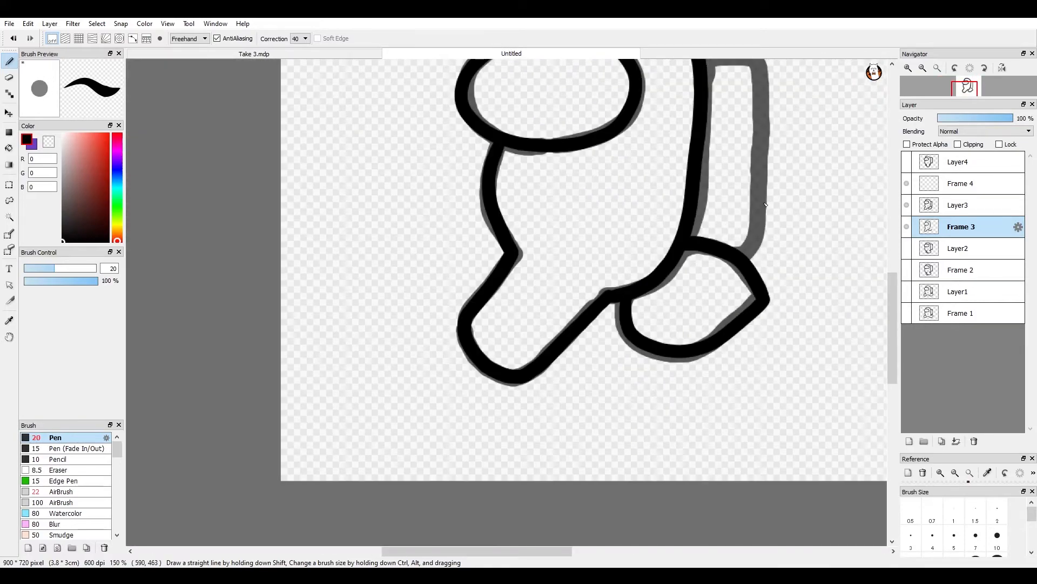
Trace the third pose's backpack outline on Frame 3 from the upper back down to the raised foot.
{"action": "scroll", "coordinate": [702, 270], "scroll_direction": "up", "scroll_amount": 2}
{"action": "mouse_move", "coordinate": [639, 174]}
{"action": "left_mouse_down"}
{"action": "mouse_move", "coordinate": [689, 180]}
{"action": "mouse_move", "coordinate": [718, 299]}
{"action": "mouse_move", "coordinate": [704, 417]}
{"action": "mouse_move", "coordinate": [681, 440]}
{"action": "left_mouse_up"}
{"action": "scroll", "coordinate": [681, 440], "scroll_direction": "down", "scroll_amount": 3}
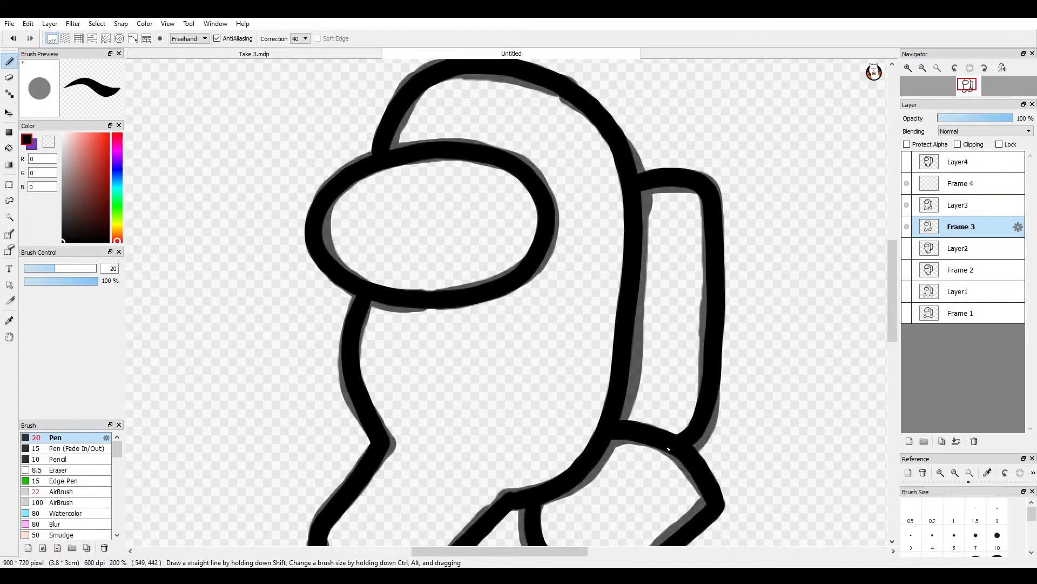
Hide Layer3 and Frame 3, show Layer4 faded to 42% opacity, and make Frame 4 the active layer.
{"action": "left_click", "coordinate": [906, 205]}
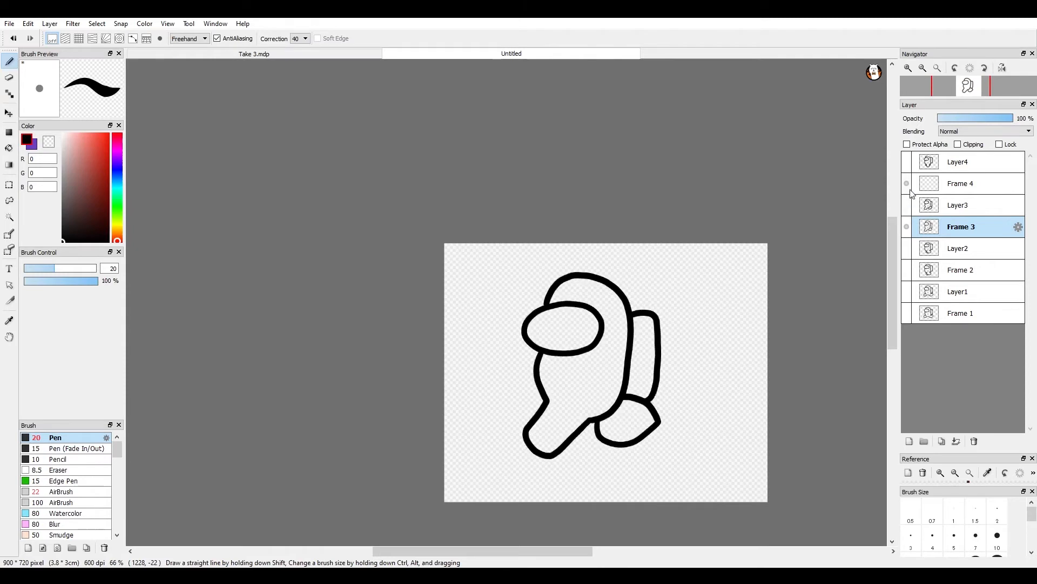
{"action": "left_click", "coordinate": [906, 226]}
{"action": "left_click", "coordinate": [953, 184]}
{"action": "left_click", "coordinate": [907, 161]}
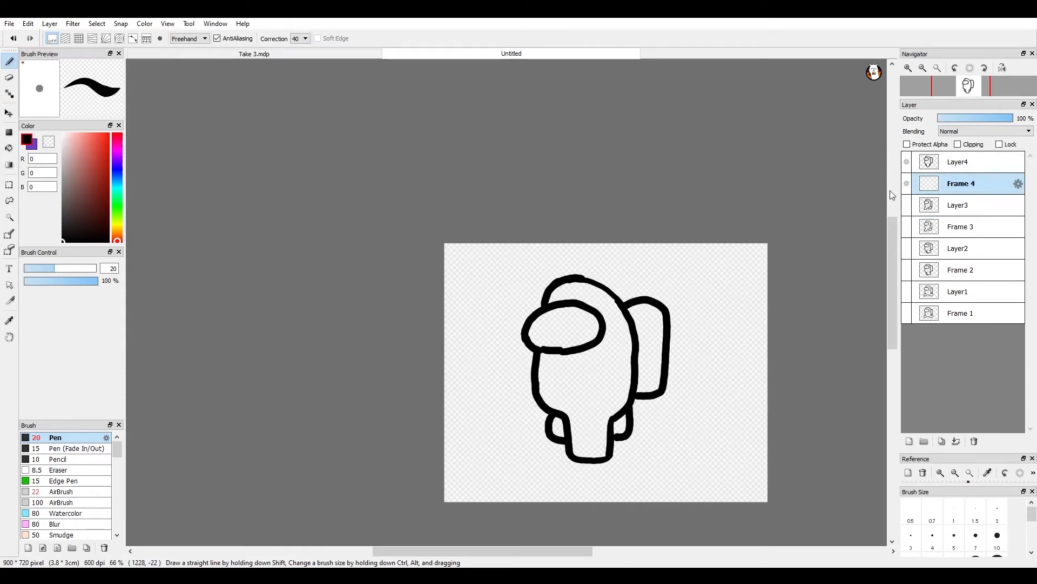
{"action": "left_click", "coordinate": [959, 164]}
{"action": "left_click", "coordinate": [972, 117]}
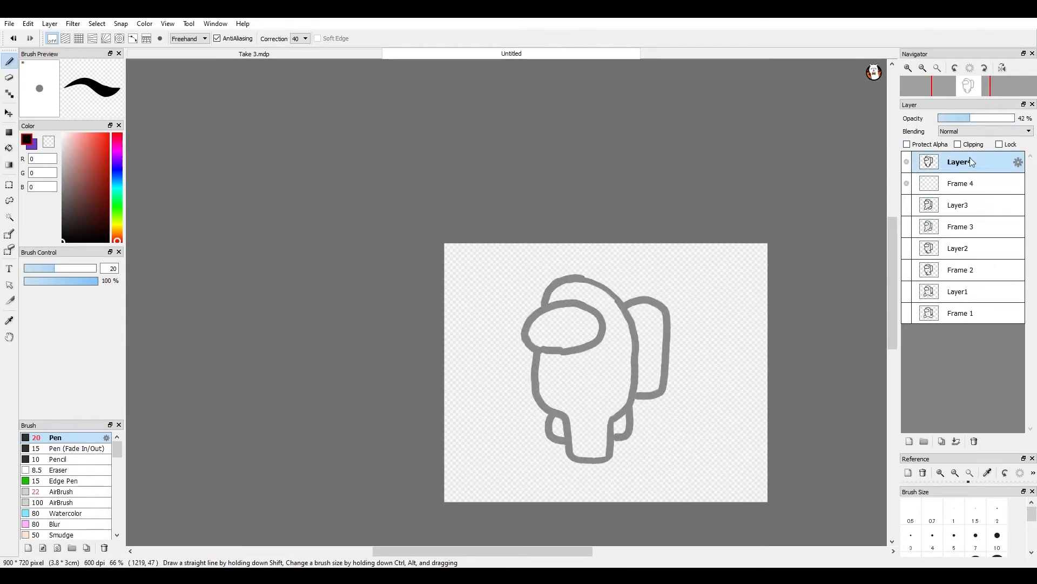
{"action": "left_click", "coordinate": [949, 186]}
Trace the fourth pose's oval visor on Frame 4, undoing and redrawing unsatisfactory strokes.
{"action": "scroll", "coordinate": [574, 445], "scroll_direction": "up", "scroll_amount": 2}
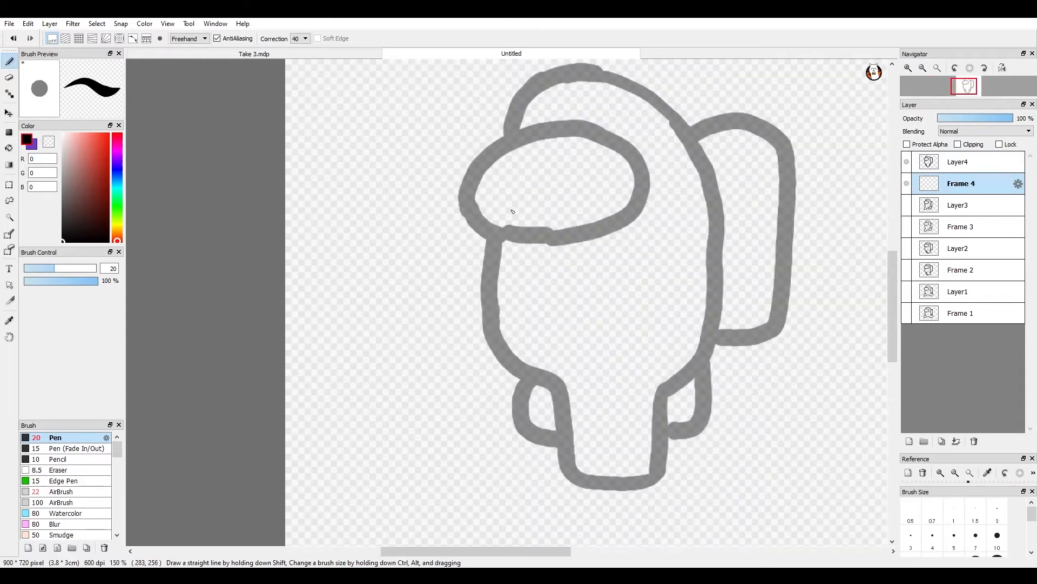
{"action": "mouse_move", "coordinate": [605, 138]}
{"action": "left_mouse_down"}
{"action": "mouse_move", "coordinate": [543, 130]}
{"action": "mouse_move", "coordinate": [475, 175]}
{"action": "mouse_move", "coordinate": [520, 237]}
{"action": "mouse_move", "coordinate": [614, 225]}
{"action": "mouse_move", "coordinate": [639, 169]}
{"action": "mouse_move", "coordinate": [594, 139]}
{"action": "mouse_move", "coordinate": [445, 189]}
{"action": "mouse_move", "coordinate": [497, 354]}
{"action": "mouse_move", "coordinate": [735, 215]}
{"action": "left_mouse_up"}
{"action": "scroll", "coordinate": [580, 135], "scroll_direction": "down", "scroll_amount": 2}
{"action": "key", "text": "ctrl+z"}
{"action": "scroll", "coordinate": [581, 135], "scroll_direction": "up", "scroll_amount": 4}
{"action": "scroll", "coordinate": [735, 215], "scroll_direction": "down", "scroll_amount": 2}
{"action": "key", "text": "ctrl+z"}
{"action": "scroll", "coordinate": [651, 168], "scroll_direction": "up", "scroll_amount": 2}
{"action": "mouse_move", "coordinate": [651, 168]}
{"action": "left_mouse_down"}
{"action": "mouse_move", "coordinate": [607, 157]}
{"action": "mouse_move", "coordinate": [481, 369]}
{"action": "mouse_move", "coordinate": [736, 256]}
{"action": "mouse_move", "coordinate": [653, 171]}
{"action": "left_mouse_up"}
Trace the fourth pose's head dome and back line down to the hip on Frame 4.
{"action": "scroll", "coordinate": [653, 170], "scroll_direction": "down", "scroll_amount": 2}
{"action": "scroll", "coordinate": [492, 205], "scroll_direction": "up", "scroll_amount": 1}
{"action": "mouse_move", "coordinate": [492, 205]}
{"action": "left_mouse_down"}
{"action": "mouse_move", "coordinate": [547, 142]}
{"action": "mouse_move", "coordinate": [651, 139]}
{"action": "mouse_move", "coordinate": [739, 223]}
{"action": "mouse_move", "coordinate": [764, 443]}
{"action": "mouse_move", "coordinate": [745, 509]}
{"action": "left_mouse_up"}
{"action": "scroll", "coordinate": [745, 510], "scroll_direction": "down", "scroll_amount": 3}
Trace the fourth pose's straight front leg and the belly line up to the visor on Frame 4.
{"action": "scroll", "coordinate": [756, 529], "scroll_direction": "up", "scroll_amount": 3}
{"action": "scroll", "coordinate": [573, 421], "scroll_direction": "up", "scroll_amount": 1}
{"action": "scroll", "coordinate": [614, 386], "scroll_direction": "down", "scroll_amount": 1}
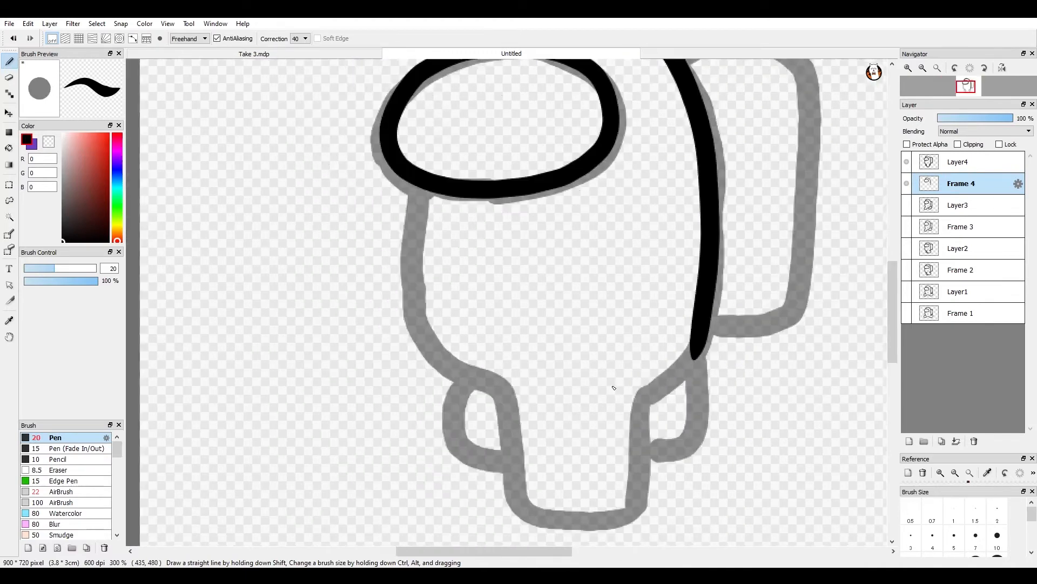
{"action": "scroll", "coordinate": [594, 486], "scroll_direction": "up", "scroll_amount": 1}
{"action": "mouse_move", "coordinate": [746, 227]}
{"action": "left_mouse_down"}
{"action": "mouse_move", "coordinate": [656, 387]}
{"action": "mouse_move", "coordinate": [645, 513]}
{"action": "mouse_move", "coordinate": [553, 535]}
{"action": "mouse_move", "coordinate": [474, 504]}
{"action": "mouse_move", "coordinate": [455, 383]}
{"action": "mouse_move", "coordinate": [427, 324]}
{"action": "mouse_move", "coordinate": [343, 258]}
{"action": "mouse_move", "coordinate": [316, 142]}
{"action": "left_mouse_up"}
{"action": "scroll", "coordinate": [316, 141], "scroll_direction": "down", "scroll_amount": 3}
{"action": "scroll", "coordinate": [332, 253], "scroll_direction": "up", "scroll_amount": 3}
{"action": "left_click_drag", "start_coordinate": [333, 263], "coordinate": [346, 165]}
{"action": "scroll", "coordinate": [346, 165], "scroll_direction": "down", "scroll_amount": 4}
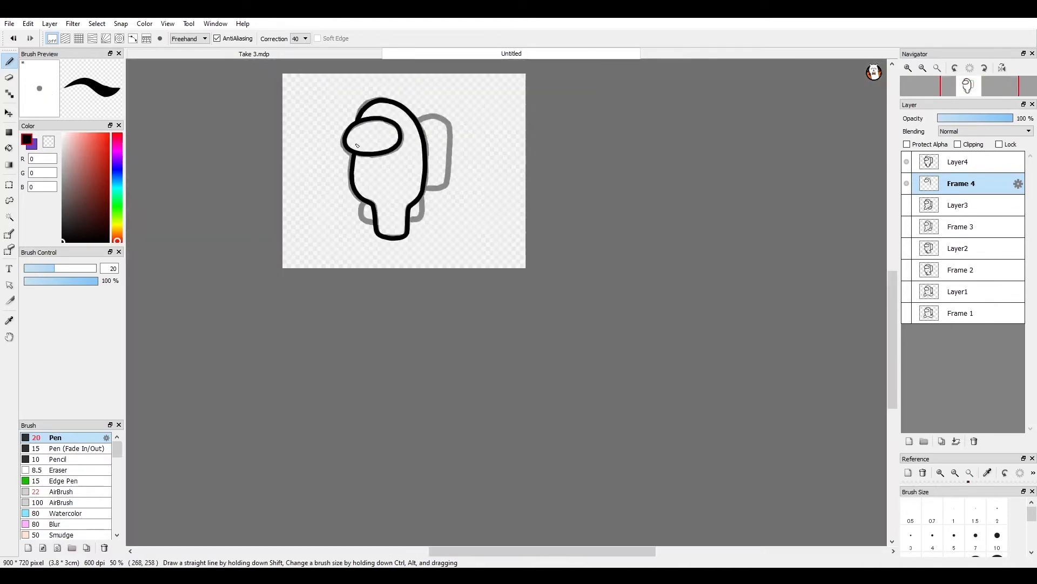
{"action": "scroll", "coordinate": [386, 101], "scroll_direction": "up", "scroll_amount": 3}
{"action": "left_click_drag", "start_coordinate": [386, 101], "coordinate": [378, 170]}
{"action": "scroll", "coordinate": [378, 170], "scroll_direction": "down", "scroll_amount": 1}
{"action": "scroll", "coordinate": [378, 170], "scroll_direction": "up", "scroll_amount": 1}
Trace the visible parts of the rear leg on both sides of the fourth pose's front leg, redrawing unsatisfactory strokes.
{"action": "left_click_drag", "start_coordinate": [456, 345], "coordinate": [491, 463]}
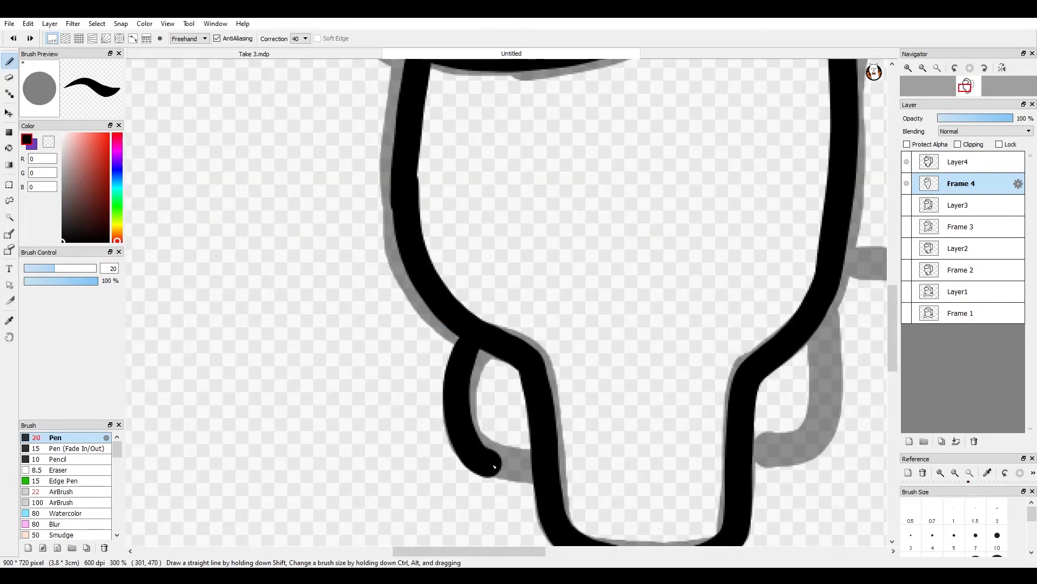
{"action": "scroll", "coordinate": [492, 463], "scroll_direction": "down", "scroll_amount": 2}
{"action": "scroll", "coordinate": [570, 480], "scroll_direction": "up", "scroll_amount": 2}
{"action": "left_click_drag", "start_coordinate": [474, 363], "coordinate": [458, 451]}
{"action": "scroll", "coordinate": [458, 451], "scroll_direction": "up", "scroll_amount": 2}
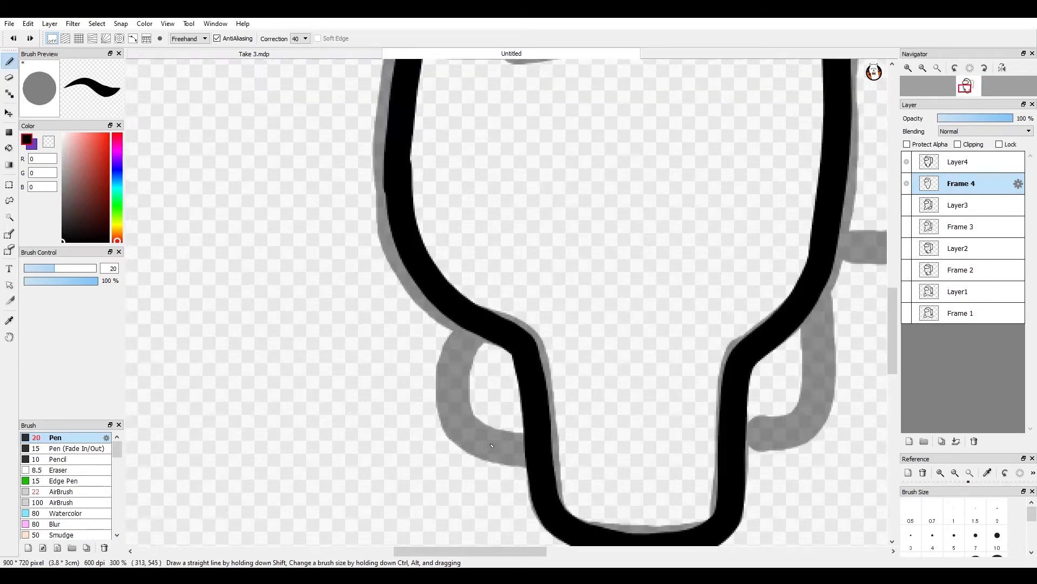
{"action": "left_click_drag", "start_coordinate": [435, 373], "coordinate": [538, 467]}
{"action": "scroll", "coordinate": [538, 467], "scroll_direction": "down", "scroll_amount": 4}
{"action": "scroll", "coordinate": [656, 448], "scroll_direction": "up", "scroll_amount": 2}
{"action": "mouse_move", "coordinate": [657, 449]}
{"action": "left_mouse_down"}
{"action": "mouse_move", "coordinate": [700, 429]}
{"action": "mouse_move", "coordinate": [703, 341]}
{"action": "left_mouse_up"}
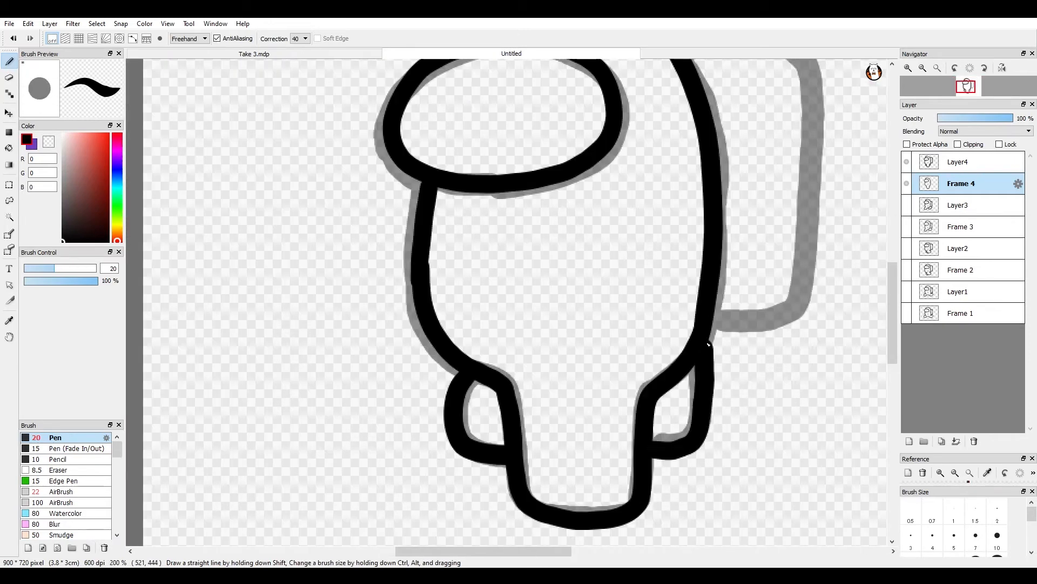
{"action": "scroll", "coordinate": [703, 379], "scroll_direction": "up", "scroll_amount": 1}
{"action": "left_click_drag", "start_coordinate": [565, 448], "coordinate": [625, 468]}
Trace the fourth pose's backpack outline on Frame 4.
{"action": "scroll", "coordinate": [625, 468], "scroll_direction": "down", "scroll_amount": 3}
{"action": "scroll", "coordinate": [570, 233], "scroll_direction": "up", "scroll_amount": 2}
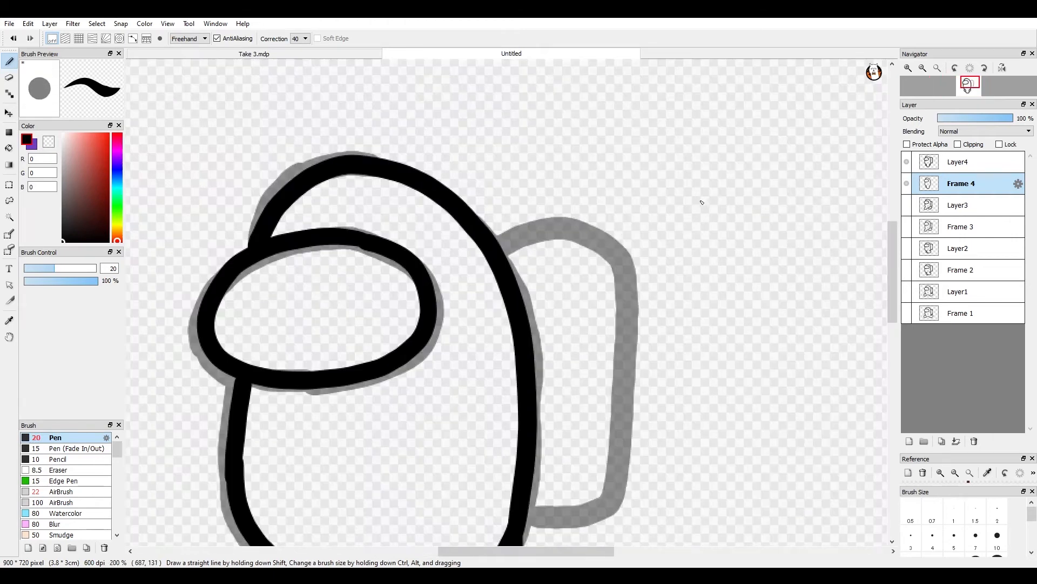
{"action": "scroll", "coordinate": [570, 234], "scroll_direction": "down", "scroll_amount": 1}
{"action": "mouse_move", "coordinate": [548, 243]}
{"action": "left_mouse_down"}
{"action": "mouse_move", "coordinate": [570, 232]}
{"action": "mouse_move", "coordinate": [631, 245]}
{"action": "mouse_move", "coordinate": [637, 367]}
{"action": "mouse_move", "coordinate": [570, 432]}
{"action": "left_mouse_up"}
{"action": "scroll", "coordinate": [570, 432], "scroll_direction": "down", "scroll_amount": 4}
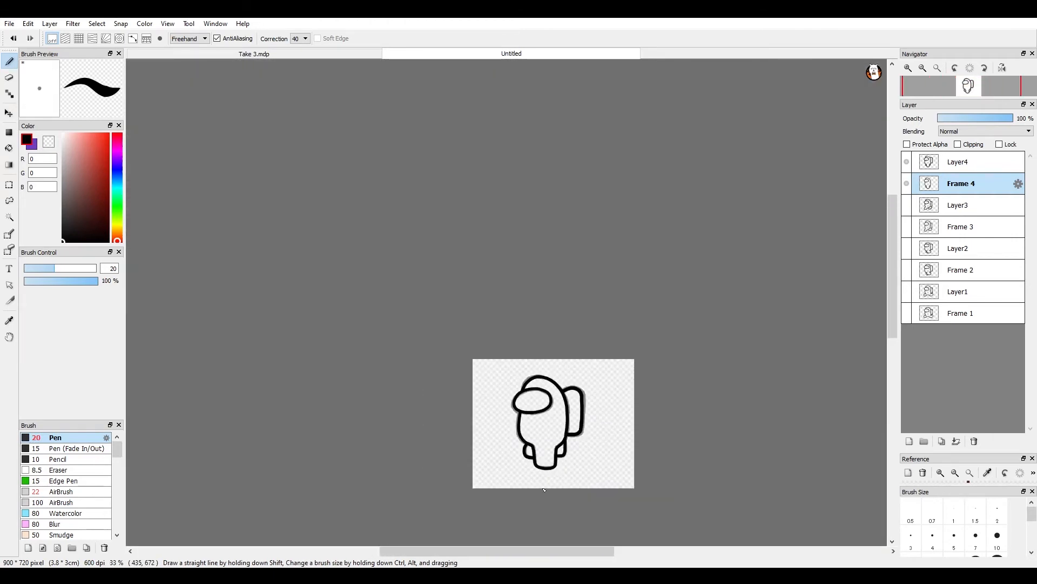
{"action": "scroll", "coordinate": [478, 460], "scroll_direction": "up", "scroll_amount": 3}
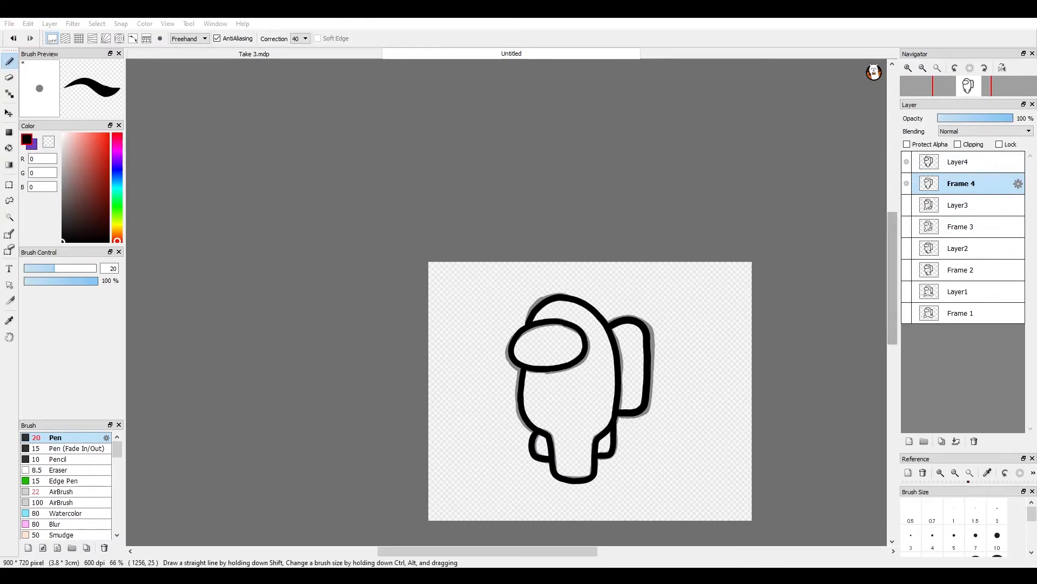
Make the Frame 3, Frame 2 and Frame 1 layers visible together with Frame 4.
{"action": "left_click", "coordinate": [907, 226]}
{"action": "left_click", "coordinate": [906, 269]}
{"action": "left_click", "coordinate": [907, 313]}
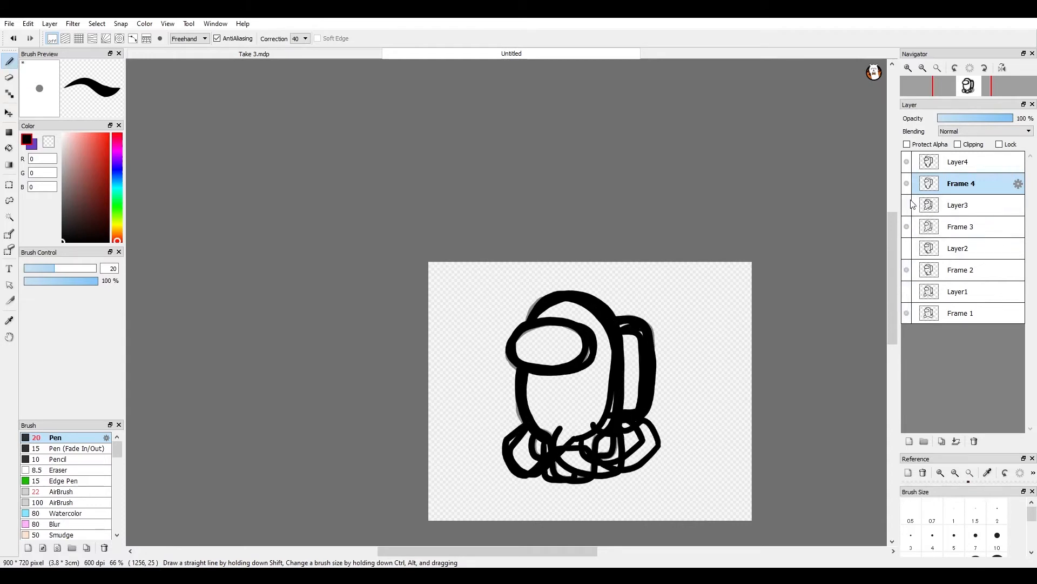
Delete the rough sketch layers Layer4, Layer3, Layer2 and Layer1.
{"action": "left_click", "coordinate": [955, 165]}
{"action": "left_click", "coordinate": [976, 441]}
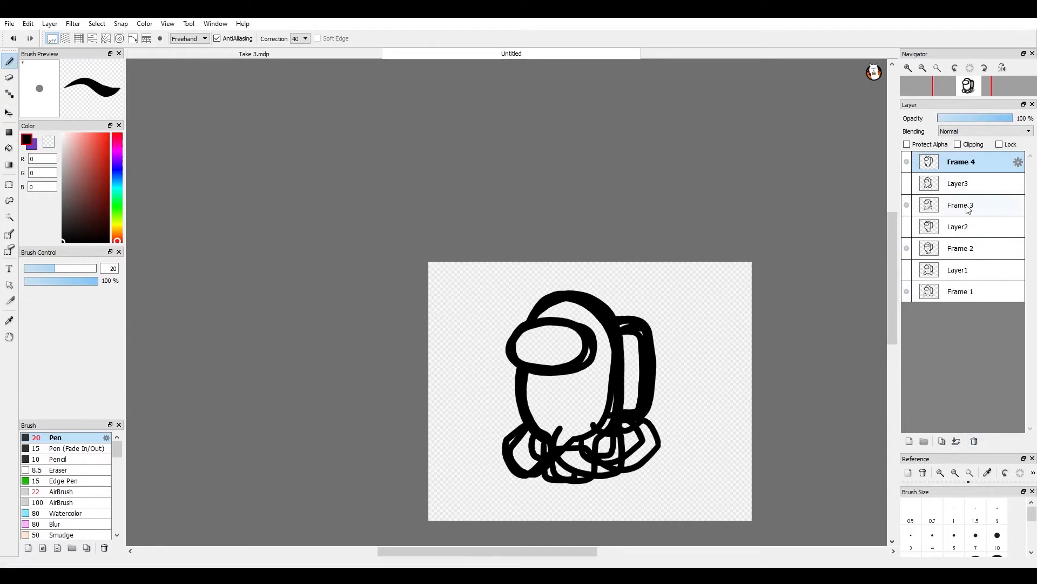
{"action": "left_click", "coordinate": [959, 205]}
{"action": "left_click", "coordinate": [966, 183]}
{"action": "left_click", "coordinate": [974, 443]}
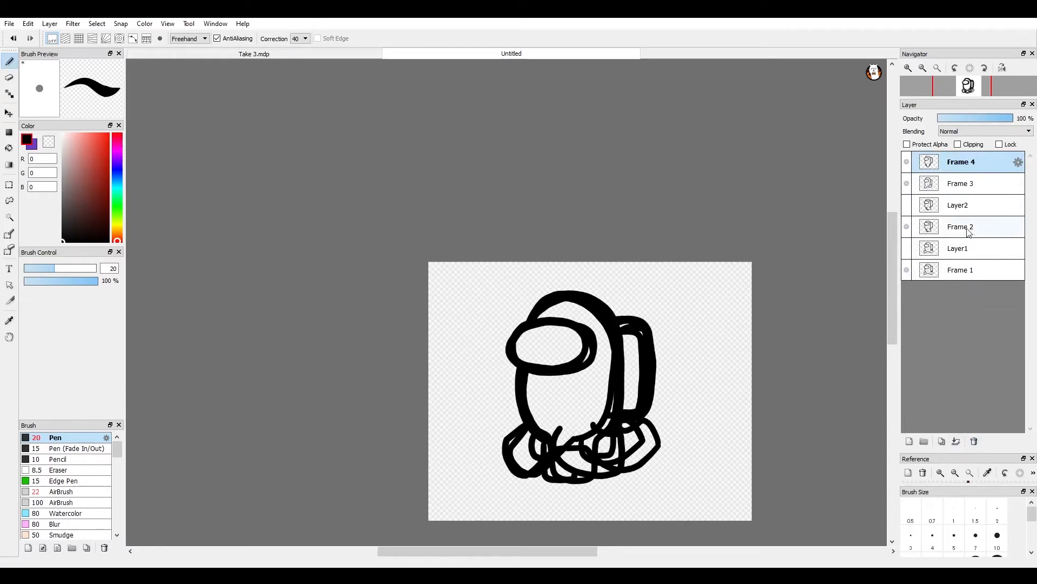
{"action": "left_click", "coordinate": [961, 208]}
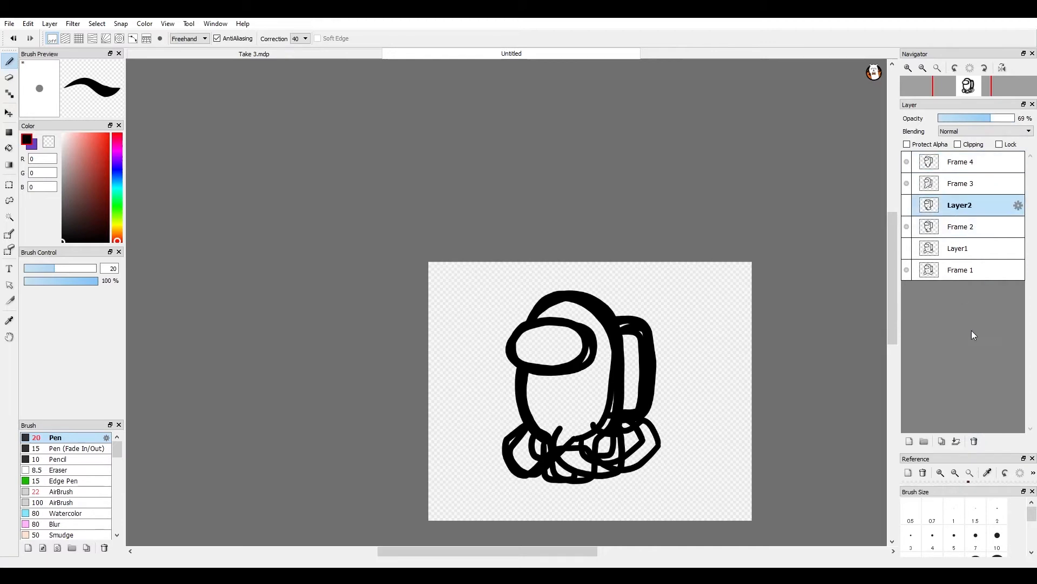
{"action": "left_click", "coordinate": [975, 442]}
{"action": "left_click", "coordinate": [960, 227]}
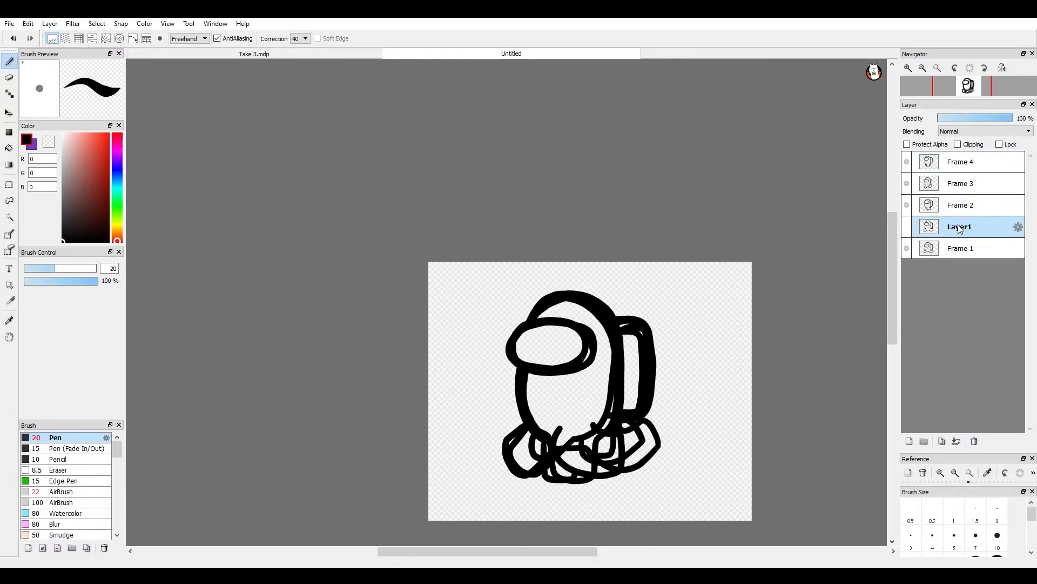
{"action": "left_click", "coordinate": [975, 442]}
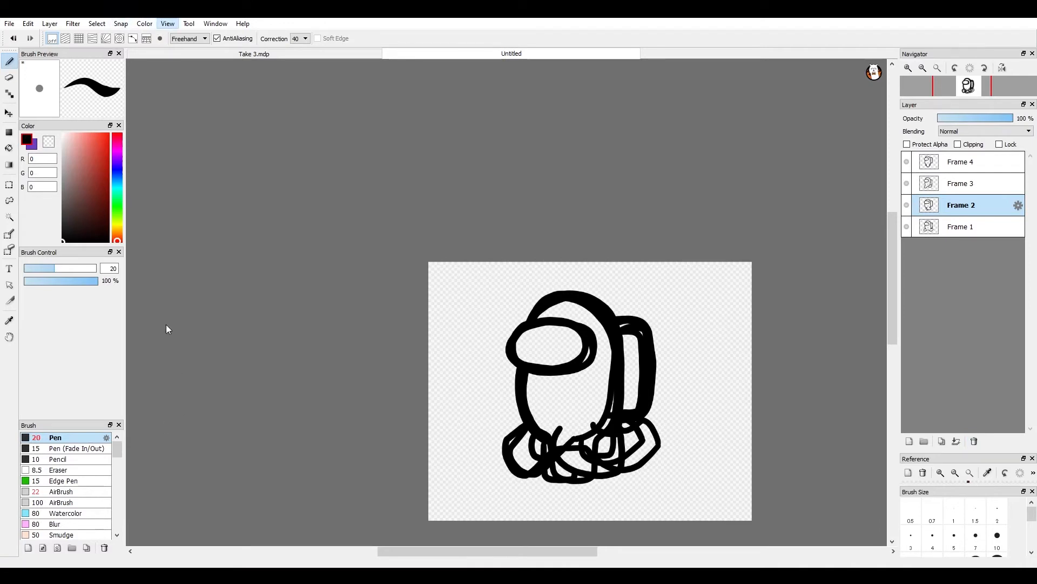
Review Frame 1 to Frame 4 with onion skin and in the 5 fps animation preview, then close the preview.
{"action": "left_click", "coordinate": [949, 226]}
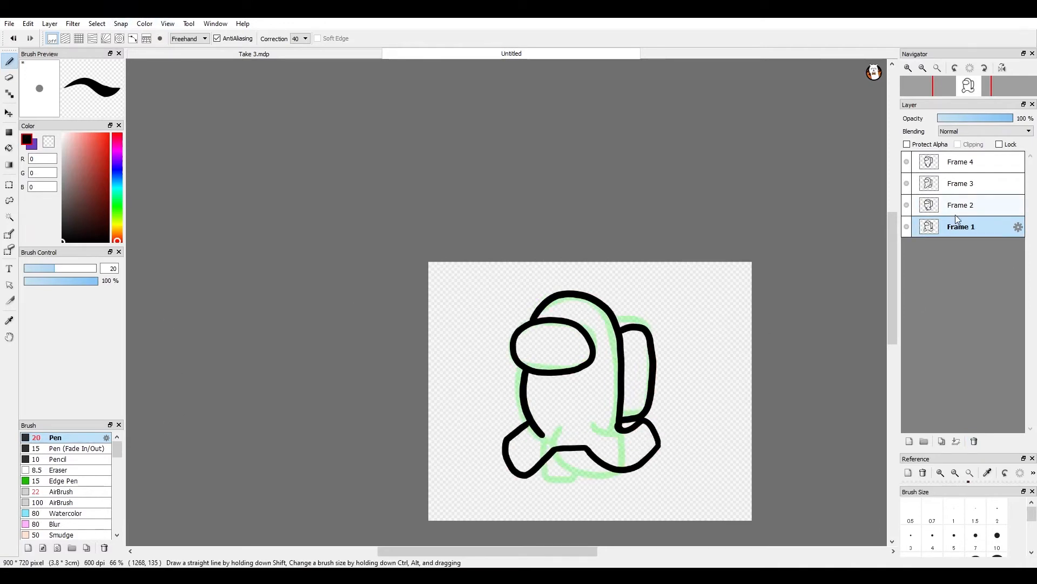
{"action": "left_click", "coordinate": [948, 206]}
{"action": "left_click", "coordinate": [963, 186]}
{"action": "left_click", "coordinate": [965, 165]}
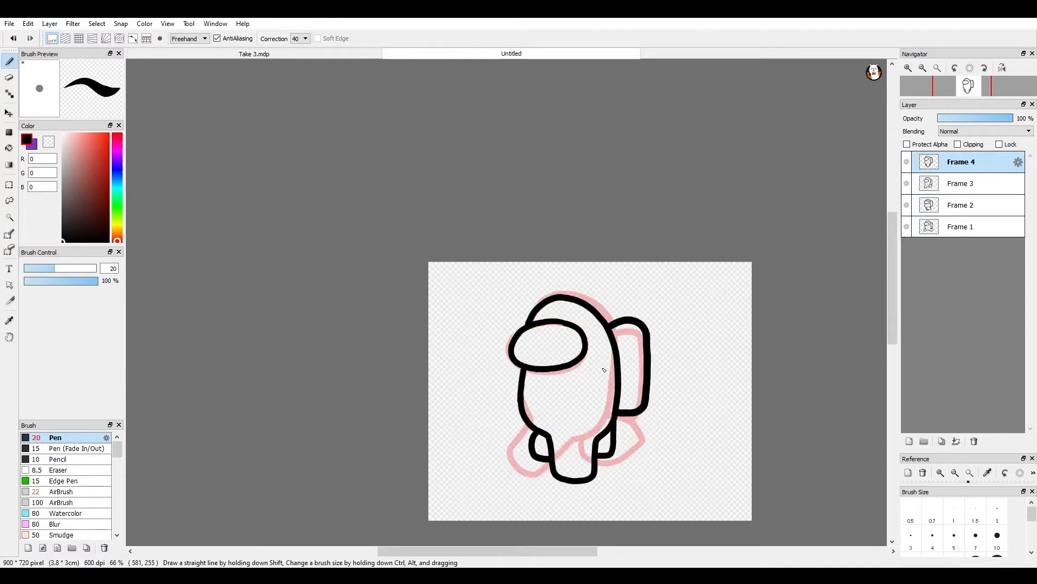
{"action": "scroll", "coordinate": [535, 354], "scroll_direction": "down", "scroll_amount": 1}
{"action": "scroll", "coordinate": [540, 354], "scroll_direction": "up", "scroll_amount": 3}
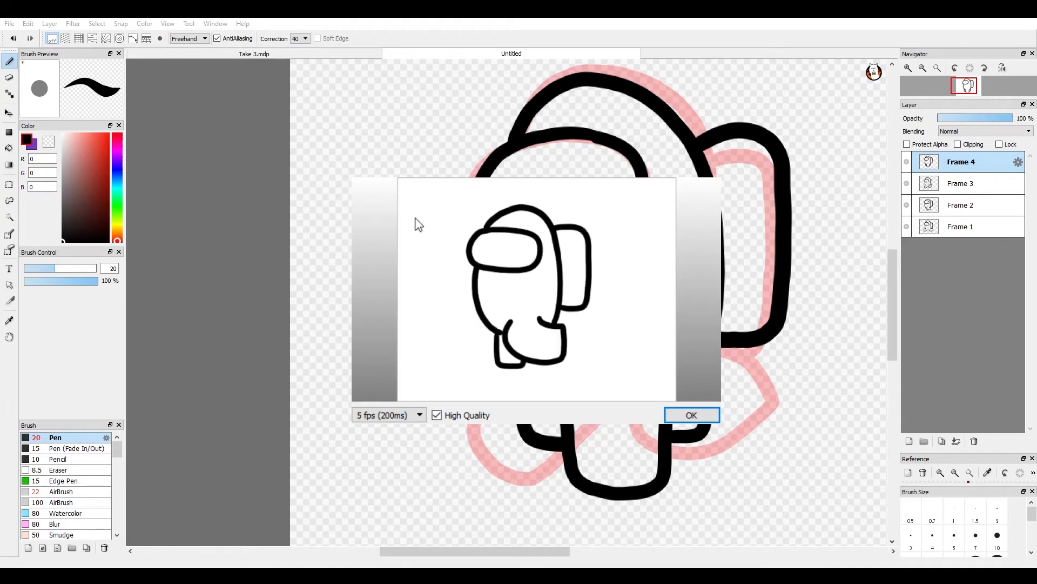
{"action": "left_click", "coordinate": [669, 417]}
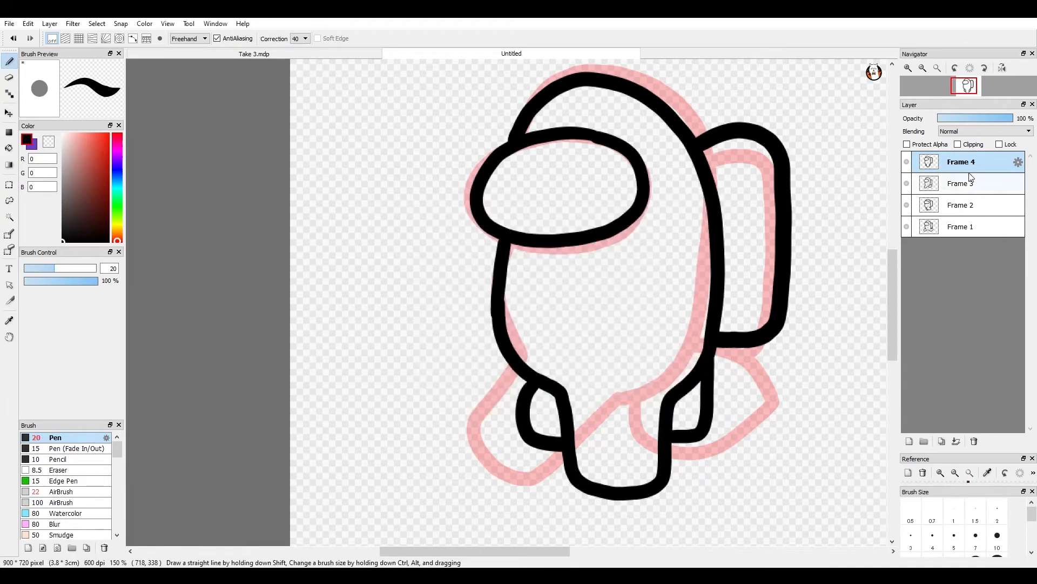
Erase the head dome line above the visor on Frame 2, keeping its lower part along the back.
{"action": "left_click", "coordinate": [956, 229]}
{"action": "left_click", "coordinate": [965, 207]}
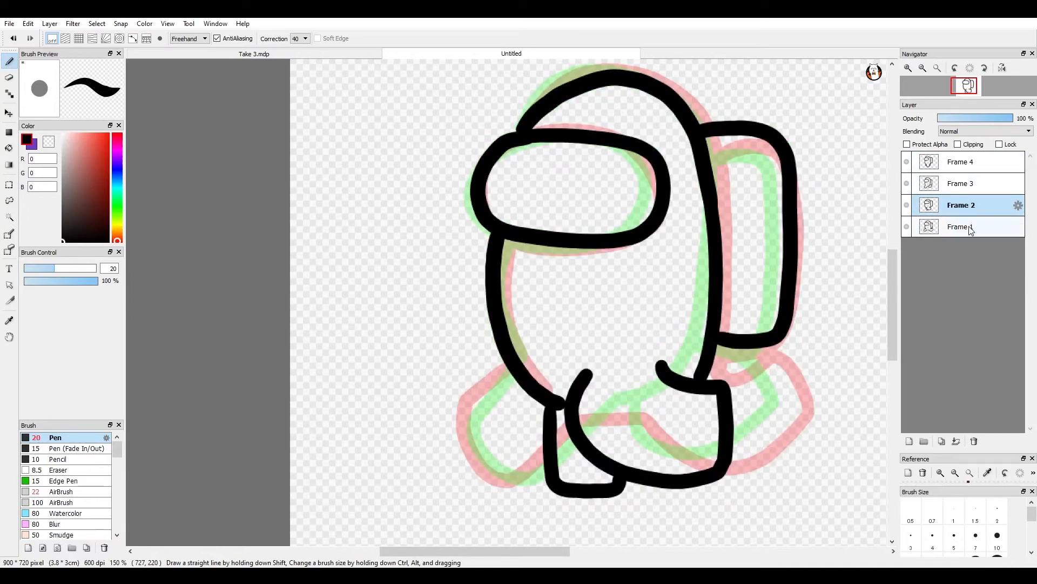
{"action": "left_click", "coordinate": [971, 230]}
{"action": "left_click", "coordinate": [955, 209]}
{"action": "scroll", "coordinate": [505, 299], "scroll_direction": "down", "scroll_amount": 2}
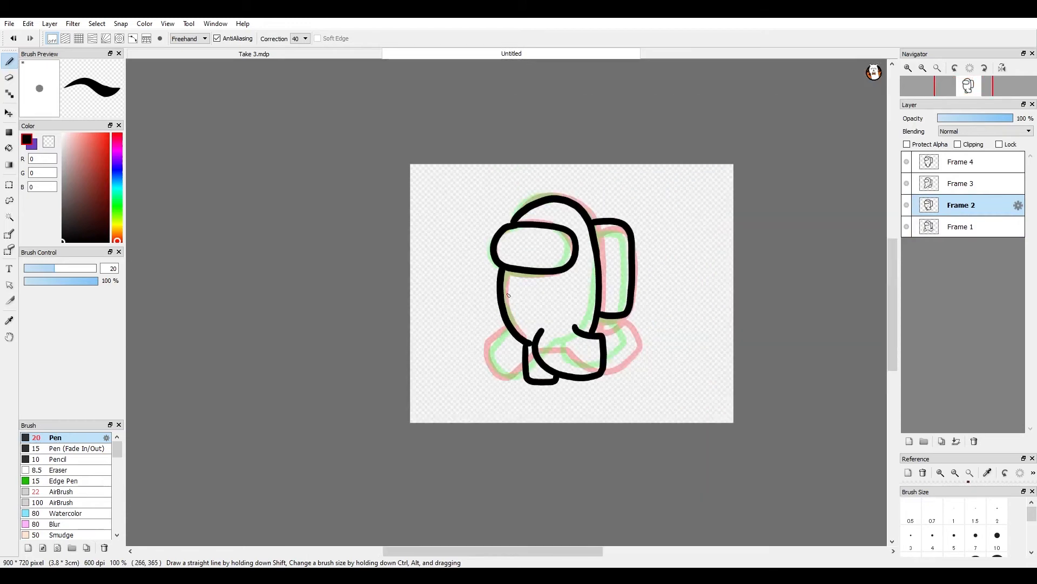
{"action": "scroll", "coordinate": [539, 205], "scroll_direction": "up", "scroll_amount": 3}
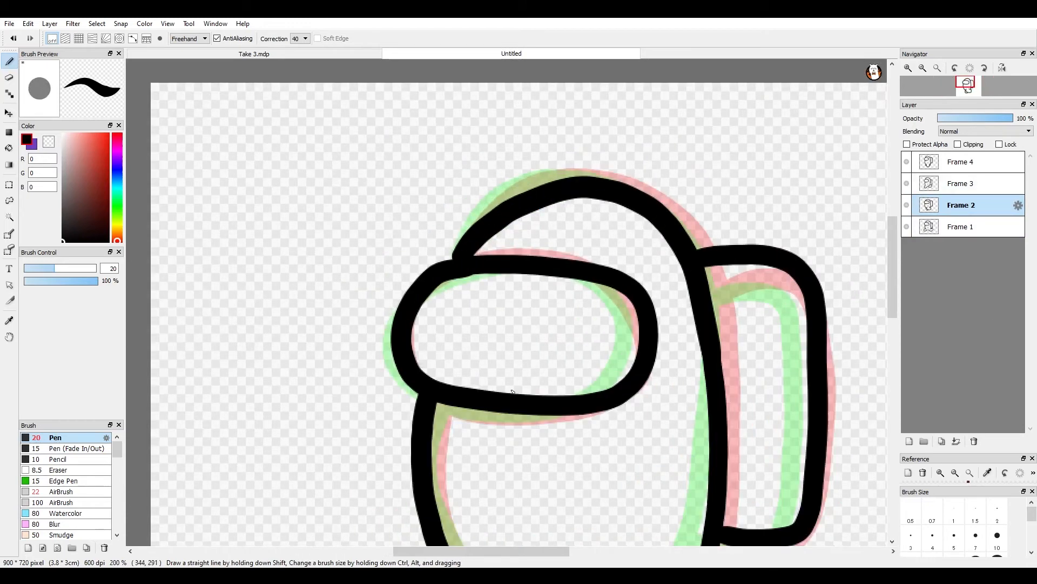
{"action": "scroll", "coordinate": [621, 144], "scroll_direction": "up", "scroll_amount": 2}
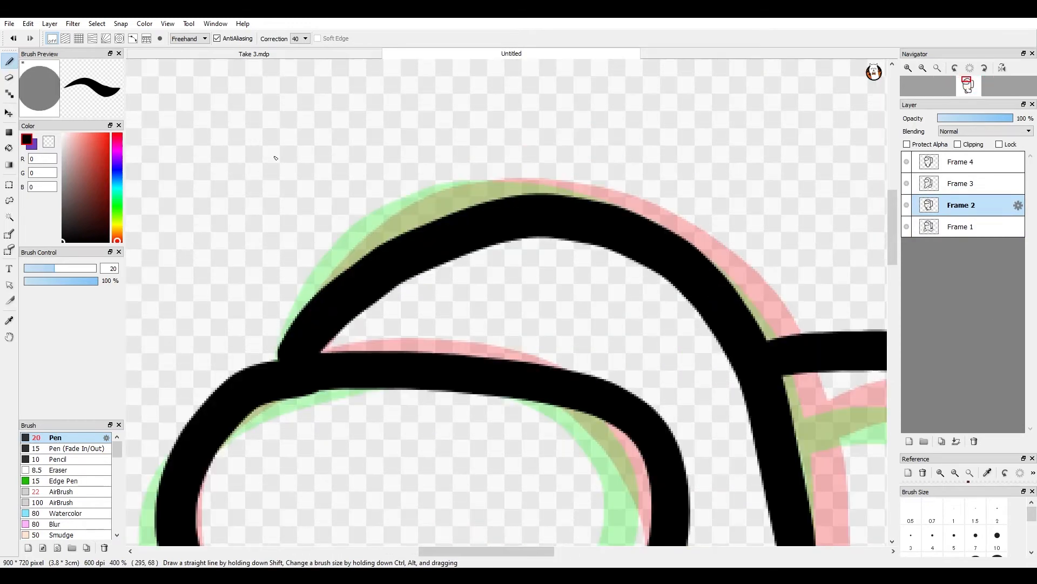
{"action": "key", "text": "e"}
{"action": "mouse_move", "coordinate": [292, 298]}
{"action": "left_mouse_down"}
{"action": "mouse_move", "coordinate": [371, 324]}
{"action": "mouse_move", "coordinate": [303, 322]}
{"action": "mouse_move", "coordinate": [281, 345]}
{"action": "left_mouse_up"}
{"action": "key", "text": "ctrl+z"}
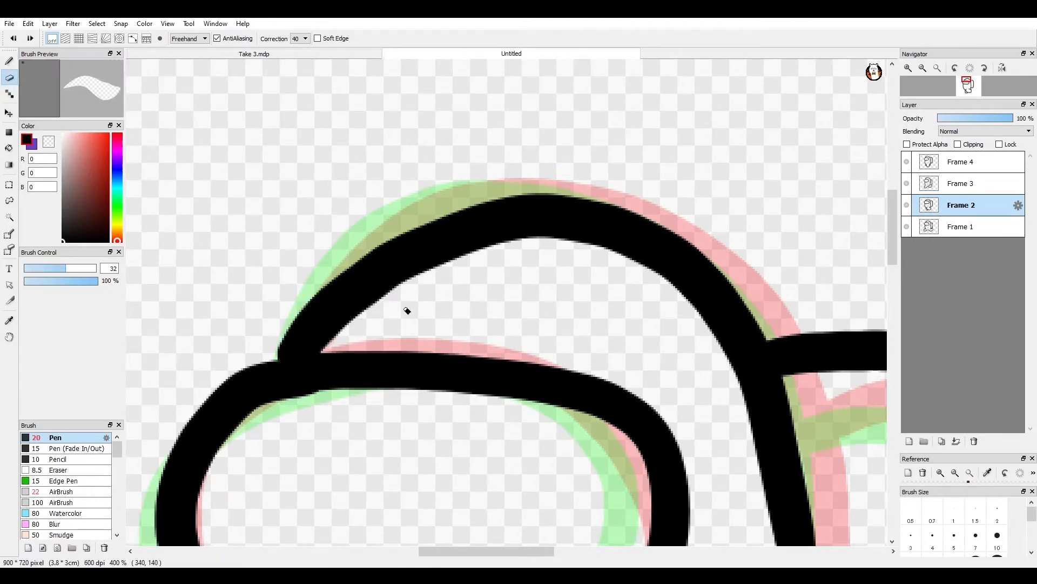
{"action": "mouse_move", "coordinate": [407, 311]}
{"action": "left_mouse_down"}
{"action": "mouse_move", "coordinate": [285, 322]}
{"action": "mouse_move", "coordinate": [282, 340]}
{"action": "mouse_move", "coordinate": [357, 225]}
{"action": "mouse_move", "coordinate": [463, 273]}
{"action": "mouse_move", "coordinate": [577, 218]}
{"action": "left_mouse_up"}
{"action": "mouse_move", "coordinate": [552, 143]}
{"action": "left_mouse_down"}
{"action": "mouse_move", "coordinate": [596, 163]}
{"action": "mouse_move", "coordinate": [630, 269]}
{"action": "left_mouse_up"}
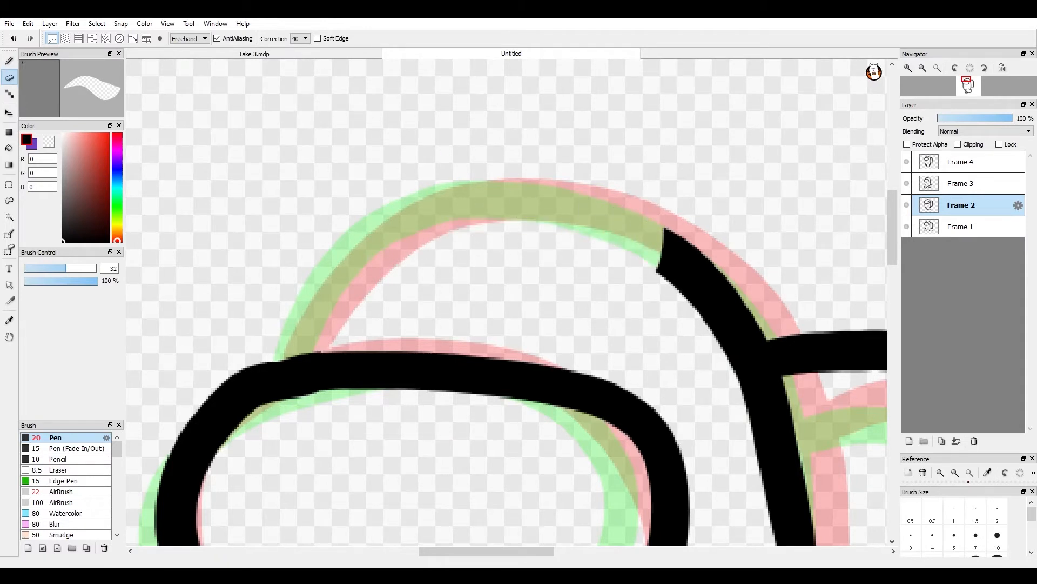
Redraw Frame 2's head dome with the Pen as a rounder curve from the visor to the back line, following the onion skin.
{"action": "left_click", "coordinate": [10, 62]}
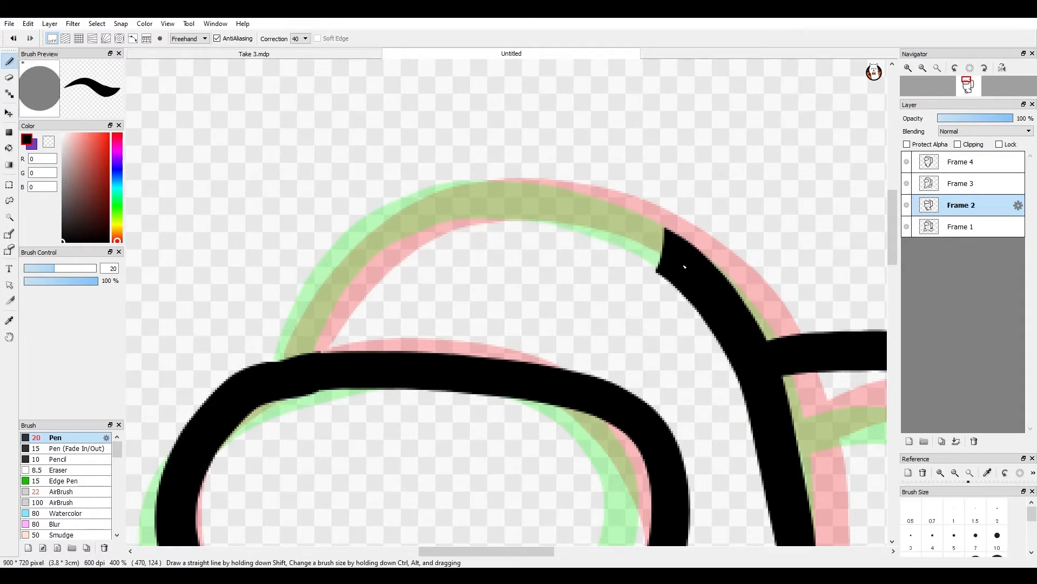
{"action": "left_click_drag", "start_coordinate": [660, 251], "coordinate": [578, 204]}
{"action": "key", "text": "ctrl+z"}
{"action": "mouse_move", "coordinate": [286, 368]}
{"action": "left_mouse_down"}
{"action": "mouse_move", "coordinate": [321, 292]}
{"action": "mouse_move", "coordinate": [369, 252]}
{"action": "mouse_move", "coordinate": [454, 211]}
{"action": "mouse_move", "coordinate": [552, 197]}
{"action": "mouse_move", "coordinate": [637, 217]}
{"action": "mouse_move", "coordinate": [711, 282]}
{"action": "left_mouse_up"}
{"action": "scroll", "coordinate": [712, 281], "scroll_direction": "down", "scroll_amount": 3}
{"action": "key", "text": "ctrl+z"}
{"action": "scroll", "coordinate": [679, 314], "scroll_direction": "up", "scroll_amount": 2}
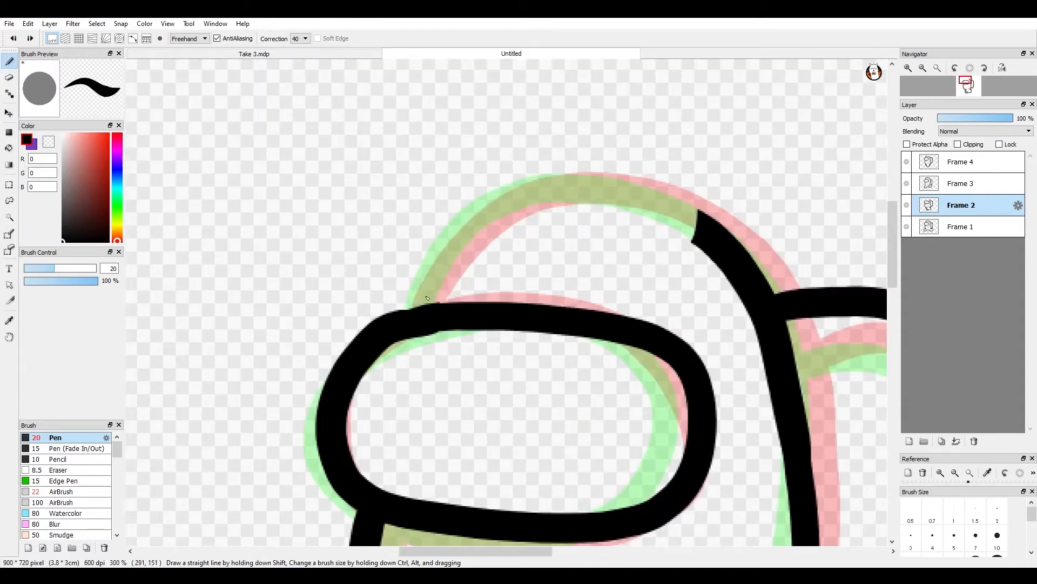
{"action": "mouse_move", "coordinate": [418, 306]}
{"action": "left_mouse_down"}
{"action": "mouse_move", "coordinate": [459, 242]}
{"action": "mouse_move", "coordinate": [538, 193]}
{"action": "mouse_move", "coordinate": [639, 197]}
{"action": "mouse_move", "coordinate": [728, 252]}
{"action": "left_mouse_up"}
{"action": "scroll", "coordinate": [728, 252], "scroll_direction": "down", "scroll_amount": 4}
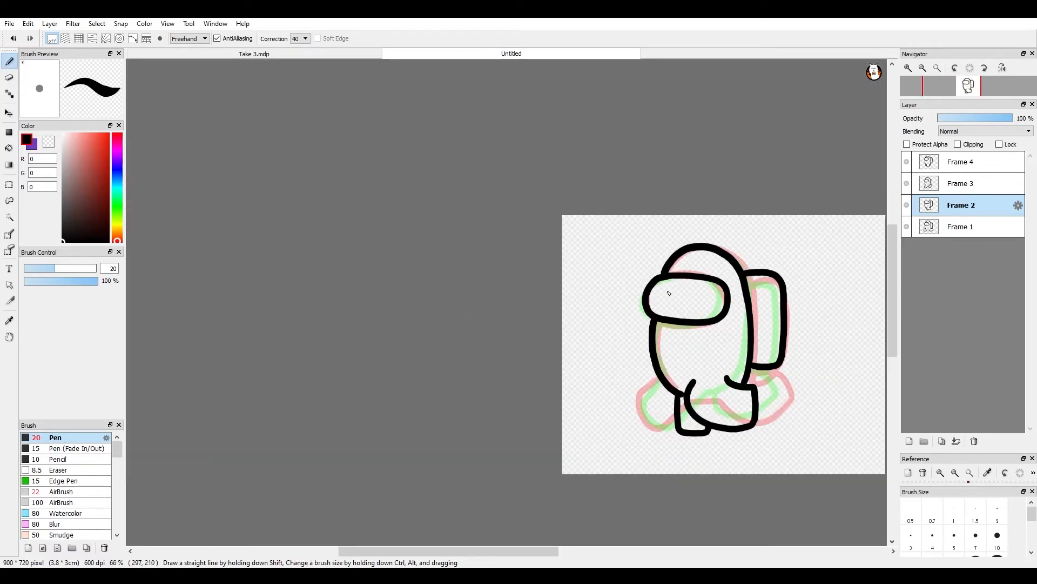
{"action": "scroll", "coordinate": [669, 292], "scroll_direction": "down", "scroll_amount": 2}
{"action": "scroll", "coordinate": [540, 253], "scroll_direction": "up", "scroll_amount": 6}
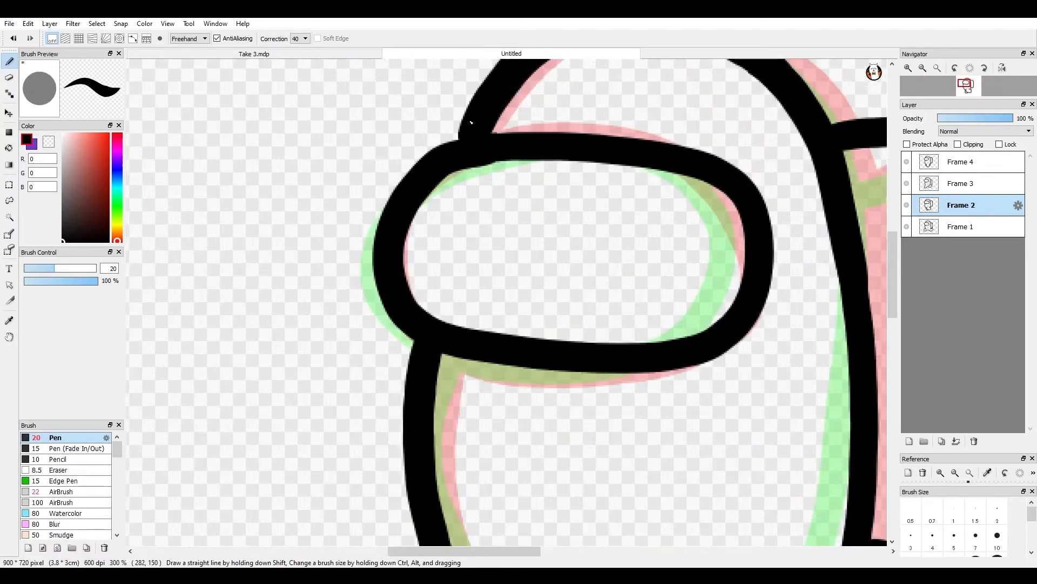
{"action": "scroll", "coordinate": [474, 130], "scroll_direction": "up", "scroll_amount": 1}
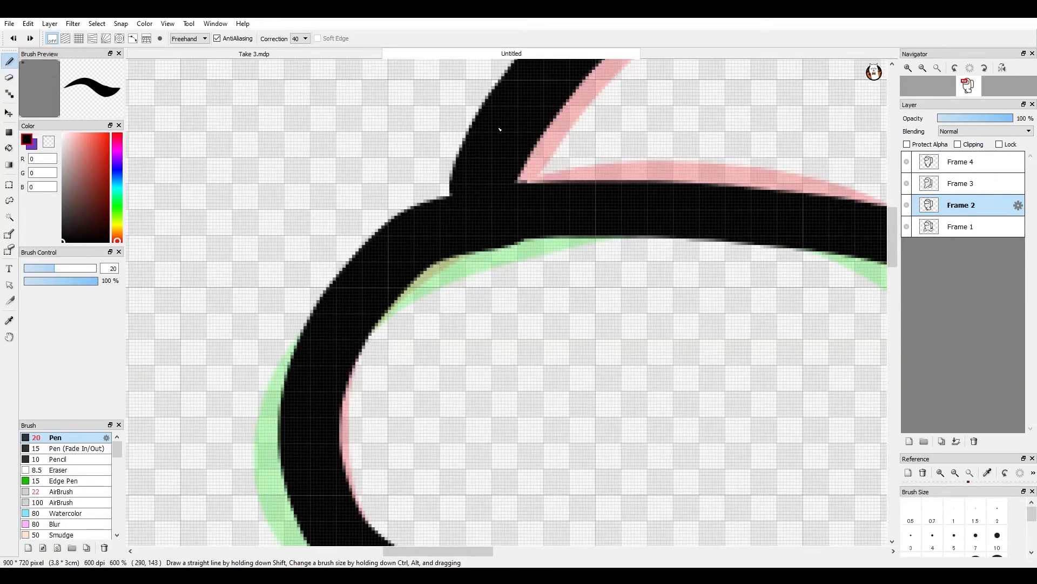
{"action": "scroll", "coordinate": [499, 130], "scroll_direction": "down", "scroll_amount": 5}
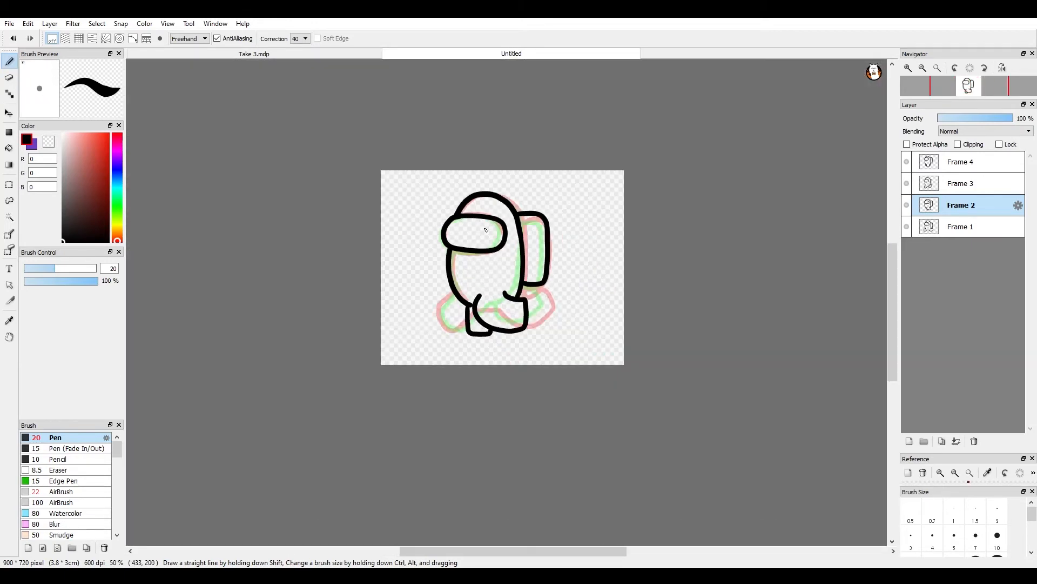
Compare the line art of Frame 1 to Frame 4 against neighbouring frames using the onion skin.
{"action": "scroll", "coordinate": [485, 230], "scroll_direction": "up", "scroll_amount": 1}
{"action": "scroll", "coordinate": [410, 224], "scroll_direction": "up", "scroll_amount": 2}
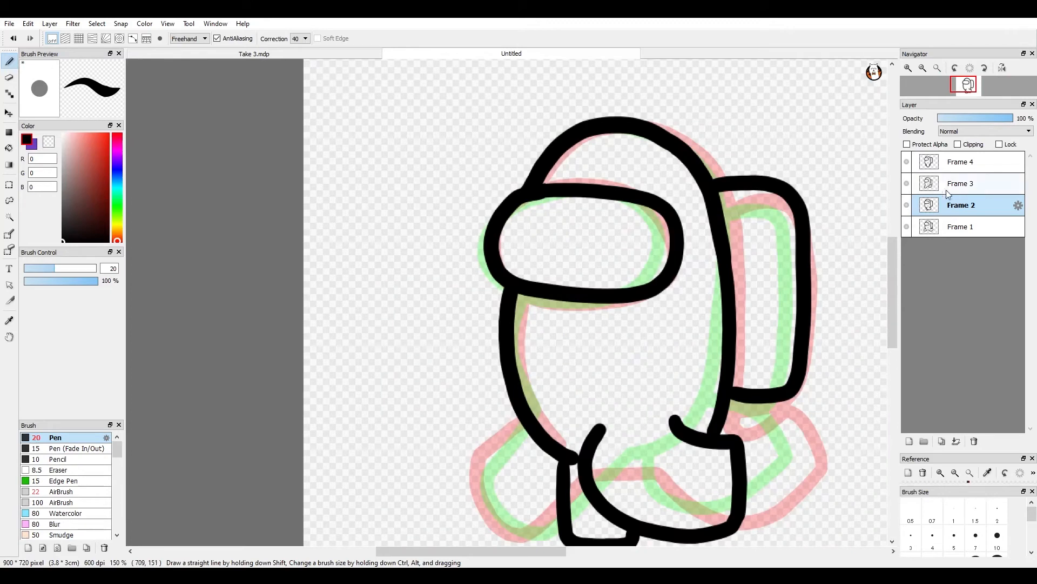
{"action": "left_click", "coordinate": [963, 226]}
{"action": "left_click", "coordinate": [969, 208]}
{"action": "left_click", "coordinate": [971, 186]}
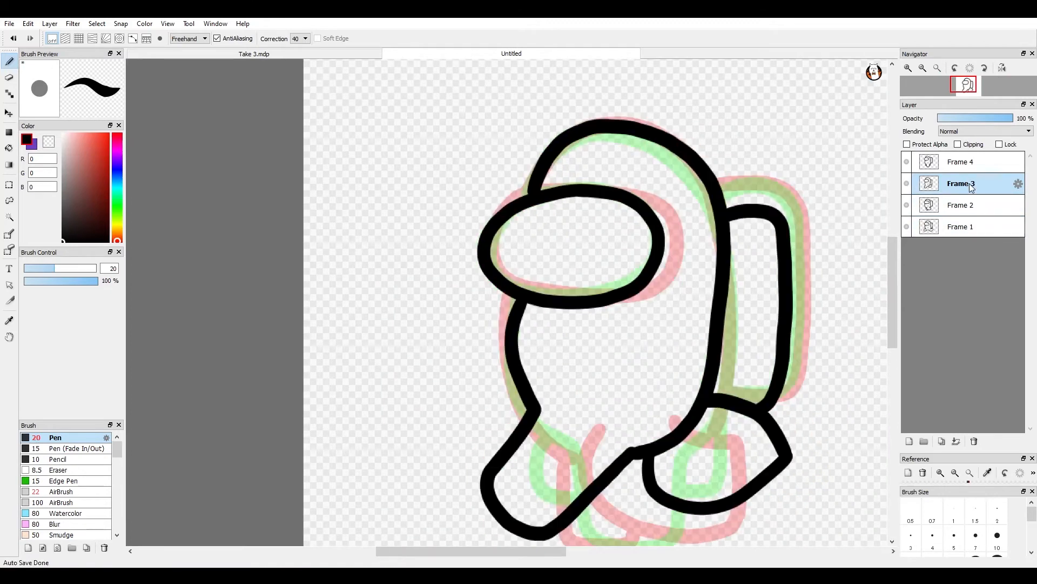
{"action": "left_click", "coordinate": [964, 206]}
{"action": "left_click", "coordinate": [963, 189]}
{"action": "left_click", "coordinate": [965, 163]}
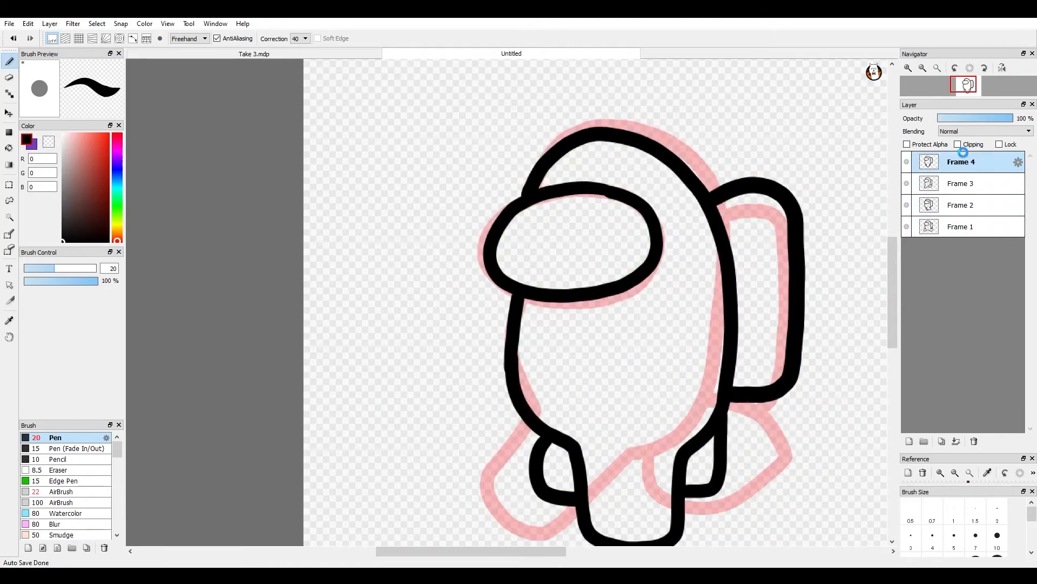
{"action": "left_click", "coordinate": [966, 184]}
{"action": "left_click", "coordinate": [959, 206]}
{"action": "left_click", "coordinate": [960, 226]}
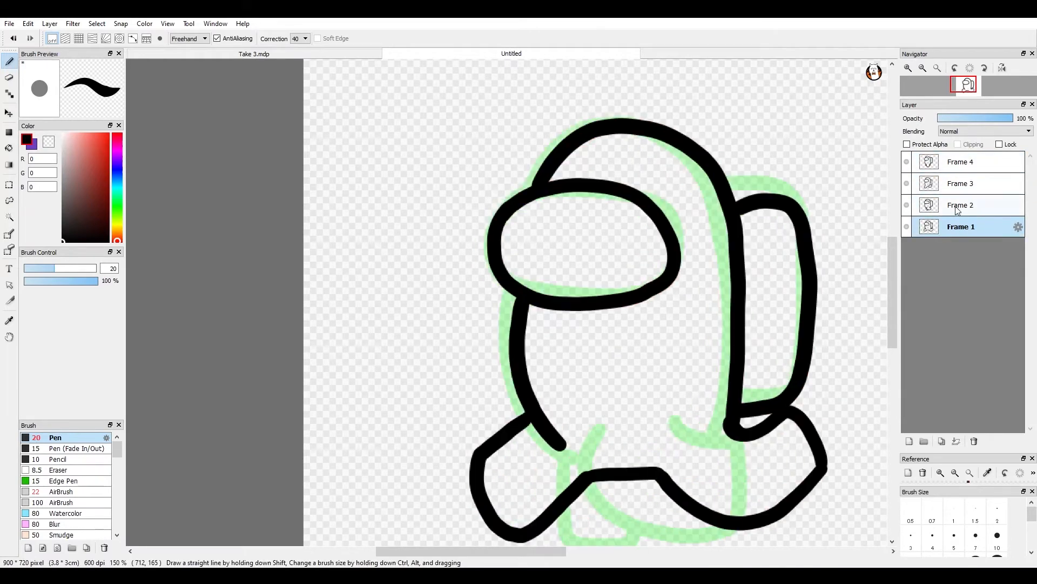
{"action": "left_click", "coordinate": [958, 206]}
{"action": "left_click", "coordinate": [959, 186]}
Erase the top curve of the backpack on Frame 4 and switch back to the Pen.
{"action": "left_click", "coordinate": [967, 165]}
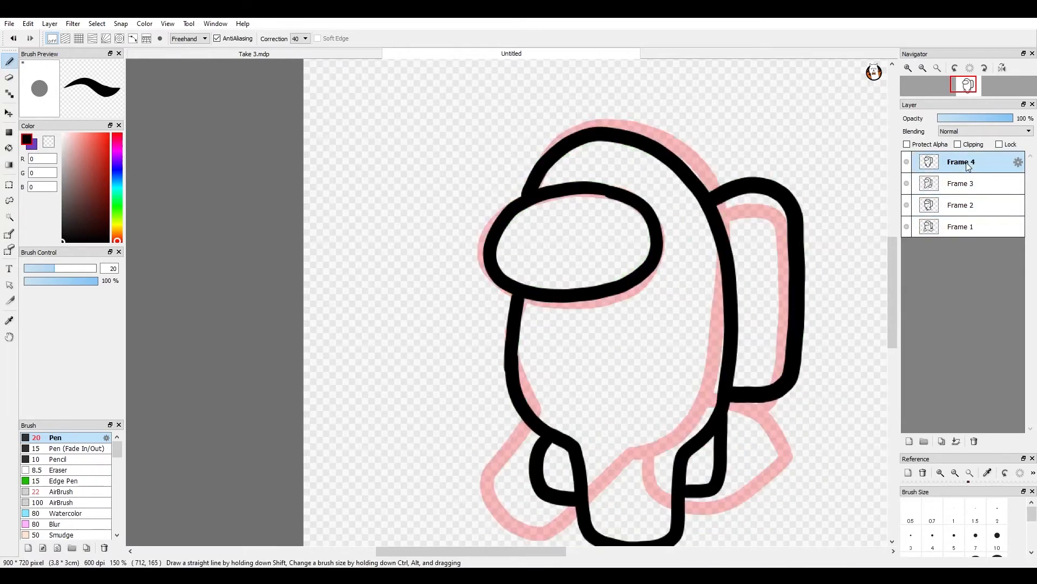
{"action": "scroll", "coordinate": [692, 217], "scroll_direction": "down", "scroll_amount": 1}
{"action": "scroll", "coordinate": [776, 187], "scroll_direction": "up", "scroll_amount": 4}
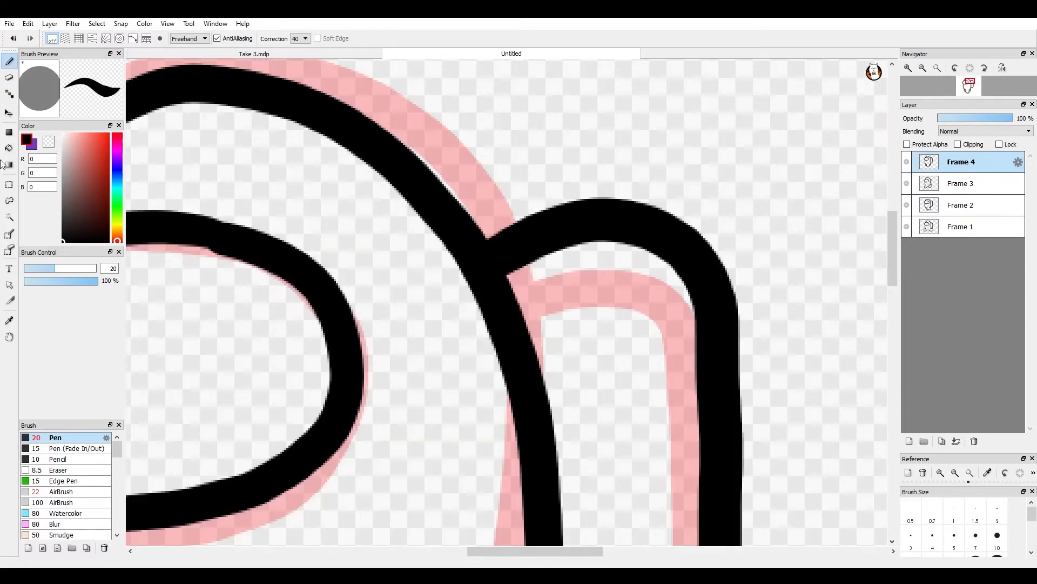
{"action": "left_click", "coordinate": [11, 80]}
{"action": "mouse_move", "coordinate": [580, 233]}
{"action": "left_mouse_down"}
{"action": "mouse_move", "coordinate": [551, 186]}
{"action": "mouse_move", "coordinate": [613, 167]}
{"action": "mouse_move", "coordinate": [690, 243]}
{"action": "mouse_move", "coordinate": [504, 190]}
{"action": "mouse_move", "coordinate": [531, 258]}
{"action": "left_mouse_up"}
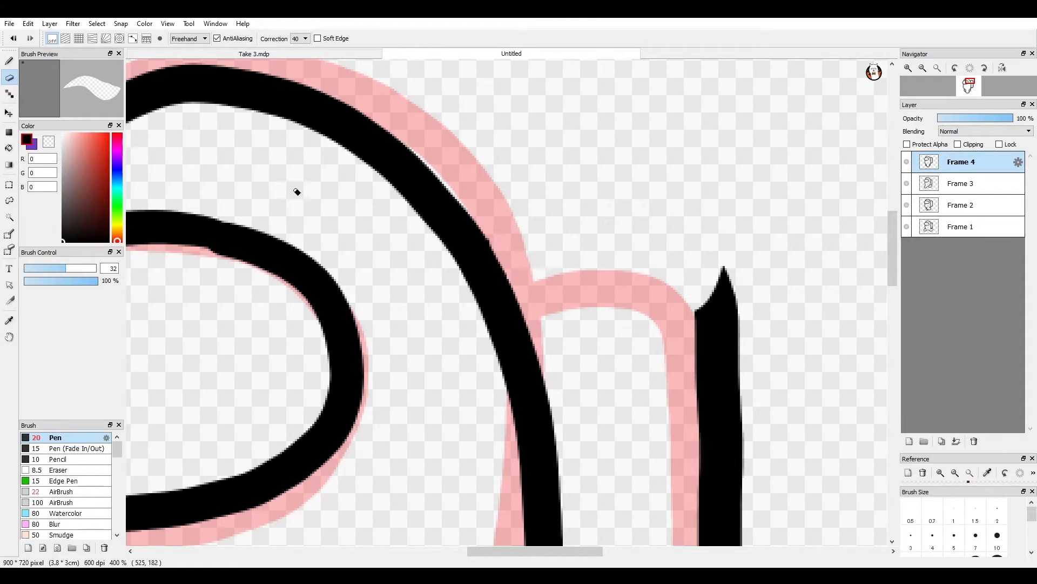
{"action": "left_click", "coordinate": [5, 69]}
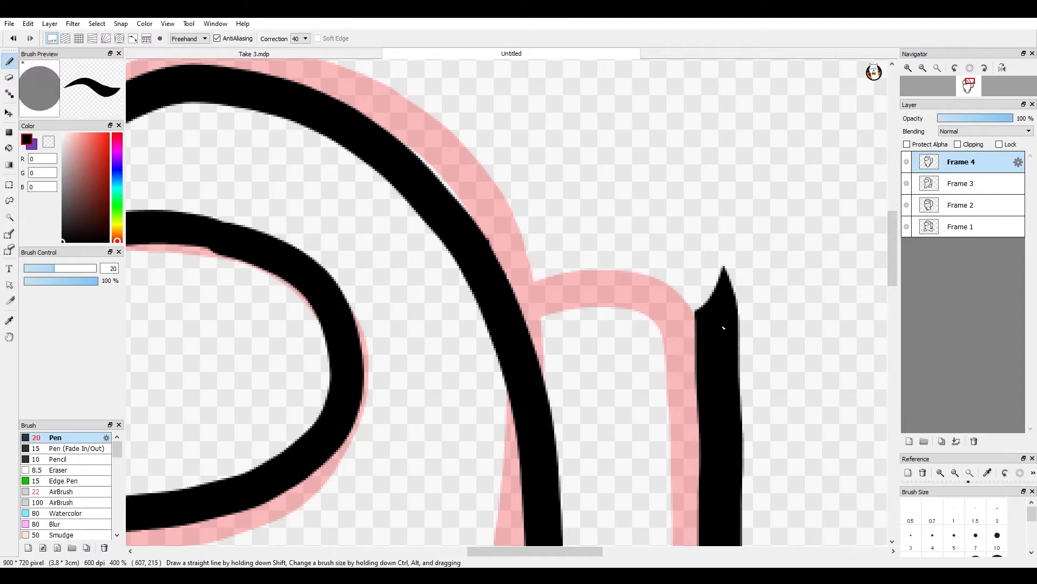
{"action": "mouse_move", "coordinate": [723, 327]}
{"action": "left_mouse_down"}
{"action": "mouse_move", "coordinate": [700, 269]}
{"action": "mouse_move", "coordinate": [675, 250]}
{"action": "left_mouse_up"}
{"action": "key", "text": "ctrl+z"}
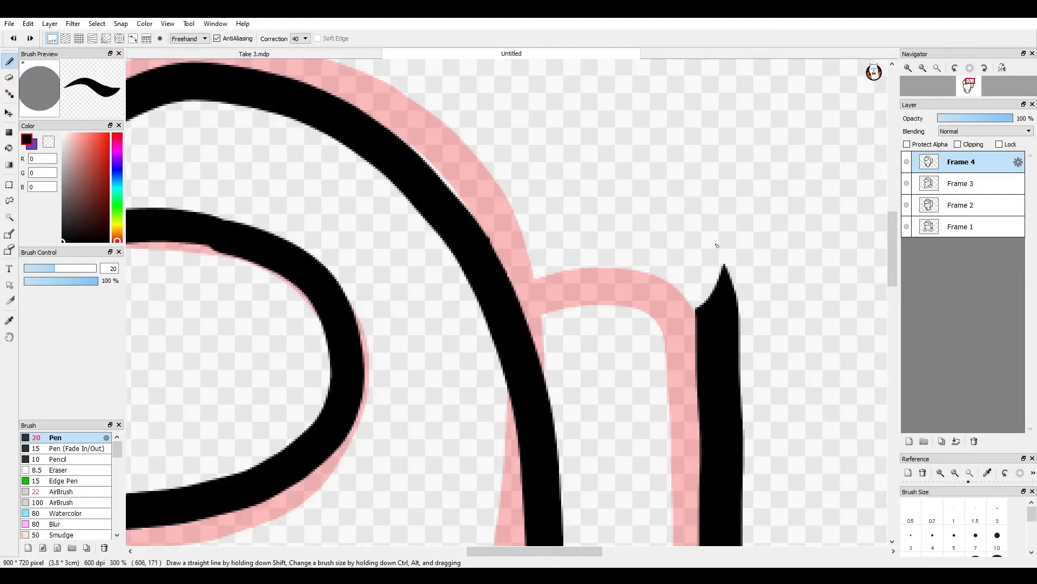
{"action": "mouse_move", "coordinate": [707, 333]}
{"action": "left_mouse_down"}
{"action": "mouse_move", "coordinate": [708, 281]}
{"action": "mouse_move", "coordinate": [683, 274]}
{"action": "mouse_move", "coordinate": [506, 295]}
{"action": "left_mouse_up"}
{"action": "scroll", "coordinate": [505, 295], "scroll_direction": "down", "scroll_amount": 2}
{"action": "key", "text": "ctrl+z"}
{"action": "scroll", "coordinate": [505, 295], "scroll_direction": "up", "scroll_amount": 3}
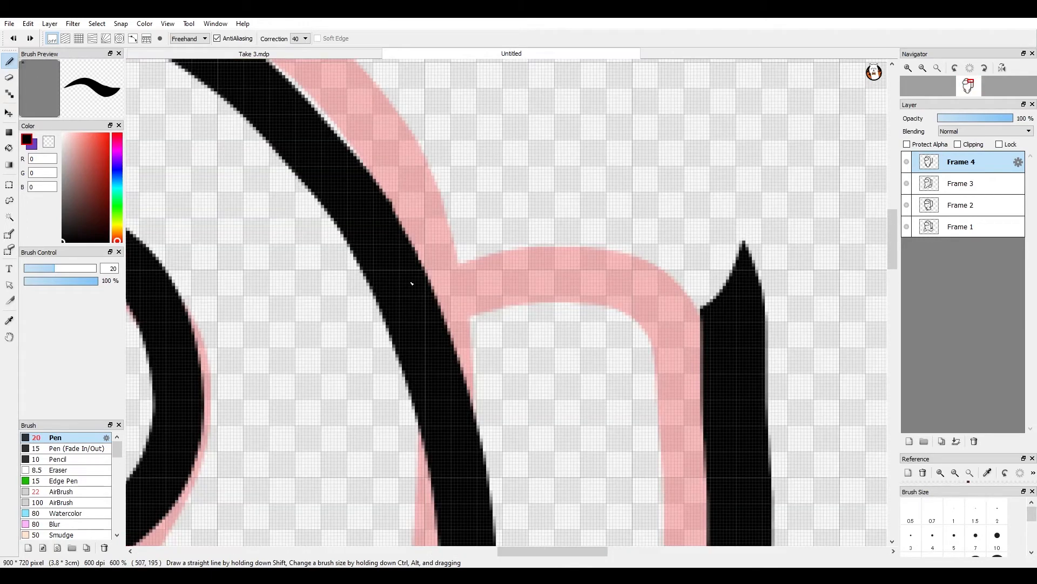
{"action": "mouse_move", "coordinate": [411, 283]}
{"action": "left_mouse_down"}
{"action": "mouse_move", "coordinate": [547, 240]}
{"action": "mouse_move", "coordinate": [615, 238]}
{"action": "mouse_move", "coordinate": [686, 253]}
{"action": "mouse_move", "coordinate": [729, 310]}
{"action": "left_mouse_up"}
{"action": "scroll", "coordinate": [727, 319], "scroll_direction": "down", "scroll_amount": 4}
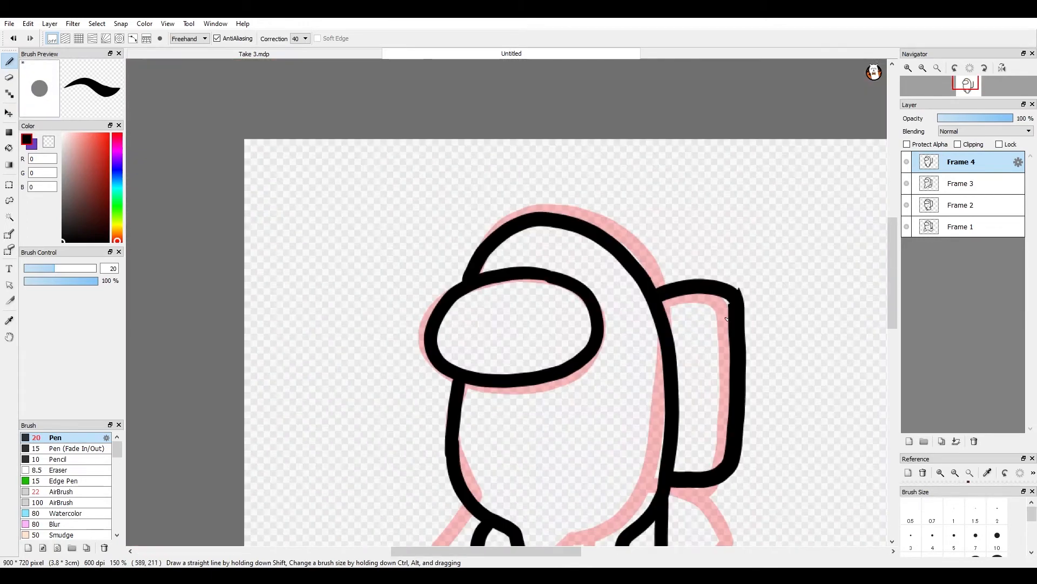
{"action": "key", "text": "ctrl+z"}
{"action": "scroll", "coordinate": [726, 319], "scroll_direction": "up", "scroll_amount": 4}
{"action": "mouse_move", "coordinate": [466, 257]}
{"action": "left_mouse_down"}
{"action": "mouse_move", "coordinate": [583, 225]}
{"action": "mouse_move", "coordinate": [675, 218]}
{"action": "mouse_move", "coordinate": [753, 232]}
{"action": "left_mouse_up"}
{"action": "scroll", "coordinate": [772, 309], "scroll_direction": "down", "scroll_amount": 4}
{"action": "key", "text": "ctrl+z"}
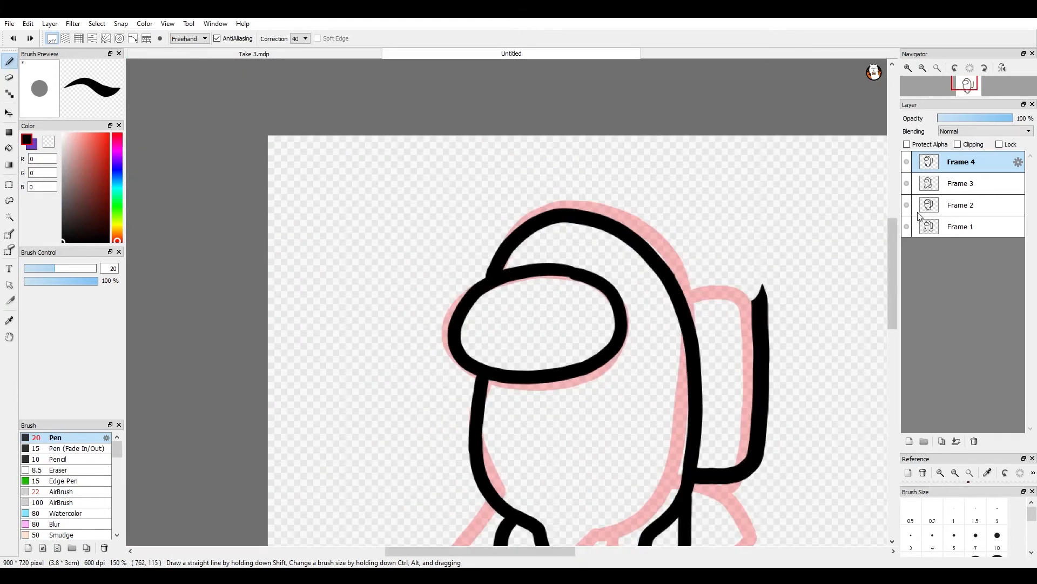
Redraw the backpack's top on Frame 4 with the Pen as a flatter, thickened curve joining the back line and outer side.
{"action": "left_click", "coordinate": [957, 186]}
{"action": "left_click", "coordinate": [964, 167]}
{"action": "scroll", "coordinate": [738, 350], "scroll_direction": "up", "scroll_amount": 3}
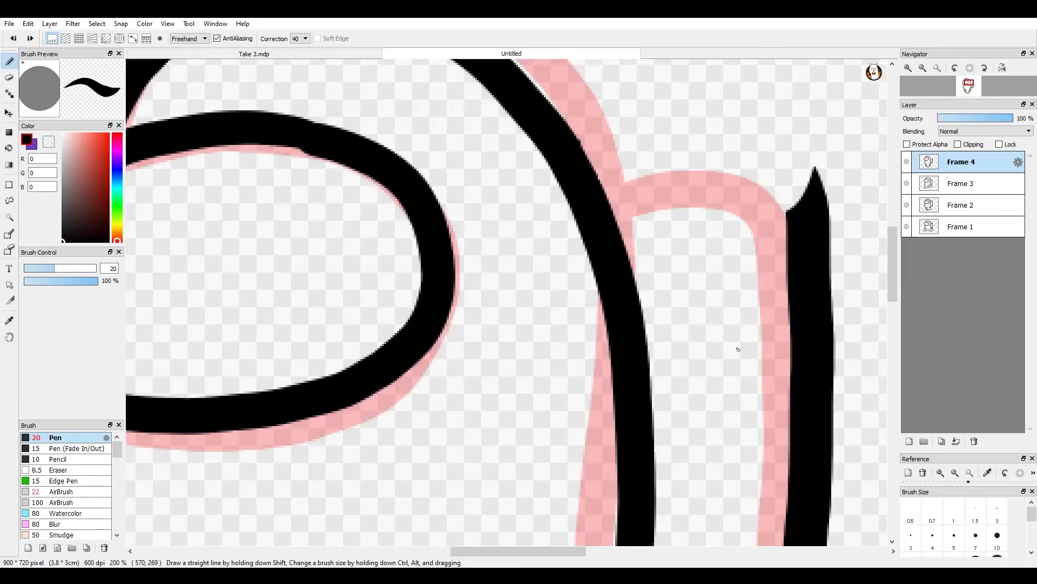
{"action": "mouse_move", "coordinate": [809, 211]}
{"action": "left_mouse_down"}
{"action": "mouse_move", "coordinate": [729, 165]}
{"action": "mouse_move", "coordinate": [666, 172]}
{"action": "mouse_move", "coordinate": [622, 192]}
{"action": "mouse_move", "coordinate": [611, 217]}
{"action": "left_mouse_up"}
{"action": "scroll", "coordinate": [642, 212], "scroll_direction": "down", "scroll_amount": 4}
{"action": "scroll", "coordinate": [642, 211], "scroll_direction": "up", "scroll_amount": 5}
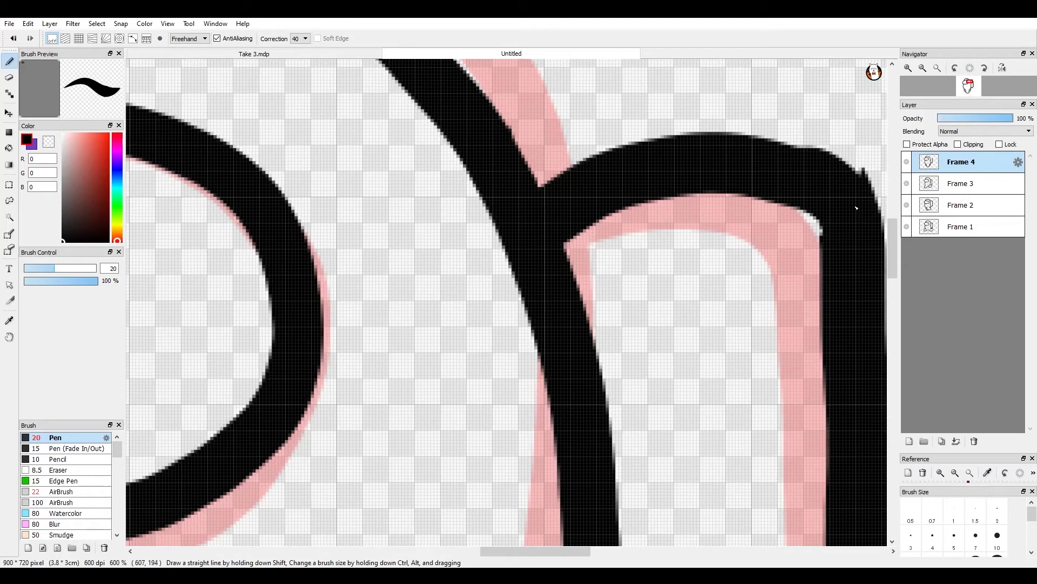
{"action": "mouse_move", "coordinate": [856, 208]}
{"action": "left_mouse_down"}
{"action": "mouse_move", "coordinate": [816, 168]}
{"action": "mouse_move", "coordinate": [713, 151]}
{"action": "mouse_move", "coordinate": [599, 166]}
{"action": "mouse_move", "coordinate": [563, 192]}
{"action": "left_mouse_up"}
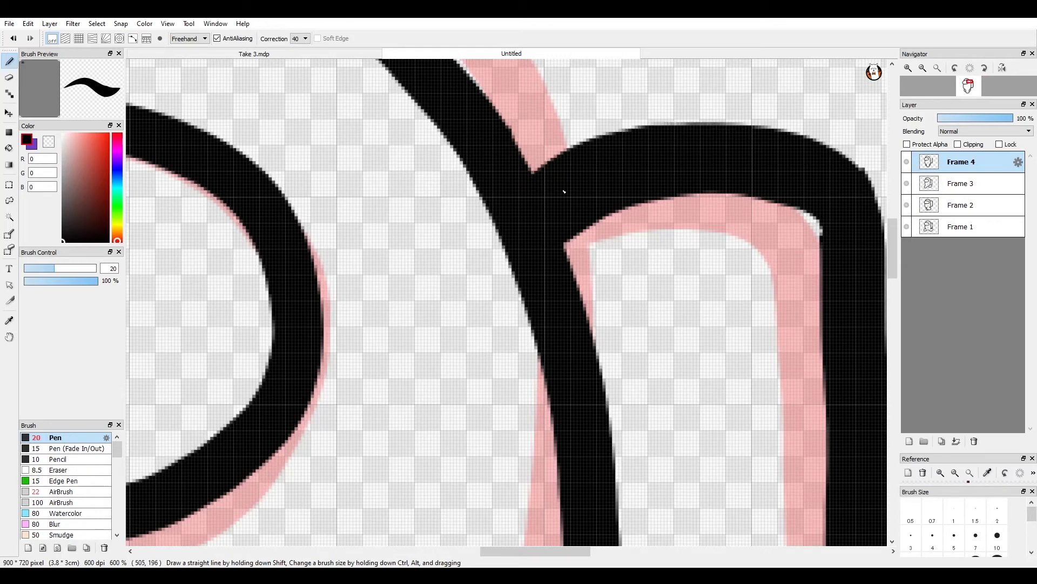
{"action": "scroll", "coordinate": [831, 201], "scroll_direction": "down", "scroll_amount": 7}
{"action": "scroll", "coordinate": [822, 188], "scroll_direction": "up", "scroll_amount": 3}
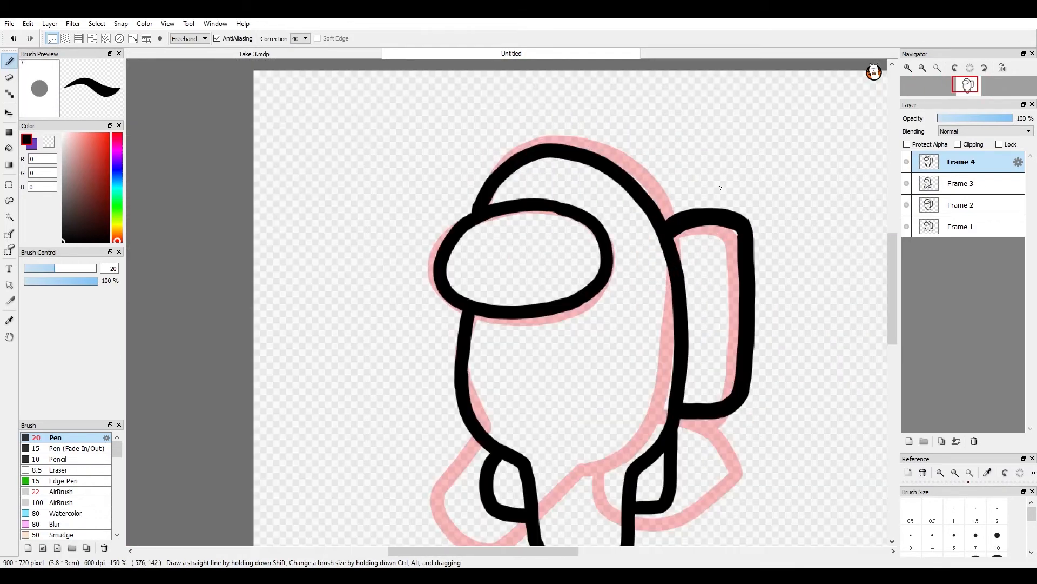
Check Frame 3, then erase Frame 4's head dome line from above the visor to the backpack joint.
{"action": "left_click", "coordinate": [953, 192]}
{"action": "left_click", "coordinate": [952, 166]}
{"action": "scroll", "coordinate": [629, 140], "scroll_direction": "up", "scroll_amount": 2}
{"action": "left_click", "coordinate": [9, 77]}
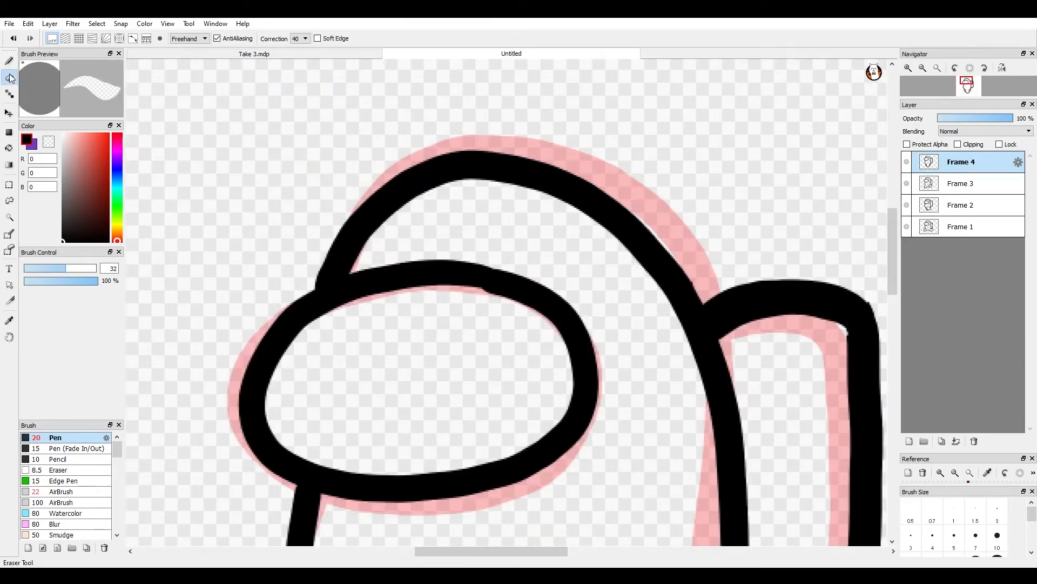
{"action": "mouse_move", "coordinate": [472, 167]}
{"action": "left_mouse_down"}
{"action": "mouse_move", "coordinate": [506, 185]}
{"action": "mouse_move", "coordinate": [542, 142]}
{"action": "mouse_move", "coordinate": [601, 165]}
{"action": "mouse_move", "coordinate": [624, 268]}
{"action": "mouse_move", "coordinate": [688, 261]}
{"action": "mouse_move", "coordinate": [681, 296]}
{"action": "left_mouse_up"}
{"action": "mouse_move", "coordinate": [435, 134]}
{"action": "left_mouse_down"}
{"action": "mouse_move", "coordinate": [414, 202]}
{"action": "mouse_move", "coordinate": [347, 197]}
{"action": "mouse_move", "coordinate": [338, 216]}
{"action": "left_mouse_up"}
Redraw Frame 4's head dome with the Pen along the onion skin and erase the old line's stub inside the back line.
{"action": "left_click", "coordinate": [10, 64]}
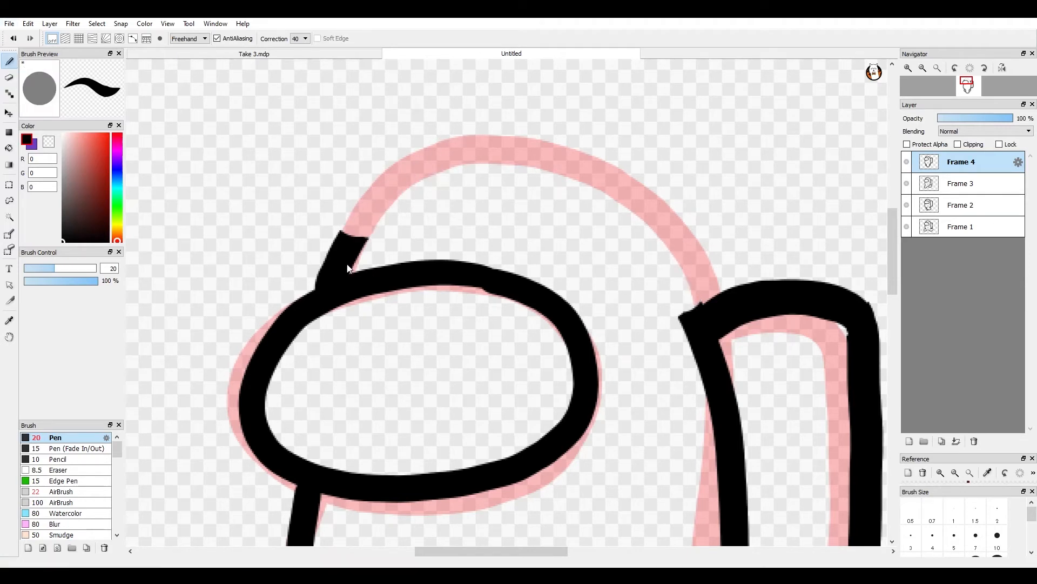
{"action": "mouse_move", "coordinate": [323, 265]}
{"action": "left_mouse_down"}
{"action": "mouse_move", "coordinate": [367, 213]}
{"action": "mouse_move", "coordinate": [426, 161]}
{"action": "mouse_move", "coordinate": [465, 147]}
{"action": "mouse_move", "coordinate": [548, 145]}
{"action": "mouse_move", "coordinate": [647, 199]}
{"action": "mouse_move", "coordinate": [686, 245]}
{"action": "mouse_move", "coordinate": [716, 334]}
{"action": "left_mouse_up"}
{"action": "scroll", "coordinate": [724, 351], "scroll_direction": "down", "scroll_amount": 3}
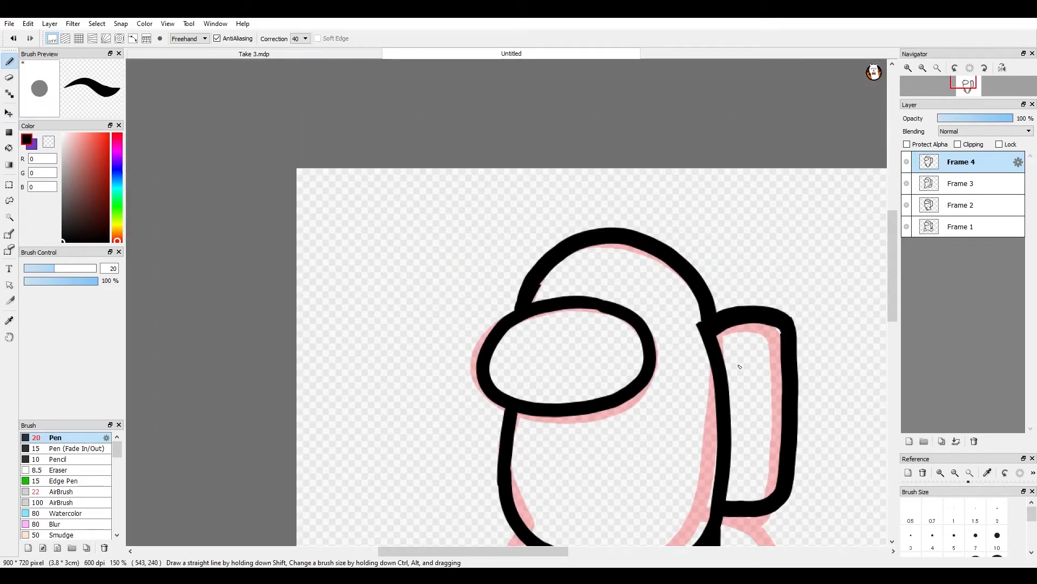
{"action": "scroll", "coordinate": [438, 255], "scroll_direction": "up", "scroll_amount": 5}
{"action": "left_click", "coordinate": [9, 77]}
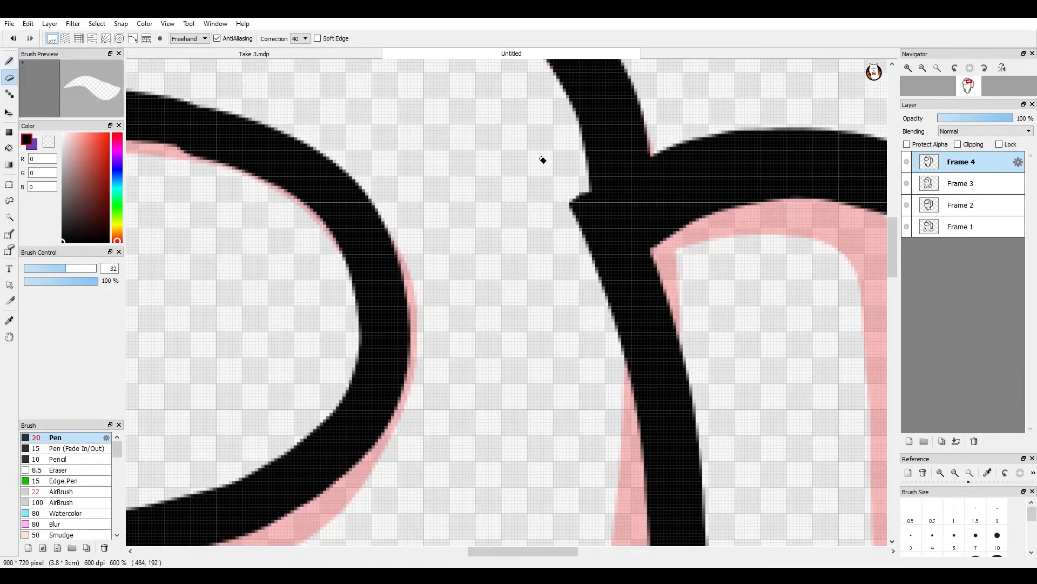
{"action": "mouse_move", "coordinate": [542, 157]}
{"action": "left_mouse_down"}
{"action": "mouse_move", "coordinate": [567, 255]}
{"action": "mouse_move", "coordinate": [544, 141]}
{"action": "mouse_move", "coordinate": [599, 393]}
{"action": "left_mouse_up"}
{"action": "scroll", "coordinate": [544, 157], "scroll_direction": "down", "scroll_amount": 5}
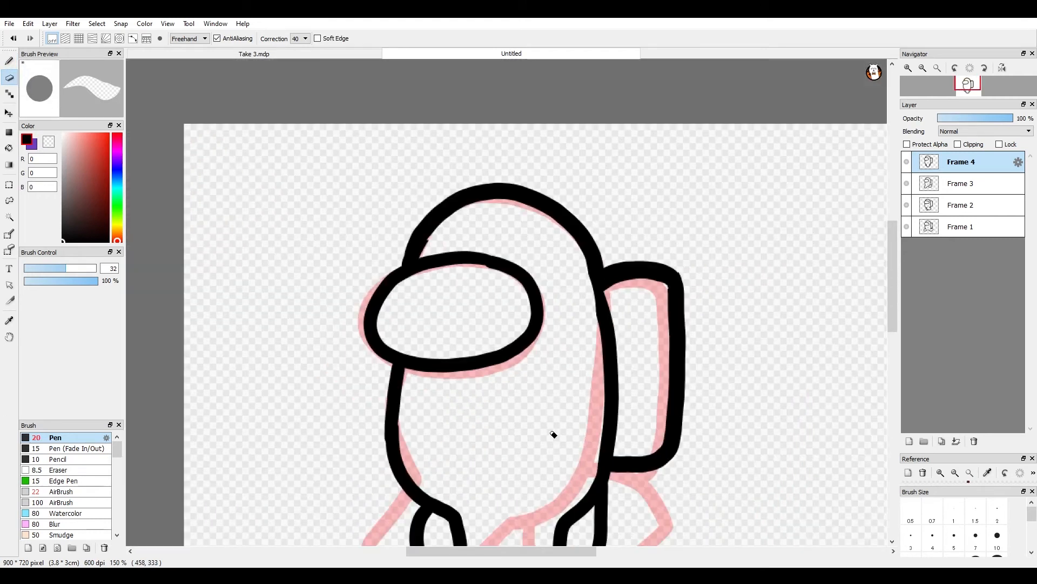
Smooth the join between the head dome and the back line on Frame 4 with Pen strokes beside the backpack.
{"action": "scroll", "coordinate": [543, 440], "scroll_direction": "up", "scroll_amount": 1}
{"action": "left_click", "coordinate": [9, 61]}
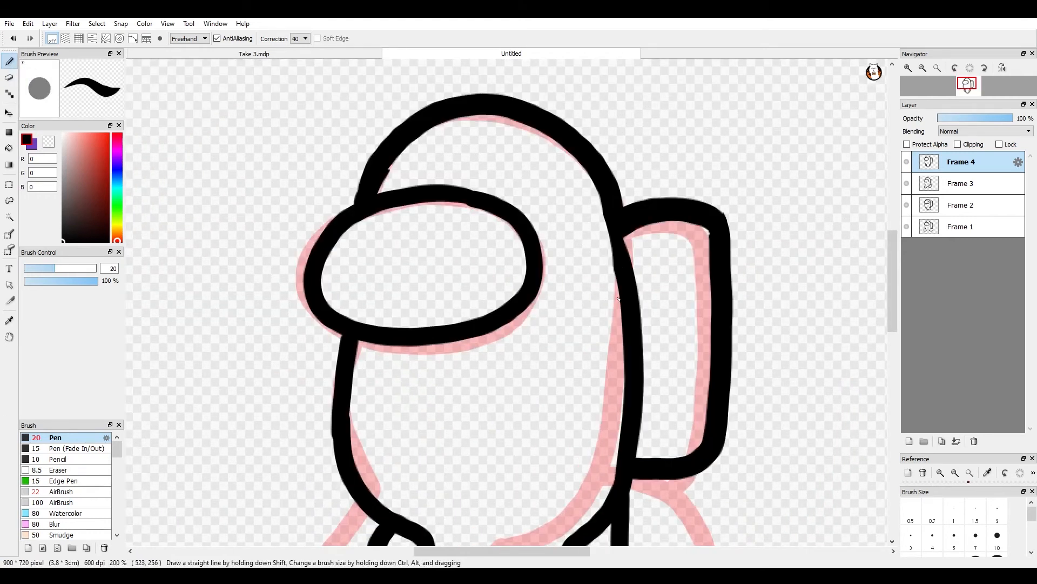
{"action": "scroll", "coordinate": [612, 300], "scroll_direction": "up", "scroll_amount": 2}
{"action": "left_click_drag", "start_coordinate": [603, 104], "coordinate": [657, 405]}
{"action": "scroll", "coordinate": [656, 424], "scroll_direction": "down", "scroll_amount": 4}
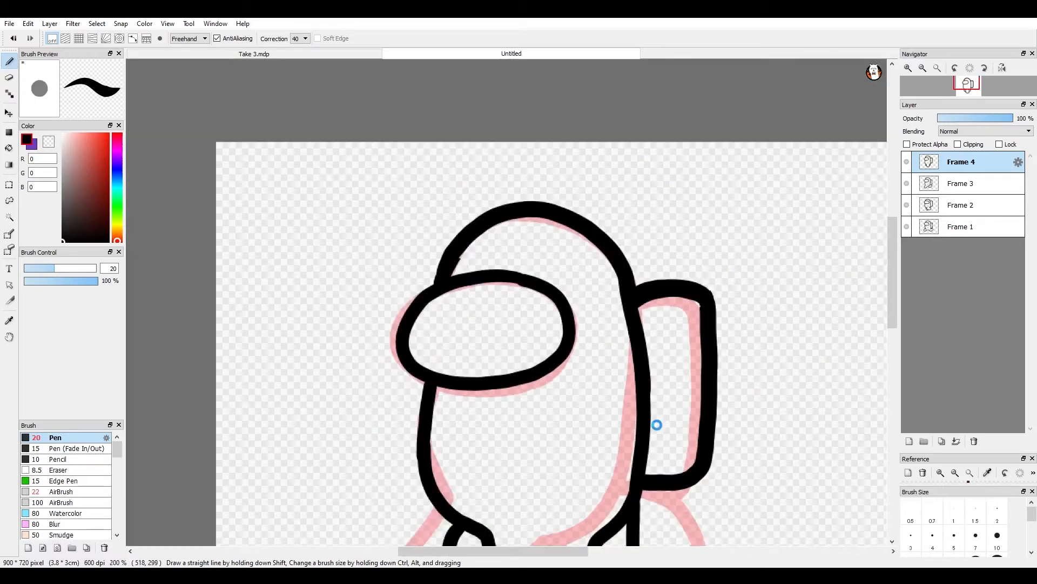
{"action": "scroll", "coordinate": [636, 452], "scroll_direction": "up", "scroll_amount": 4}
{"action": "scroll", "coordinate": [634, 452], "scroll_direction": "down", "scroll_amount": 1}
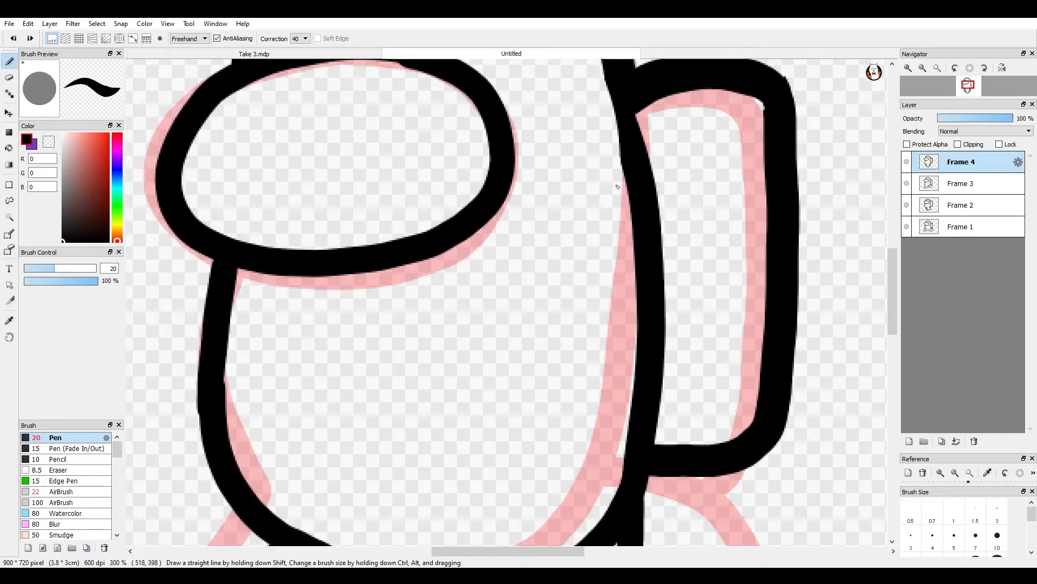
{"action": "scroll", "coordinate": [635, 144], "scroll_direction": "down", "scroll_amount": 2}
{"action": "scroll", "coordinate": [624, 122], "scroll_direction": "up", "scroll_amount": 1}
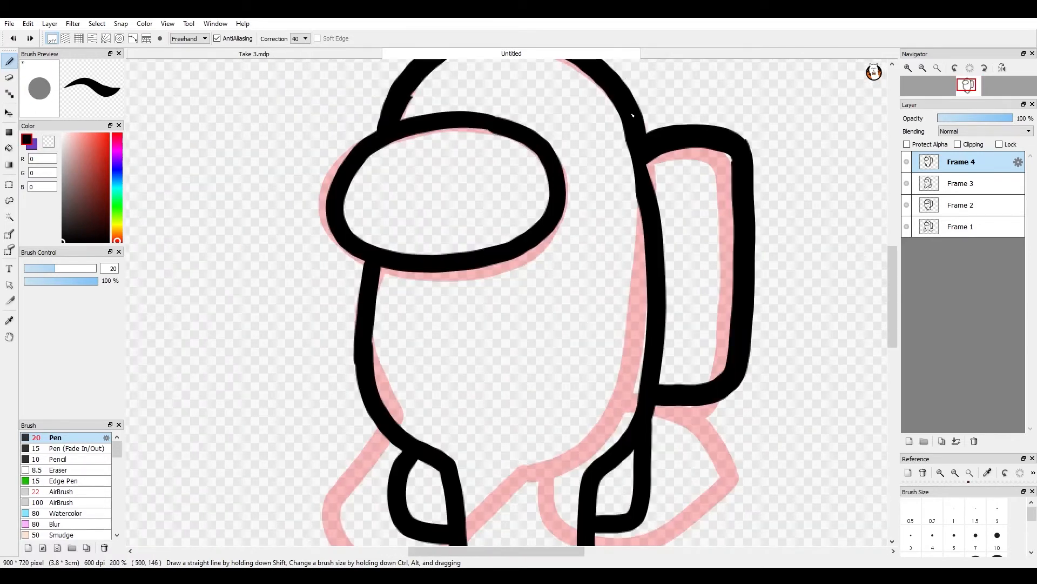
{"action": "mouse_move", "coordinate": [633, 115]}
{"action": "left_mouse_down"}
{"action": "mouse_move", "coordinate": [652, 185]}
{"action": "mouse_move", "coordinate": [669, 373]}
{"action": "left_mouse_up"}
{"action": "scroll", "coordinate": [669, 372], "scroll_direction": "down", "scroll_amount": 1}
{"action": "key", "text": "ctrl+z"}
{"action": "scroll", "coordinate": [660, 342], "scroll_direction": "up", "scroll_amount": 1}
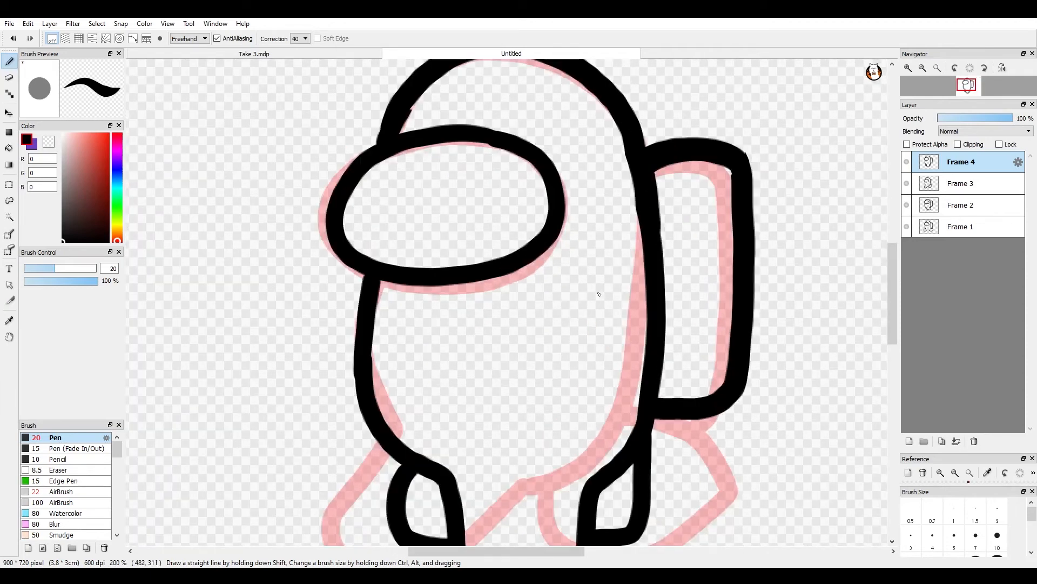
{"action": "scroll", "coordinate": [600, 294], "scroll_direction": "down", "scroll_amount": 2}
{"action": "scroll", "coordinate": [629, 207], "scroll_direction": "up", "scroll_amount": 2}
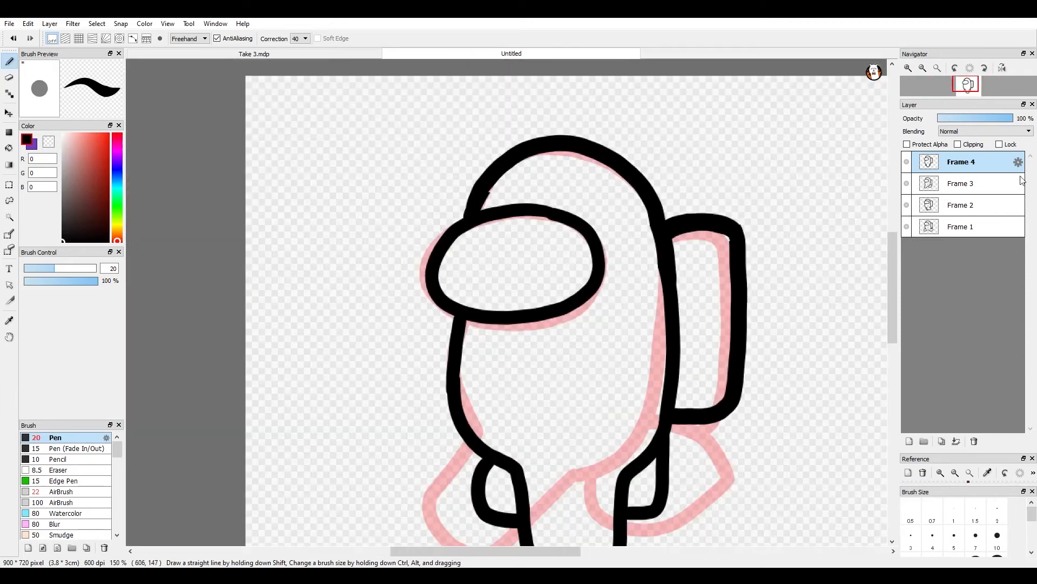
Review Frame 3, Frame 2 and Frame 1 with onion skin, then watch the 5 fps animation preview and close it.
{"action": "left_click", "coordinate": [961, 187]}
{"action": "left_click", "coordinate": [962, 206]}
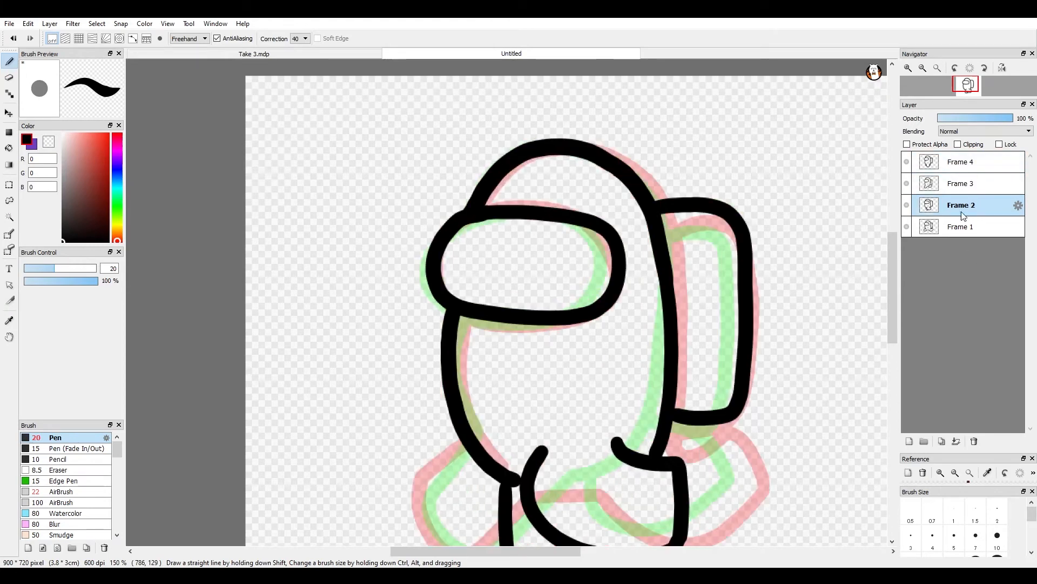
{"action": "left_click", "coordinate": [962, 225]}
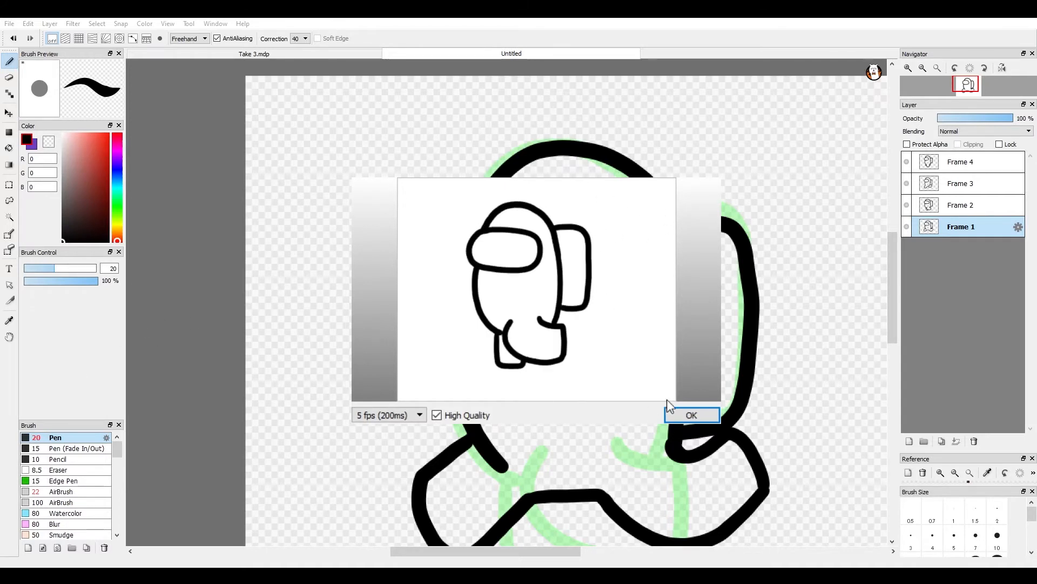
{"action": "left_click", "coordinate": [698, 414]}
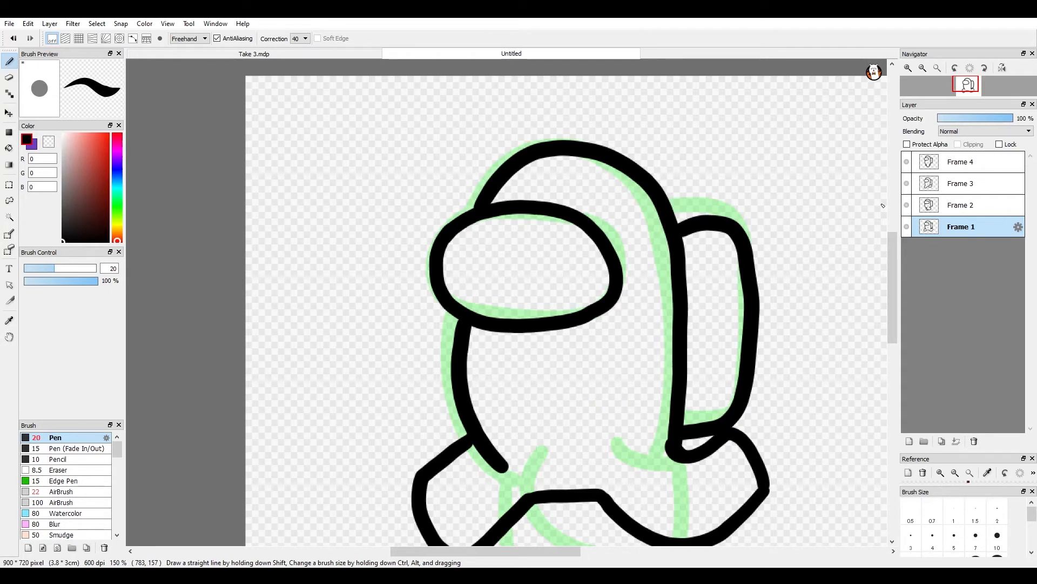
Make purple (R 112, G 63, B 193) the drawing colour and check the Take 3.mdp drawing before returning to Frame 1.
{"action": "left_click", "coordinate": [34, 144]}
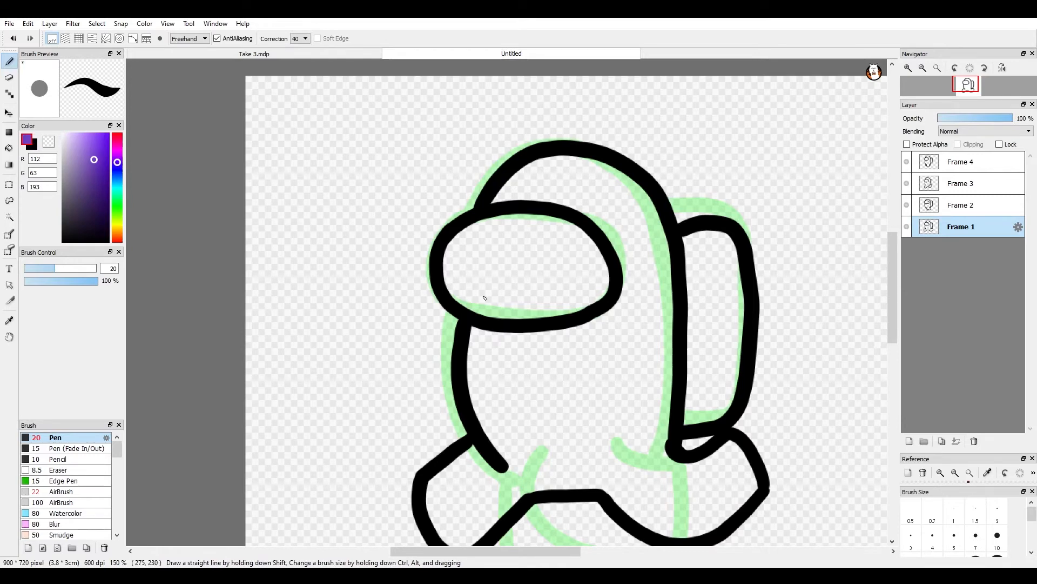
{"action": "scroll", "coordinate": [485, 298], "scroll_direction": "down", "scroll_amount": 2}
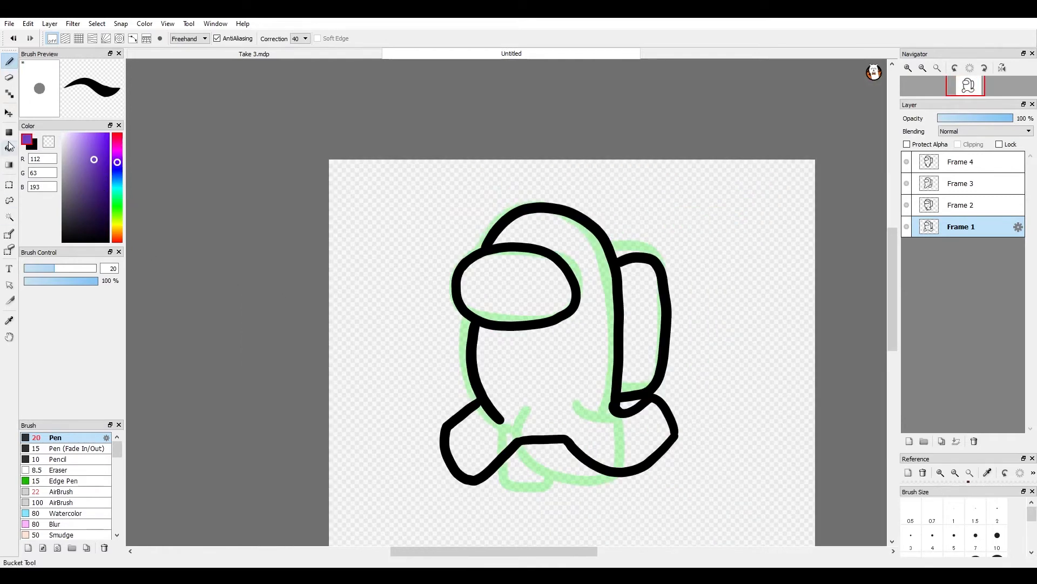
{"action": "left_click", "coordinate": [232, 54]}
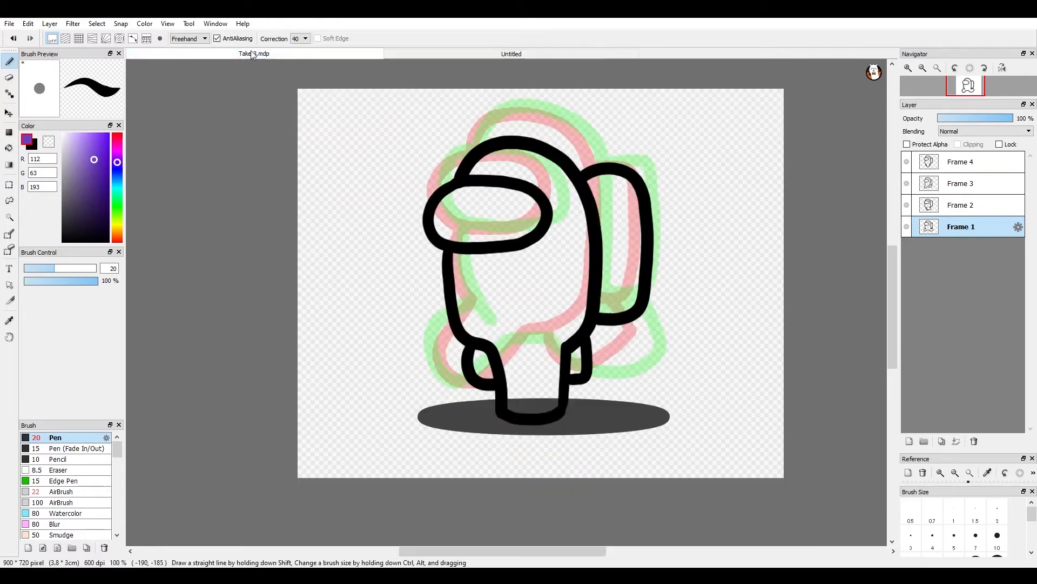
{"action": "left_click", "coordinate": [473, 53]}
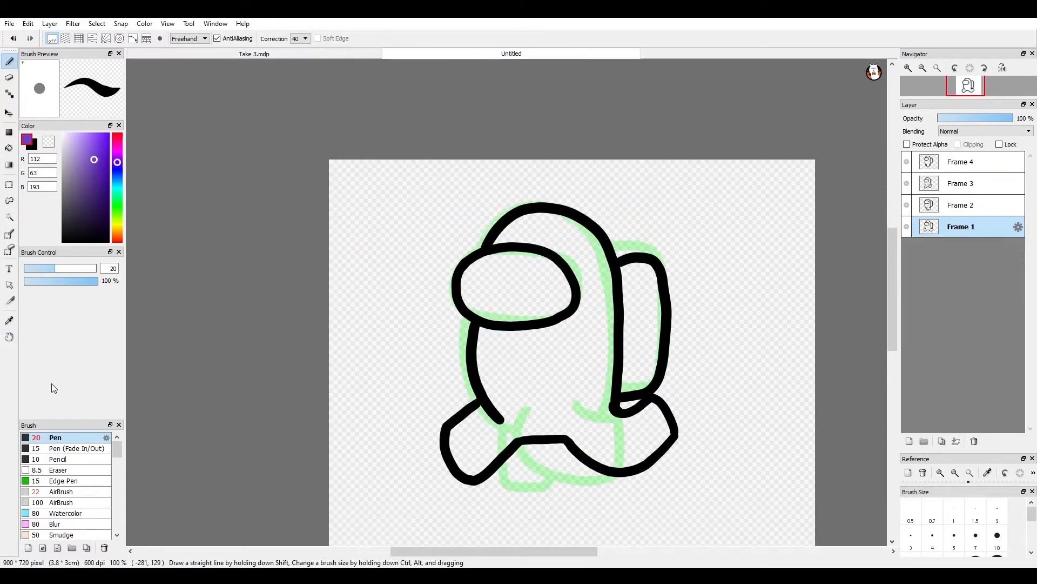
{"action": "scroll", "coordinate": [534, 436], "scroll_direction": "up", "scroll_amount": 3}
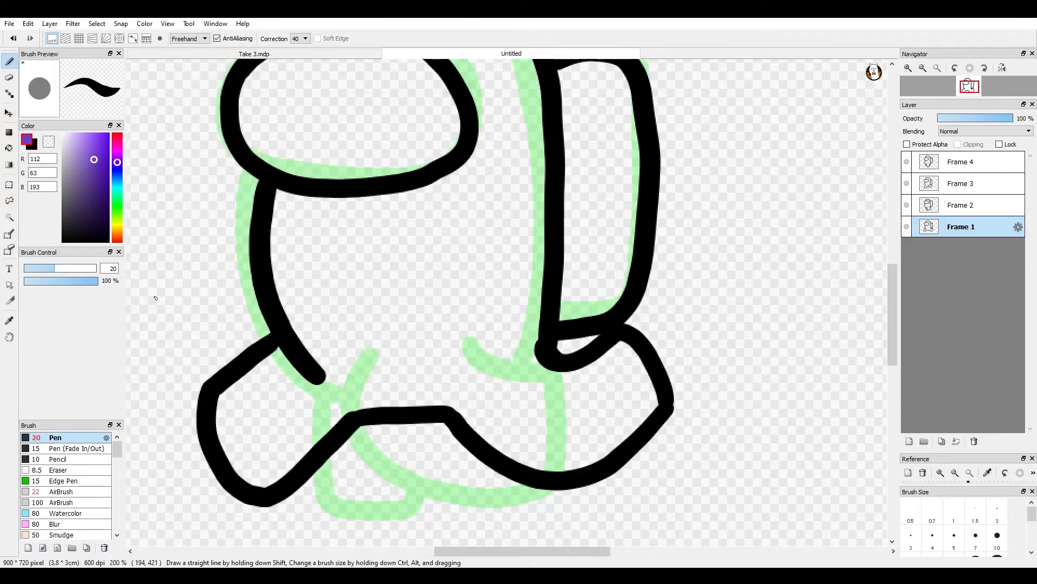
Add a blank layer, move it below Frame 1, and turn off onion skin.
{"action": "scroll", "coordinate": [484, 324], "scroll_direction": "down", "scroll_amount": 1}
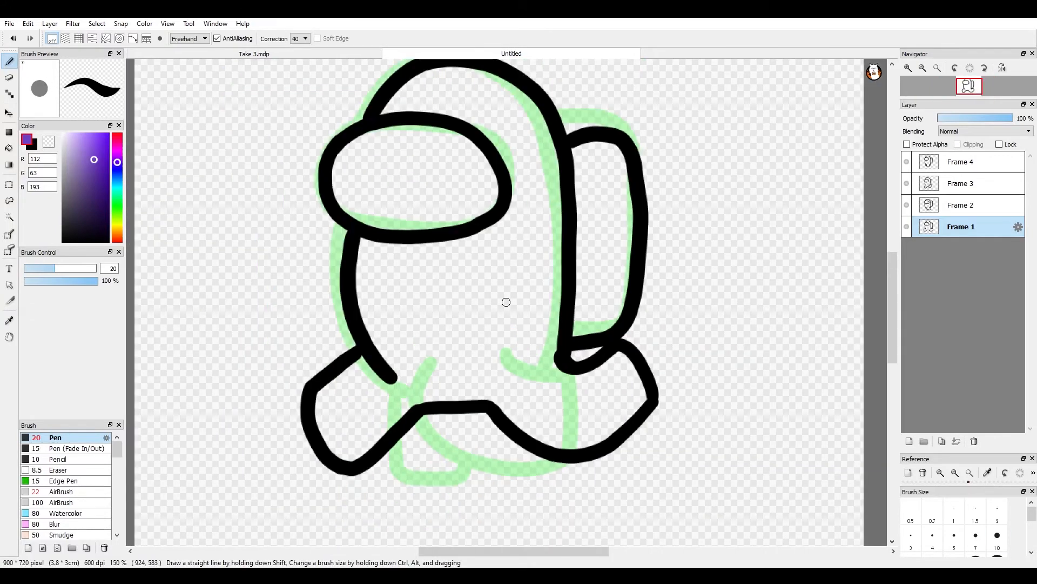
{"action": "left_click", "coordinate": [911, 440]}
{"action": "left_click_drag", "start_coordinate": [964, 226], "coordinate": [974, 253]}
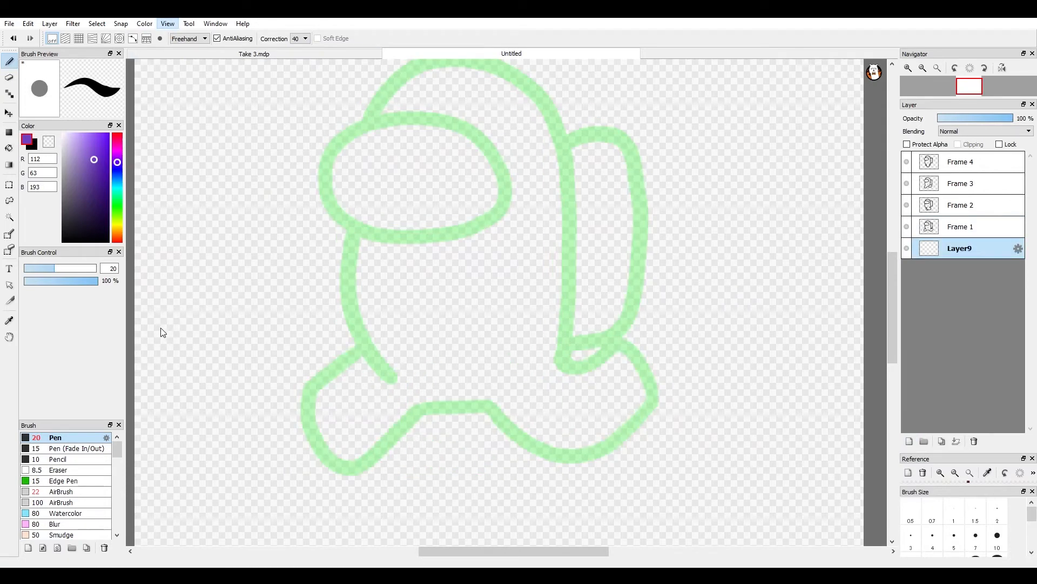
Add a blank layer directly above each of Frame 1, Frame 2 and Frame 3.
{"action": "left_click", "coordinate": [960, 227]}
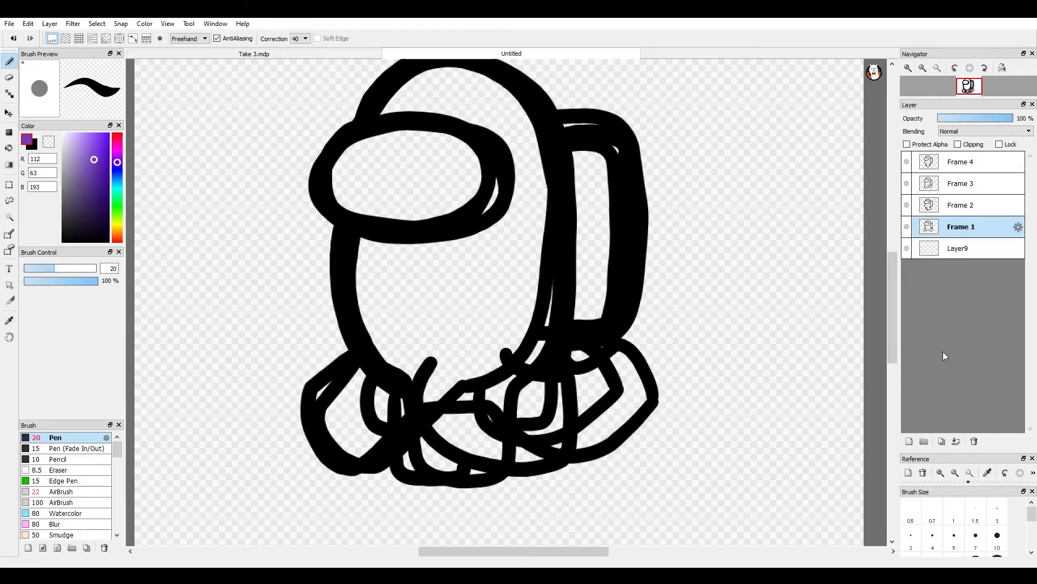
{"action": "left_click", "coordinate": [909, 441]}
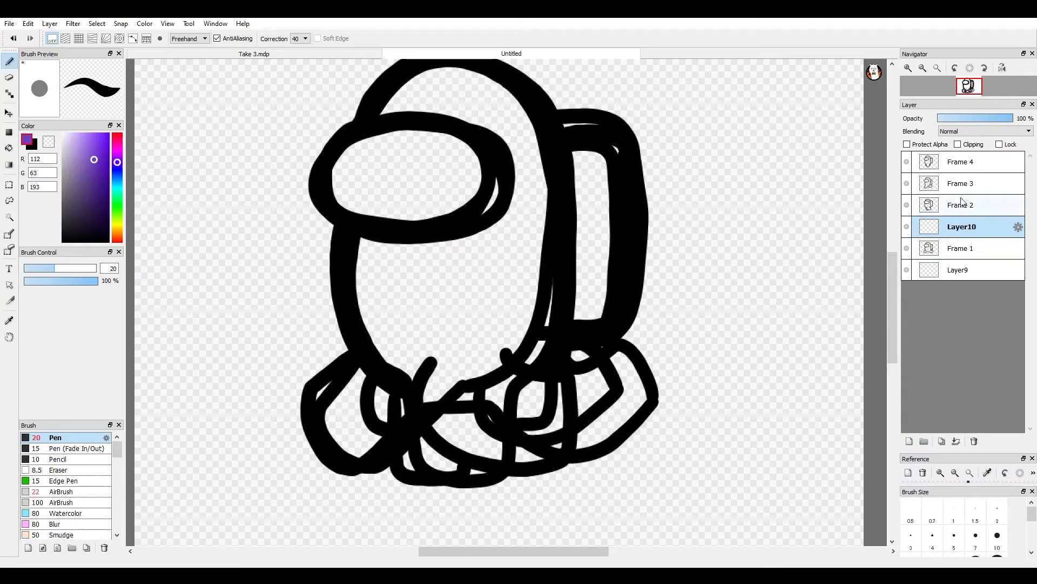
{"action": "left_click", "coordinate": [963, 207]}
{"action": "left_click", "coordinate": [909, 441]}
{"action": "left_click", "coordinate": [962, 184]}
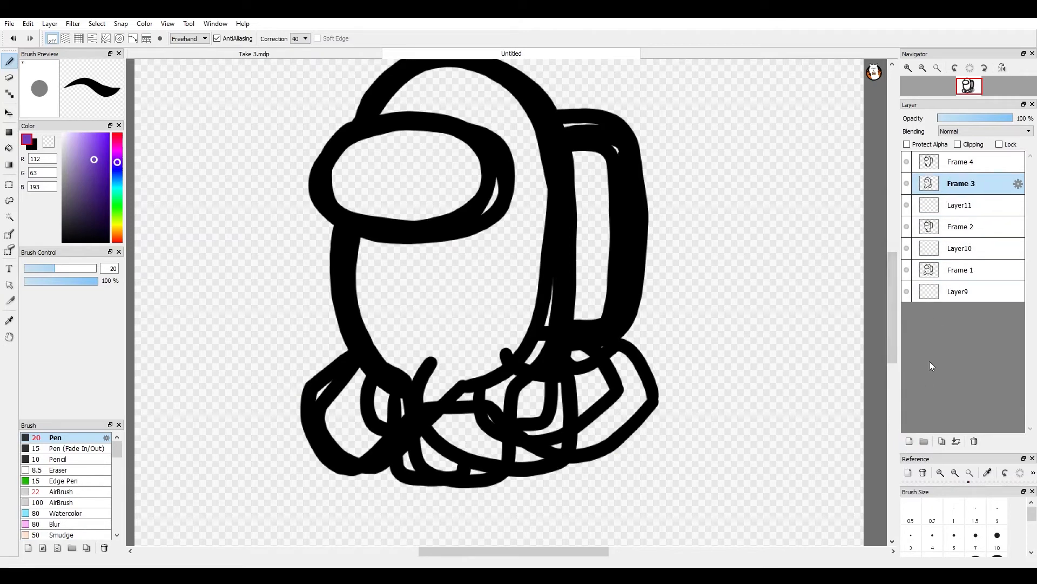
{"action": "left_click", "coordinate": [908, 442]}
Hide every layer above Frame 1, with the blank layer beneath it selected, and set the Pen size to 35.
{"action": "left_click", "coordinate": [958, 315]}
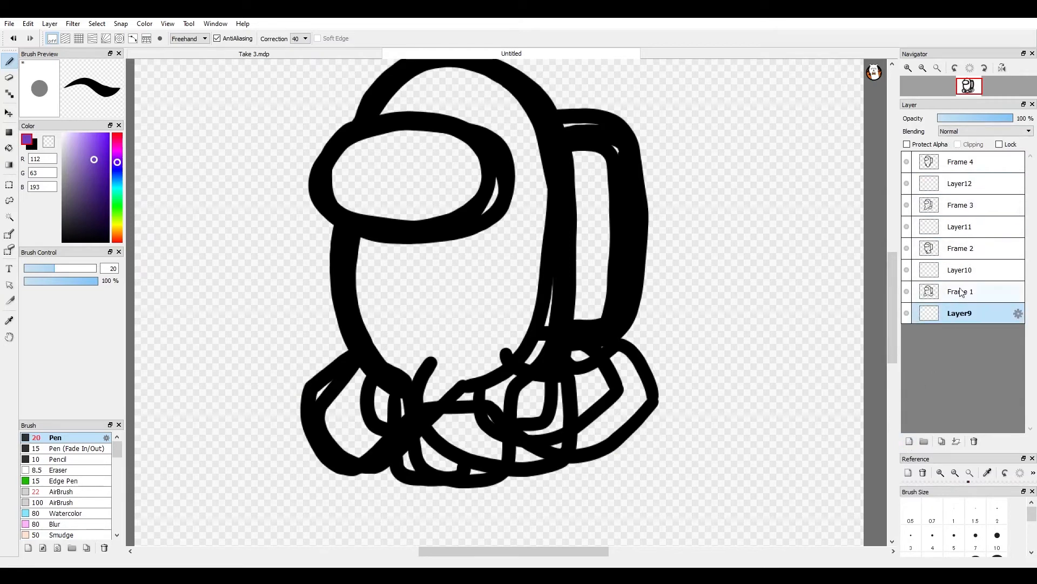
{"action": "left_click", "coordinate": [907, 248]}
{"action": "left_click", "coordinate": [907, 226]}
{"action": "left_click", "coordinate": [907, 205]}
{"action": "left_click", "coordinate": [907, 184]}
{"action": "left_click", "coordinate": [907, 162]}
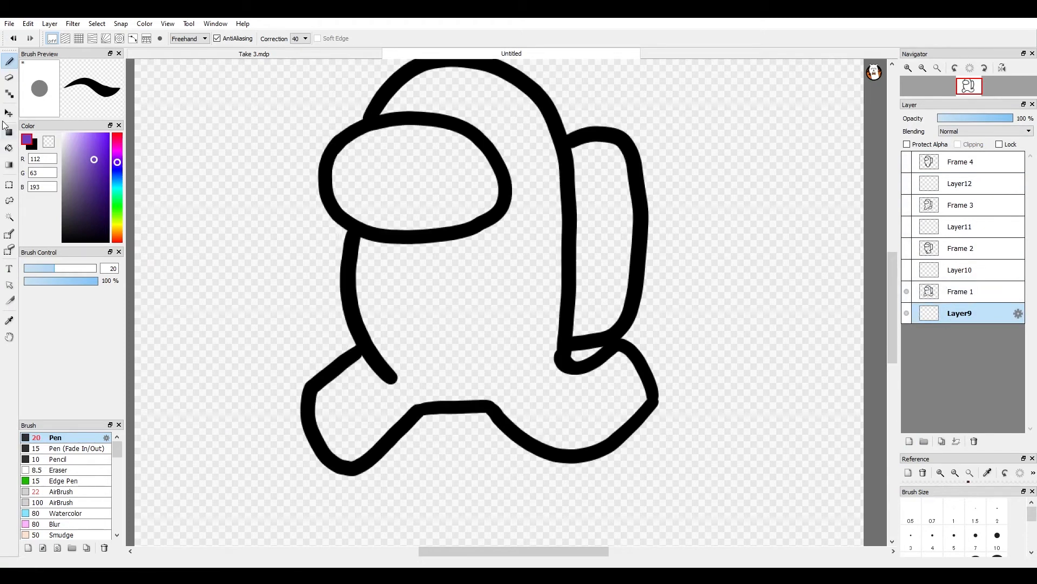
{"action": "left_click_drag", "start_coordinate": [58, 270], "coordinate": [68, 267]}
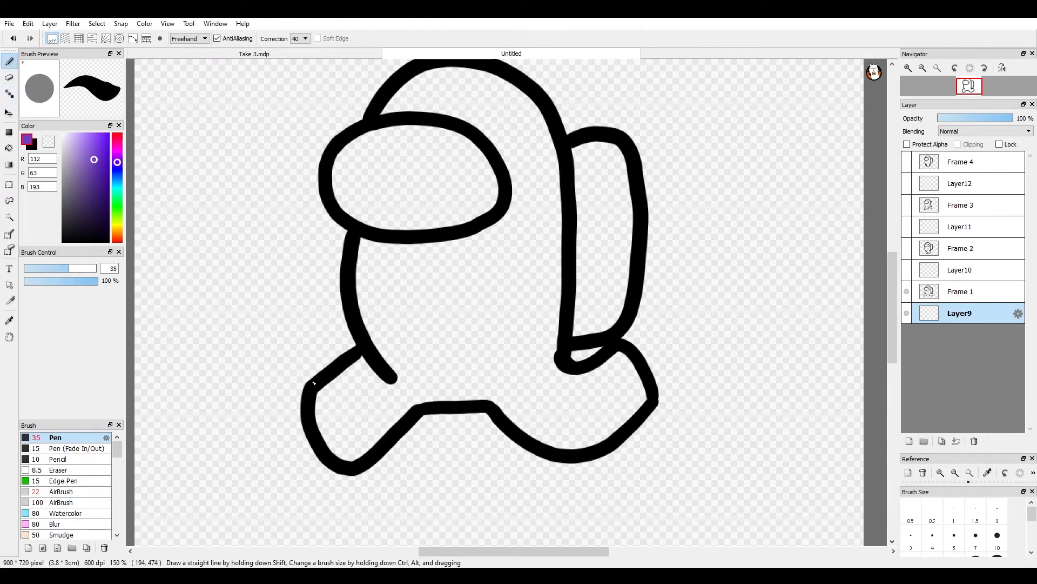
Try filling Frame 1's body with purple using the Bucket tool on the layer beneath, undoing each fill.
{"action": "scroll", "coordinate": [375, 324], "scroll_direction": "up", "scroll_amount": 1}
{"action": "scroll", "coordinate": [389, 357], "scroll_direction": "down", "scroll_amount": 2}
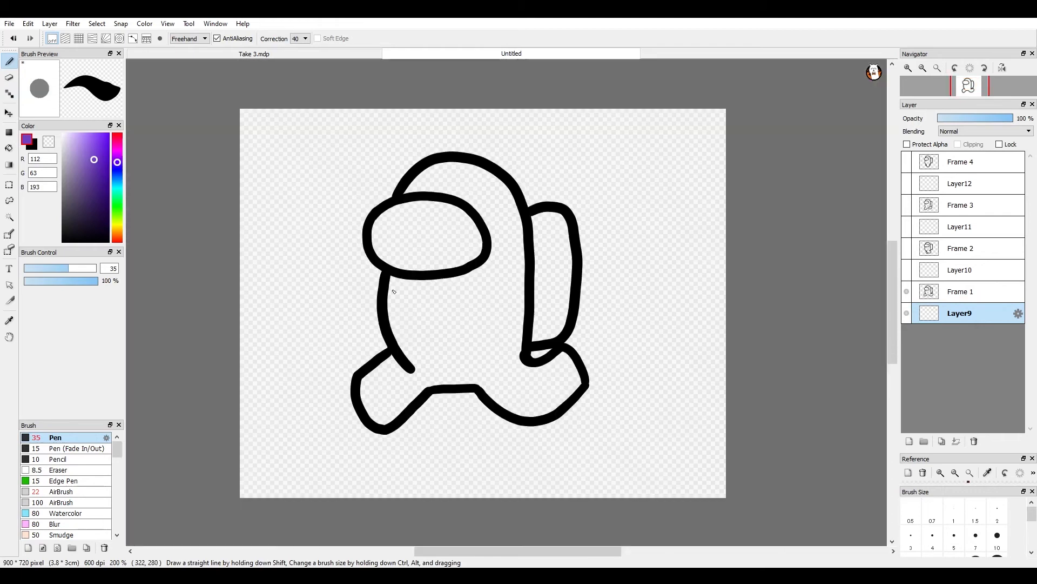
{"action": "scroll", "coordinate": [402, 387], "scroll_direction": "up", "scroll_amount": 1}
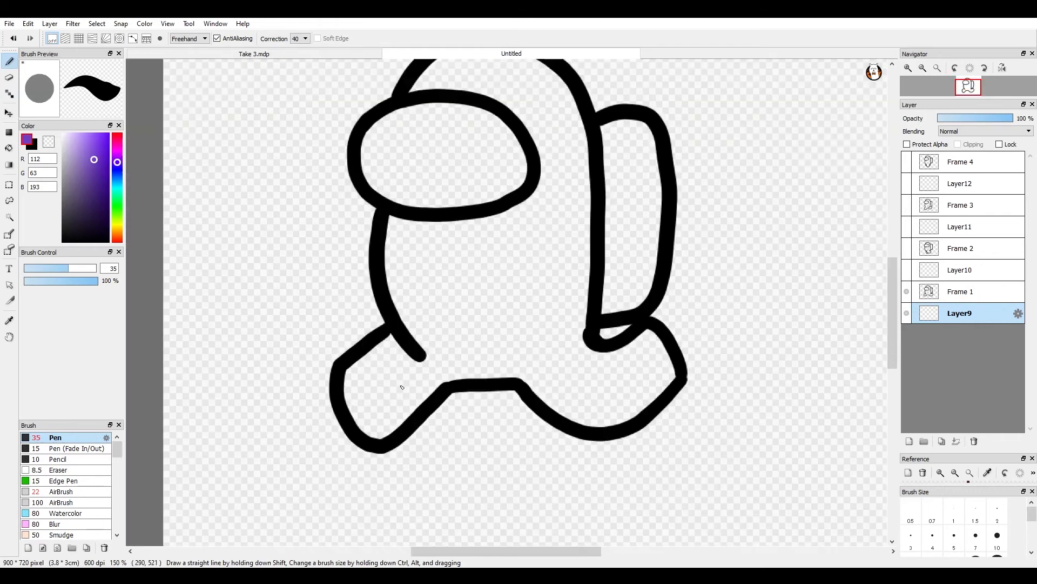
{"action": "left_click", "coordinate": [9, 147]}
{"action": "left_click", "coordinate": [501, 288]}
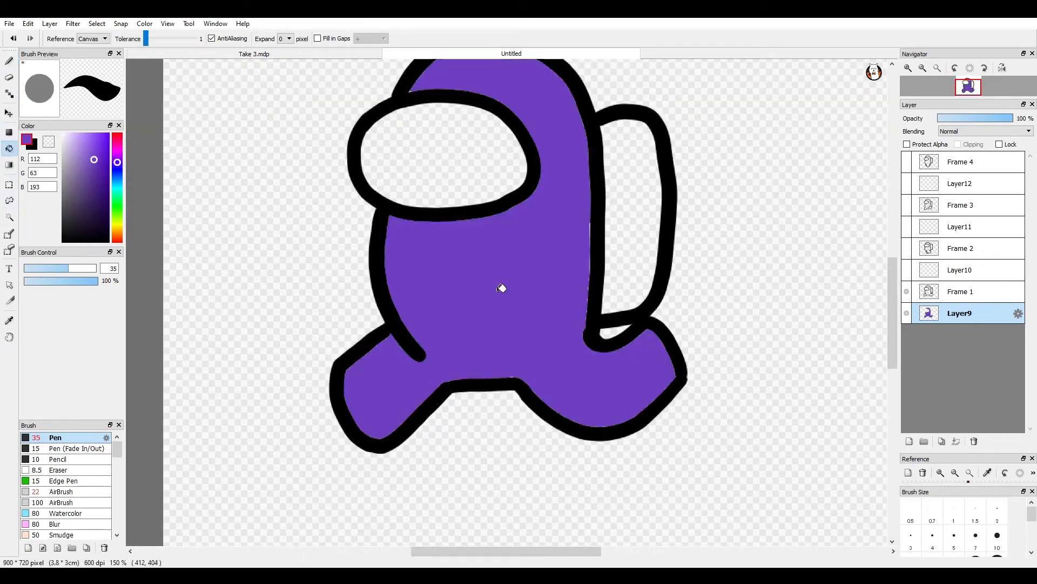
{"action": "key", "text": "ctrl+z"}
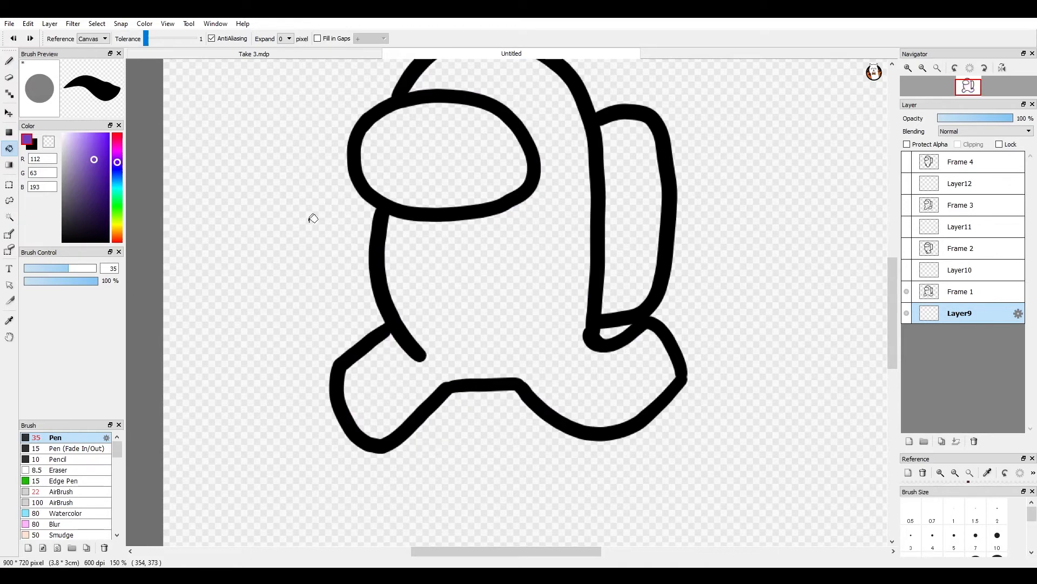
{"action": "left_click", "coordinate": [448, 270]}
{"action": "scroll", "coordinate": [460, 273], "scroll_direction": "down", "scroll_amount": 1}
{"action": "scroll", "coordinate": [604, 255], "scroll_direction": "up", "scroll_amount": 2}
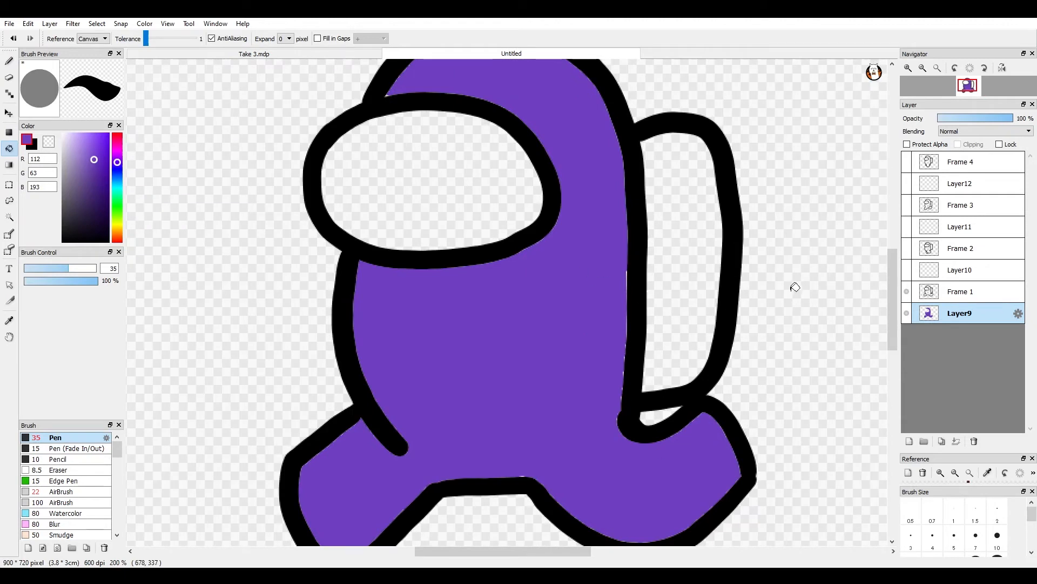
{"action": "key", "text": "ctrl+z"}
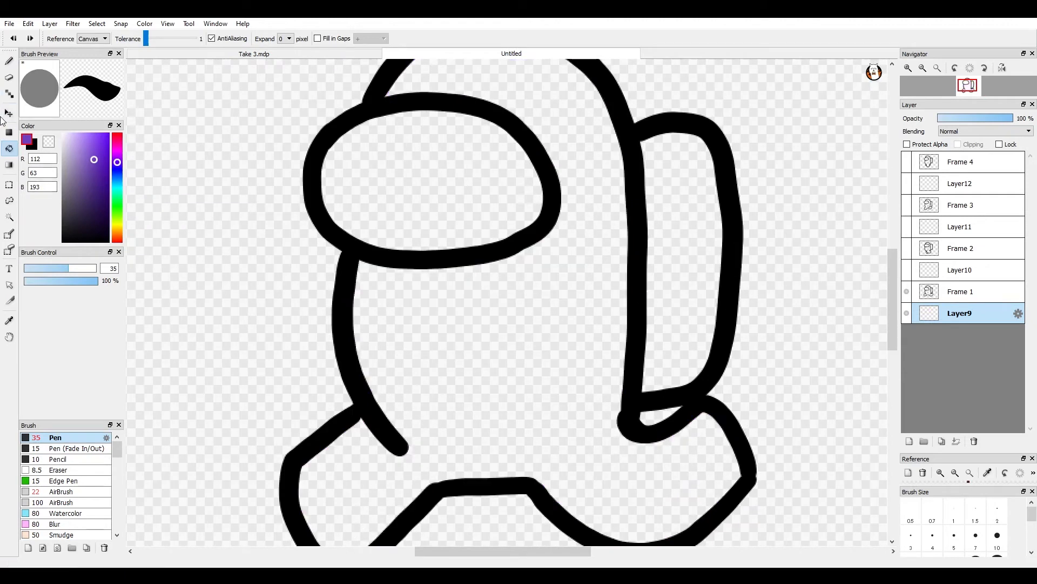
Select Frame 1's body and legs with the Magic Wand and expand the selection slightly into the outlines.
{"action": "left_click", "coordinate": [9, 216]}
{"action": "left_click", "coordinate": [593, 298]}
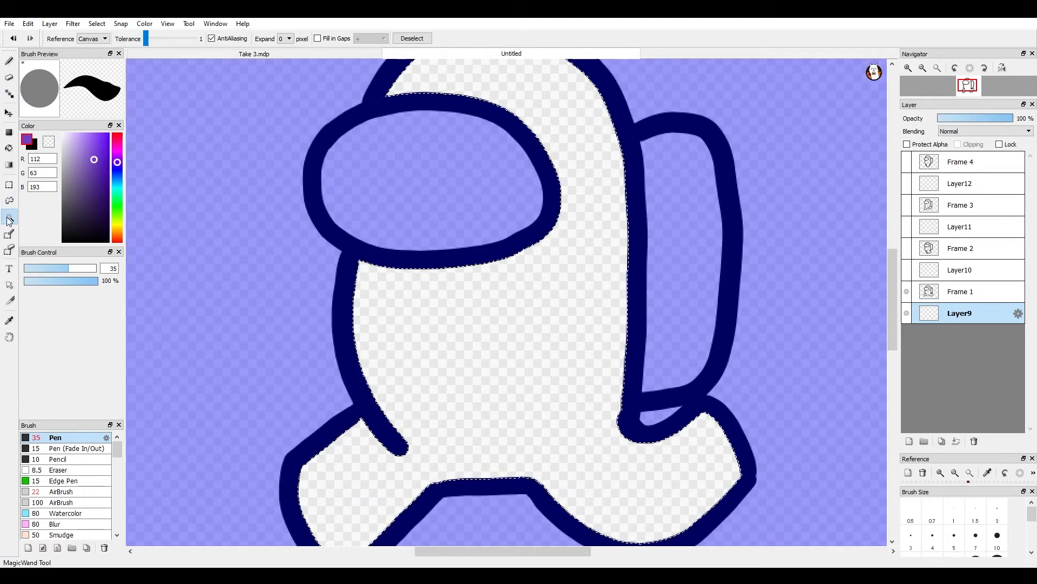
{"action": "left_click", "coordinate": [9, 233]}
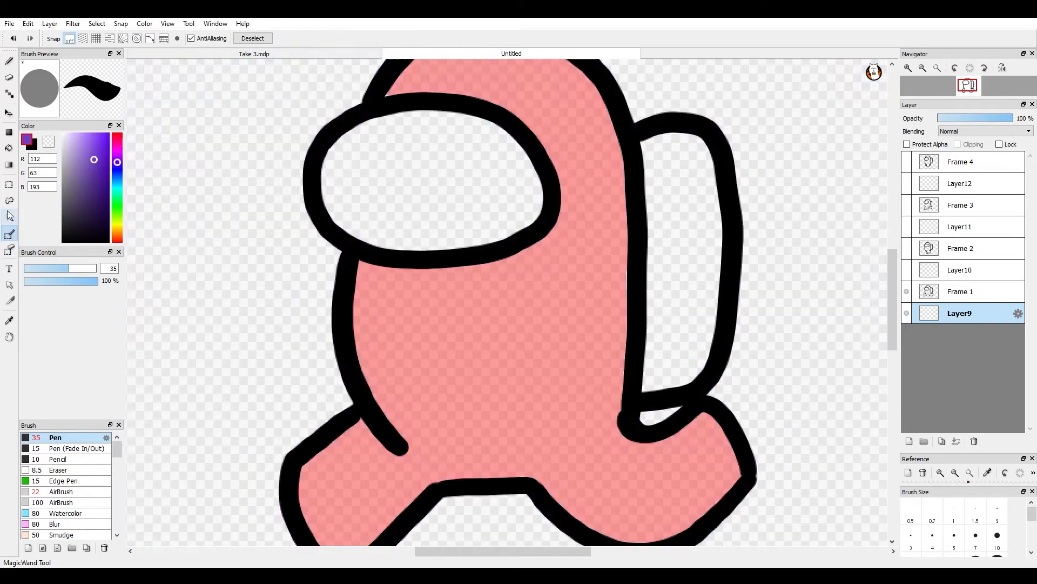
{"action": "left_click", "coordinate": [9, 218]}
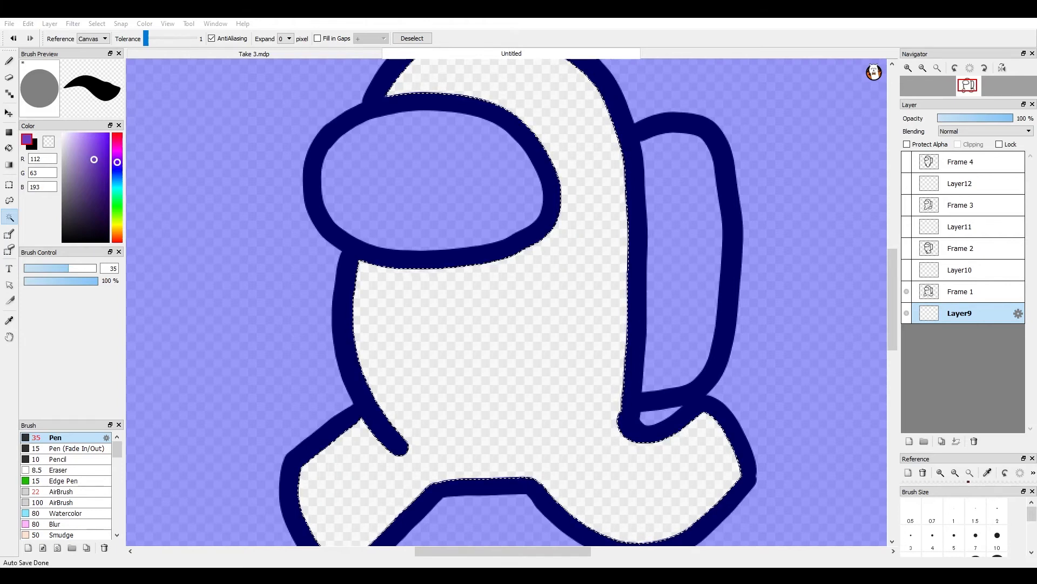
Bucket-fill the selection with purple on Layer9 while Frame 1 is hidden, then show Frame 1 and deselect.
{"action": "left_click", "coordinate": [10, 149]}
{"action": "left_click", "coordinate": [907, 292]}
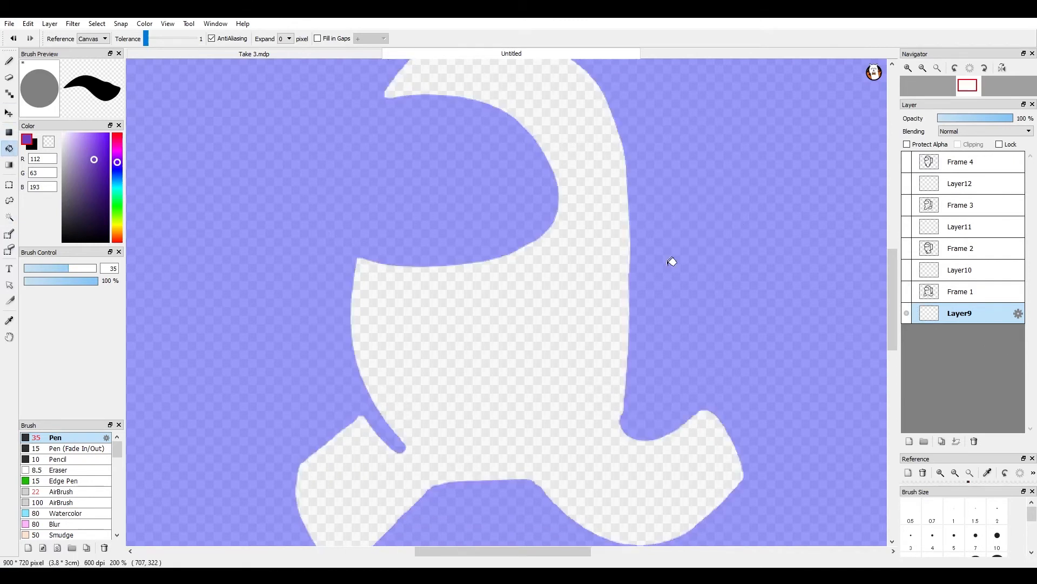
{"action": "left_click", "coordinate": [575, 294]}
{"action": "left_click", "coordinate": [907, 292]}
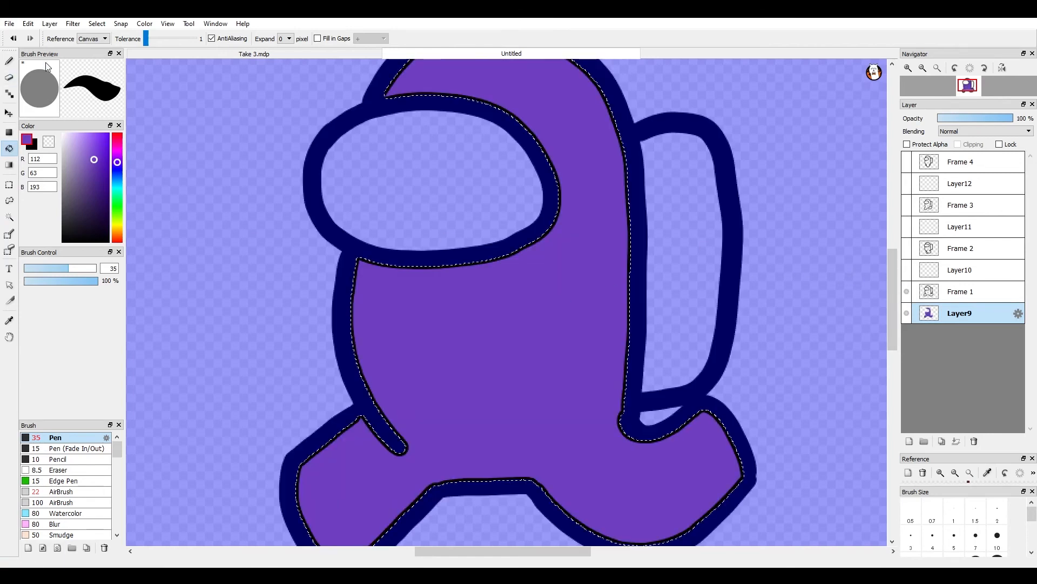
{"action": "left_click", "coordinate": [121, 53]}
{"action": "scroll", "coordinate": [508, 168], "scroll_direction": "down", "scroll_amount": 2}
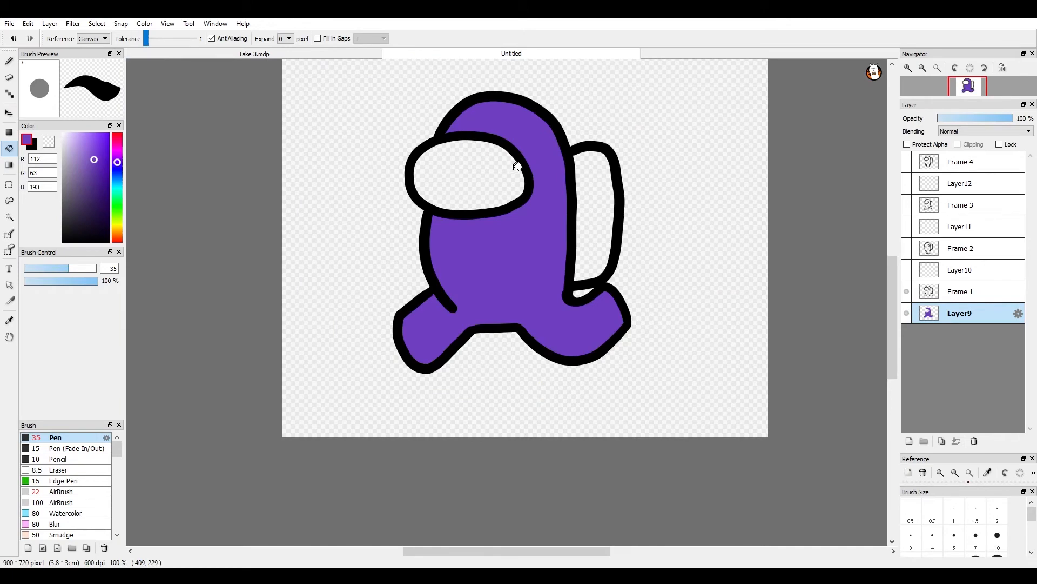
{"action": "scroll", "coordinate": [622, 213], "scroll_direction": "up", "scroll_amount": 1}
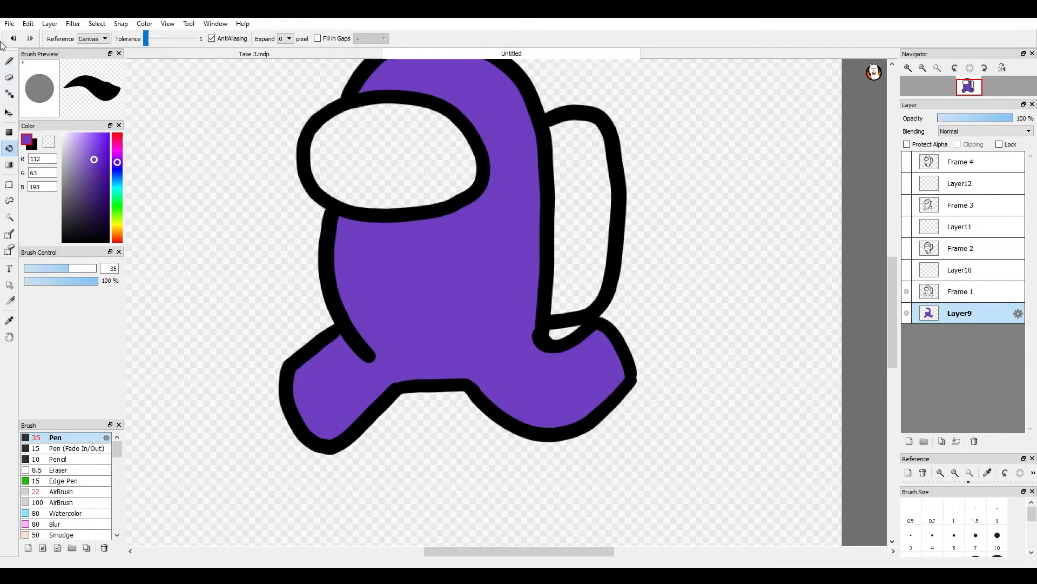
Paint the inside of Frame 1's backpack purple on Layer9 with the Pen.
{"action": "left_click", "coordinate": [9, 60]}
{"action": "scroll", "coordinate": [584, 178], "scroll_direction": "up", "scroll_amount": 1}
{"action": "scroll", "coordinate": [468, 124], "scroll_direction": "down", "scroll_amount": 3}
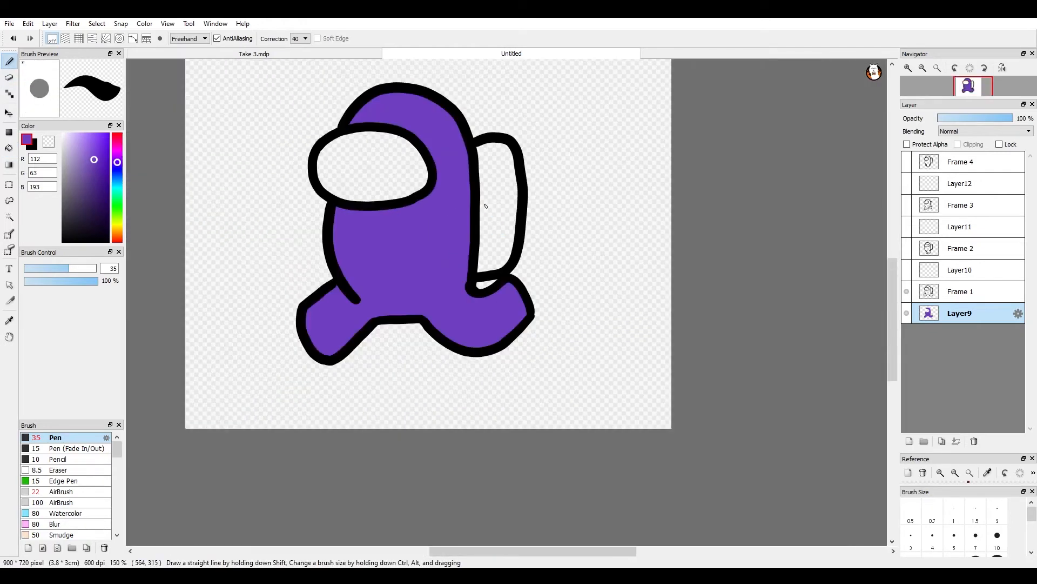
{"action": "scroll", "coordinate": [475, 144], "scroll_direction": "up", "scroll_amount": 3}
{"action": "mouse_move", "coordinate": [485, 176]}
{"action": "left_mouse_down"}
{"action": "mouse_move", "coordinate": [571, 207]}
{"action": "mouse_move", "coordinate": [556, 433]}
{"action": "mouse_move", "coordinate": [489, 203]}
{"action": "left_mouse_up"}
{"action": "scroll", "coordinate": [489, 206], "scroll_direction": "down", "scroll_amount": 2}
{"action": "scroll", "coordinate": [509, 336], "scroll_direction": "up", "scroll_amount": 1}
{"action": "mouse_move", "coordinate": [509, 335]}
{"action": "left_mouse_down"}
{"action": "mouse_move", "coordinate": [519, 372]}
{"action": "mouse_move", "coordinate": [533, 370]}
{"action": "mouse_move", "coordinate": [558, 266]}
{"action": "mouse_move", "coordinate": [565, 318]}
{"action": "mouse_move", "coordinate": [540, 425]}
{"action": "mouse_move", "coordinate": [497, 435]}
{"action": "left_mouse_up"}
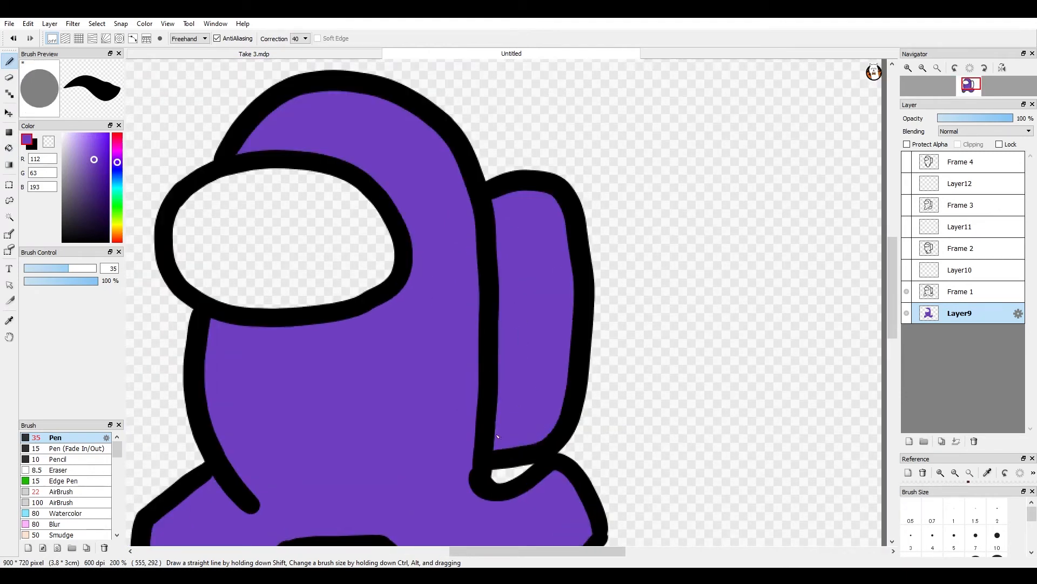
Show Frame 2, select Layer10 beneath it, and hide Frame 1 and its colour layer.
{"action": "left_click", "coordinate": [907, 249]}
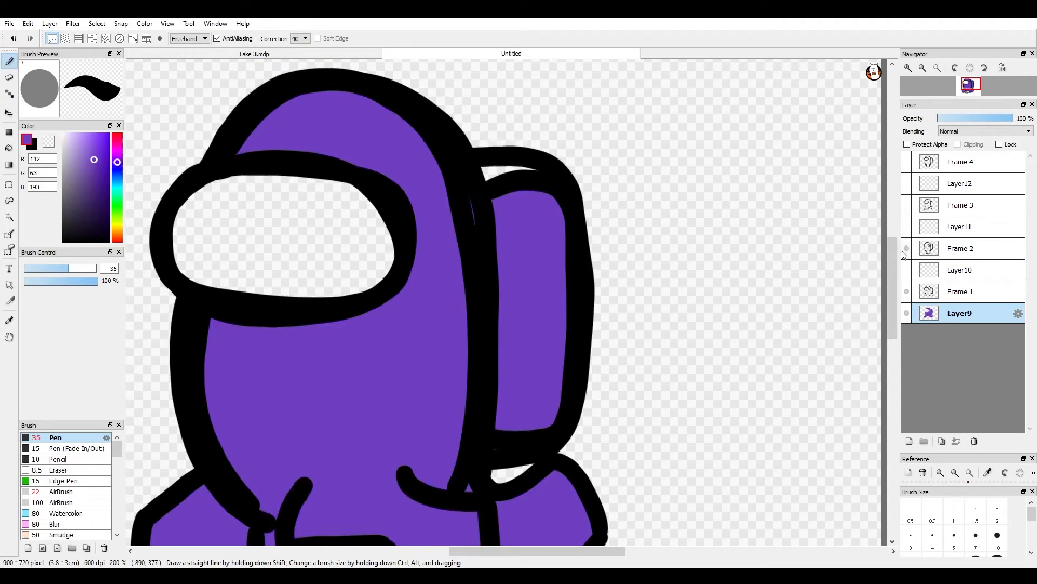
{"action": "left_click", "coordinate": [967, 270]}
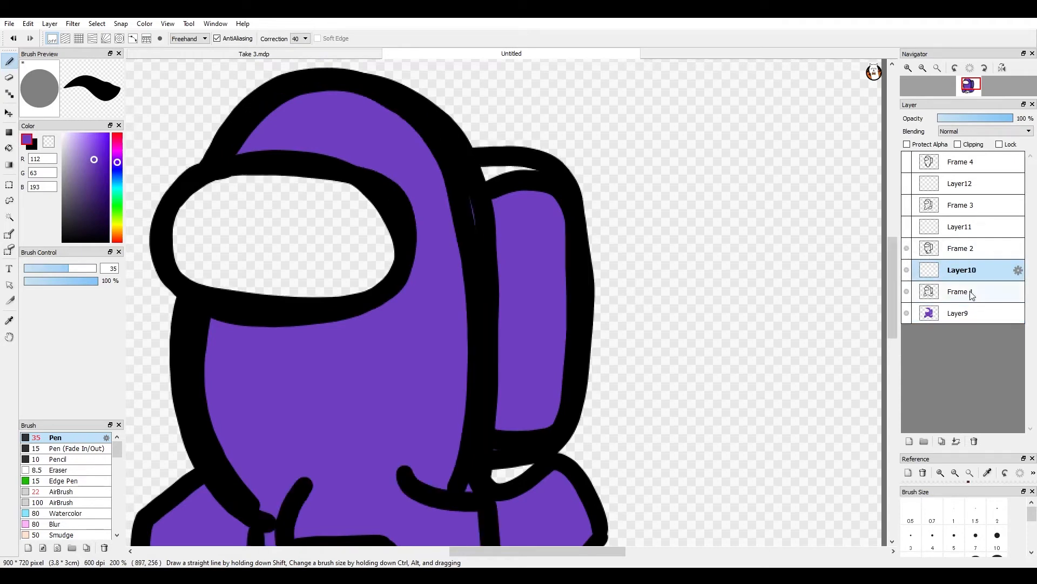
{"action": "left_click", "coordinate": [906, 292]}
{"action": "left_click", "coordinate": [907, 314]}
Paint Frame 2's head, body, legs and backpack purple on Layer10 with the Pen, leaving the visor empty.
{"action": "mouse_move", "coordinate": [410, 132]}
{"action": "left_mouse_down"}
{"action": "mouse_move", "coordinate": [425, 198]}
{"action": "mouse_move", "coordinate": [357, 102]}
{"action": "mouse_move", "coordinate": [341, 97]}
{"action": "mouse_move", "coordinate": [264, 135]}
{"action": "mouse_move", "coordinate": [303, 158]}
{"action": "mouse_move", "coordinate": [337, 160]}
{"action": "left_mouse_up"}
{"action": "scroll", "coordinate": [182, 266], "scroll_direction": "down", "scroll_amount": 2}
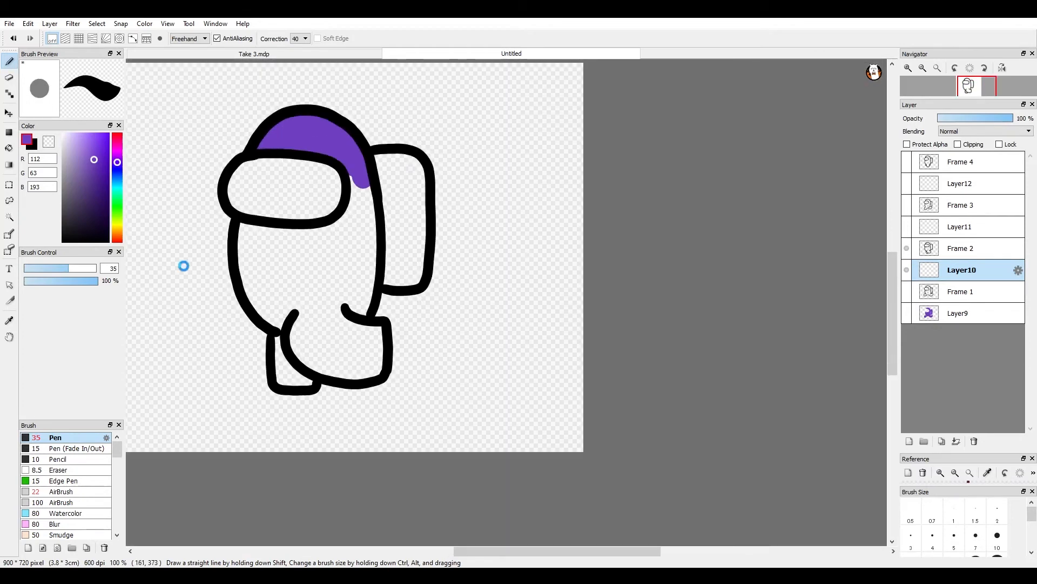
{"action": "scroll", "coordinate": [287, 204], "scroll_direction": "up", "scroll_amount": 1}
{"action": "mouse_move", "coordinate": [287, 204]}
{"action": "left_mouse_down"}
{"action": "mouse_move", "coordinate": [273, 216]}
{"action": "mouse_move", "coordinate": [321, 229]}
{"action": "mouse_move", "coordinate": [427, 189]}
{"action": "mouse_move", "coordinate": [457, 227]}
{"action": "mouse_move", "coordinate": [453, 332]}
{"action": "mouse_move", "coordinate": [419, 308]}
{"action": "left_mouse_up"}
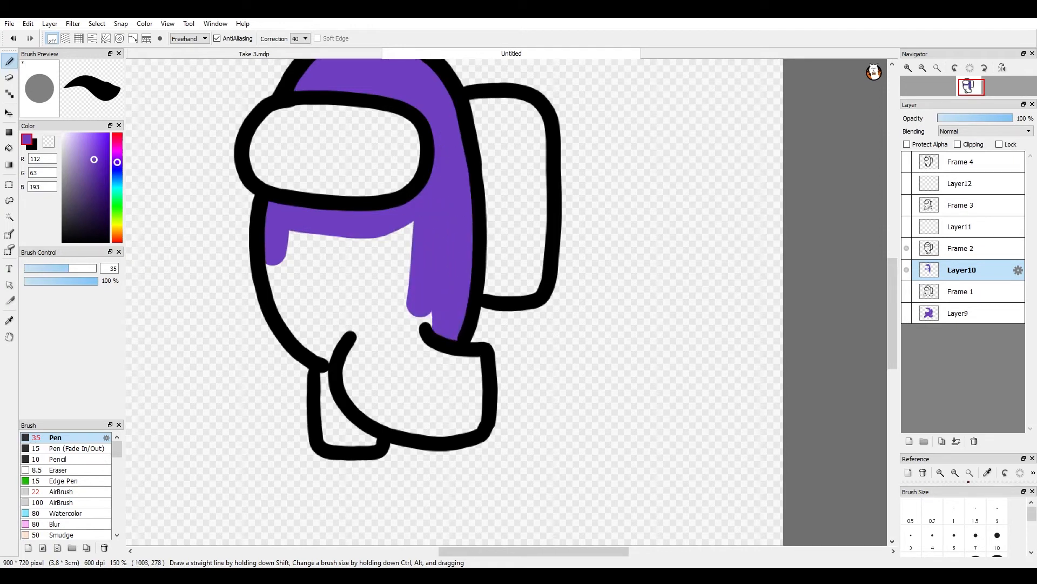
{"action": "mouse_move", "coordinate": [268, 246]}
{"action": "left_mouse_down"}
{"action": "mouse_move", "coordinate": [288, 260]}
{"action": "mouse_move", "coordinate": [296, 329]}
{"action": "mouse_move", "coordinate": [324, 347]}
{"action": "mouse_move", "coordinate": [321, 254]}
{"action": "mouse_move", "coordinate": [381, 306]}
{"action": "mouse_move", "coordinate": [412, 258]}
{"action": "mouse_move", "coordinate": [350, 368]}
{"action": "mouse_move", "coordinate": [424, 430]}
{"action": "mouse_move", "coordinate": [478, 376]}
{"action": "mouse_move", "coordinate": [428, 383]}
{"action": "mouse_move", "coordinate": [433, 398]}
{"action": "mouse_move", "coordinate": [364, 374]}
{"action": "mouse_move", "coordinate": [344, 383]}
{"action": "mouse_move", "coordinate": [330, 412]}
{"action": "mouse_move", "coordinate": [367, 446]}
{"action": "mouse_move", "coordinate": [361, 413]}
{"action": "mouse_move", "coordinate": [477, 279]}
{"action": "mouse_move", "coordinate": [530, 287]}
{"action": "mouse_move", "coordinate": [537, 125]}
{"action": "mouse_move", "coordinate": [496, 173]}
{"action": "mouse_move", "coordinate": [494, 273]}
{"action": "left_mouse_up"}
Show Frame 3 with Layer11 beneath it selected, and hide Frame 2 and its colour layer.
{"action": "left_click", "coordinate": [907, 205]}
{"action": "left_click", "coordinate": [907, 227]}
{"action": "left_click", "coordinate": [906, 249]}
{"action": "left_click", "coordinate": [906, 270]}
{"action": "left_click", "coordinate": [960, 227]}
{"action": "scroll", "coordinate": [465, 229], "scroll_direction": "down", "scroll_amount": 1}
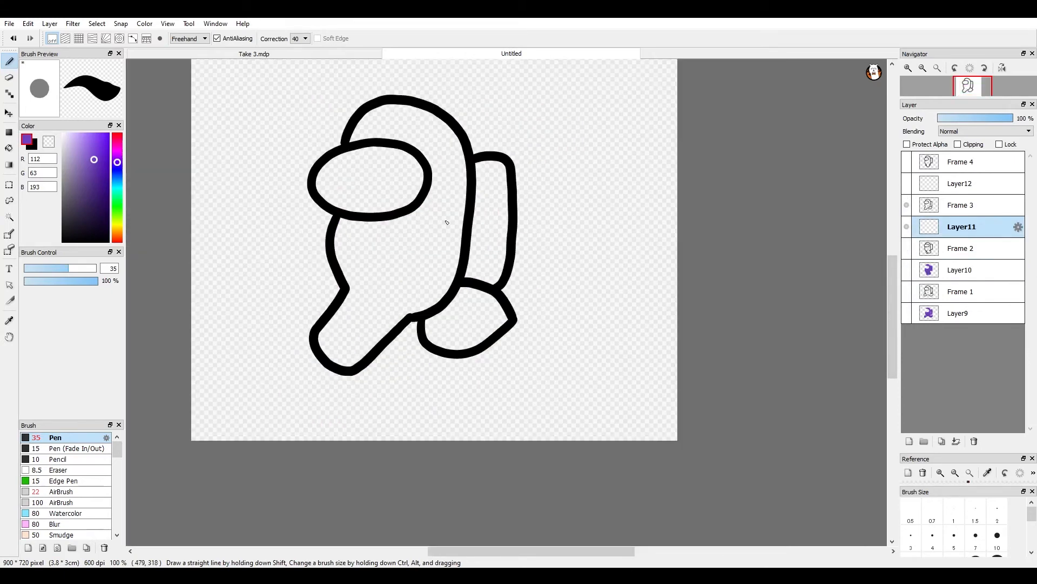
Paint the body, helmet, backpack and rear foot of the Frame 3 character purple on Layer11, leaving the visor empty.
{"action": "scroll", "coordinate": [447, 222], "scroll_direction": "up", "scroll_amount": 1}
{"action": "mouse_move", "coordinate": [340, 209]}
{"action": "left_mouse_down"}
{"action": "mouse_move", "coordinate": [357, 321]}
{"action": "mouse_move", "coordinate": [317, 395]}
{"action": "mouse_move", "coordinate": [371, 412]}
{"action": "mouse_move", "coordinate": [353, 375]}
{"action": "mouse_move", "coordinate": [433, 306]}
{"action": "mouse_move", "coordinate": [461, 331]}
{"action": "mouse_move", "coordinate": [521, 213]}
{"action": "mouse_move", "coordinate": [469, 253]}
{"action": "mouse_move", "coordinate": [390, 255]}
{"action": "mouse_move", "coordinate": [351, 227]}
{"action": "mouse_move", "coordinate": [461, 202]}
{"action": "mouse_move", "coordinate": [494, 154]}
{"action": "left_mouse_up"}
{"action": "scroll", "coordinate": [400, 177], "scroll_direction": "down", "scroll_amount": 1}
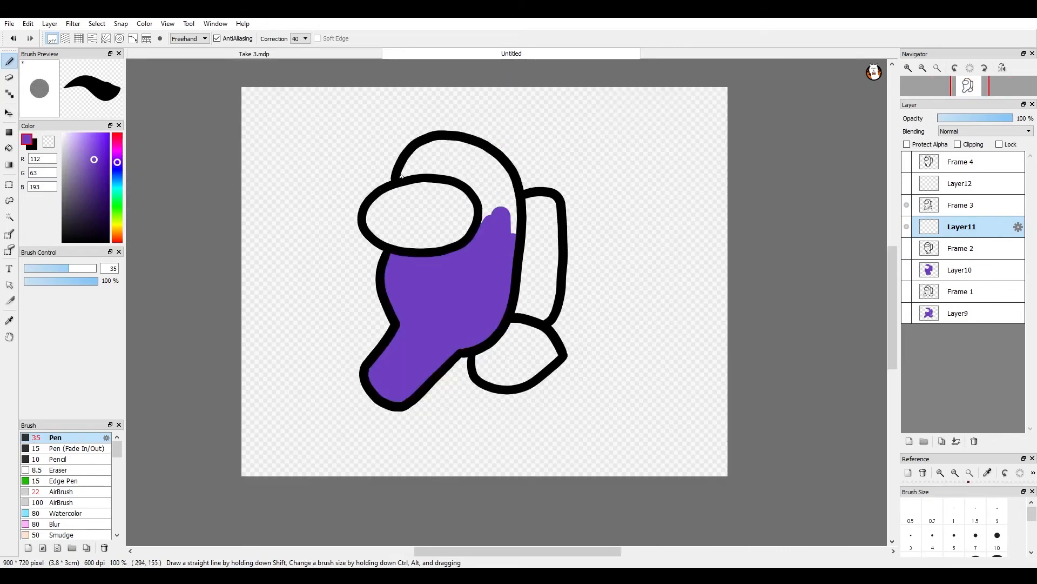
{"action": "mouse_move", "coordinate": [401, 177]}
{"action": "left_mouse_down"}
{"action": "mouse_move", "coordinate": [416, 161]}
{"action": "mouse_move", "coordinate": [484, 158]}
{"action": "mouse_move", "coordinate": [510, 229]}
{"action": "mouse_move", "coordinate": [486, 225]}
{"action": "mouse_move", "coordinate": [417, 169]}
{"action": "left_mouse_up"}
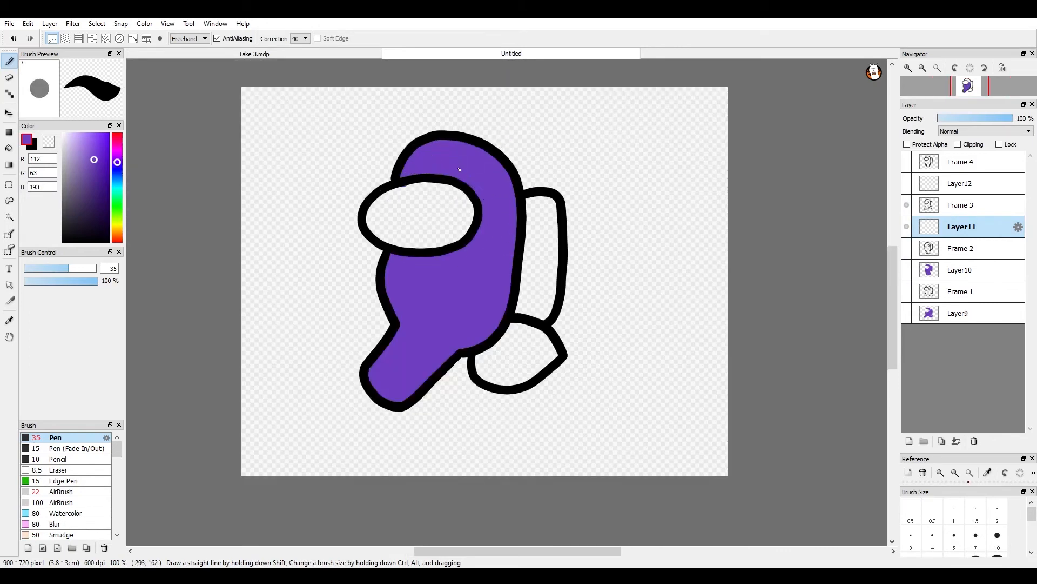
{"action": "scroll", "coordinate": [518, 205], "scroll_direction": "up", "scroll_amount": 2}
{"action": "mouse_move", "coordinate": [530, 202]}
{"action": "left_mouse_down"}
{"action": "mouse_move", "coordinate": [591, 262]}
{"action": "mouse_move", "coordinate": [531, 416]}
{"action": "mouse_move", "coordinate": [484, 437]}
{"action": "mouse_move", "coordinate": [504, 478]}
{"action": "mouse_move", "coordinate": [540, 397]}
{"action": "left_mouse_up"}
{"action": "scroll", "coordinate": [571, 255], "scroll_direction": "down", "scroll_amount": 1}
Show only Frame 4 and Layer12, and paint that character's body, backpack and feet purple on Layer12.
{"action": "left_click", "coordinate": [908, 227]}
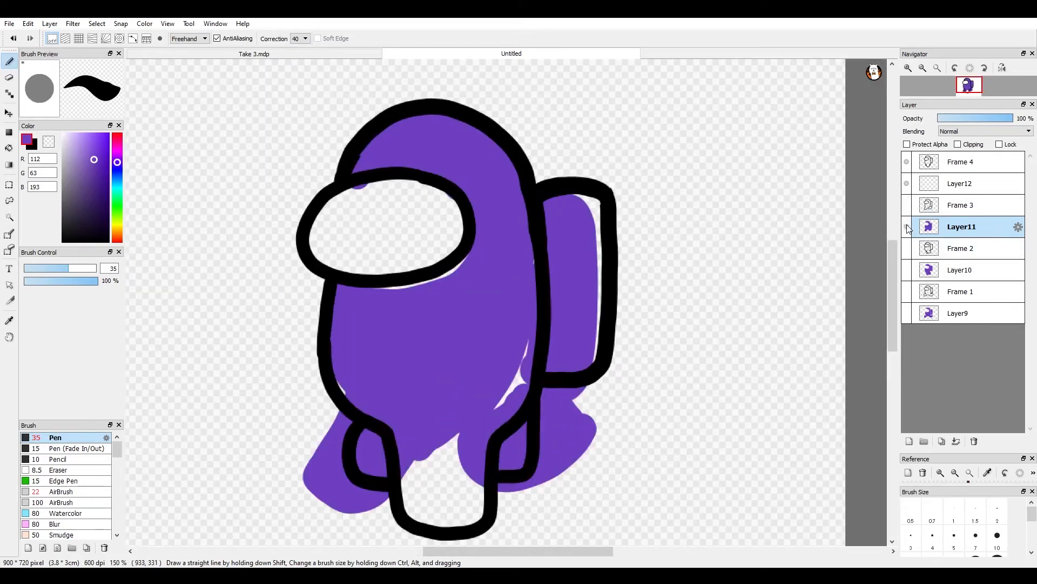
{"action": "left_click", "coordinate": [907, 227]}
{"action": "left_click", "coordinate": [960, 183]}
{"action": "mouse_move", "coordinate": [346, 273]}
{"action": "left_mouse_down"}
{"action": "mouse_move", "coordinate": [358, 362]}
{"action": "mouse_move", "coordinate": [350, 383]}
{"action": "mouse_move", "coordinate": [405, 473]}
{"action": "mouse_move", "coordinate": [372, 437]}
{"action": "mouse_move", "coordinate": [390, 471]}
{"action": "mouse_move", "coordinate": [417, 499]}
{"action": "mouse_move", "coordinate": [481, 478]}
{"action": "mouse_move", "coordinate": [415, 509]}
{"action": "mouse_move", "coordinate": [364, 297]}
{"action": "mouse_move", "coordinate": [473, 247]}
{"action": "mouse_move", "coordinate": [422, 168]}
{"action": "mouse_move", "coordinate": [356, 175]}
{"action": "mouse_move", "coordinate": [444, 129]}
{"action": "mouse_move", "coordinate": [516, 296]}
{"action": "mouse_move", "coordinate": [435, 165]}
{"action": "mouse_move", "coordinate": [481, 194]}
{"action": "mouse_move", "coordinate": [522, 335]}
{"action": "mouse_move", "coordinate": [514, 440]}
{"action": "mouse_move", "coordinate": [439, 309]}
{"action": "mouse_move", "coordinate": [391, 335]}
{"action": "mouse_move", "coordinate": [459, 283]}
{"action": "mouse_move", "coordinate": [423, 333]}
{"action": "mouse_move", "coordinate": [569, 367]}
{"action": "mouse_move", "coordinate": [597, 251]}
{"action": "mouse_move", "coordinate": [547, 206]}
{"action": "mouse_move", "coordinate": [570, 268]}
{"action": "mouse_move", "coordinate": [565, 335]}
{"action": "left_mouse_up"}
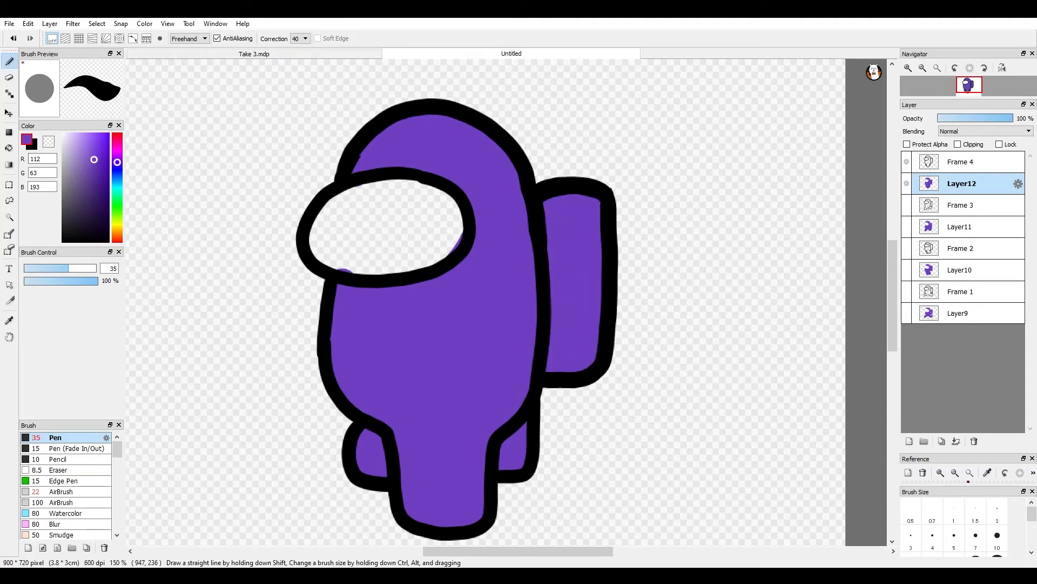
{"action": "key", "text": "alt+Tab"}
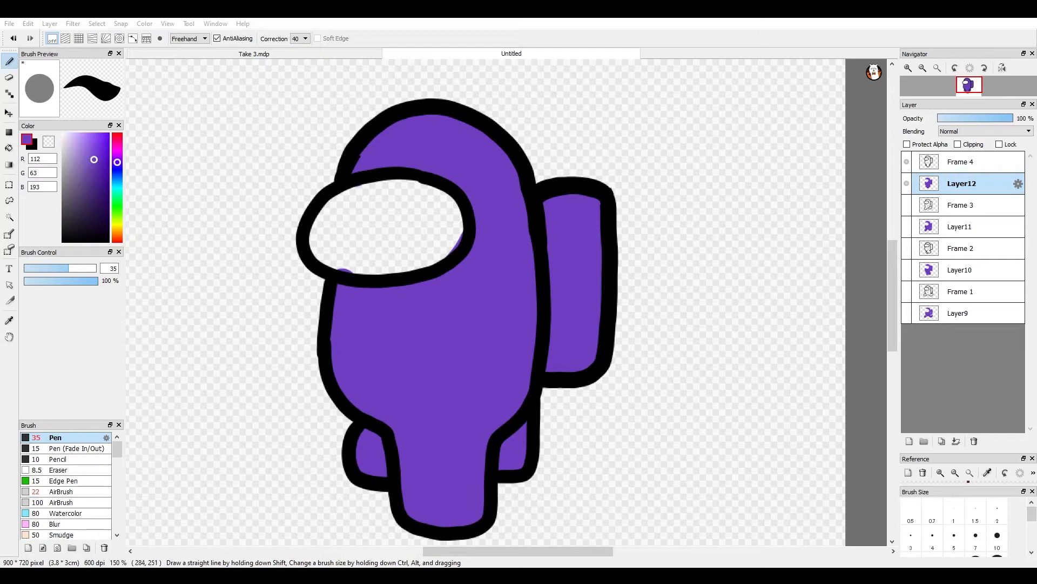
{"action": "scroll", "coordinate": [275, 185], "scroll_direction": "down", "scroll_amount": 2}
{"action": "scroll", "coordinate": [302, 190], "scroll_direction": "up", "scroll_amount": 5}
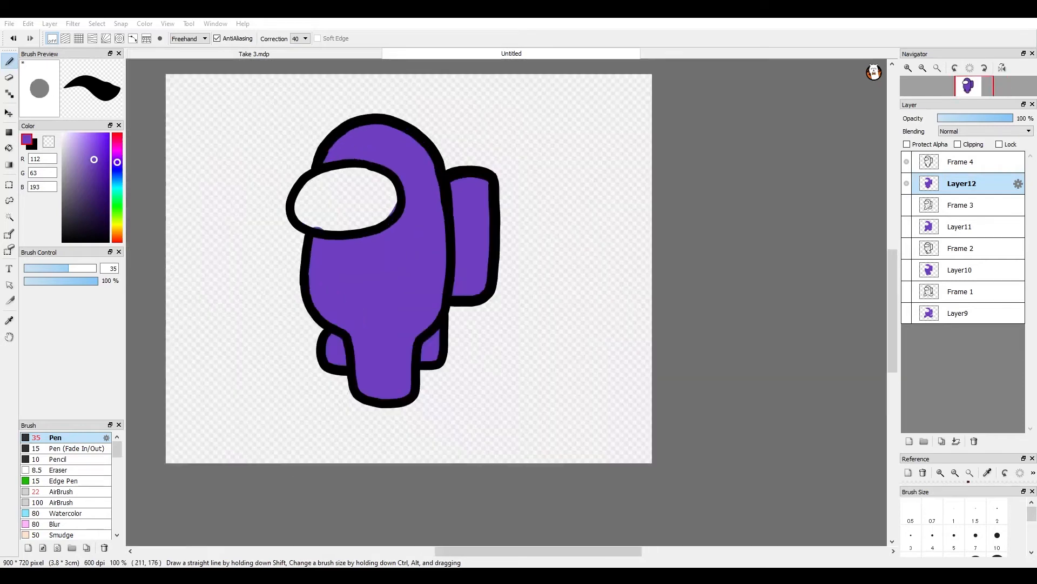
{"action": "scroll", "coordinate": [480, 262], "scroll_direction": "down", "scroll_amount": 2}
{"action": "scroll", "coordinate": [536, 389], "scroll_direction": "down", "scroll_amount": 2}
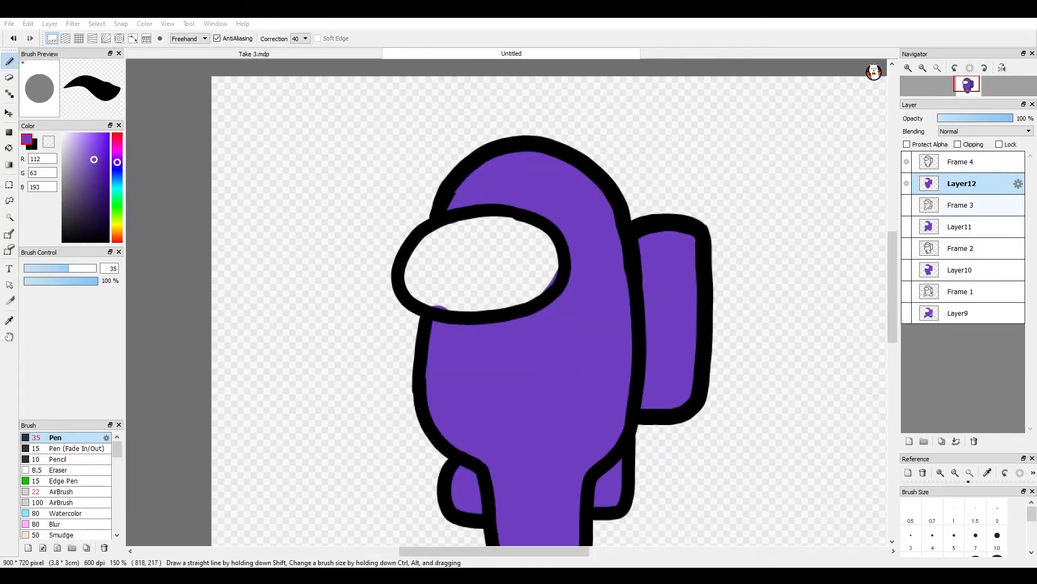
Compare the purple fills of Layer12, Layer11 and Layer10 without line art, ending with Frame 4 shown and Layer12 selected.
{"action": "left_click", "coordinate": [955, 202]}
{"action": "left_click", "coordinate": [907, 184]}
{"action": "left_click", "coordinate": [907, 163]}
{"action": "left_click", "coordinate": [906, 184]}
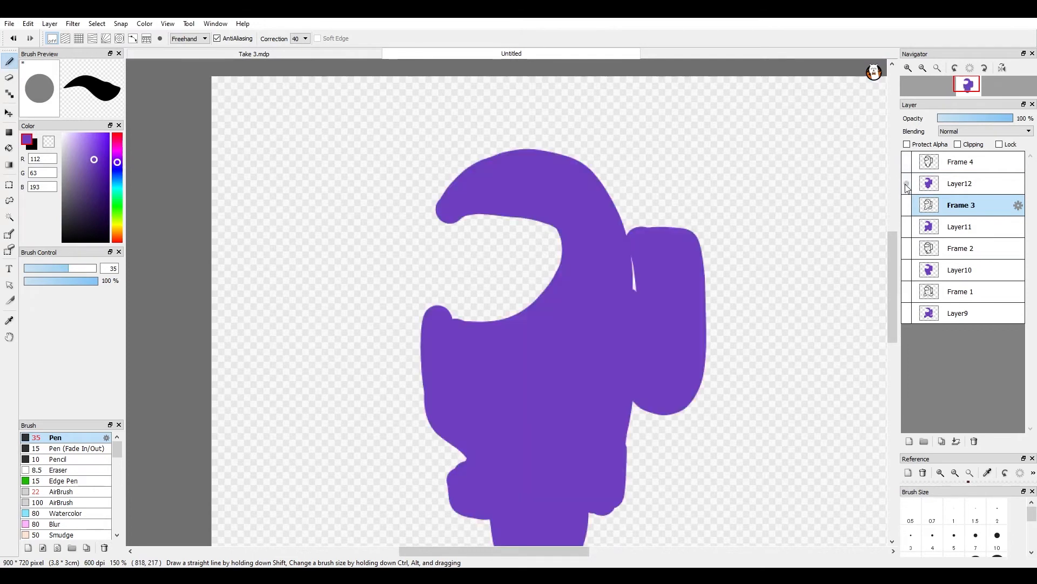
{"action": "left_click", "coordinate": [906, 227]}
{"action": "left_click", "coordinate": [907, 269]}
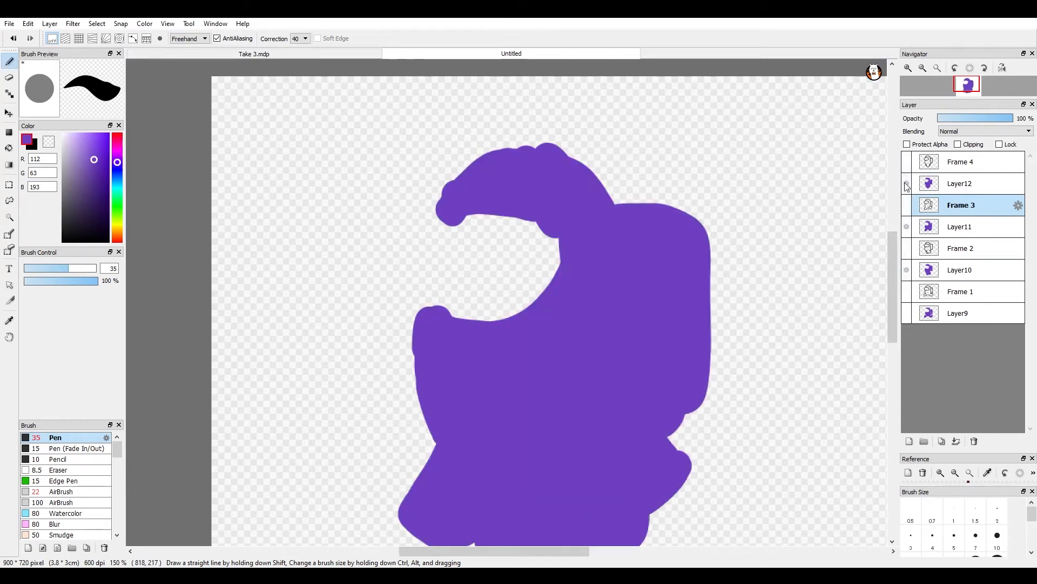
{"action": "left_click", "coordinate": [907, 184]}
{"action": "left_click", "coordinate": [906, 227]}
{"action": "left_click", "coordinate": [906, 270]}
{"action": "left_click", "coordinate": [907, 183]}
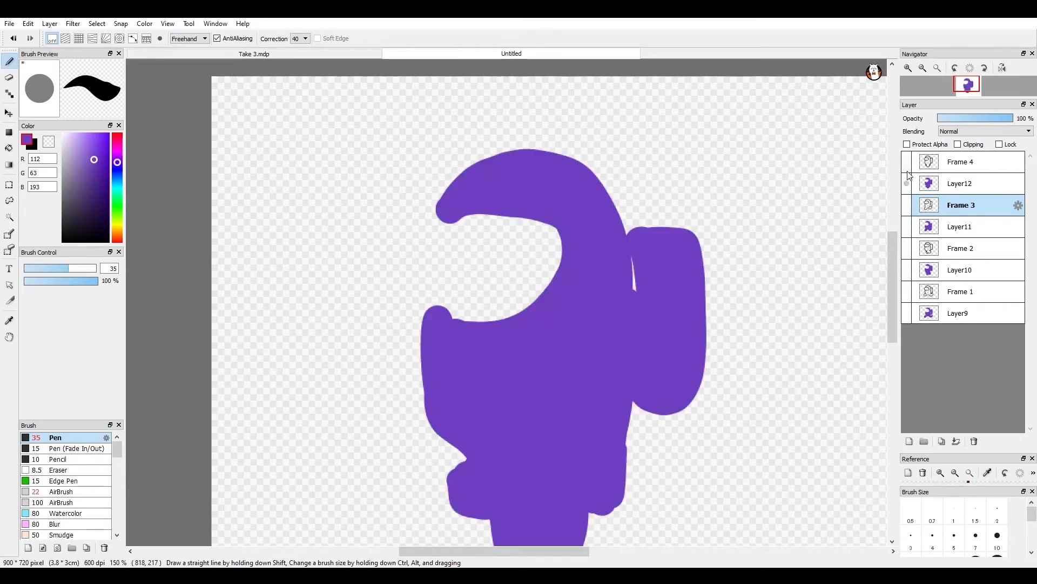
{"action": "left_click", "coordinate": [907, 162]}
{"action": "left_click", "coordinate": [956, 186]}
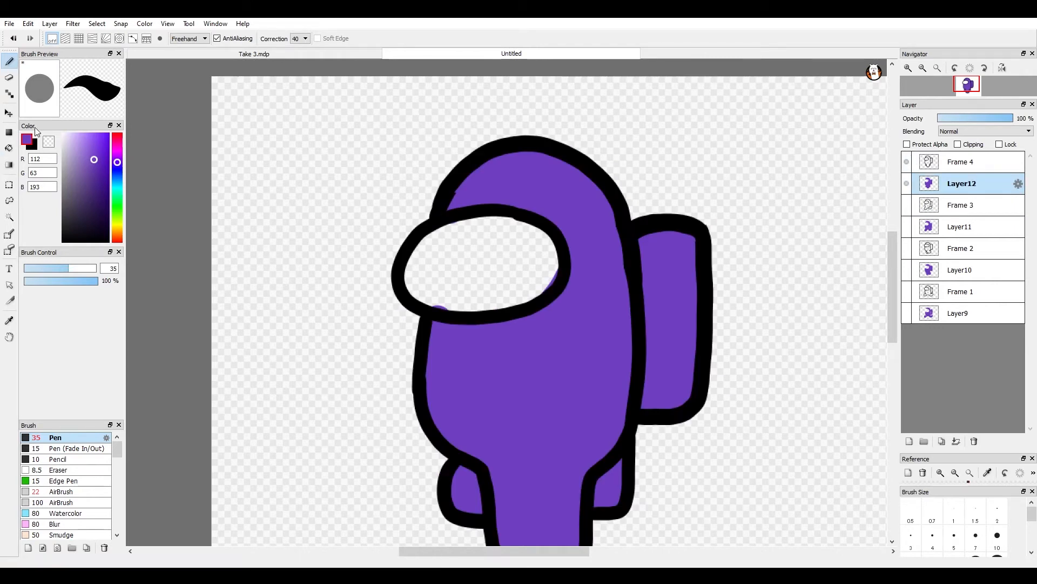
Choose a darker purple (RGB 98, 56, 170) and shade the lower part of the backpack on Layer12.
{"action": "left_click", "coordinate": [95, 161]}
{"action": "left_click", "coordinate": [94, 169]}
{"action": "scroll", "coordinate": [370, 213], "scroll_direction": "down", "scroll_amount": 2}
{"action": "scroll", "coordinate": [492, 301], "scroll_direction": "up", "scroll_amount": 3}
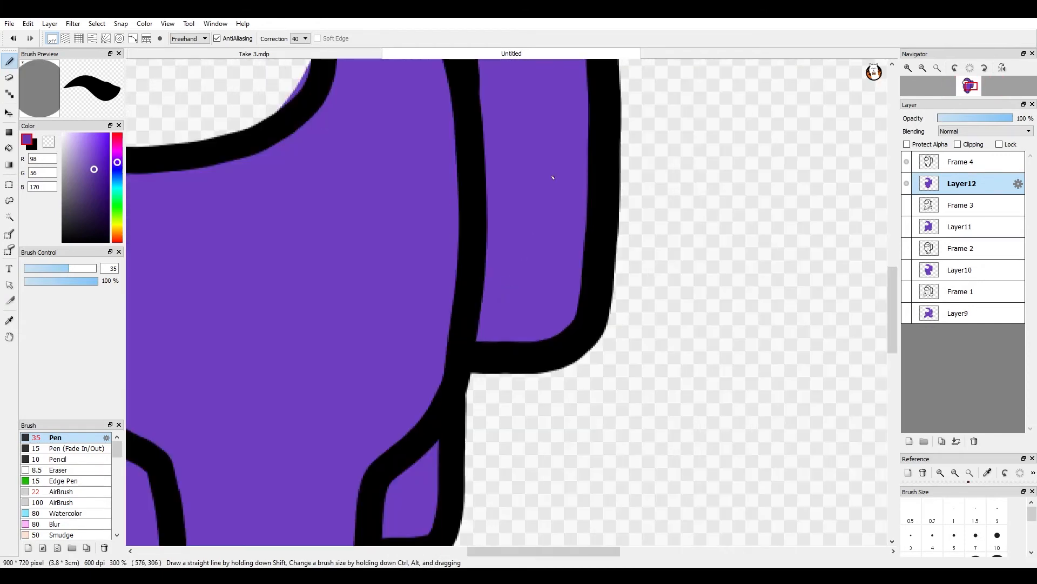
{"action": "scroll", "coordinate": [551, 176], "scroll_direction": "down", "scroll_amount": 2}
{"action": "scroll", "coordinate": [542, 168], "scroll_direction": "up", "scroll_amount": 1}
{"action": "scroll", "coordinate": [542, 168], "scroll_direction": "up", "scroll_amount": 1}
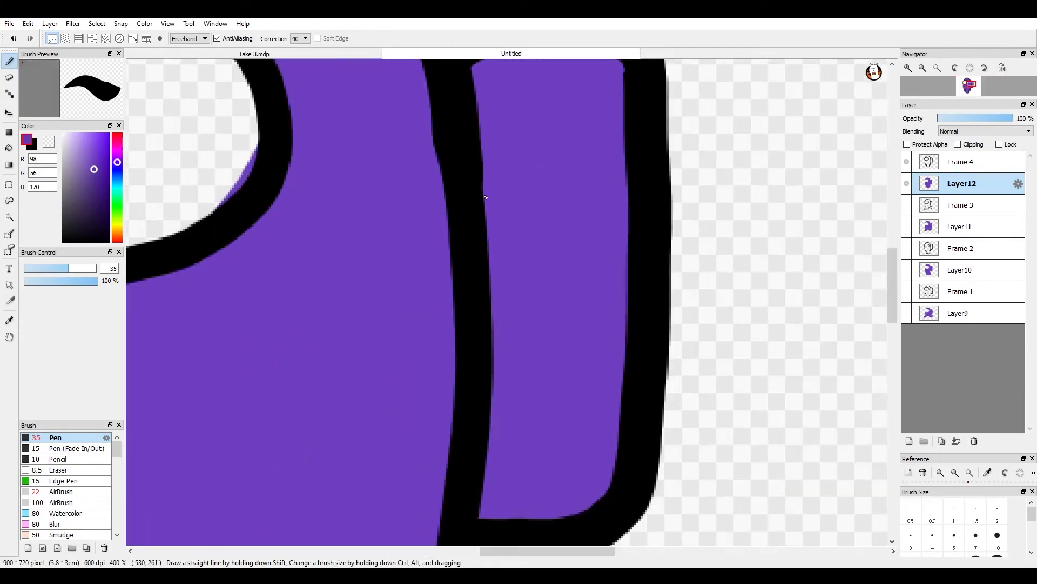
{"action": "mouse_move", "coordinate": [508, 210]}
{"action": "left_mouse_down"}
{"action": "mouse_move", "coordinate": [504, 167]}
{"action": "mouse_move", "coordinate": [603, 249]}
{"action": "mouse_move", "coordinate": [551, 357]}
{"action": "mouse_move", "coordinate": [497, 422]}
{"action": "mouse_move", "coordinate": [523, 486]}
{"action": "mouse_move", "coordinate": [597, 387]}
{"action": "mouse_move", "coordinate": [619, 400]}
{"action": "left_mouse_up"}
{"action": "scroll", "coordinate": [550, 479], "scroll_direction": "down", "scroll_amount": 4}
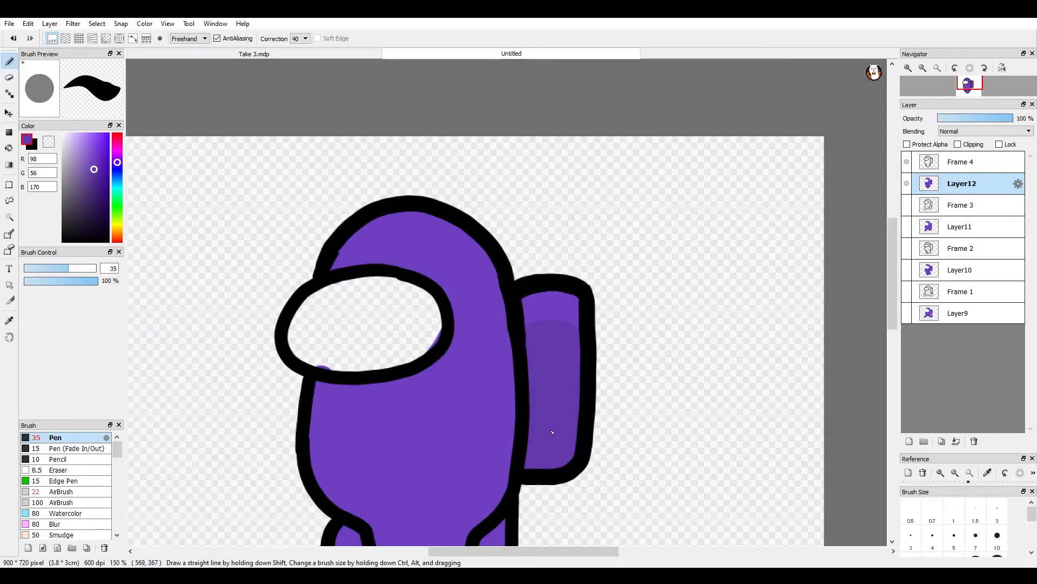
Fill the two small rear leg areas on either side of the front leg with the darker purple.
{"action": "scroll", "coordinate": [374, 420], "scroll_direction": "up", "scroll_amount": 3}
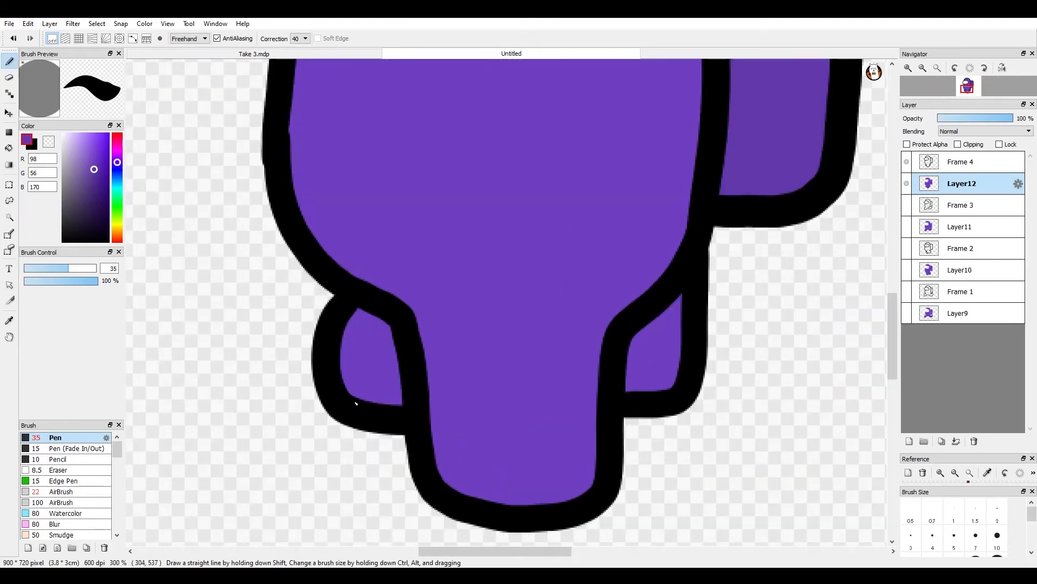
{"action": "mouse_move", "coordinate": [357, 313]}
{"action": "left_mouse_down"}
{"action": "mouse_move", "coordinate": [373, 330]}
{"action": "mouse_move", "coordinate": [389, 396]}
{"action": "left_mouse_up"}
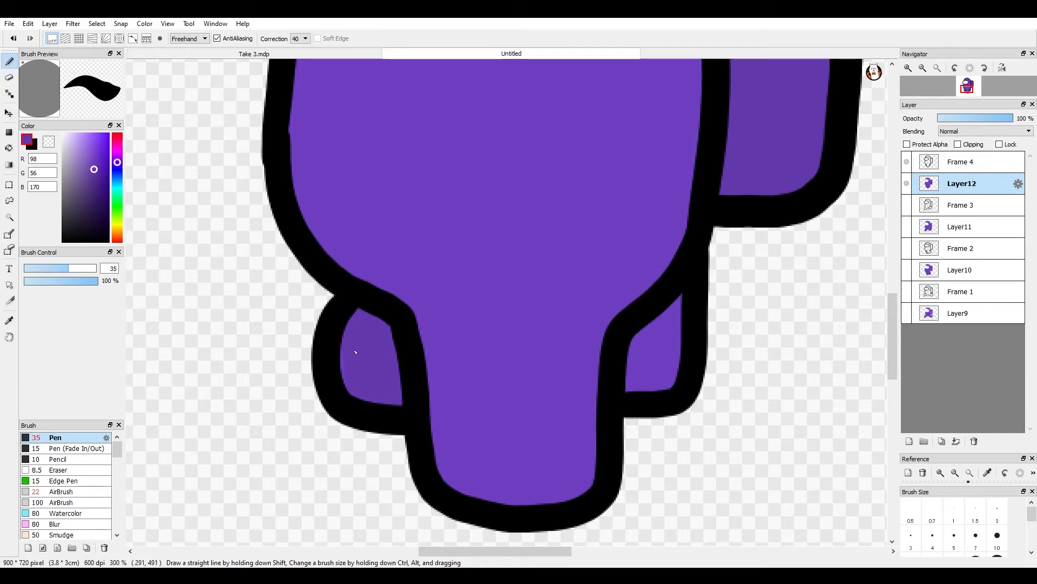
{"action": "left_click_drag", "start_coordinate": [639, 388], "coordinate": [656, 335]}
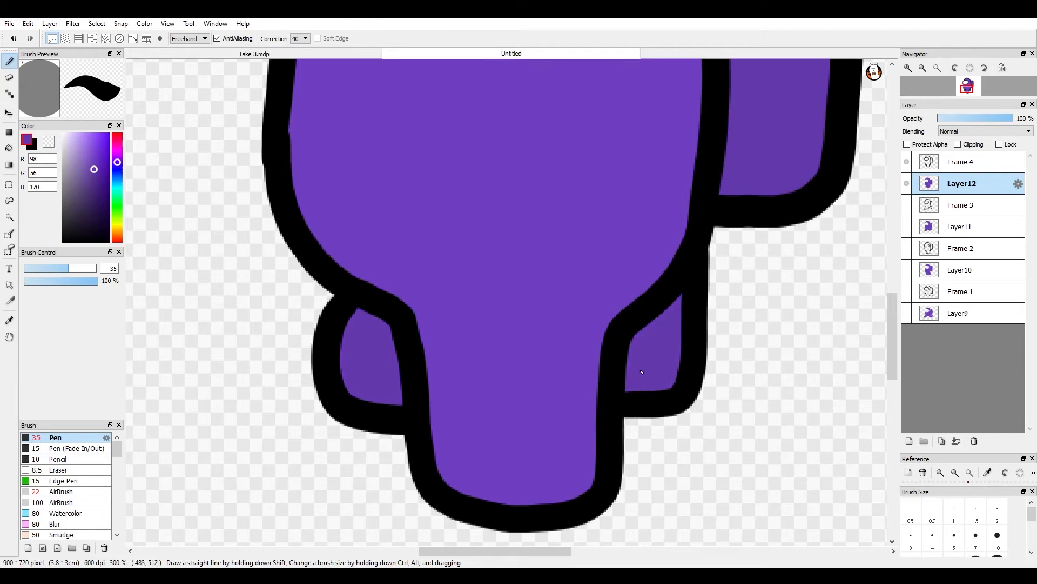
Paint a curved band of darker purple shadow on the body directly beneath the visor.
{"action": "scroll", "coordinate": [642, 372], "scroll_direction": "down", "scroll_amount": 3}
{"action": "scroll", "coordinate": [558, 242], "scroll_direction": "up", "scroll_amount": 4}
{"action": "mouse_move", "coordinate": [458, 297]}
{"action": "left_mouse_down"}
{"action": "mouse_move", "coordinate": [640, 292]}
{"action": "mouse_move", "coordinate": [713, 269]}
{"action": "mouse_move", "coordinate": [785, 212]}
{"action": "left_mouse_up"}
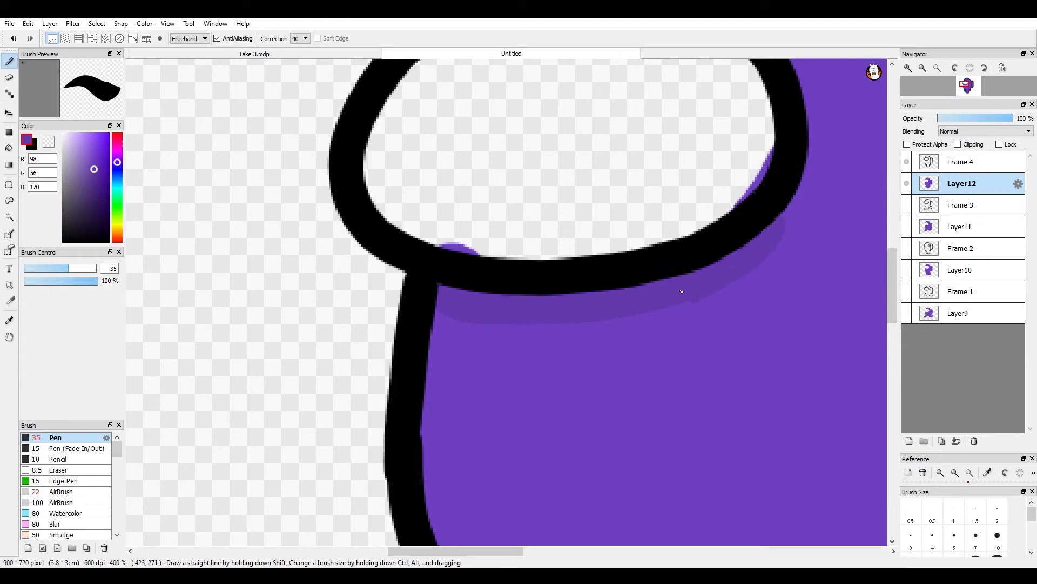
{"action": "mouse_move", "coordinate": [681, 292]}
{"action": "left_mouse_down"}
{"action": "mouse_move", "coordinate": [584, 320]}
{"action": "mouse_move", "coordinate": [429, 324]}
{"action": "left_mouse_up"}
{"action": "mouse_move", "coordinate": [530, 331]}
{"action": "left_mouse_down"}
{"action": "mouse_move", "coordinate": [611, 326]}
{"action": "mouse_move", "coordinate": [696, 293]}
{"action": "left_mouse_up"}
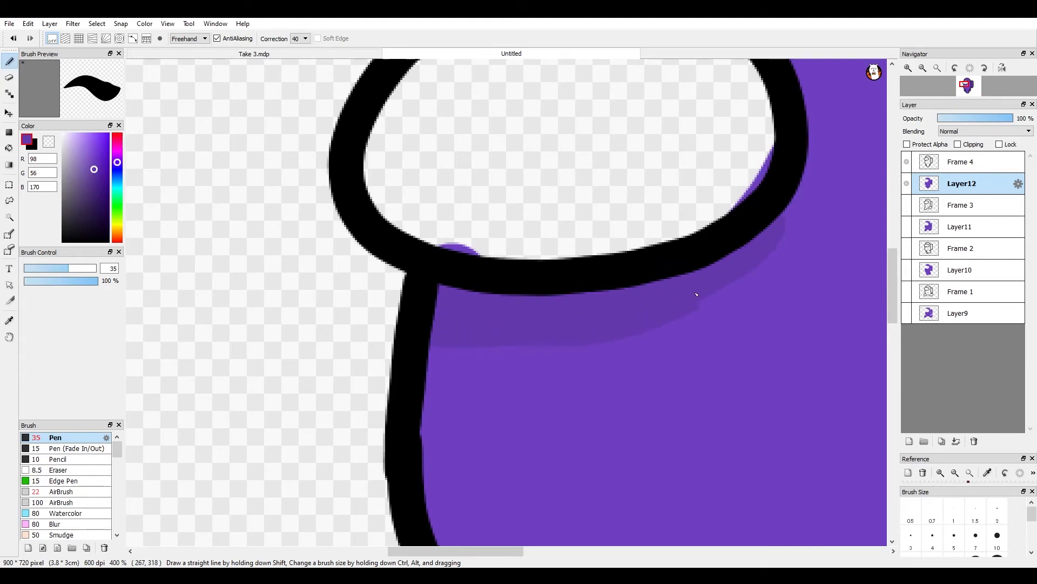
{"action": "scroll", "coordinate": [779, 209], "scroll_direction": "down", "scroll_amount": 6}
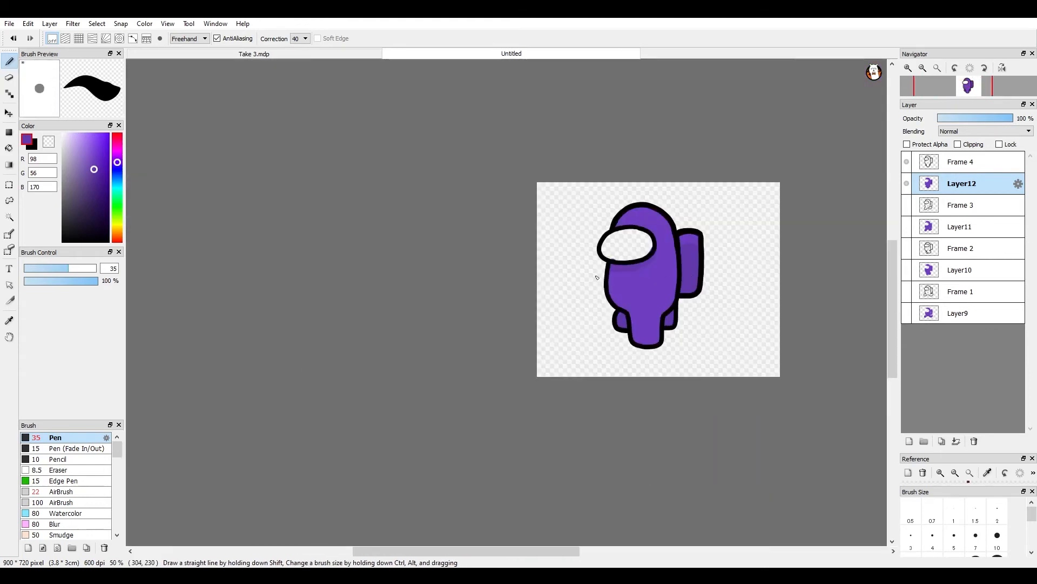
Add a darker purple shadow on the helmet along the upper edge of the visor.
{"action": "scroll", "coordinate": [665, 285], "scroll_direction": "down", "scroll_amount": 1}
{"action": "scroll", "coordinate": [513, 267], "scroll_direction": "up", "scroll_amount": 5}
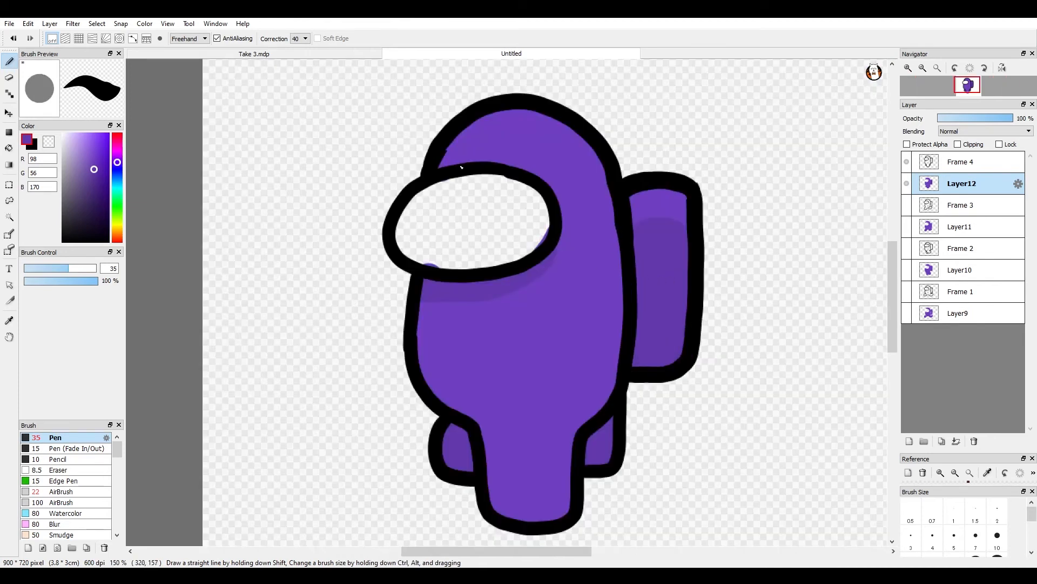
{"action": "scroll", "coordinate": [440, 156], "scroll_direction": "up", "scroll_amount": 2}
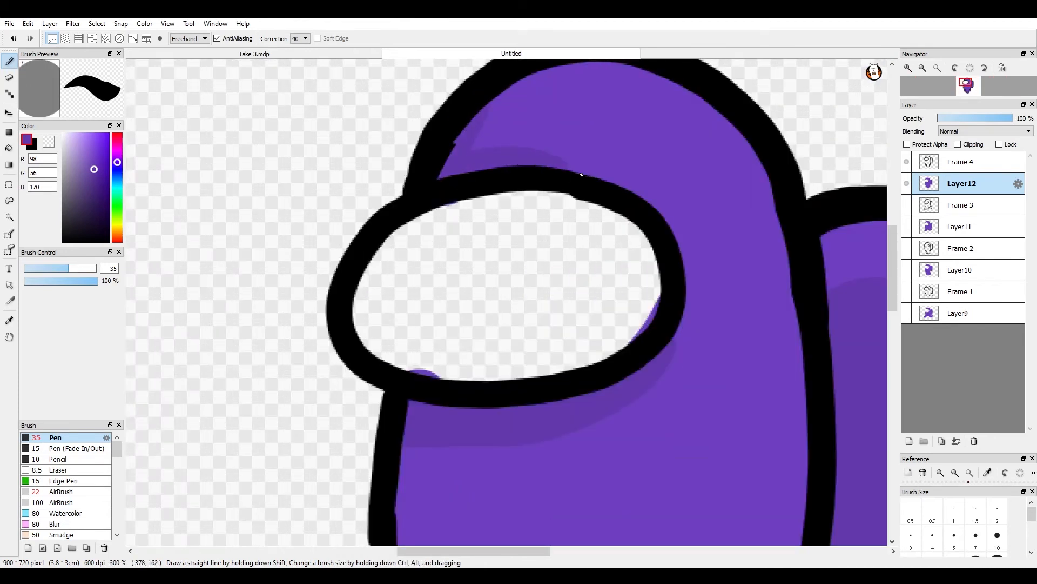
{"action": "scroll", "coordinate": [558, 154], "scroll_direction": "down", "scroll_amount": 3}
{"action": "scroll", "coordinate": [558, 154], "scroll_direction": "up", "scroll_amount": 4}
{"action": "scroll", "coordinate": [622, 378], "scroll_direction": "down", "scroll_amount": 3}
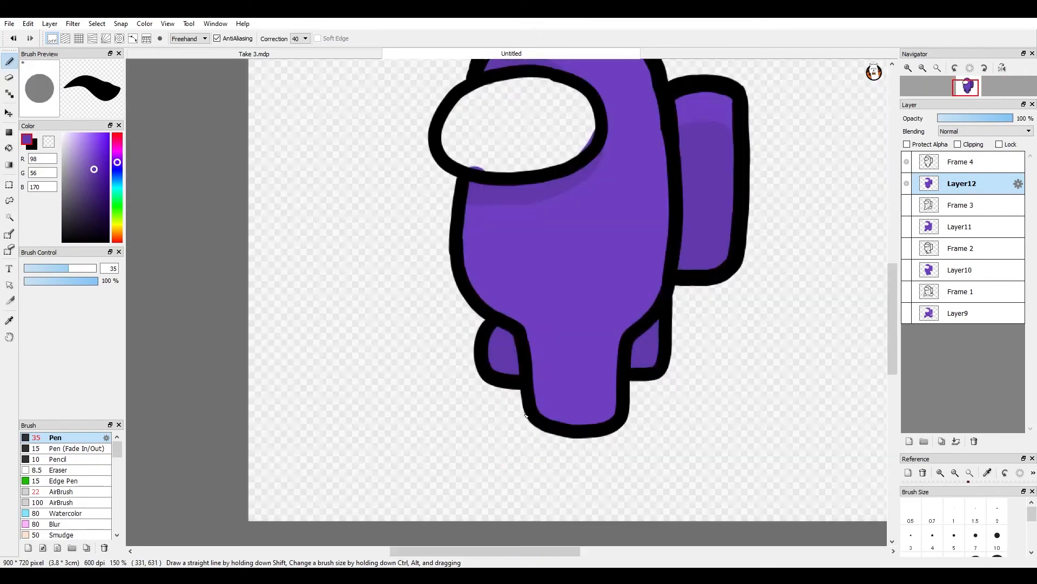
Shade both side edges of the Frame 4 character's front leg with the darker purple on Layer12.
{"action": "scroll", "coordinate": [637, 393], "scroll_direction": "up", "scroll_amount": 2}
{"action": "scroll", "coordinate": [637, 392], "scroll_direction": "down", "scroll_amount": 1}
{"action": "scroll", "coordinate": [662, 424], "scroll_direction": "up", "scroll_amount": 1}
{"action": "mouse_move", "coordinate": [486, 339]}
{"action": "left_mouse_down"}
{"action": "mouse_move", "coordinate": [536, 396]}
{"action": "mouse_move", "coordinate": [540, 488]}
{"action": "left_mouse_up"}
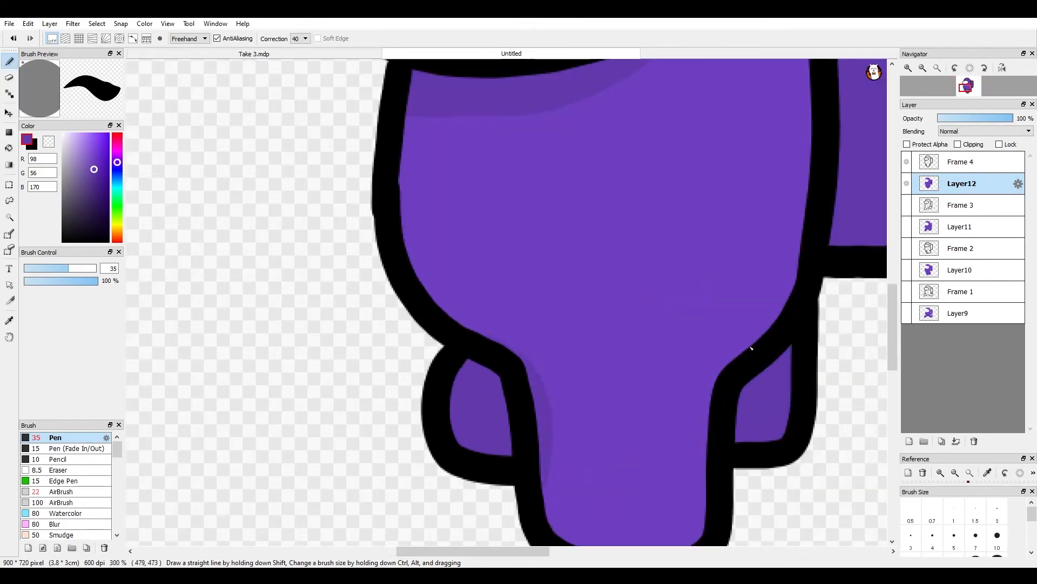
{"action": "left_click_drag", "start_coordinate": [727, 359], "coordinate": [699, 508]}
{"action": "scroll", "coordinate": [713, 523], "scroll_direction": "down", "scroll_amount": 1}
{"action": "scroll", "coordinate": [660, 435], "scroll_direction": "up", "scroll_amount": 1}
{"action": "left_click_drag", "start_coordinate": [543, 479], "coordinate": [528, 388]}
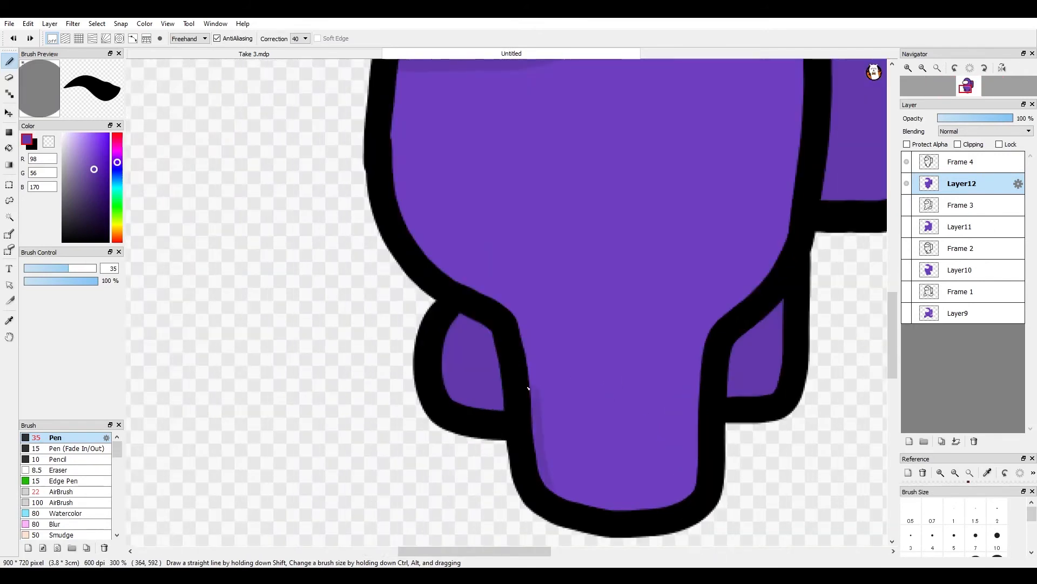
{"action": "left_click_drag", "start_coordinate": [718, 338], "coordinate": [697, 489]}
{"action": "scroll", "coordinate": [697, 489], "scroll_direction": "down", "scroll_amount": 3}
{"action": "scroll", "coordinate": [665, 314], "scroll_direction": "up", "scroll_amount": 2}
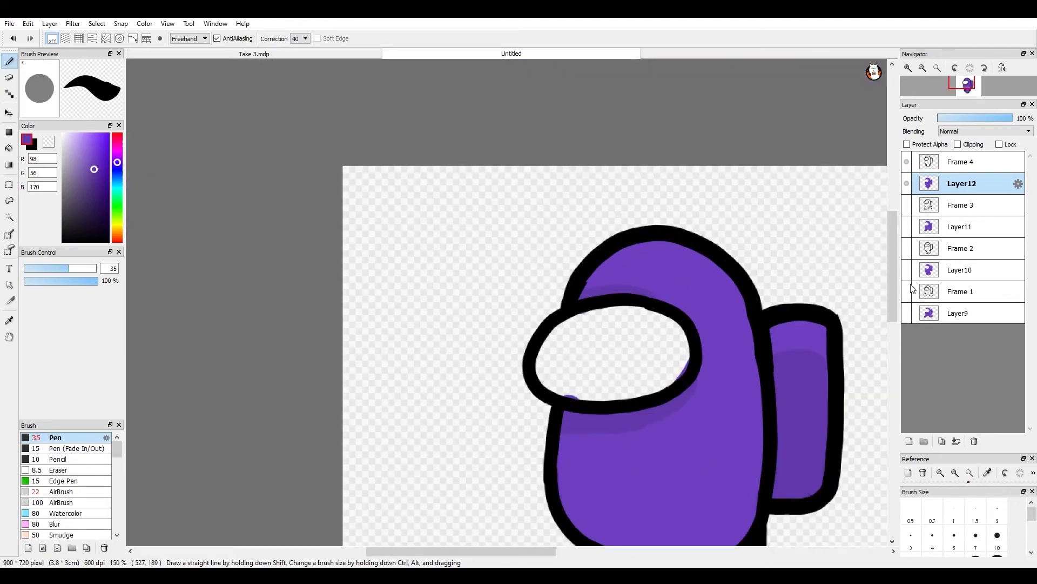
Select Layer11 and show only it and Frame 3, hiding Frame 4 and Layer12.
{"action": "left_click", "coordinate": [959, 224]}
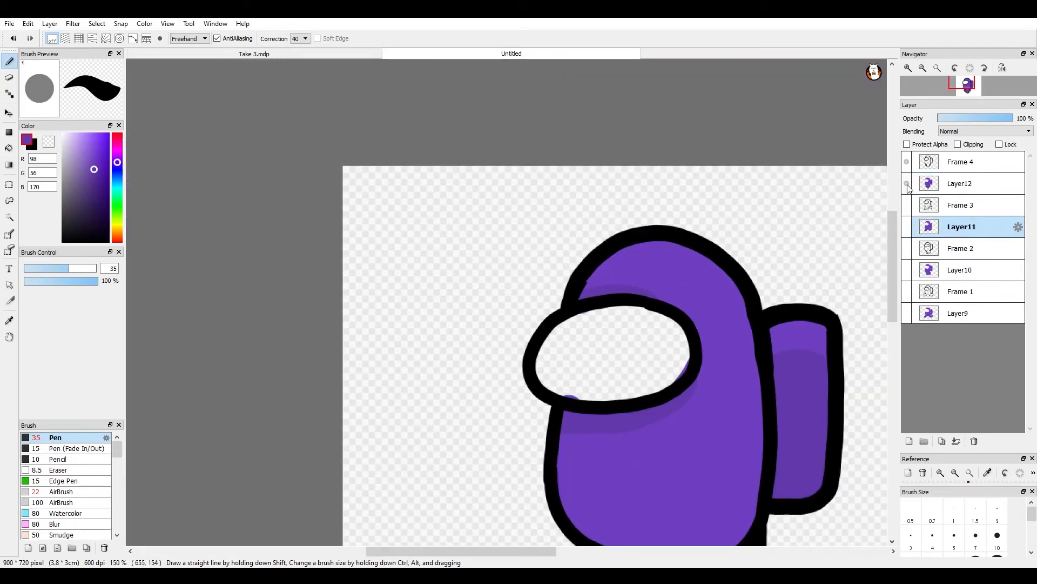
{"action": "left_click", "coordinate": [908, 227]}
{"action": "left_click", "coordinate": [907, 162]}
{"action": "left_click", "coordinate": [906, 205]}
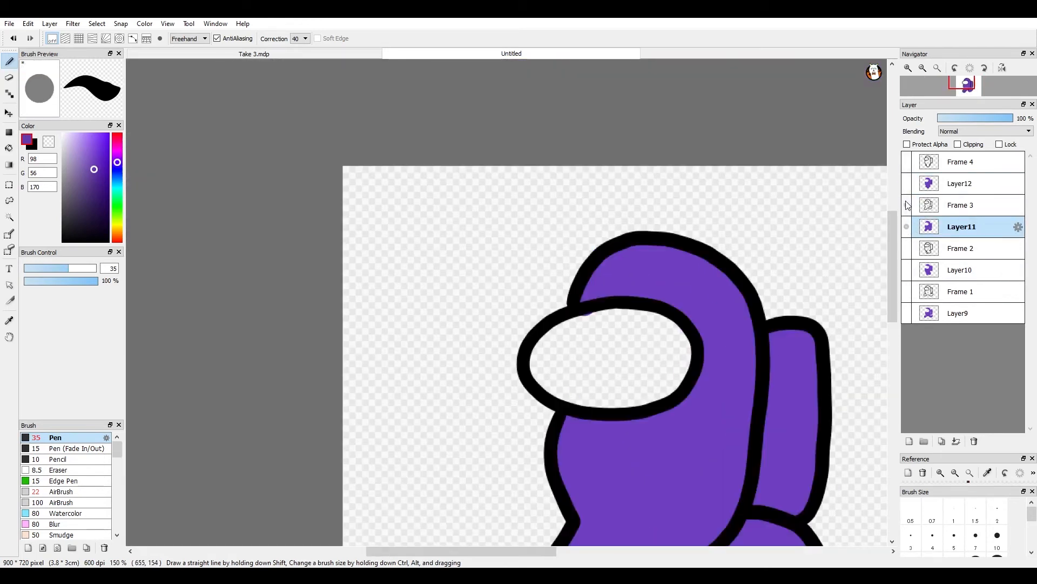
Shade the lower part of the Frame 3 character's backpack with the darker purple on Layer11.
{"action": "scroll", "coordinate": [695, 348], "scroll_direction": "down", "scroll_amount": 3}
{"action": "scroll", "coordinate": [695, 348], "scroll_direction": "up", "scroll_amount": 3}
{"action": "scroll", "coordinate": [695, 348], "scroll_direction": "up", "scroll_amount": 2}
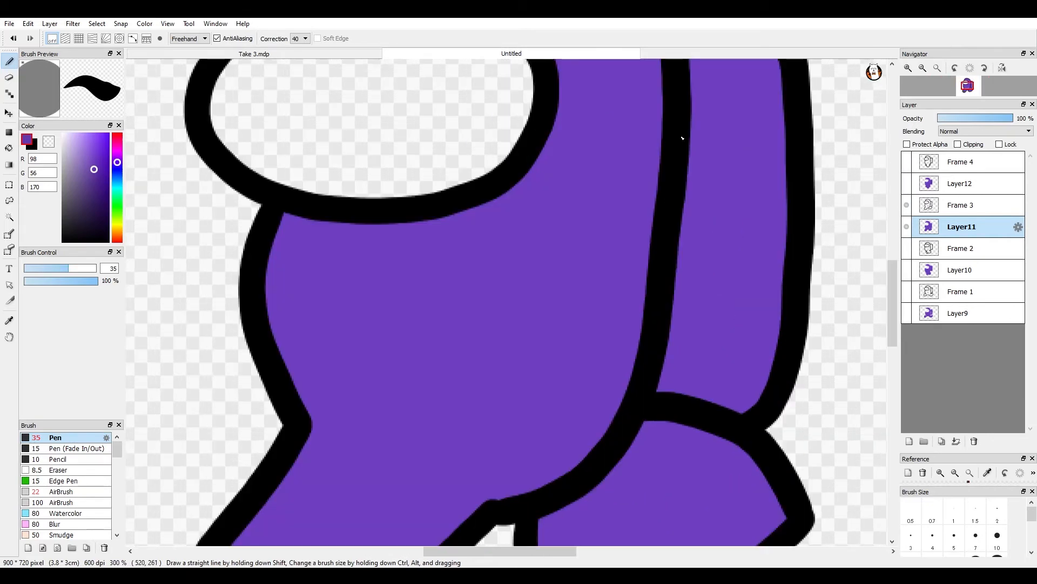
{"action": "scroll", "coordinate": [682, 138], "scroll_direction": "down", "scroll_amount": 3}
{"action": "scroll", "coordinate": [670, 176], "scroll_direction": "up", "scroll_amount": 3}
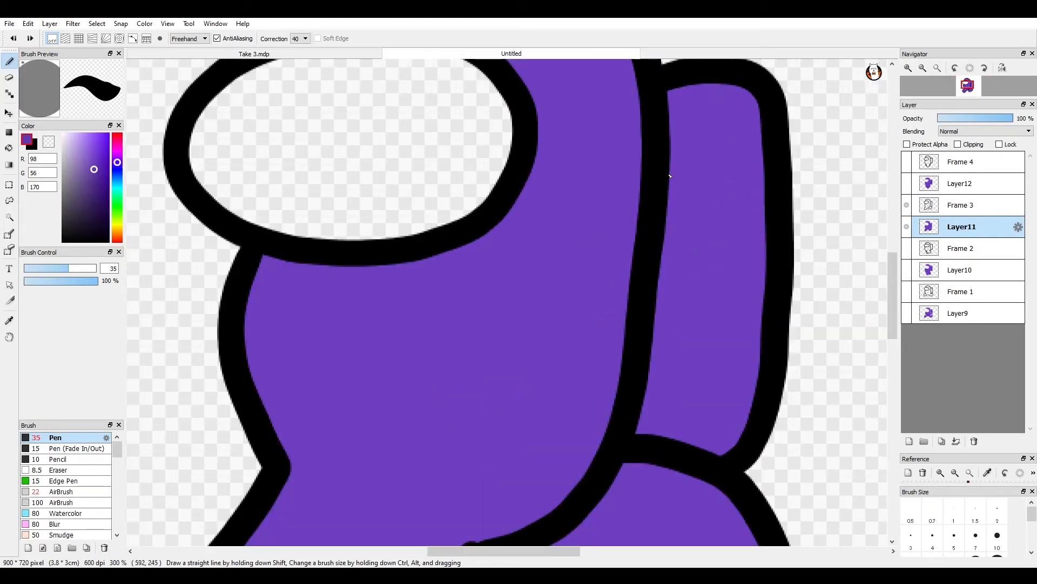
{"action": "mouse_move", "coordinate": [670, 177]}
{"action": "left_mouse_down"}
{"action": "mouse_move", "coordinate": [761, 187]}
{"action": "mouse_move", "coordinate": [742, 327]}
{"action": "mouse_move", "coordinate": [744, 201]}
{"action": "mouse_move", "coordinate": [723, 186]}
{"action": "mouse_move", "coordinate": [693, 190]}
{"action": "mouse_move", "coordinate": [674, 222]}
{"action": "mouse_move", "coordinate": [659, 347]}
{"action": "mouse_move", "coordinate": [672, 369]}
{"action": "mouse_move", "coordinate": [694, 340]}
{"action": "mouse_move", "coordinate": [720, 433]}
{"action": "left_mouse_up"}
Paint a darker purple shadow across the upper part of the rear foot, next to the body.
{"action": "scroll", "coordinate": [676, 474], "scroll_direction": "up", "scroll_amount": 1}
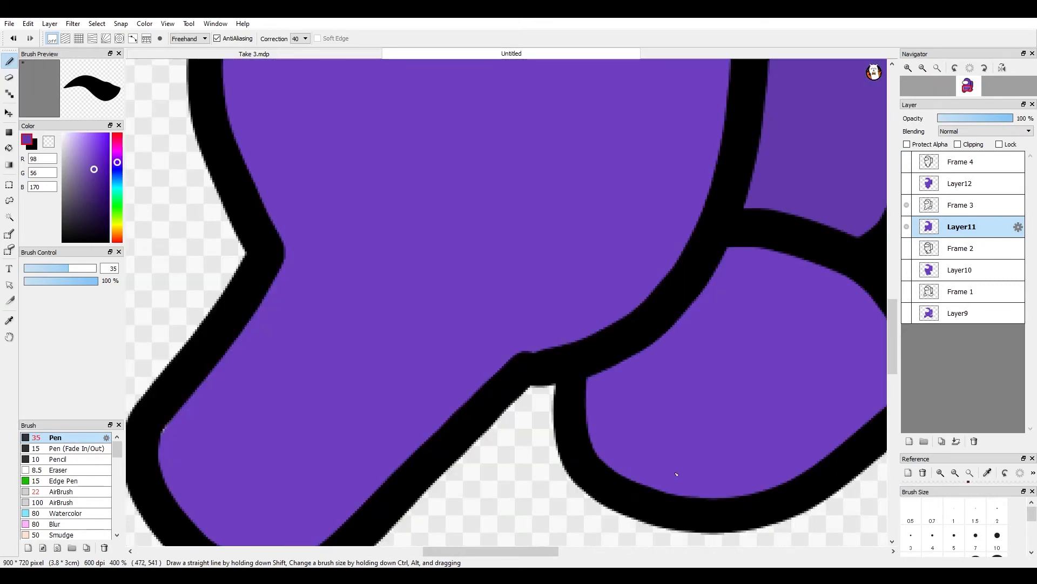
{"action": "scroll", "coordinate": [654, 327], "scroll_direction": "down", "scroll_amount": 1}
{"action": "mouse_move", "coordinate": [801, 293]}
{"action": "left_mouse_down"}
{"action": "mouse_move", "coordinate": [677, 350]}
{"action": "mouse_move", "coordinate": [603, 365]}
{"action": "mouse_move", "coordinate": [724, 283]}
{"action": "mouse_move", "coordinate": [795, 291]}
{"action": "mouse_move", "coordinate": [657, 377]}
{"action": "mouse_move", "coordinate": [610, 378]}
{"action": "left_mouse_up"}
Try to shade the lower edge of the extended front leg with the darker purple.
{"action": "scroll", "coordinate": [613, 364], "scroll_direction": "down", "scroll_amount": 2}
{"action": "scroll", "coordinate": [495, 393], "scroll_direction": "up", "scroll_amount": 1}
{"action": "left_click_drag", "start_coordinate": [670, 334], "coordinate": [552, 432]}
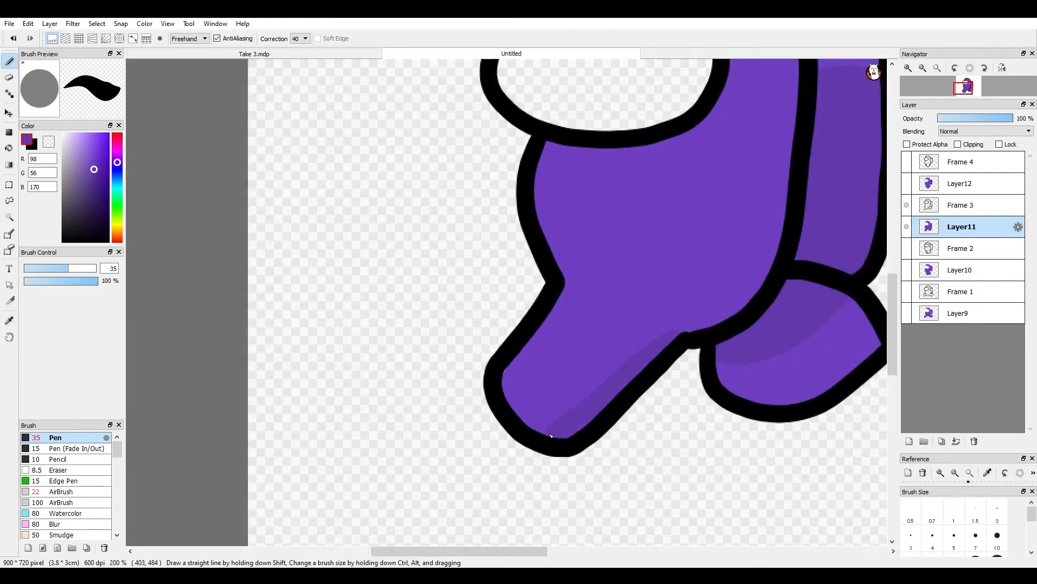
{"action": "key", "text": "ctrl+z"}
{"action": "scroll", "coordinate": [734, 316], "scroll_direction": "down", "scroll_amount": 1}
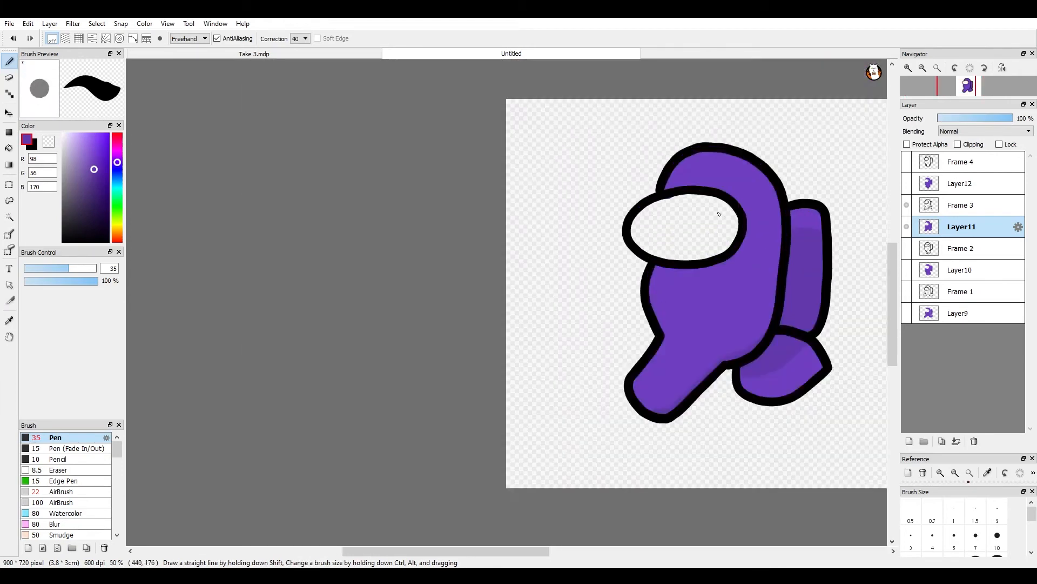
Paint darker purple shadows below and above the Frame 3 character's visor on Layer11.
{"action": "scroll", "coordinate": [727, 211], "scroll_direction": "up", "scroll_amount": 1}
{"action": "mouse_move", "coordinate": [589, 329]}
{"action": "left_mouse_down"}
{"action": "mouse_move", "coordinate": [655, 333]}
{"action": "mouse_move", "coordinate": [678, 304]}
{"action": "mouse_move", "coordinate": [590, 336]}
{"action": "left_mouse_up"}
{"action": "scroll", "coordinate": [727, 316], "scroll_direction": "up", "scroll_amount": 1}
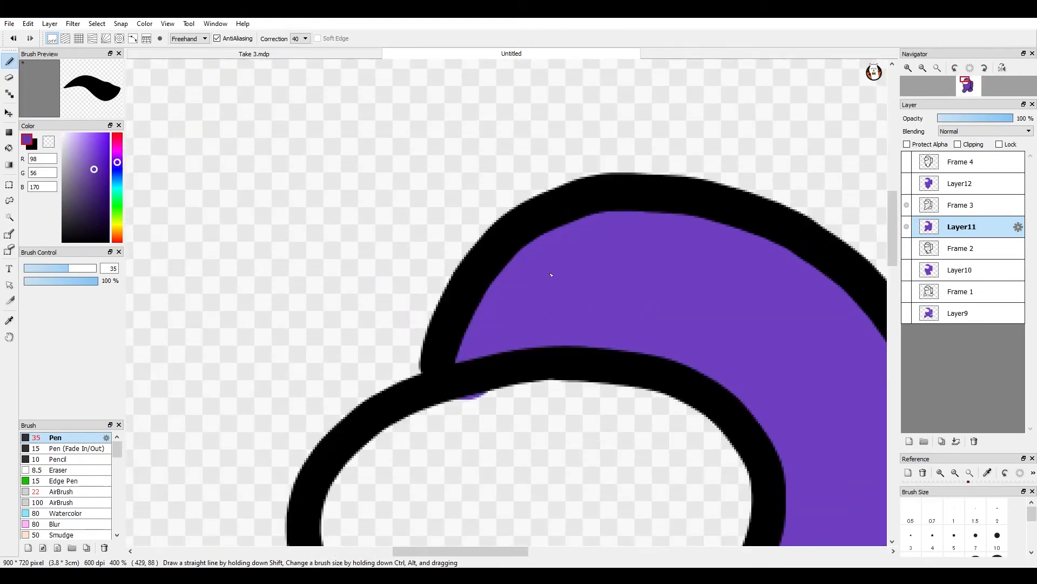
{"action": "scroll", "coordinate": [549, 275], "scroll_direction": "down", "scroll_amount": 2}
{"action": "scroll", "coordinate": [473, 327], "scroll_direction": "up", "scroll_amount": 1}
{"action": "left_click_drag", "start_coordinate": [473, 327], "coordinate": [570, 326]}
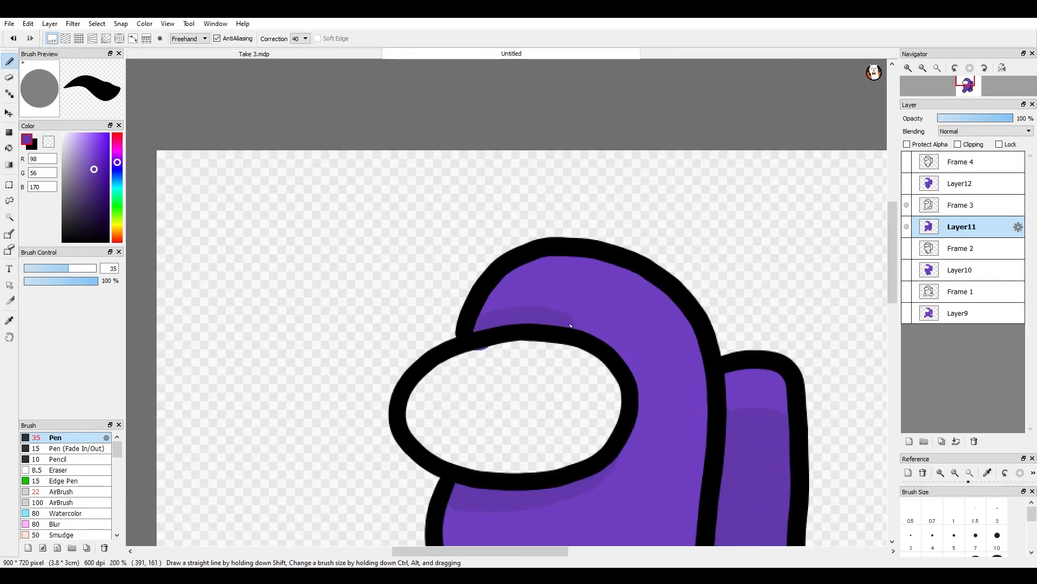
{"action": "key", "text": "ctrl+z"}
{"action": "scroll", "coordinate": [488, 315], "scroll_direction": "up", "scroll_amount": 2}
{"action": "mouse_move", "coordinate": [435, 378]}
{"action": "left_mouse_down"}
{"action": "mouse_move", "coordinate": [667, 335]}
{"action": "mouse_move", "coordinate": [691, 317]}
{"action": "left_mouse_up"}
{"action": "key", "text": "ctrl+z"}
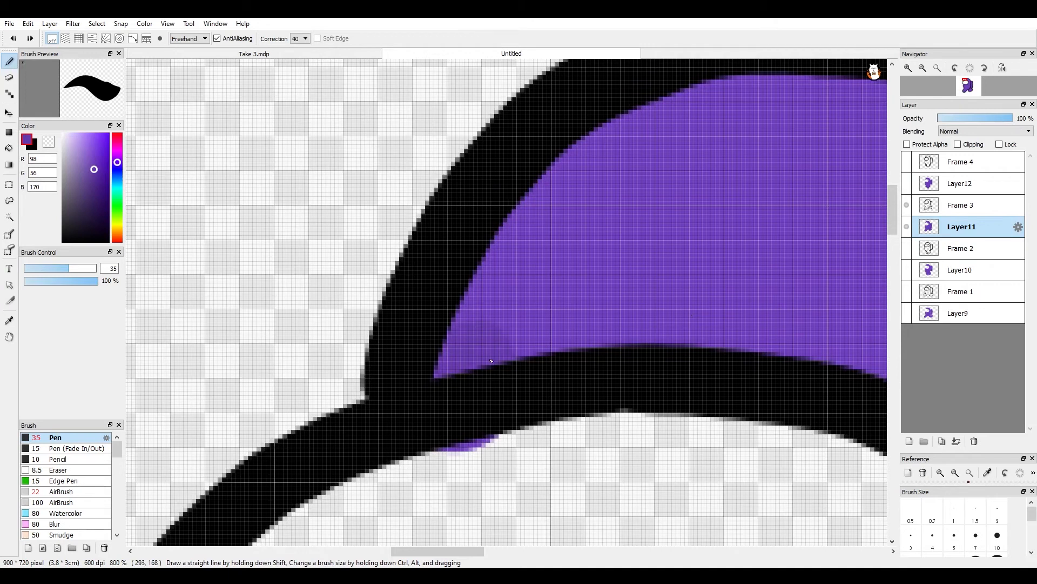
{"action": "mouse_move", "coordinate": [491, 360]}
{"action": "left_mouse_down"}
{"action": "mouse_move", "coordinate": [612, 343]}
{"action": "mouse_move", "coordinate": [801, 362]}
{"action": "left_mouse_up"}
{"action": "scroll", "coordinate": [641, 338], "scroll_direction": "down", "scroll_amount": 7}
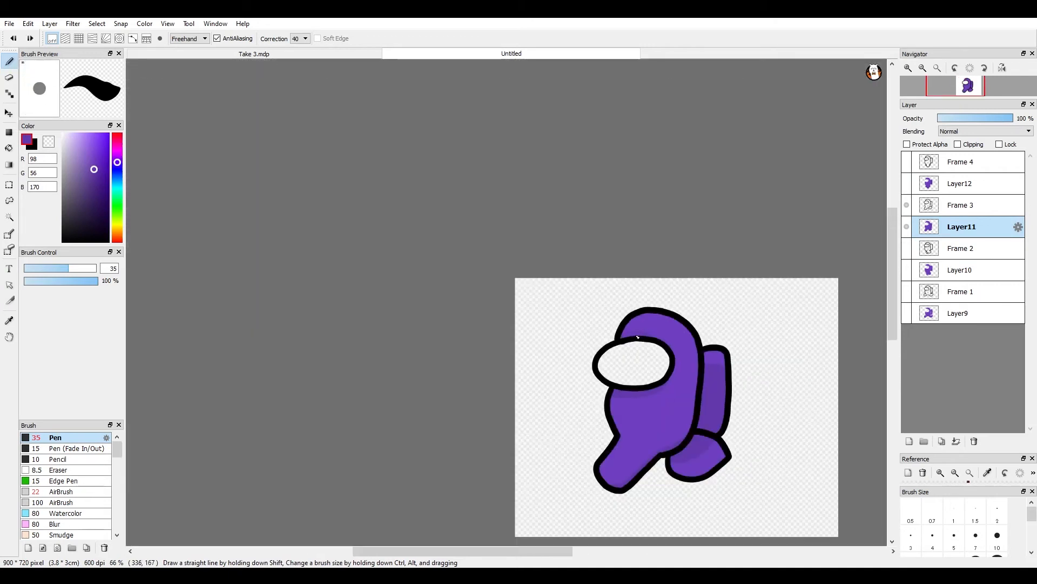
{"action": "key", "text": "ctrl+z"}
{"action": "scroll", "coordinate": [647, 334], "scroll_direction": "up", "scroll_amount": 7}
{"action": "mouse_move", "coordinate": [383, 412]}
{"action": "left_mouse_down"}
{"action": "mouse_move", "coordinate": [498, 390]}
{"action": "mouse_move", "coordinate": [710, 411]}
{"action": "mouse_move", "coordinate": [786, 460]}
{"action": "left_mouse_up"}
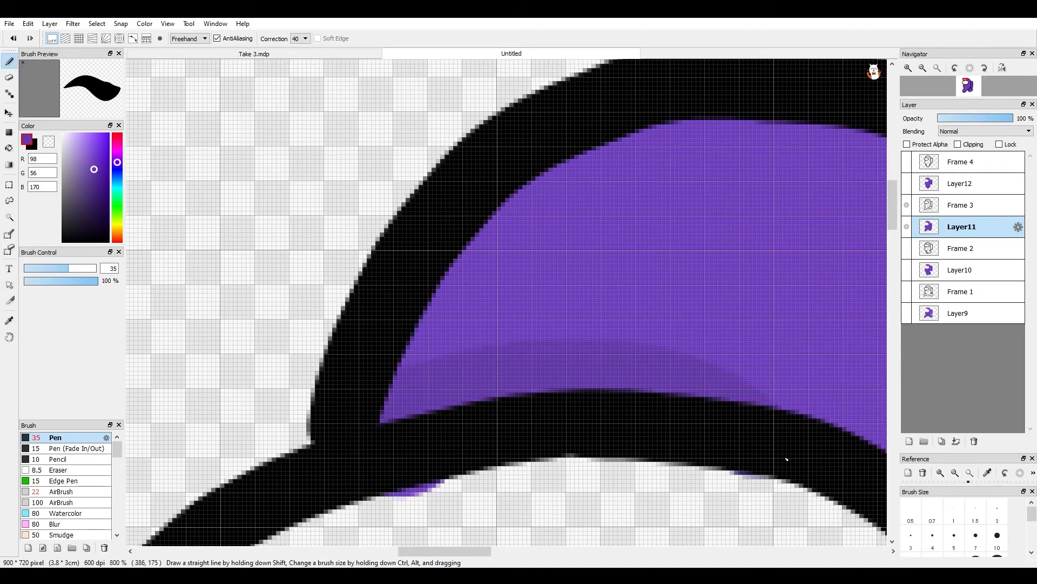
{"action": "key", "text": "ctrl+z"}
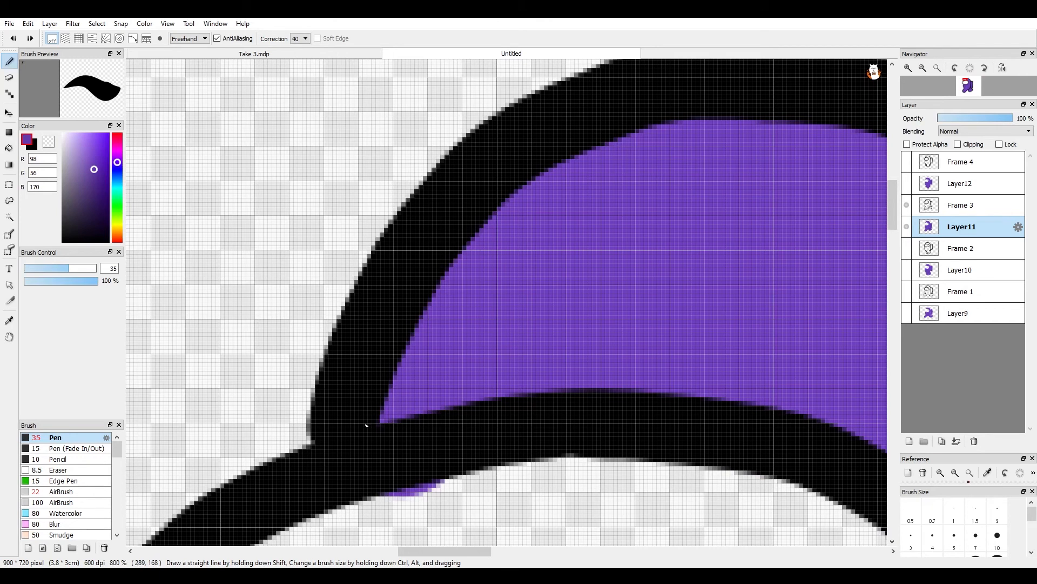
Paint a darker purple shadow strip along the upper edge of the Frame 3 character's visor on Layer11.
{"action": "mouse_move", "coordinate": [367, 426]}
{"action": "left_mouse_down"}
{"action": "mouse_move", "coordinate": [468, 389]}
{"action": "mouse_move", "coordinate": [678, 397]}
{"action": "left_mouse_up"}
{"action": "scroll", "coordinate": [639, 289], "scroll_direction": "down", "scroll_amount": 5}
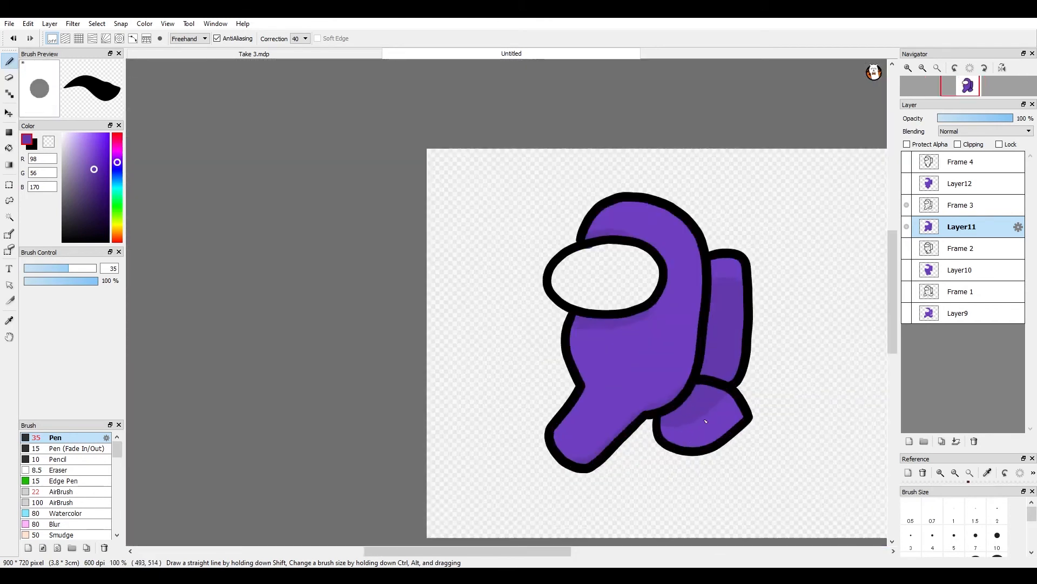
{"action": "scroll", "coordinate": [860, 339], "scroll_direction": "up", "scroll_amount": 3}
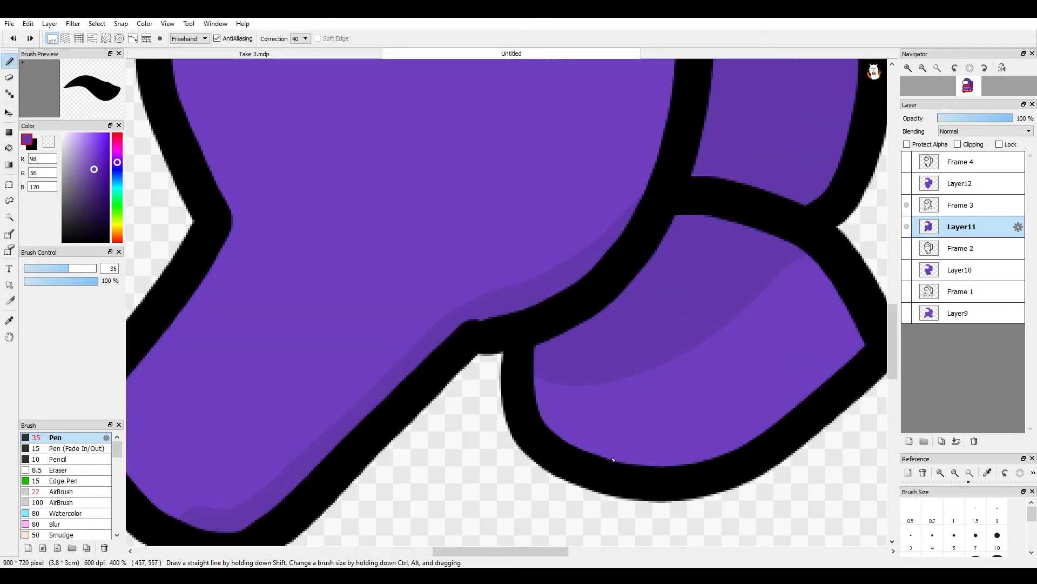
{"action": "scroll", "coordinate": [655, 353], "scroll_direction": "down", "scroll_amount": 4}
Switch to Frame 2 with its fill on Layer10 and shade the character's rear leg with the darker purple.
{"action": "left_click", "coordinate": [951, 270]}
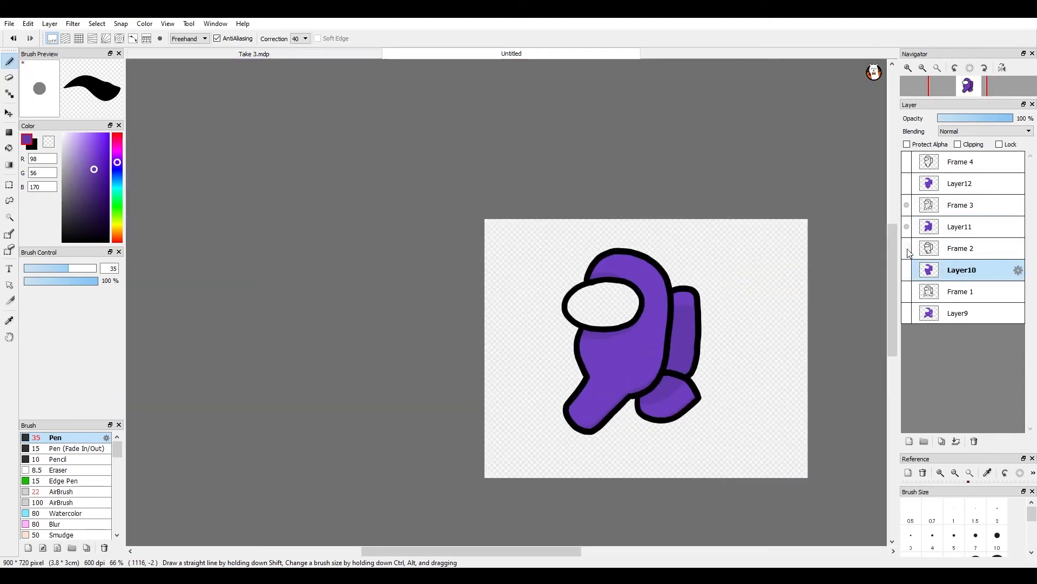
{"action": "scroll", "coordinate": [586, 264], "scroll_direction": "up", "scroll_amount": 4}
{"action": "mouse_move", "coordinate": [586, 263]}
{"action": "left_mouse_down"}
{"action": "mouse_move", "coordinate": [702, 448]}
{"action": "mouse_move", "coordinate": [589, 378]}
{"action": "left_mouse_up"}
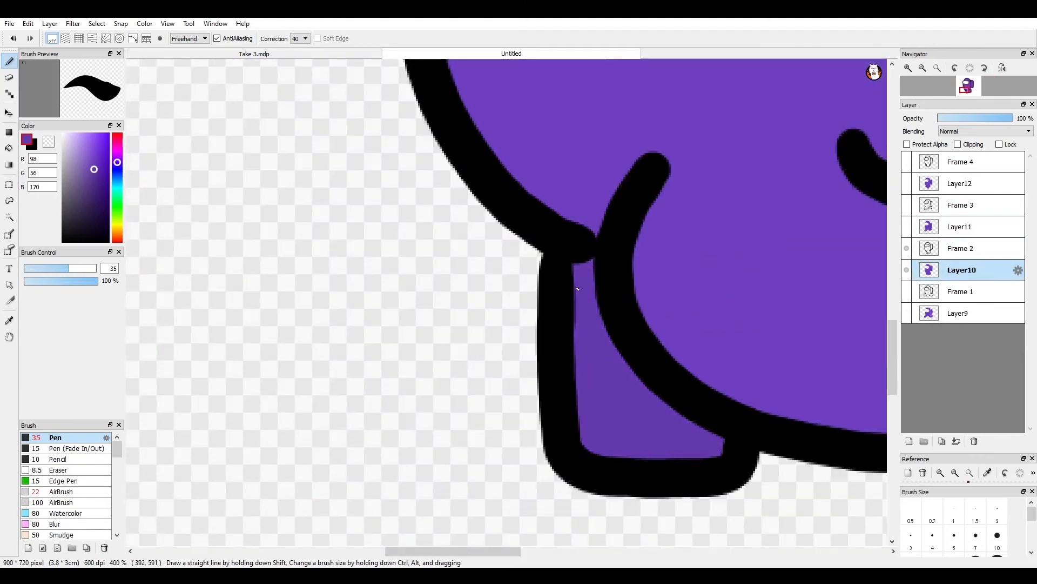
Paint darker purple shadows along the inner left, lower and right edges of the Frame 2 character's front leg.
{"action": "scroll", "coordinate": [589, 378], "scroll_direction": "down", "scroll_amount": 1}
{"action": "mouse_move", "coordinate": [443, 323]}
{"action": "left_mouse_down"}
{"action": "mouse_move", "coordinate": [428, 390]}
{"action": "mouse_move", "coordinate": [508, 481]}
{"action": "left_mouse_up"}
{"action": "key", "text": "ctrl+z"}
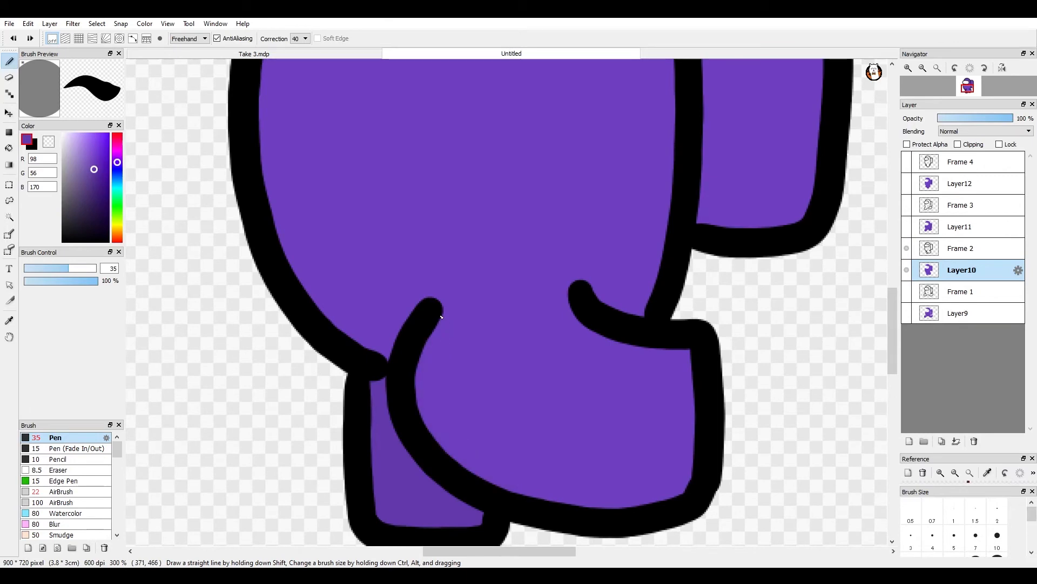
{"action": "left_click_drag", "start_coordinate": [435, 331], "coordinate": [513, 486]}
{"action": "scroll", "coordinate": [520, 469], "scroll_direction": "up", "scroll_amount": 1}
{"action": "mouse_move", "coordinate": [364, 181]}
{"action": "left_mouse_down"}
{"action": "mouse_move", "coordinate": [466, 404]}
{"action": "mouse_move", "coordinate": [720, 396]}
{"action": "left_mouse_up"}
{"action": "left_click_drag", "start_coordinate": [717, 224], "coordinate": [707, 387]}
Shade the body just above the front leg's right crease line and the backpack of the Frame 2 character with darker purple.
{"action": "scroll", "coordinate": [706, 394], "scroll_direction": "down", "scroll_amount": 2}
{"action": "scroll", "coordinate": [681, 259], "scroll_direction": "up", "scroll_amount": 2}
{"action": "left_click_drag", "start_coordinate": [683, 349], "coordinate": [599, 318]}
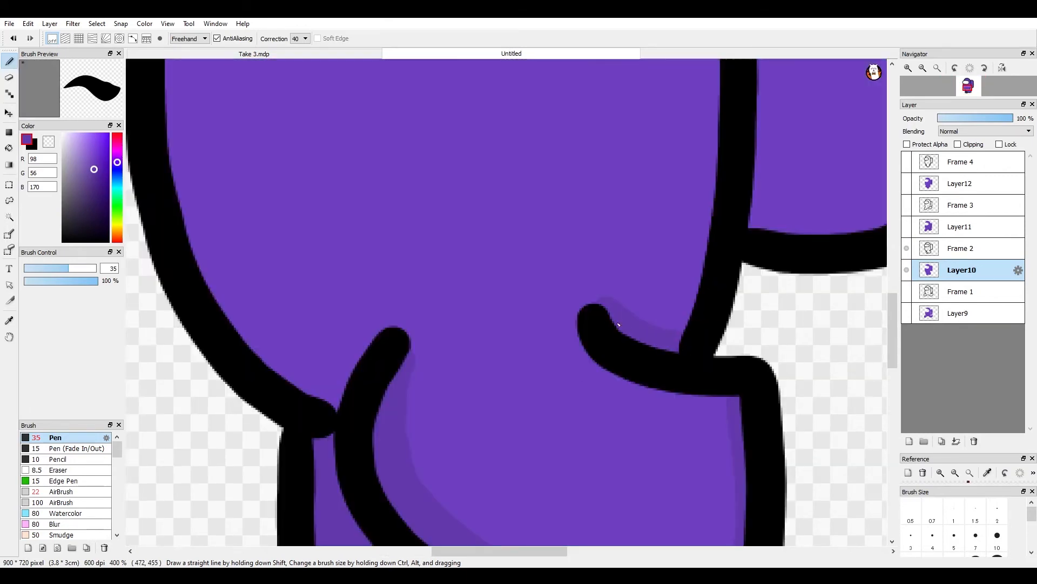
{"action": "scroll", "coordinate": [697, 222], "scroll_direction": "up", "scroll_amount": 2}
{"action": "scroll", "coordinate": [628, 472], "scroll_direction": "down", "scroll_amount": 4}
{"action": "scroll", "coordinate": [727, 295], "scroll_direction": "up", "scroll_amount": 1}
{"action": "mouse_move", "coordinate": [622, 225]}
{"action": "left_mouse_down"}
{"action": "mouse_move", "coordinate": [766, 236]}
{"action": "mouse_move", "coordinate": [729, 216]}
{"action": "mouse_move", "coordinate": [672, 338]}
{"action": "mouse_move", "coordinate": [670, 463]}
{"action": "left_mouse_up"}
Paint a darker purple shadow strip below the Frame 2 character's visor on Layer10.
{"action": "scroll", "coordinate": [669, 465], "scroll_direction": "down", "scroll_amount": 2}
{"action": "scroll", "coordinate": [456, 447], "scroll_direction": "up", "scroll_amount": 3}
{"action": "mouse_move", "coordinate": [433, 303]}
{"action": "left_mouse_down"}
{"action": "mouse_move", "coordinate": [843, 252]}
{"action": "mouse_move", "coordinate": [772, 300]}
{"action": "left_mouse_up"}
{"action": "key", "text": "ctrl+z"}
{"action": "mouse_move", "coordinate": [429, 296]}
{"action": "left_mouse_down"}
{"action": "mouse_move", "coordinate": [594, 326]}
{"action": "mouse_move", "coordinate": [790, 287]}
{"action": "left_mouse_up"}
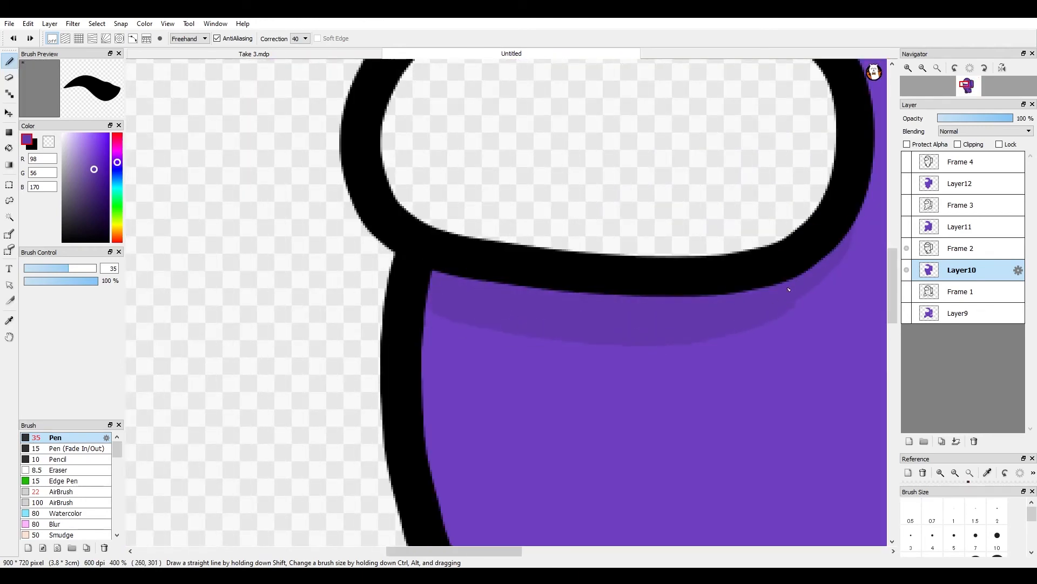
Paint a darker purple shadow along the upper edge of the Frame 2 character's visor.
{"action": "scroll", "coordinate": [834, 204], "scroll_direction": "down", "scroll_amount": 5}
{"action": "scroll", "coordinate": [867, 137], "scroll_direction": "up", "scroll_amount": 4}
{"action": "mouse_move", "coordinate": [443, 282]}
{"action": "left_mouse_down"}
{"action": "mouse_move", "coordinate": [459, 272]}
{"action": "mouse_move", "coordinate": [562, 279]}
{"action": "left_mouse_up"}
{"action": "key", "text": "ctrl+z"}
{"action": "scroll", "coordinate": [574, 215], "scroll_direction": "up", "scroll_amount": 3}
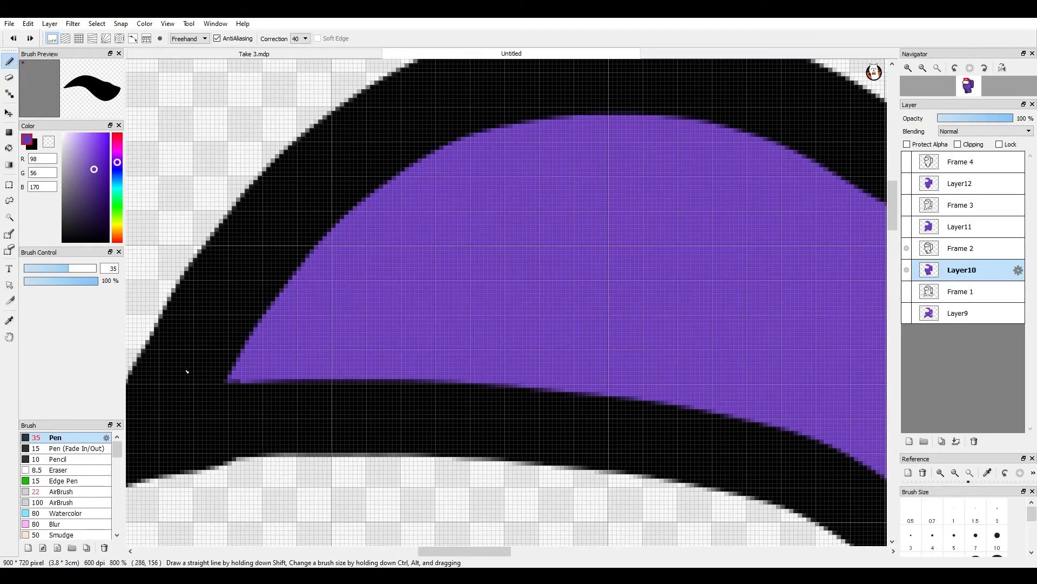
{"action": "left_click_drag", "start_coordinate": [188, 371], "coordinate": [605, 397]}
{"action": "scroll", "coordinate": [624, 285], "scroll_direction": "down", "scroll_amount": 6}
{"action": "scroll", "coordinate": [618, 283], "scroll_direction": "down", "scroll_amount": 2}
{"action": "scroll", "coordinate": [637, 401], "scroll_direction": "up", "scroll_amount": 2}
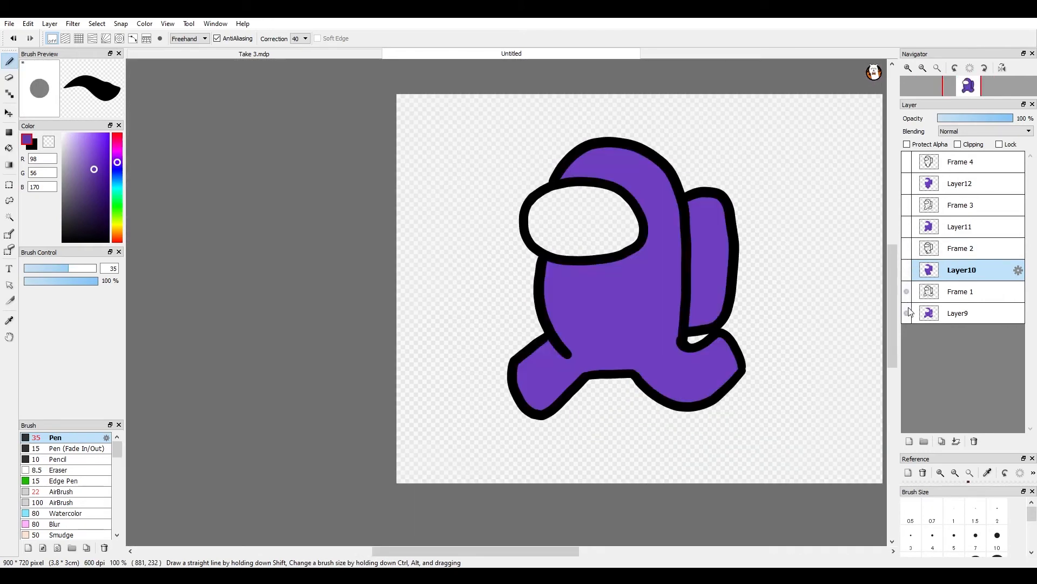
Select Layer9 and shade the lower part of the Frame 1 character's backpack with the darker purple.
{"action": "left_click", "coordinate": [959, 313]}
{"action": "scroll", "coordinate": [688, 243], "scroll_direction": "up", "scroll_amount": 3}
{"action": "mouse_move", "coordinate": [692, 162]}
{"action": "left_mouse_down"}
{"action": "mouse_move", "coordinate": [799, 174]}
{"action": "mouse_move", "coordinate": [762, 201]}
{"action": "mouse_move", "coordinate": [713, 303]}
{"action": "mouse_move", "coordinate": [708, 453]}
{"action": "left_mouse_up"}
{"action": "scroll", "coordinate": [718, 432], "scroll_direction": "down", "scroll_amount": 4}
{"action": "scroll", "coordinate": [713, 494], "scroll_direction": "up", "scroll_amount": 4}
Paint a darker purple shadow on the Frame 1 character's rear leg, just below the gap under the backpack.
{"action": "mouse_move", "coordinate": [735, 247]}
{"action": "left_mouse_down"}
{"action": "mouse_move", "coordinate": [813, 252]}
{"action": "mouse_move", "coordinate": [817, 235]}
{"action": "left_mouse_up"}
{"action": "scroll", "coordinate": [816, 243], "scroll_direction": "up", "scroll_amount": 1}
{"action": "scroll", "coordinate": [803, 246], "scroll_direction": "up", "scroll_amount": 1}
{"action": "key", "text": "ctrl+z"}
{"action": "mouse_move", "coordinate": [528, 269]}
{"action": "left_mouse_down"}
{"action": "mouse_move", "coordinate": [616, 301]}
{"action": "mouse_move", "coordinate": [792, 210]}
{"action": "left_mouse_up"}
Shade the lower edge of the Frame 1 character's rear leg with the darker purple.
{"action": "scroll", "coordinate": [770, 189], "scroll_direction": "down", "scroll_amount": 2}
{"action": "left_click_drag", "start_coordinate": [820, 265], "coordinate": [600, 320]}
{"action": "key", "text": "ctrl+z"}
{"action": "scroll", "coordinate": [826, 198], "scroll_direction": "up", "scroll_amount": 1}
{"action": "mouse_move", "coordinate": [440, 295]}
{"action": "left_mouse_down"}
{"action": "mouse_move", "coordinate": [609, 406]}
{"action": "mouse_move", "coordinate": [644, 398]}
{"action": "mouse_move", "coordinate": [773, 329]}
{"action": "left_mouse_up"}
Paint darker purple shadows along the upper and lower edges of the Frame 1 character's front leg.
{"action": "scroll", "coordinate": [770, 283], "scroll_direction": "down", "scroll_amount": 3}
{"action": "scroll", "coordinate": [515, 293], "scroll_direction": "up", "scroll_amount": 2}
{"action": "mouse_move", "coordinate": [589, 201]}
{"action": "left_mouse_down"}
{"action": "mouse_move", "coordinate": [498, 208]}
{"action": "mouse_move", "coordinate": [438, 238]}
{"action": "left_mouse_up"}
{"action": "mouse_move", "coordinate": [650, 286]}
{"action": "left_mouse_down"}
{"action": "mouse_move", "coordinate": [602, 308]}
{"action": "mouse_move", "coordinate": [514, 393]}
{"action": "left_mouse_up"}
Paint a darker purple shadow strip below the Frame 1 character's visor on Layer9.
{"action": "scroll", "coordinate": [590, 348], "scroll_direction": "down", "scroll_amount": 4}
{"action": "scroll", "coordinate": [613, 250], "scroll_direction": "up", "scroll_amount": 5}
{"action": "left_click_drag", "start_coordinate": [393, 280], "coordinate": [806, 206]}
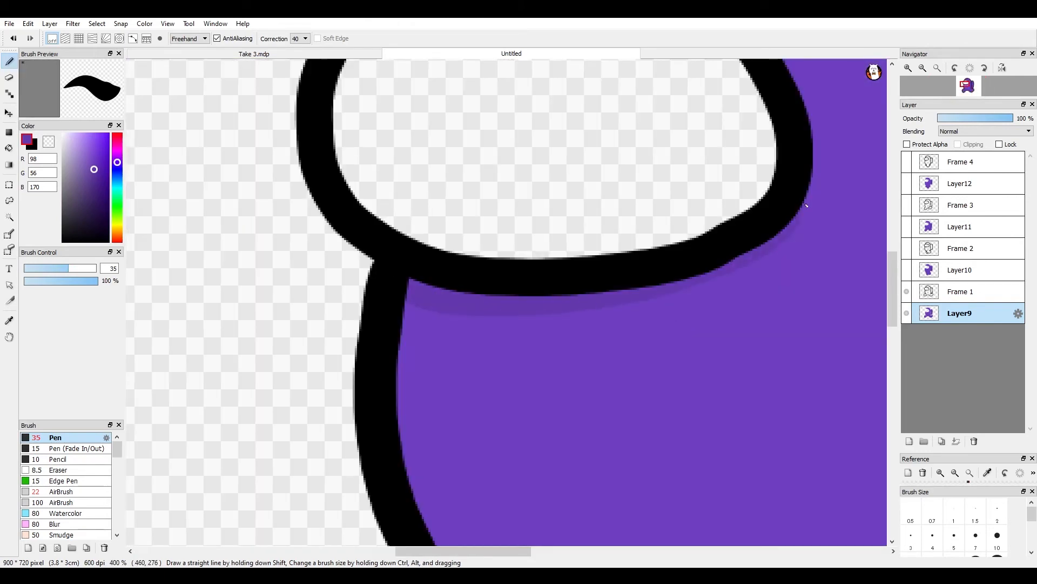
{"action": "mouse_move", "coordinate": [400, 298]}
{"action": "left_mouse_down"}
{"action": "mouse_move", "coordinate": [632, 313]}
{"action": "mouse_move", "coordinate": [797, 216]}
{"action": "left_mouse_up"}
{"action": "scroll", "coordinate": [617, 266], "scroll_direction": "down", "scroll_amount": 1}
{"action": "key", "text": "ctrl+z"}
{"action": "key", "text": "ctrl+z"}
{"action": "mouse_move", "coordinate": [462, 278]}
{"action": "left_mouse_down"}
{"action": "mouse_move", "coordinate": [708, 254]}
{"action": "mouse_move", "coordinate": [686, 280]}
{"action": "mouse_move", "coordinate": [748, 219]}
{"action": "left_mouse_up"}
Paint a darker purple shadow along the upper edge of the Frame 1 character's visor.
{"action": "scroll", "coordinate": [756, 207], "scroll_direction": "down", "scroll_amount": 2}
{"action": "scroll", "coordinate": [787, 90], "scroll_direction": "up", "scroll_amount": 3}
{"action": "mouse_move", "coordinate": [368, 173]}
{"action": "left_mouse_down"}
{"action": "mouse_move", "coordinate": [558, 176]}
{"action": "mouse_move", "coordinate": [593, 187]}
{"action": "left_mouse_up"}
{"action": "key", "text": "ctrl+z"}
{"action": "scroll", "coordinate": [506, 181], "scroll_direction": "down", "scroll_amount": 3}
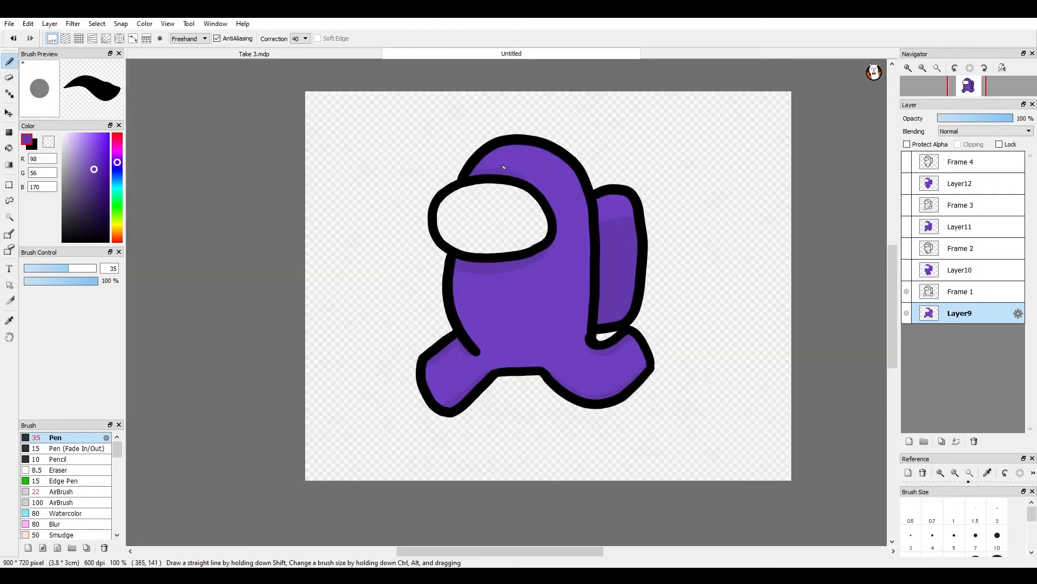
{"action": "scroll", "coordinate": [502, 153], "scroll_direction": "up", "scroll_amount": 3}
{"action": "left_click_drag", "start_coordinate": [375, 260], "coordinate": [602, 283]}
{"action": "key", "text": "ctrl+z"}
{"action": "left_click_drag", "start_coordinate": [375, 262], "coordinate": [601, 281]}
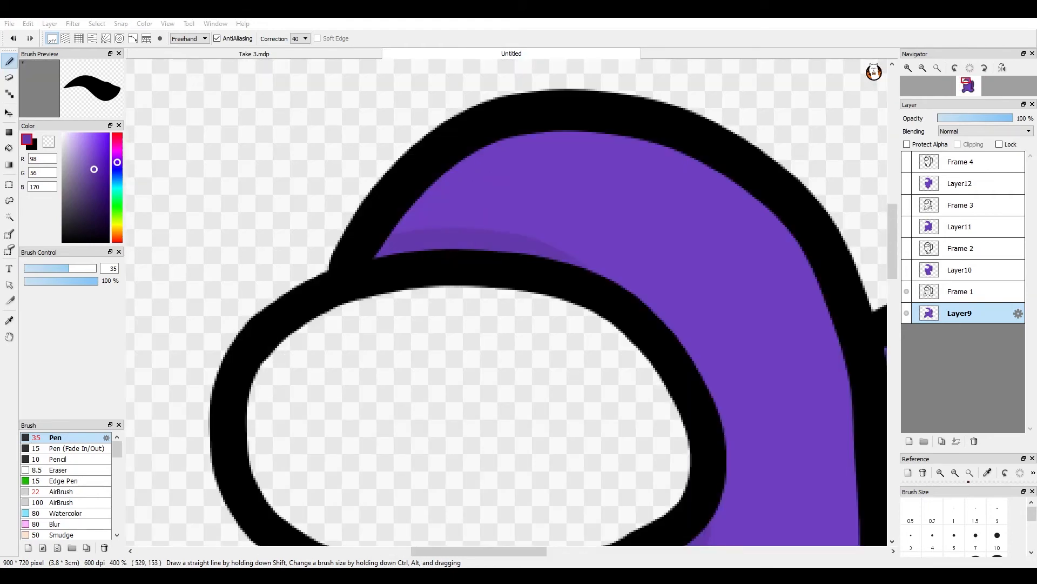
{"action": "scroll", "coordinate": [674, 338], "scroll_direction": "down", "scroll_amount": 3}
{"action": "scroll", "coordinate": [678, 413], "scroll_direction": "up", "scroll_amount": 3}
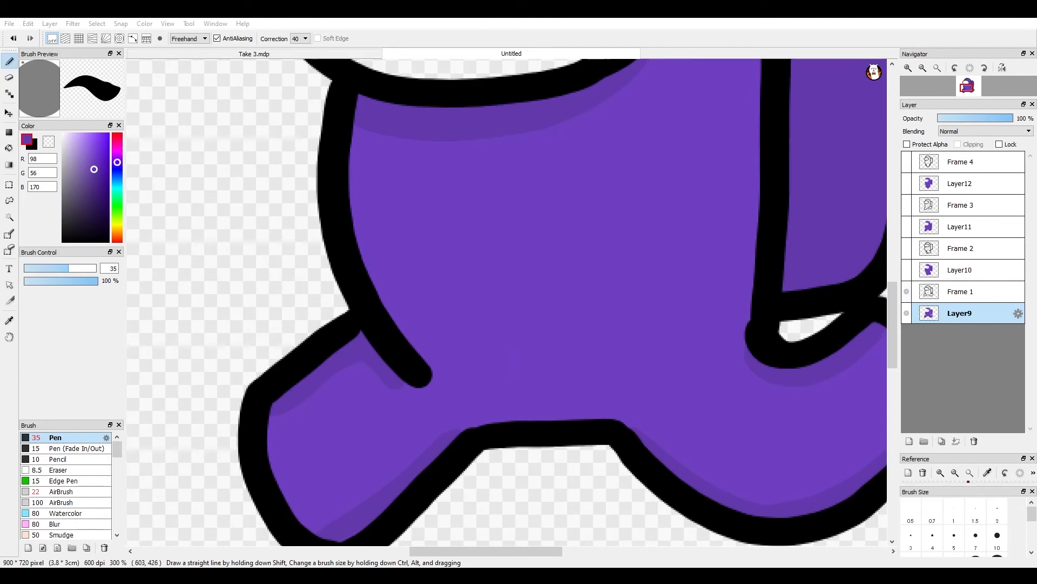
{"action": "scroll", "coordinate": [503, 346], "scroll_direction": "down", "scroll_amount": 4}
{"action": "scroll", "coordinate": [483, 119], "scroll_direction": "up", "scroll_amount": 2}
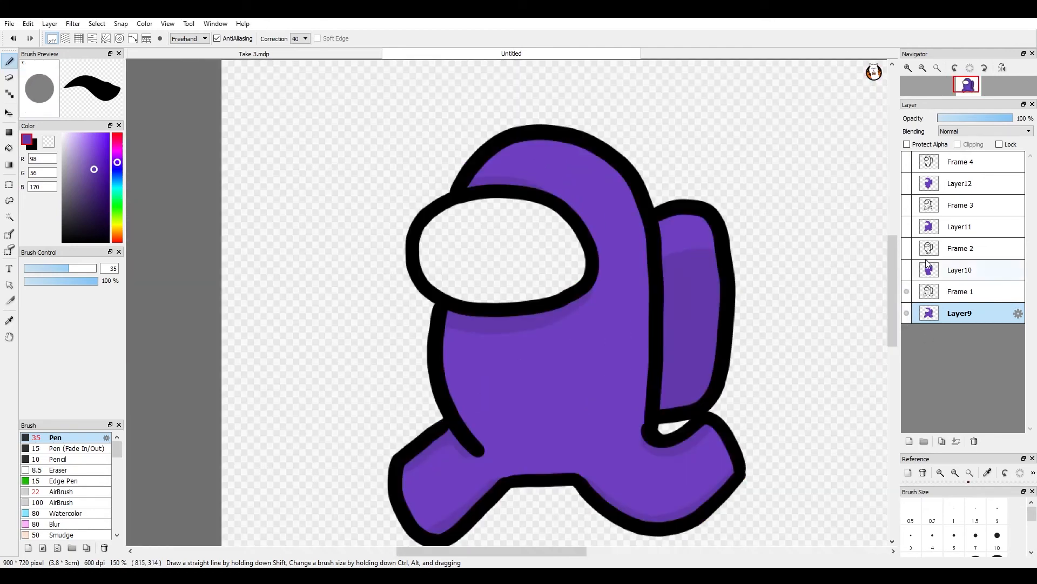
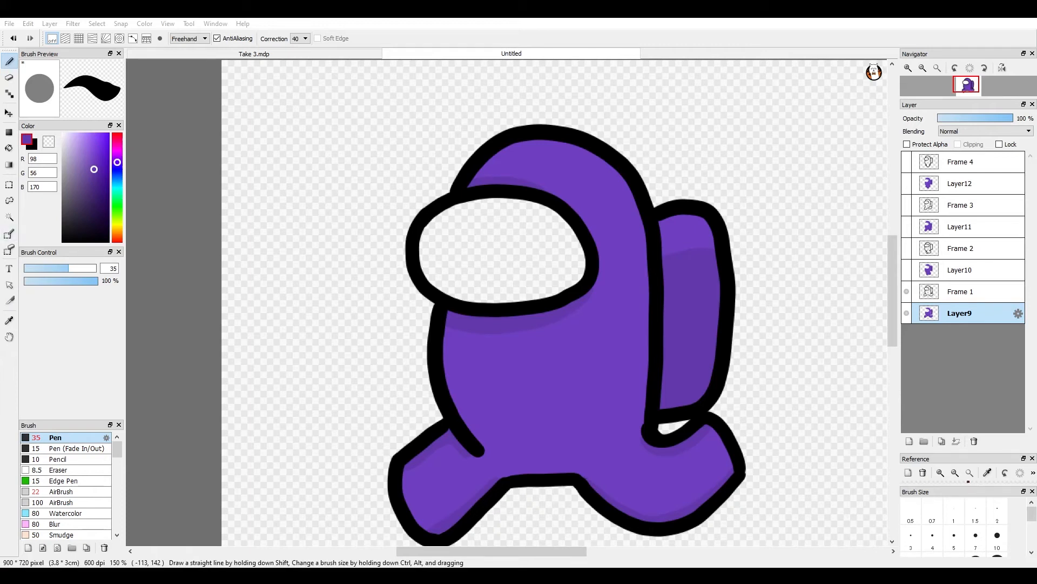
Fill the Frame 1 character's visor on Layer9 with light blue (R 185, G 234, B 253).
{"action": "left_click", "coordinate": [118, 182]}
{"action": "left_click", "coordinate": [82, 162]}
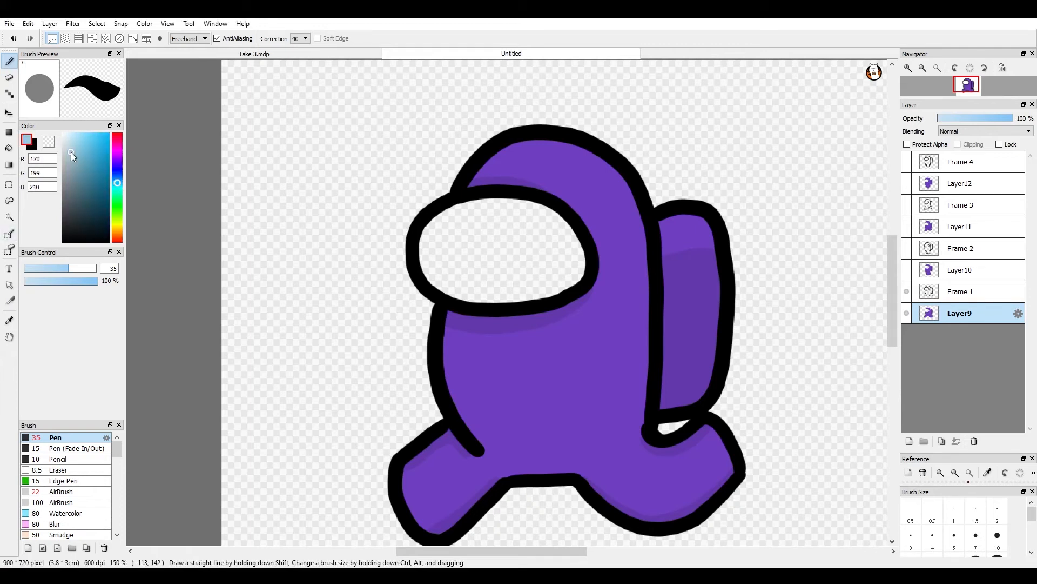
{"action": "left_click_drag", "start_coordinate": [71, 153], "coordinate": [75, 135]}
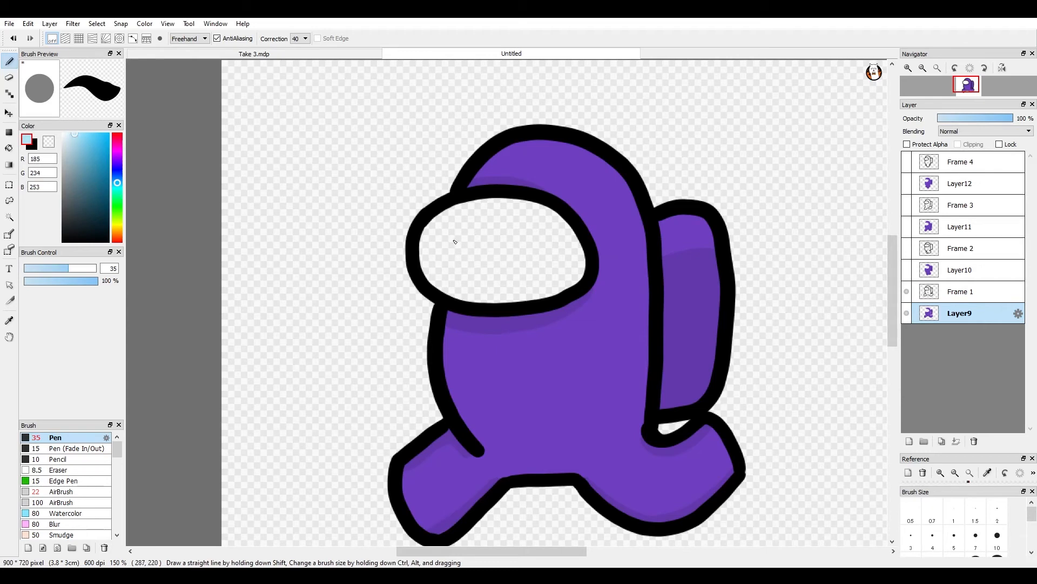
{"action": "left_click_drag", "start_coordinate": [486, 283], "coordinate": [429, 244]}
{"action": "key", "text": "ctrl+z"}
{"action": "scroll", "coordinate": [526, 260], "scroll_direction": "up", "scroll_amount": 1}
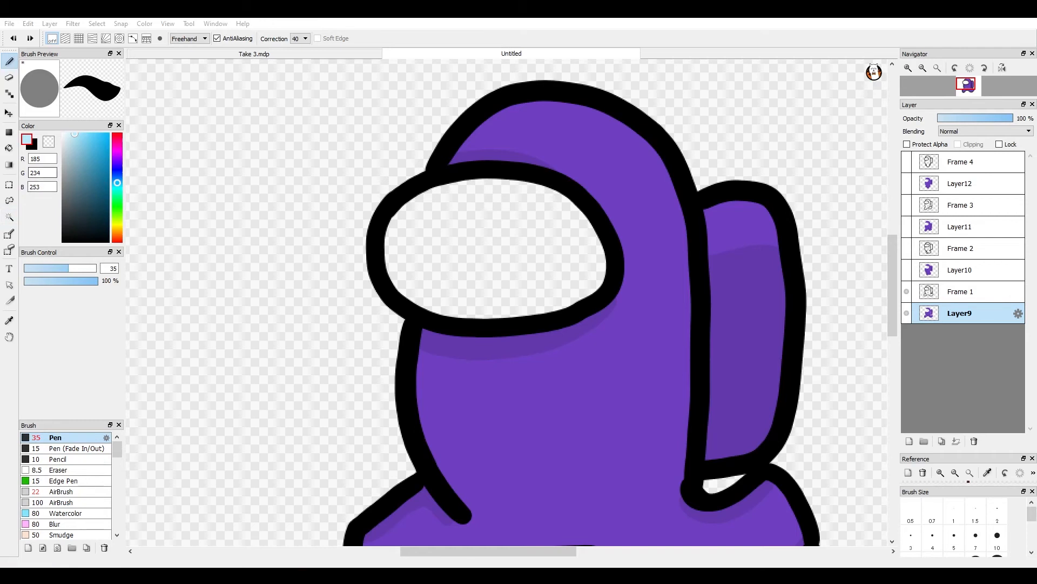
{"action": "mouse_move", "coordinate": [403, 221]}
{"action": "left_mouse_down"}
{"action": "mouse_move", "coordinate": [473, 270]}
{"action": "mouse_move", "coordinate": [467, 258]}
{"action": "left_mouse_up"}
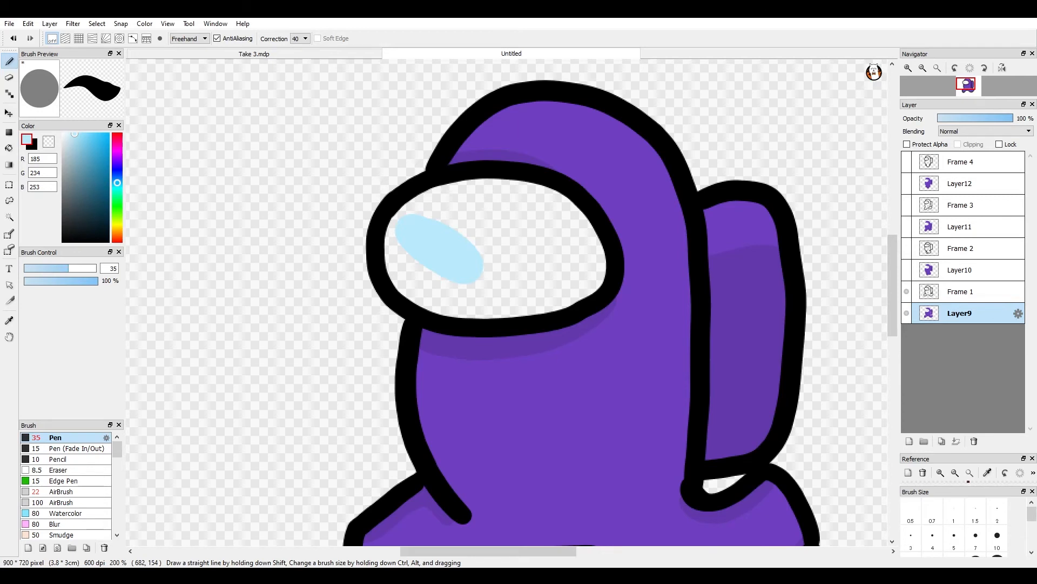
{"action": "mouse_move", "coordinate": [413, 225]}
{"action": "left_mouse_down"}
{"action": "mouse_move", "coordinate": [395, 237]}
{"action": "mouse_move", "coordinate": [408, 278]}
{"action": "mouse_move", "coordinate": [428, 297]}
{"action": "mouse_move", "coordinate": [419, 290]}
{"action": "mouse_move", "coordinate": [494, 305]}
{"action": "mouse_move", "coordinate": [563, 289]}
{"action": "mouse_move", "coordinate": [592, 259]}
{"action": "mouse_move", "coordinate": [575, 293]}
{"action": "mouse_move", "coordinate": [584, 286]}
{"action": "mouse_move", "coordinate": [567, 241]}
{"action": "mouse_move", "coordinate": [559, 253]}
{"action": "mouse_move", "coordinate": [532, 230]}
{"action": "mouse_move", "coordinate": [495, 277]}
{"action": "mouse_move", "coordinate": [465, 288]}
{"action": "mouse_move", "coordinate": [493, 210]}
{"action": "left_mouse_up"}
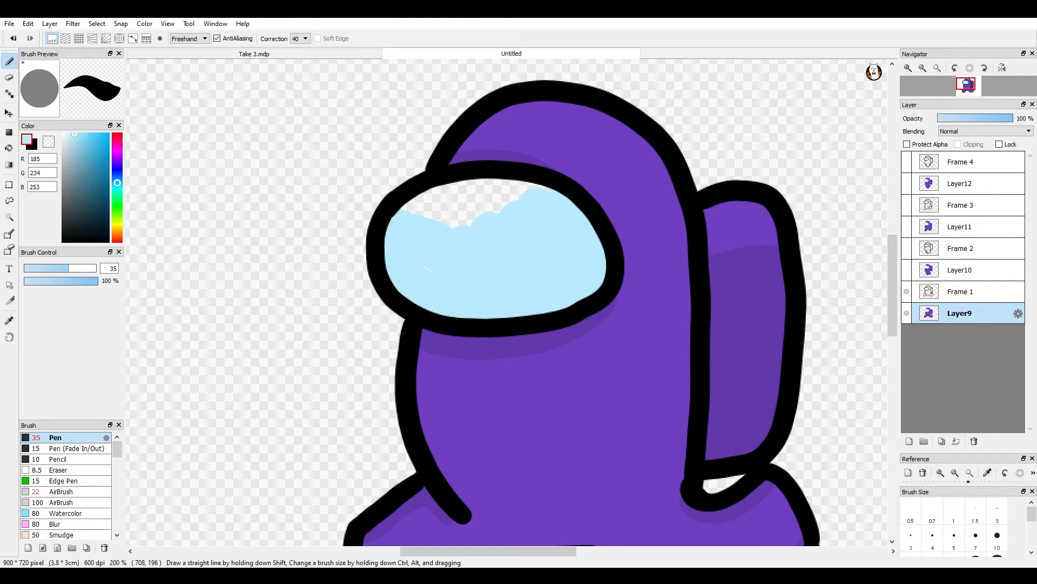
{"action": "left_click_drag", "start_coordinate": [410, 210], "coordinate": [442, 206]}
Show only Frame 2 and Layer10, and fill that character's visor with the light blue on Layer10.
{"action": "left_click", "coordinate": [907, 270]}
{"action": "left_click", "coordinate": [906, 249]}
{"action": "left_click", "coordinate": [930, 270]}
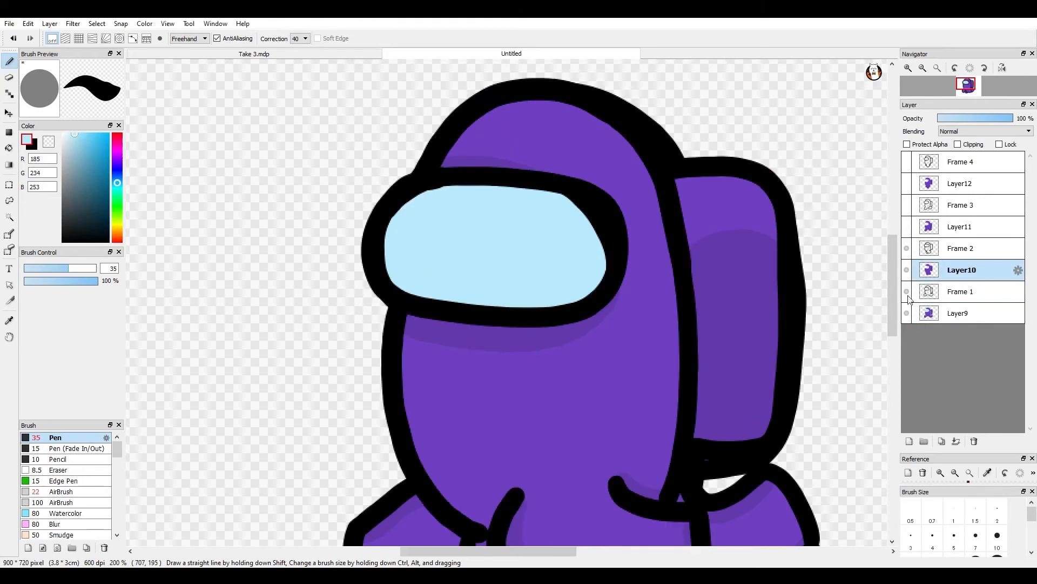
{"action": "left_click", "coordinate": [907, 292]}
{"action": "left_click", "coordinate": [907, 313]}
{"action": "mouse_move", "coordinate": [593, 233]}
{"action": "left_mouse_down"}
{"action": "mouse_move", "coordinate": [541, 286]}
{"action": "mouse_move", "coordinate": [516, 295]}
{"action": "mouse_move", "coordinate": [428, 281]}
{"action": "mouse_move", "coordinate": [403, 211]}
{"action": "mouse_move", "coordinate": [536, 201]}
{"action": "mouse_move", "coordinate": [454, 271]}
{"action": "mouse_move", "coordinate": [424, 216]}
{"action": "mouse_move", "coordinate": [388, 260]}
{"action": "mouse_move", "coordinate": [517, 198]}
{"action": "mouse_move", "coordinate": [520, 301]}
{"action": "mouse_move", "coordinate": [422, 289]}
{"action": "mouse_move", "coordinate": [453, 305]}
{"action": "mouse_move", "coordinate": [537, 269]}
{"action": "left_mouse_up"}
Show only Frame 3 and Layer11, and fill that character's visor with the light blue on Layer11.
{"action": "left_click", "coordinate": [979, 229]}
{"action": "left_click", "coordinate": [907, 227]}
{"action": "left_click", "coordinate": [907, 205]}
{"action": "left_click", "coordinate": [907, 249]}
{"action": "left_click", "coordinate": [907, 270]}
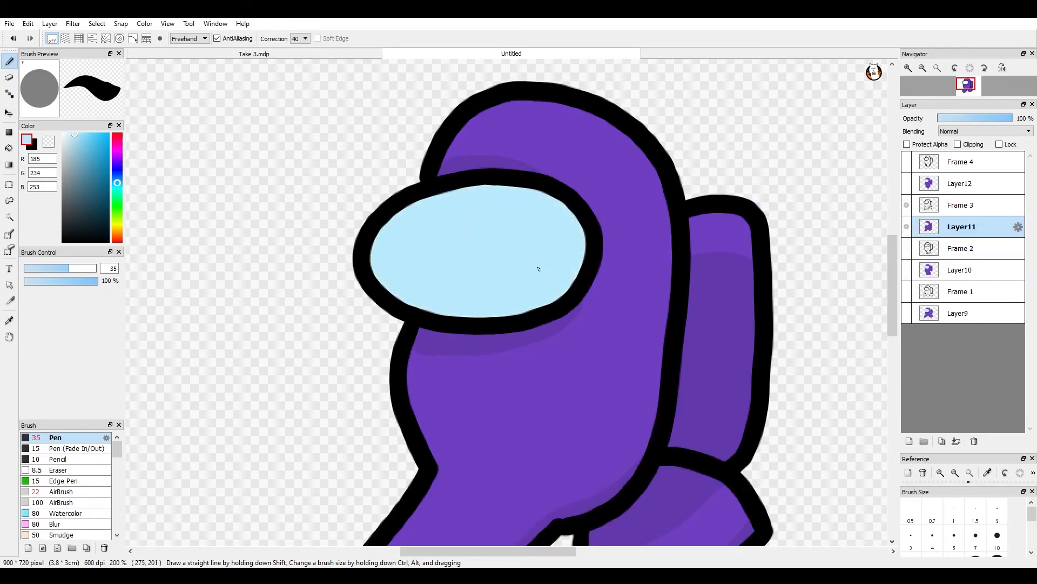
{"action": "scroll", "coordinate": [537, 269], "scroll_direction": "down", "scroll_amount": 1}
Show only Frame 4 and Layer12, and fill that character's visor with the light blue on Layer12.
{"action": "left_click", "coordinate": [958, 185]}
{"action": "left_click", "coordinate": [906, 183]}
{"action": "left_click", "coordinate": [906, 162]}
{"action": "left_click", "coordinate": [907, 205]}
{"action": "left_click", "coordinate": [908, 224]}
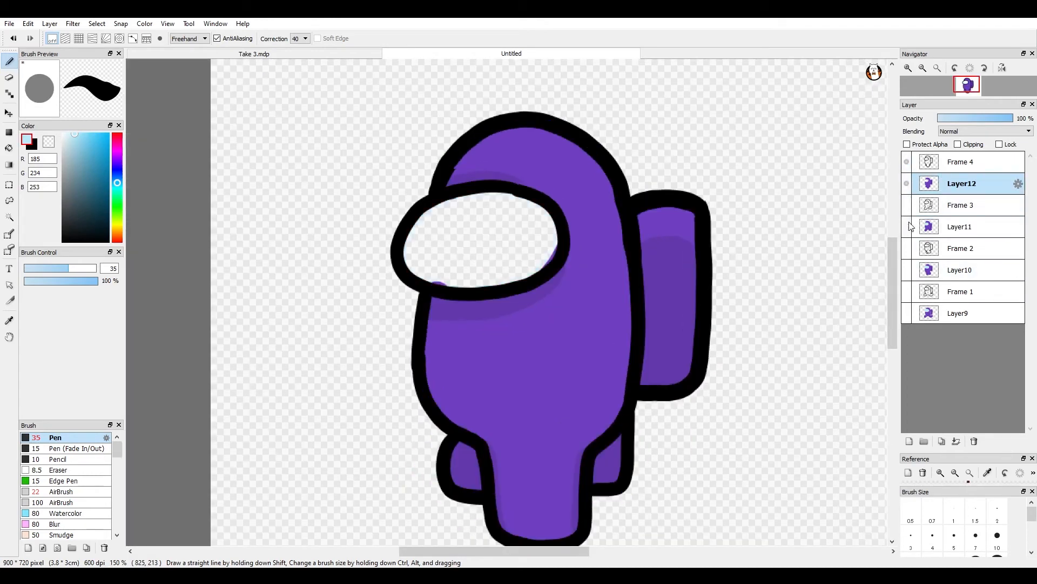
{"action": "scroll", "coordinate": [457, 219], "scroll_direction": "up", "scroll_amount": 2}
{"action": "mouse_move", "coordinate": [419, 193]}
{"action": "left_mouse_down"}
{"action": "mouse_move", "coordinate": [396, 208]}
{"action": "mouse_move", "coordinate": [596, 325]}
{"action": "mouse_move", "coordinate": [408, 215]}
{"action": "mouse_move", "coordinate": [594, 263]}
{"action": "left_mouse_up"}
{"action": "scroll", "coordinate": [595, 263], "scroll_direction": "down", "scroll_amount": 6}
{"action": "scroll", "coordinate": [610, 278], "scroll_direction": "up", "scroll_amount": 4}
Set the pen colour to a paler blue (R 218, G 245, B 255) and try a highlight stroke on the Frame 4 visor.
{"action": "left_click", "coordinate": [72, 134]}
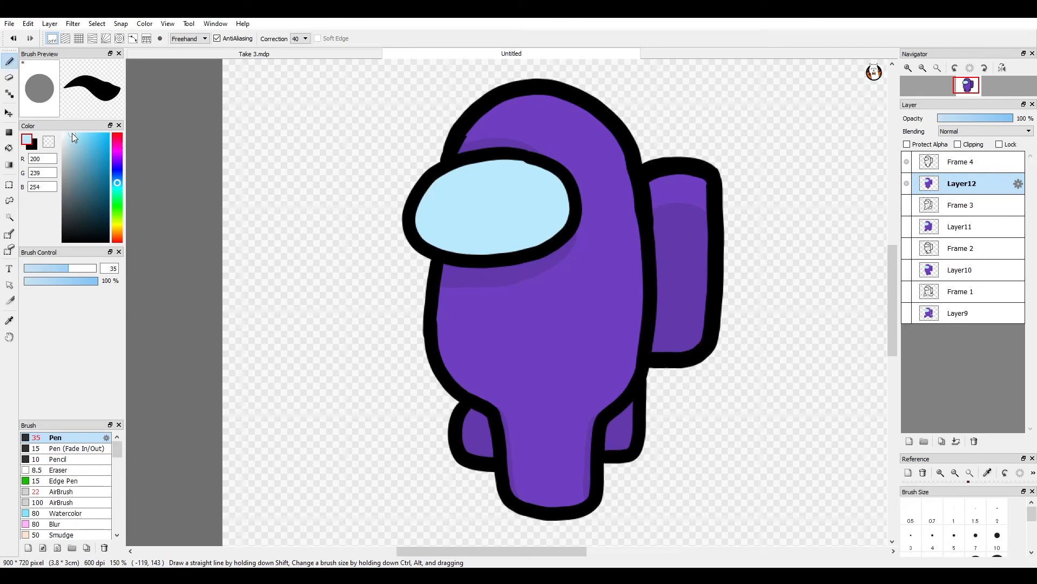
{"action": "scroll", "coordinate": [534, 183], "scroll_direction": "up", "scroll_amount": 2}
{"action": "mouse_move", "coordinate": [428, 192]}
{"action": "left_mouse_down"}
{"action": "mouse_move", "coordinate": [398, 174]}
{"action": "mouse_move", "coordinate": [335, 215]}
{"action": "left_mouse_up"}
{"action": "key", "text": "ctrl+z"}
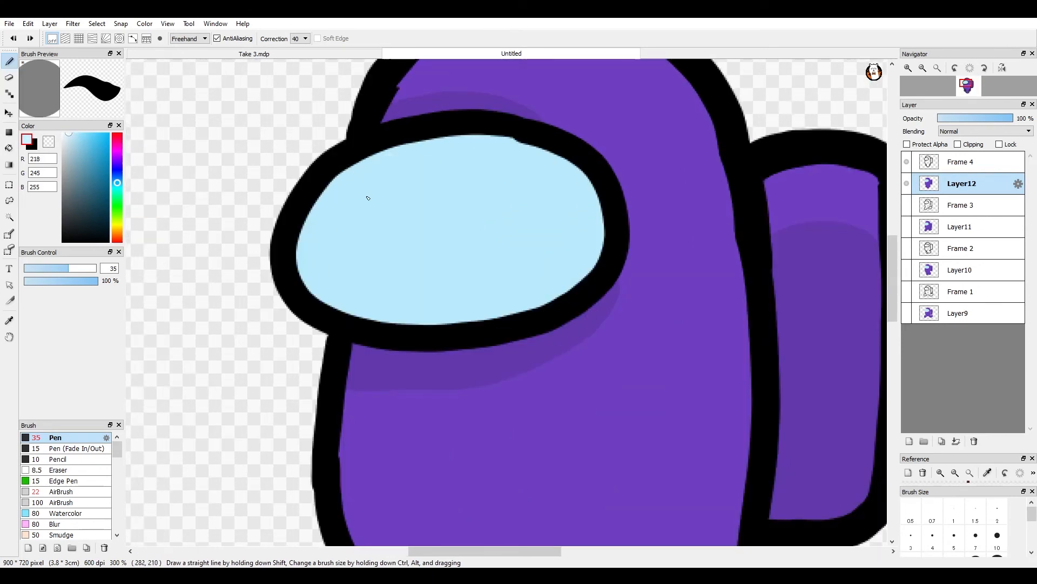
{"action": "scroll", "coordinate": [368, 198], "scroll_direction": "up", "scroll_amount": 1}
{"action": "mouse_move", "coordinate": [571, 201]}
{"action": "left_mouse_down"}
{"action": "mouse_move", "coordinate": [382, 211]}
{"action": "mouse_move", "coordinate": [537, 258]}
{"action": "mouse_move", "coordinate": [395, 234]}
{"action": "mouse_move", "coordinate": [402, 255]}
{"action": "mouse_move", "coordinate": [620, 262]}
{"action": "mouse_move", "coordinate": [371, 270]}
{"action": "left_mouse_up"}
{"action": "scroll", "coordinate": [386, 232], "scroll_direction": "down", "scroll_amount": 4}
{"action": "key", "text": "ctrl+z"}
{"action": "scroll", "coordinate": [382, 222], "scroll_direction": "up", "scroll_amount": 3}
{"action": "scroll", "coordinate": [384, 225], "scroll_direction": "up", "scroll_amount": 1}
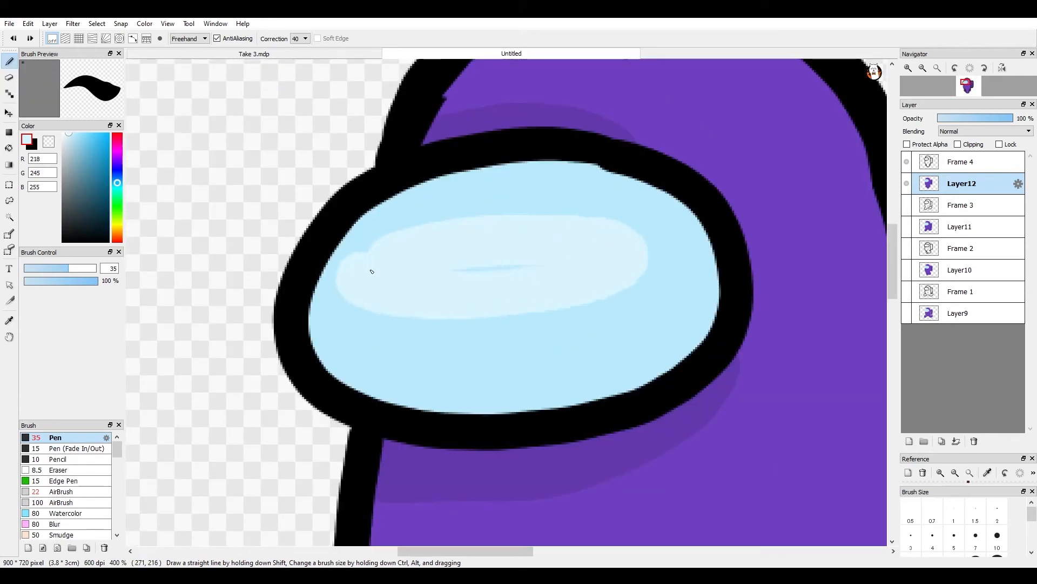
{"action": "scroll", "coordinate": [402, 271], "scroll_direction": "down", "scroll_amount": 5}
{"action": "key", "text": "ctrl+z"}
Paint a rounded pale blue highlight across the upper left part of the Frame 4 character's visor on Layer12.
{"action": "scroll", "coordinate": [403, 271], "scroll_direction": "up", "scroll_amount": 6}
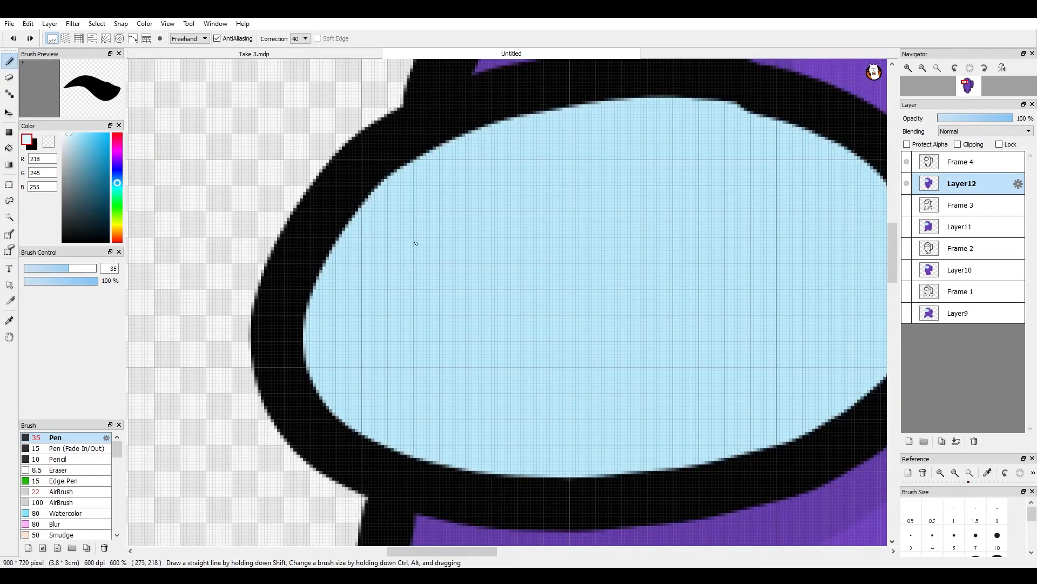
{"action": "mouse_move", "coordinate": [660, 230]}
{"action": "left_mouse_down"}
{"action": "mouse_move", "coordinate": [394, 277]}
{"action": "mouse_move", "coordinate": [634, 241]}
{"action": "mouse_move", "coordinate": [650, 252]}
{"action": "left_mouse_up"}
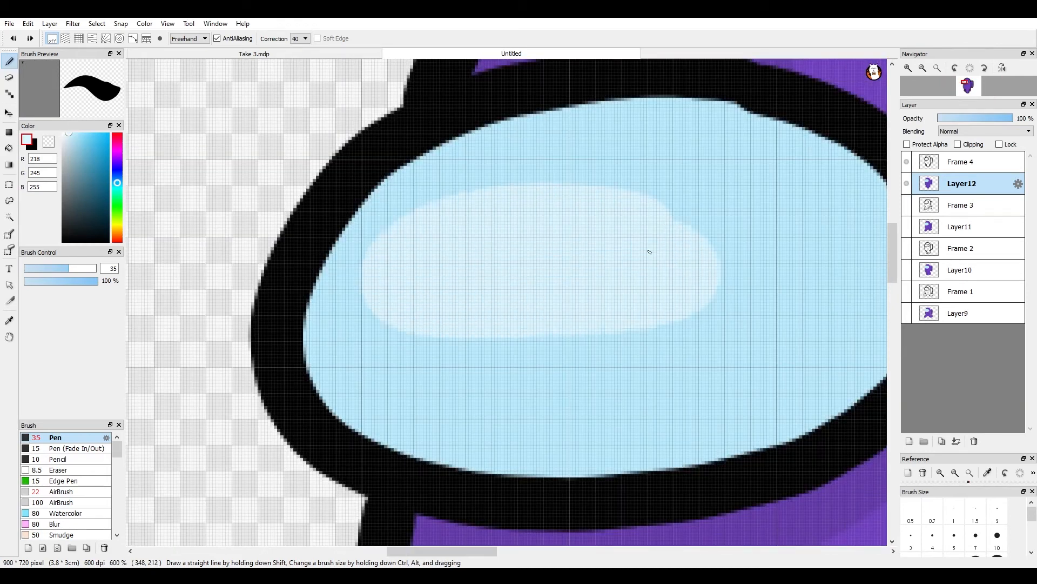
{"action": "left_click_drag", "start_coordinate": [660, 299], "coordinate": [619, 233]}
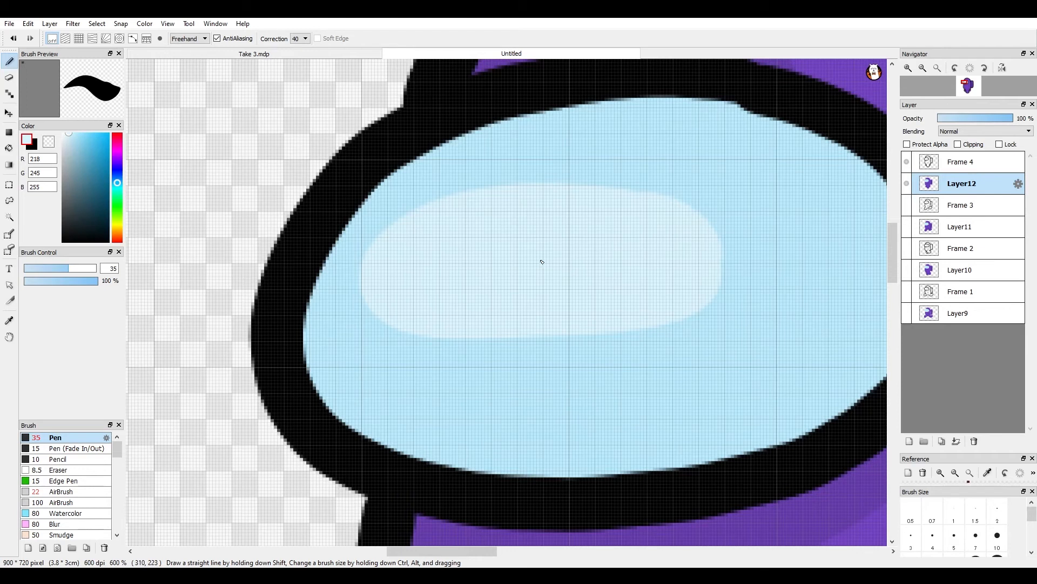
Show only Frame 3 and Layer11, and paint a pale blue highlight across the upper part of that character's visor on Layer11.
{"action": "left_click", "coordinate": [969, 227]}
{"action": "left_click", "coordinate": [907, 187]}
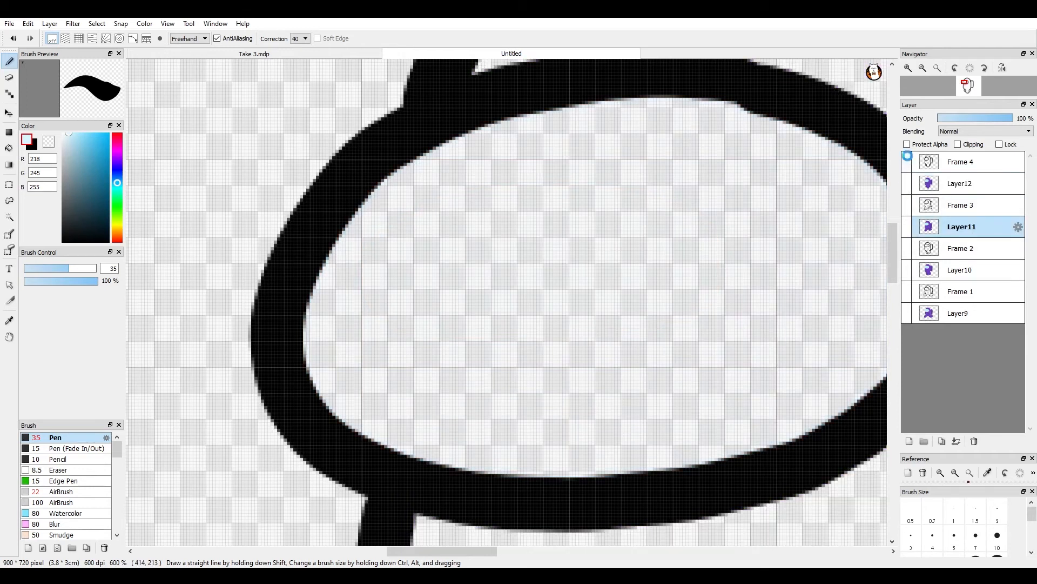
{"action": "left_click", "coordinate": [907, 161]}
{"action": "left_click", "coordinate": [908, 227]}
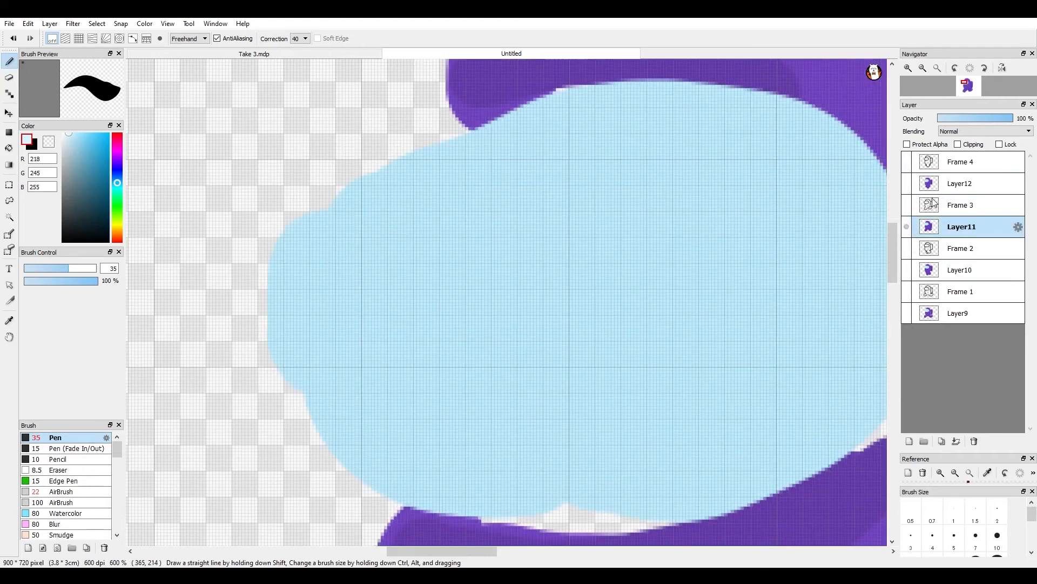
{"action": "left_click", "coordinate": [907, 204]}
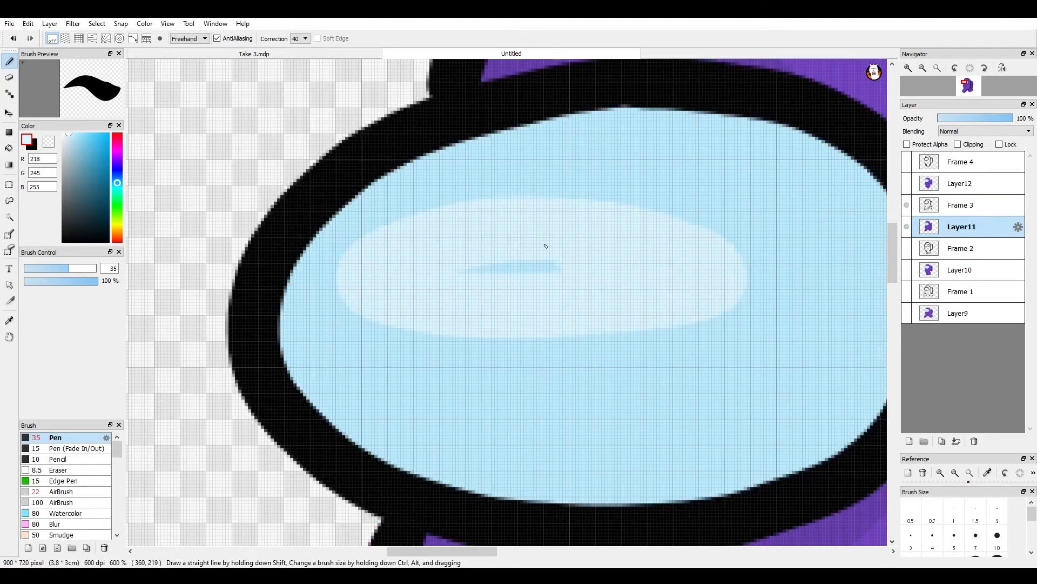
{"action": "scroll", "coordinate": [564, 261], "scroll_direction": "down", "scroll_amount": 8}
{"action": "scroll", "coordinate": [565, 261], "scroll_direction": "up", "scroll_amount": 3}
Show only Frame 2 and Layer10, and paint a rounded pale blue highlight on the upper left of the visor on Layer10.
{"action": "left_click", "coordinate": [907, 226]}
{"action": "left_click", "coordinate": [907, 205]}
{"action": "left_click", "coordinate": [907, 251]}
{"action": "left_click", "coordinate": [907, 270]}
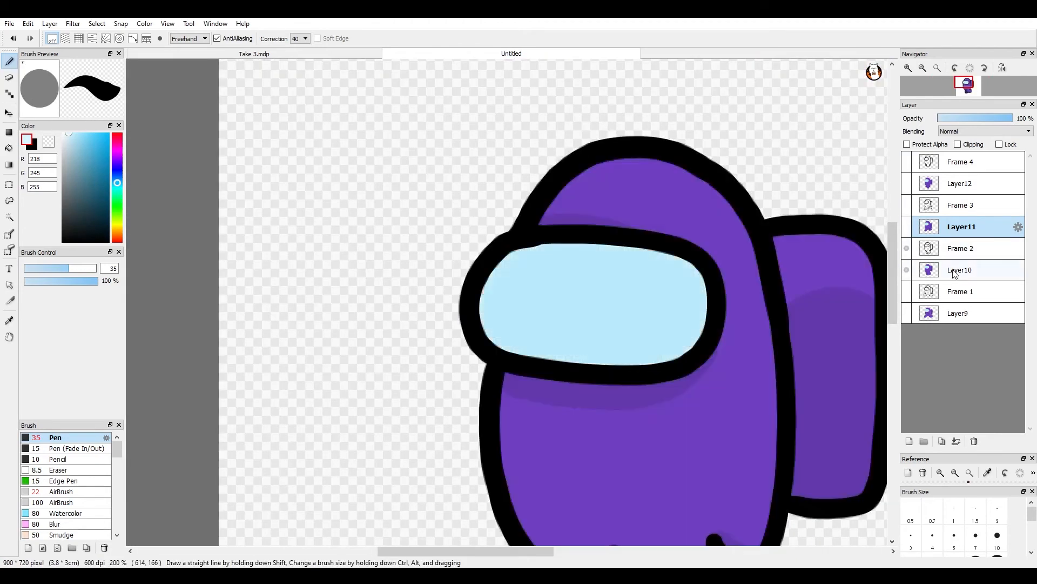
{"action": "left_click", "coordinate": [953, 273]}
{"action": "scroll", "coordinate": [557, 285], "scroll_direction": "up", "scroll_amount": 2}
{"action": "left_click_drag", "start_coordinate": [678, 259], "coordinate": [523, 290]}
{"action": "scroll", "coordinate": [502, 325], "scroll_direction": "down", "scroll_amount": 3}
{"action": "key", "text": "ctrl+z"}
{"action": "scroll", "coordinate": [508, 322], "scroll_direction": "up", "scroll_amount": 3}
{"action": "scroll", "coordinate": [540, 272], "scroll_direction": "up", "scroll_amount": 1}
{"action": "mouse_move", "coordinate": [732, 240]}
{"action": "left_mouse_down"}
{"action": "mouse_move", "coordinate": [461, 303]}
{"action": "mouse_move", "coordinate": [708, 275]}
{"action": "mouse_move", "coordinate": [521, 294]}
{"action": "left_mouse_up"}
{"action": "key", "text": "ctrl+z"}
{"action": "scroll", "coordinate": [532, 308], "scroll_direction": "down", "scroll_amount": 5}
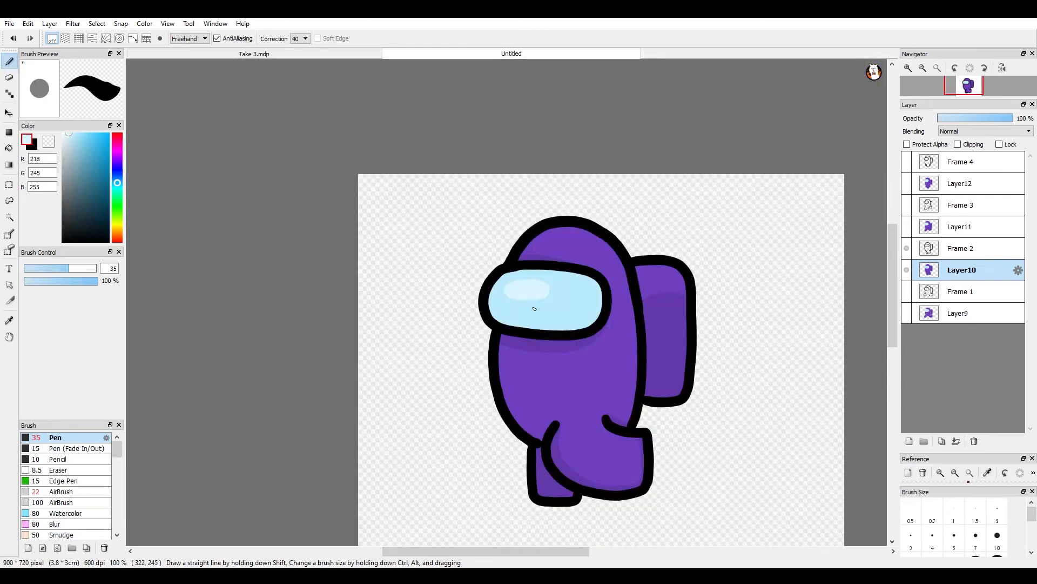
Show only Frame 1 and Layer9, and paint a pale blue highlight on the upper left of the visor on Layer9.
{"action": "scroll", "coordinate": [533, 308], "scroll_direction": "up", "scroll_amount": 2}
{"action": "left_click", "coordinate": [909, 228]}
{"action": "left_click", "coordinate": [909, 228]}
{"action": "left_click", "coordinate": [907, 187]}
{"action": "left_click", "coordinate": [907, 187]}
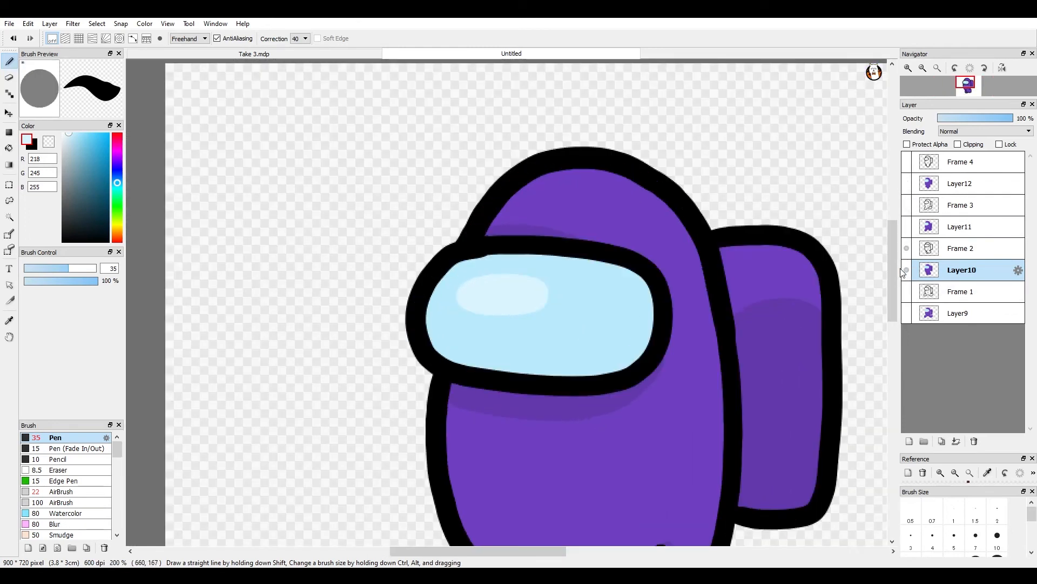
{"action": "left_click", "coordinate": [908, 292]}
{"action": "left_click", "coordinate": [908, 313]}
{"action": "left_click", "coordinate": [908, 270]}
{"action": "left_click", "coordinate": [908, 249]}
{"action": "left_click", "coordinate": [957, 313]}
{"action": "scroll", "coordinate": [530, 306], "scroll_direction": "up", "scroll_amount": 2}
{"action": "left_click_drag", "start_coordinate": [548, 278], "coordinate": [420, 315]}
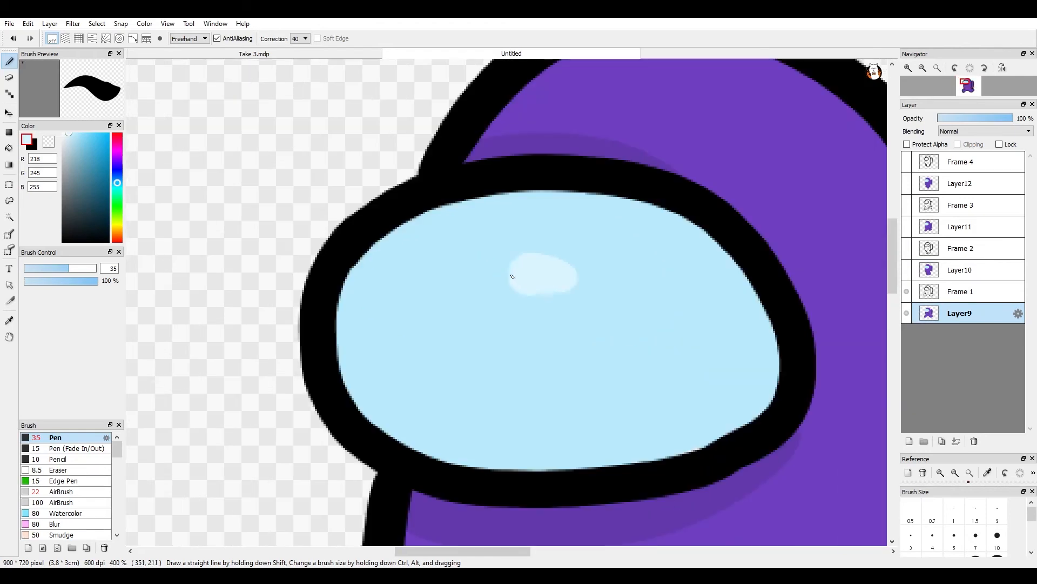
{"action": "scroll", "coordinate": [420, 315], "scroll_direction": "down", "scroll_amount": 1}
{"action": "scroll", "coordinate": [420, 314], "scroll_direction": "up", "scroll_amount": 2}
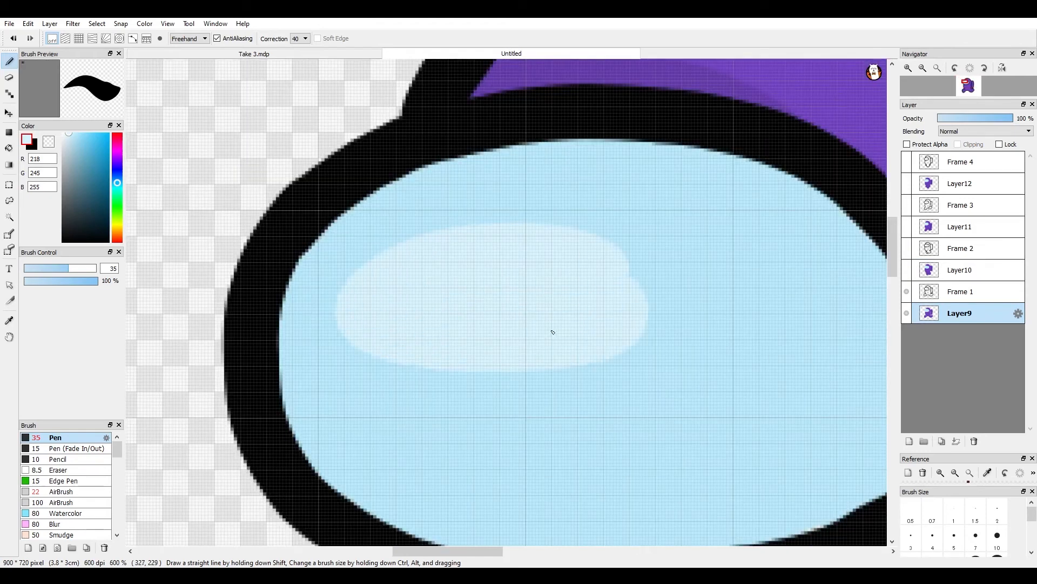
Undo the uneven highlight stroke on the Frame 1 visor and repaint its edge into a smooth oval on Layer9.
{"action": "key", "text": "ctrl+z"}
{"action": "mouse_move", "coordinate": [589, 273]}
{"action": "left_mouse_down"}
{"action": "mouse_move", "coordinate": [556, 343]}
{"action": "mouse_move", "coordinate": [581, 296]}
{"action": "left_mouse_up"}
{"action": "key", "text": "ctrl+z"}
{"action": "mouse_move", "coordinate": [562, 249]}
{"action": "left_mouse_down"}
{"action": "mouse_move", "coordinate": [420, 305]}
{"action": "mouse_move", "coordinate": [528, 290]}
{"action": "left_mouse_up"}
{"action": "scroll", "coordinate": [430, 302], "scroll_direction": "down", "scroll_amount": 7}
{"action": "scroll", "coordinate": [420, 306], "scroll_direction": "up", "scroll_amount": 3}
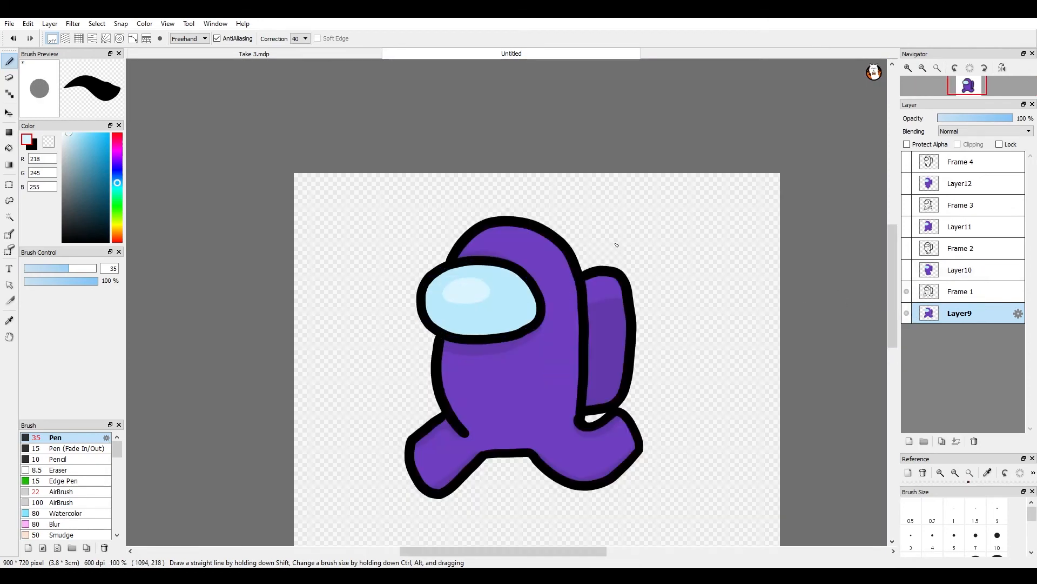
Set the pen colour to a greyer blue (R 181, G 219, B 234) and shade the lower edge of the Frame 1 visor on Layer9.
{"action": "scroll", "coordinate": [476, 323], "scroll_direction": "up", "scroll_amount": 4}
{"action": "left_click_drag", "start_coordinate": [300, 319], "coordinate": [548, 331]}
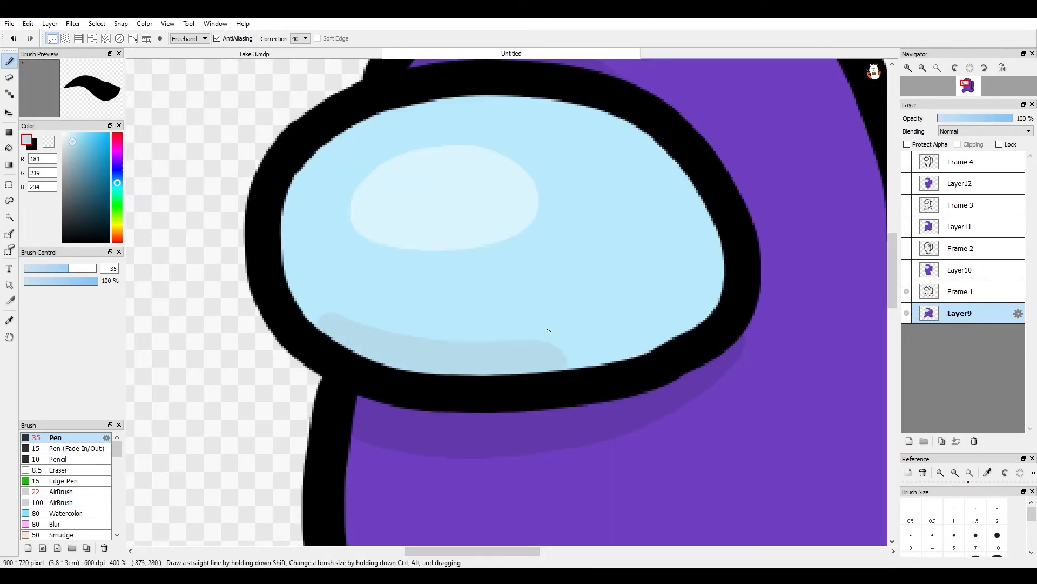
{"action": "key", "text": "ctrl+z"}
{"action": "mouse_move", "coordinate": [736, 286]}
{"action": "left_mouse_down"}
{"action": "mouse_move", "coordinate": [436, 369]}
{"action": "mouse_move", "coordinate": [294, 317]}
{"action": "left_mouse_up"}
{"action": "scroll", "coordinate": [410, 319], "scroll_direction": "down", "scroll_amount": 4}
{"action": "scroll", "coordinate": [392, 296], "scroll_direction": "up", "scroll_amount": 4}
Show Frame 2 and Layer10, and paint the greyer blue shadow along the lower edge of that visor on Layer10.
{"action": "left_click", "coordinate": [907, 270]}
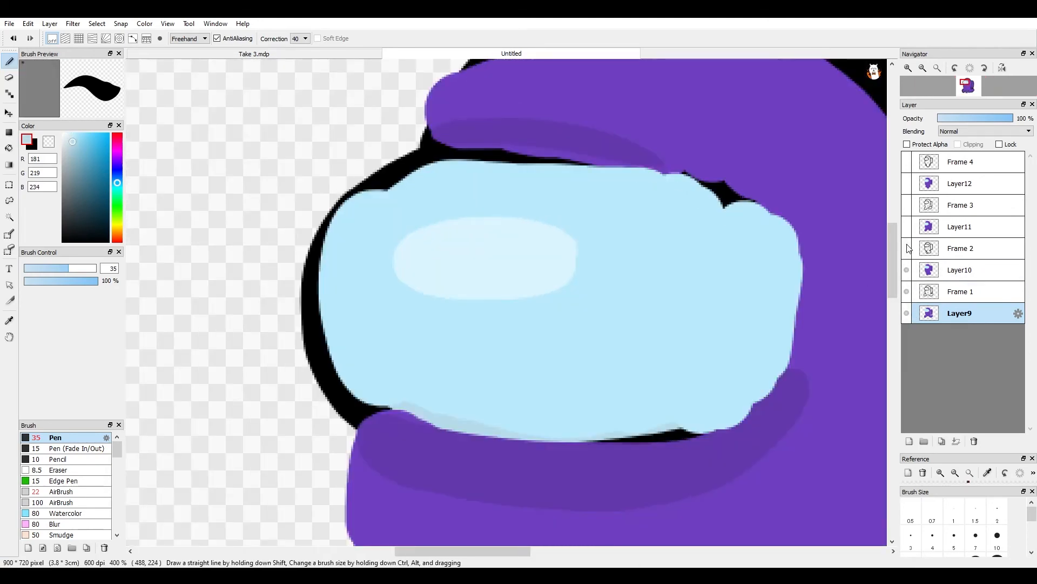
{"action": "left_click", "coordinate": [907, 248]}
{"action": "left_click", "coordinate": [979, 277]}
{"action": "mouse_move", "coordinate": [776, 379]}
{"action": "left_mouse_down"}
{"action": "mouse_move", "coordinate": [401, 375]}
{"action": "mouse_move", "coordinate": [334, 357]}
{"action": "left_mouse_up"}
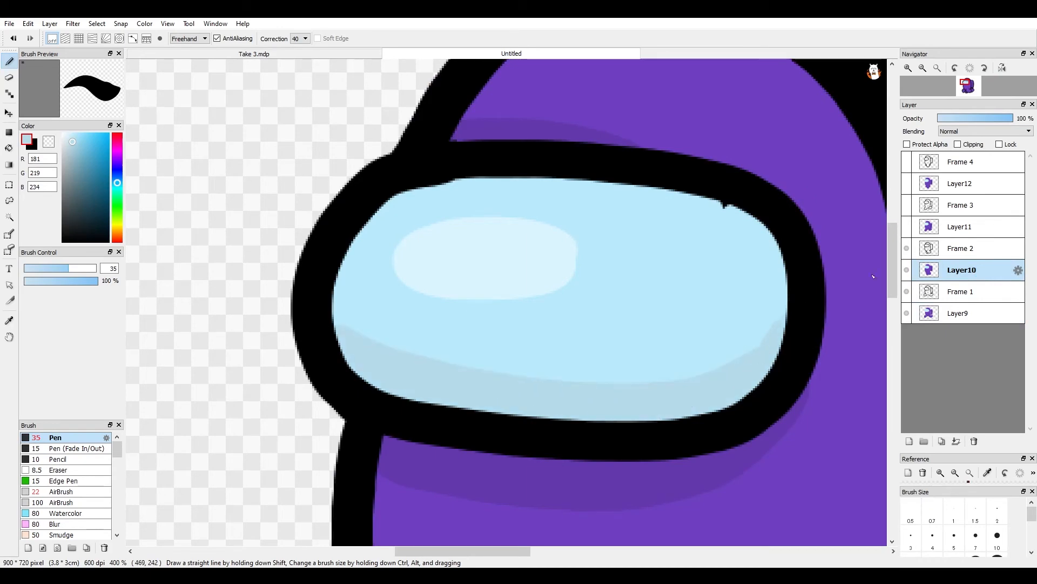
Show Frame 3 and Layer11, and paint the greyer blue shadow along the lower edge of that visor on Layer11.
{"action": "left_click", "coordinate": [967, 227]}
{"action": "left_click", "coordinate": [907, 227]}
{"action": "left_click", "coordinate": [907, 205]}
{"action": "mouse_move", "coordinate": [722, 350]}
{"action": "left_mouse_down"}
{"action": "mouse_move", "coordinate": [663, 395]}
{"action": "mouse_move", "coordinate": [338, 381]}
{"action": "left_mouse_up"}
{"action": "scroll", "coordinate": [520, 343], "scroll_direction": "down", "scroll_amount": 4}
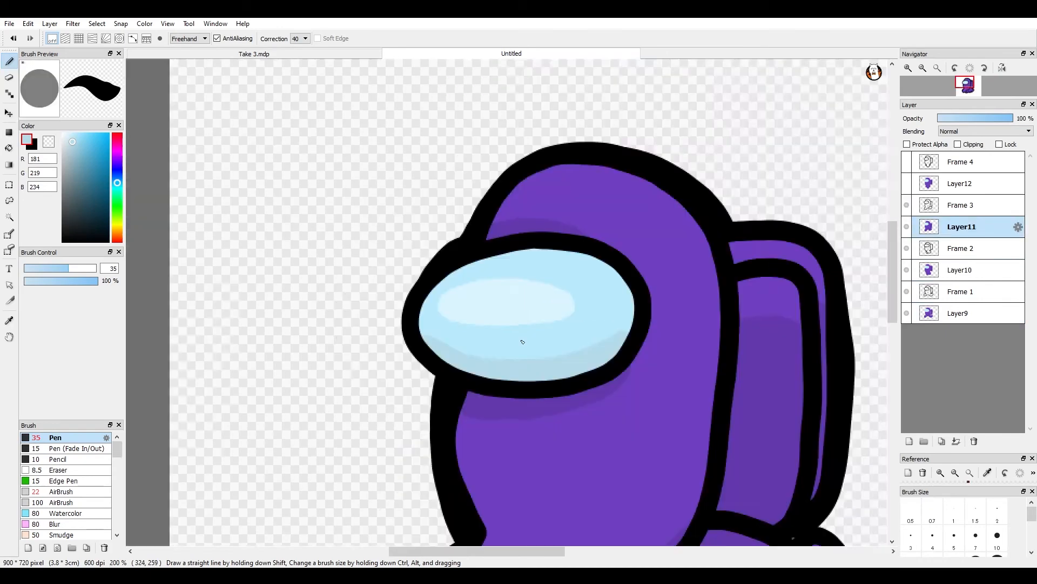
{"action": "scroll", "coordinate": [706, 364], "scroll_direction": "up", "scroll_amount": 4}
{"action": "mouse_move", "coordinate": [754, 339]}
{"action": "left_mouse_down"}
{"action": "mouse_move", "coordinate": [706, 363]}
{"action": "mouse_move", "coordinate": [394, 387]}
{"action": "mouse_move", "coordinate": [532, 389]}
{"action": "mouse_move", "coordinate": [797, 324]}
{"action": "left_mouse_up"}
{"action": "scroll", "coordinate": [395, 386], "scroll_direction": "down", "scroll_amount": 5}
{"action": "scroll", "coordinate": [486, 324], "scroll_direction": "up", "scroll_amount": 2}
Show Frame 4 and Layer12, and paint the greyer blue shadow along the lower edge of that visor on Layer12.
{"action": "left_click", "coordinate": [907, 184]}
{"action": "left_click", "coordinate": [908, 162]}
{"action": "left_click", "coordinate": [963, 184]}
{"action": "scroll", "coordinate": [359, 394], "scroll_direction": "up", "scroll_amount": 2}
{"action": "key", "text": "ctrl+z"}
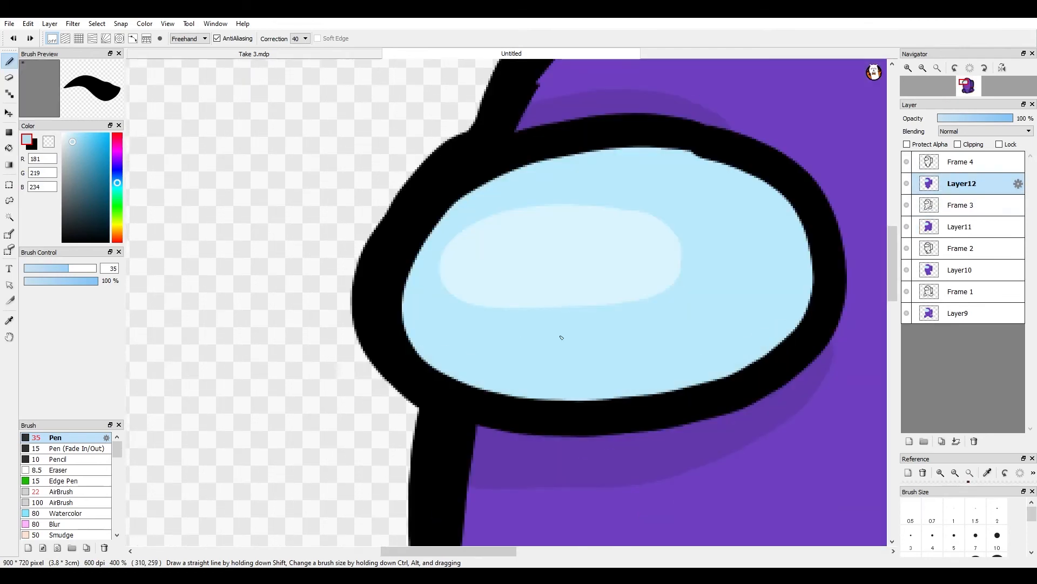
{"action": "mouse_move", "coordinate": [416, 351]}
{"action": "left_mouse_down"}
{"action": "mouse_move", "coordinate": [463, 370]}
{"action": "mouse_move", "coordinate": [800, 324]}
{"action": "left_mouse_up"}
{"action": "scroll", "coordinate": [571, 248], "scroll_direction": "down", "scroll_amount": 6}
{"action": "scroll", "coordinate": [571, 248], "scroll_direction": "up", "scroll_amount": 3}
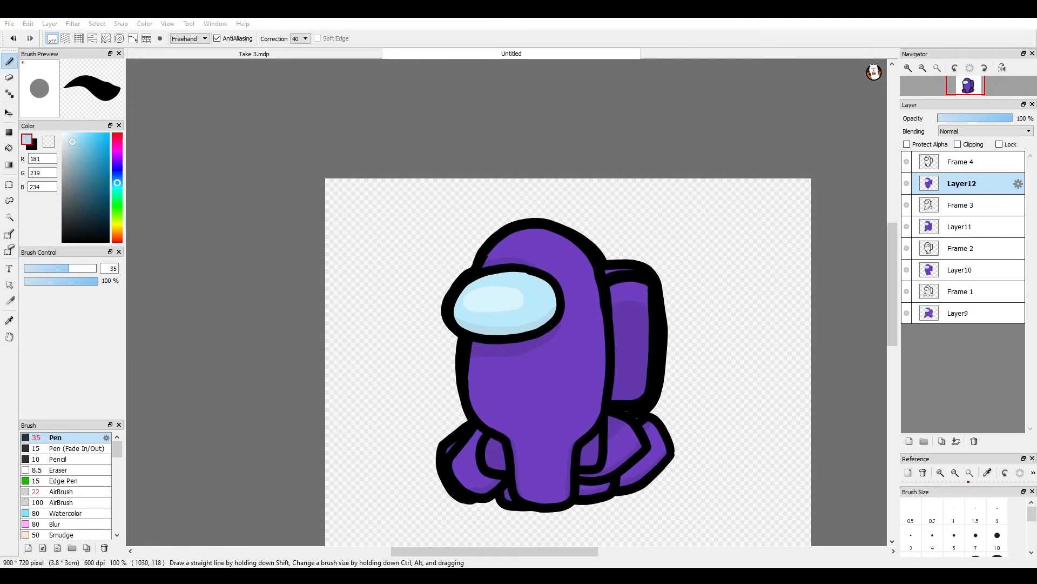
Merge each line art layer, Frame 4 through Frame 1, down into the colour layer directly beneath it.
{"action": "left_click", "coordinate": [959, 163]}
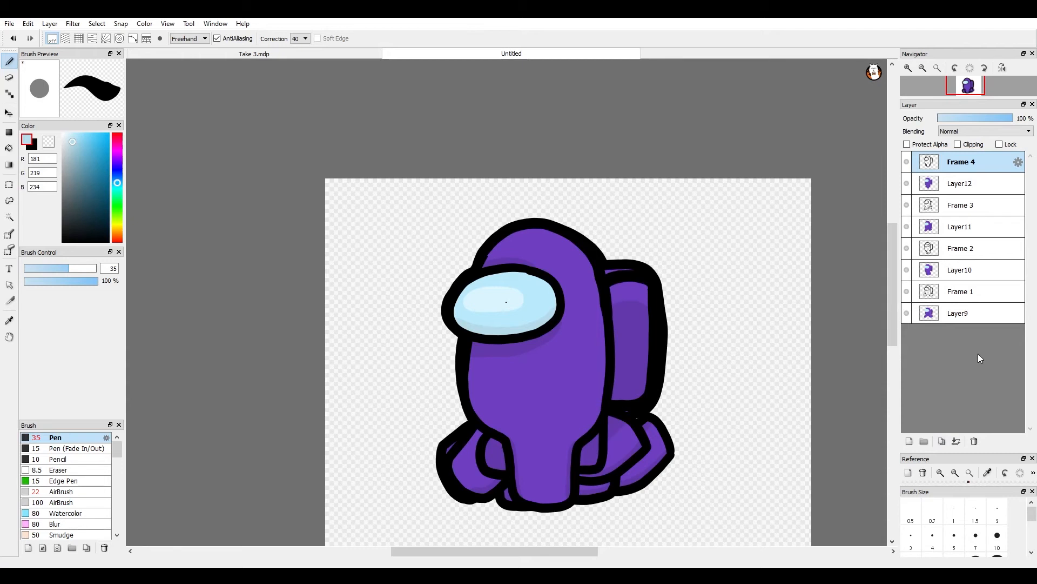
{"action": "left_click", "coordinate": [956, 441]}
{"action": "left_click", "coordinate": [966, 185]}
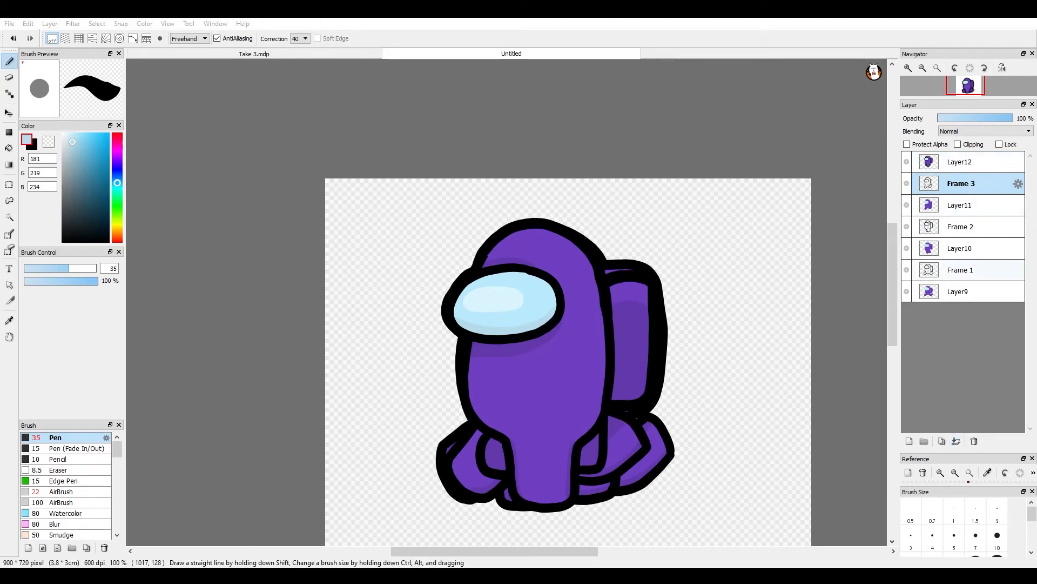
{"action": "left_click", "coordinate": [956, 441]}
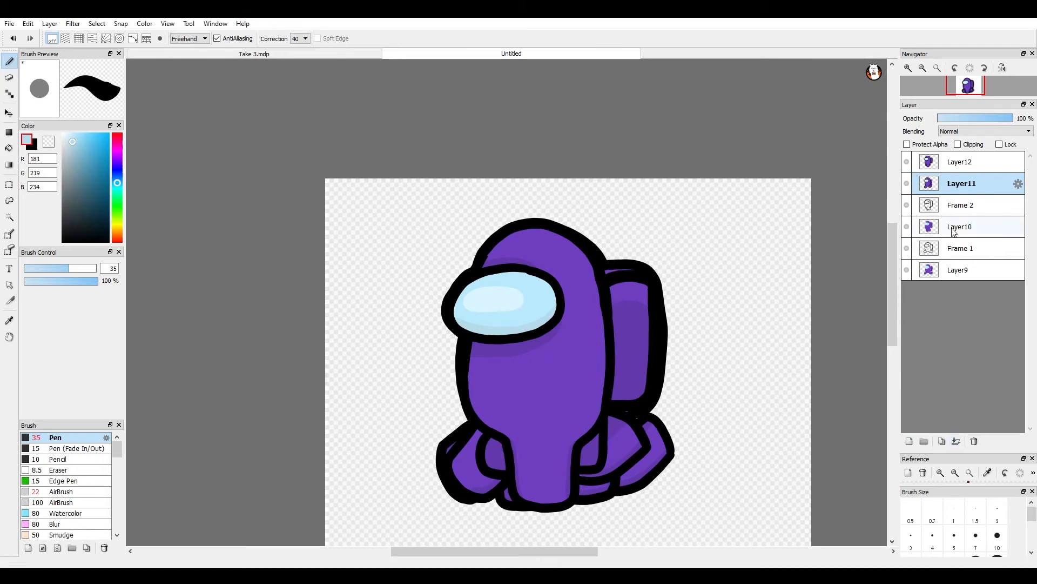
{"action": "left_click", "coordinate": [958, 207]}
{"action": "left_click", "coordinate": [957, 441]}
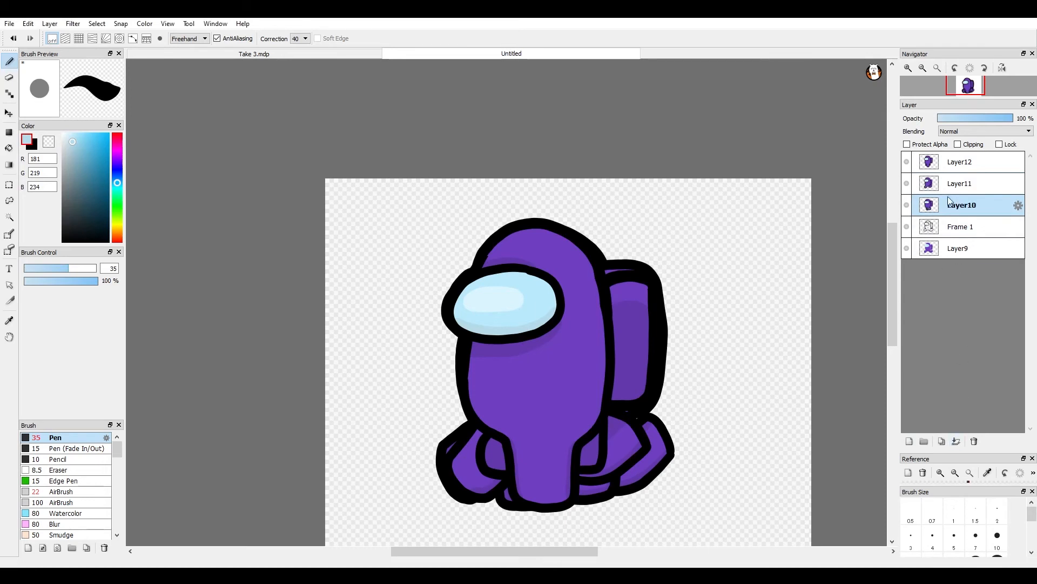
{"action": "left_click", "coordinate": [965, 227]}
{"action": "left_click", "coordinate": [957, 441]}
Rename the four merged layers from top to bottom as Frame 4, Frame 3, Frame 2 and Frame 1.
{"action": "left_click", "coordinate": [950, 158]}
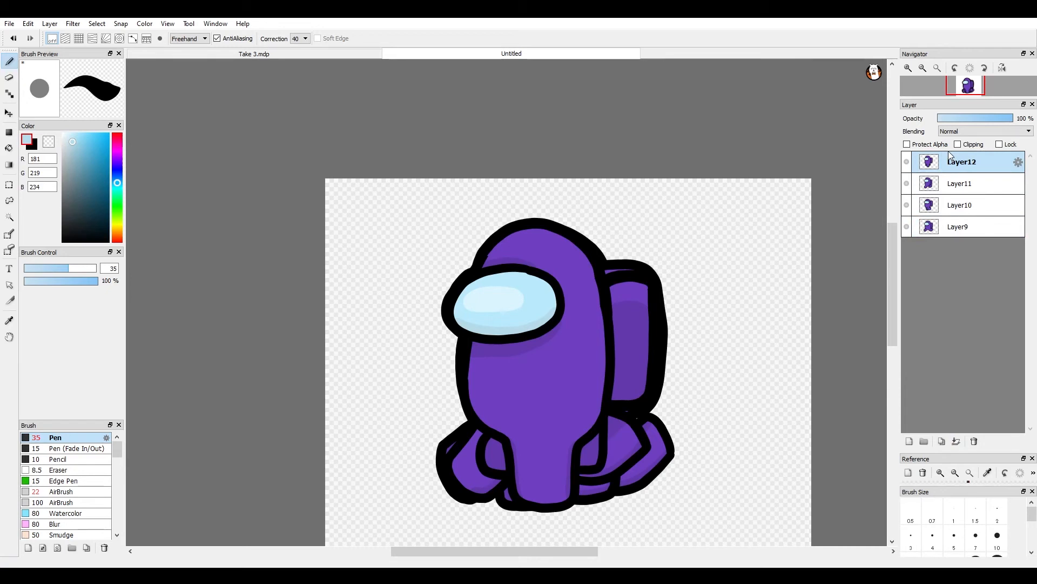
{"action": "double_click", "coordinate": [955, 157]}
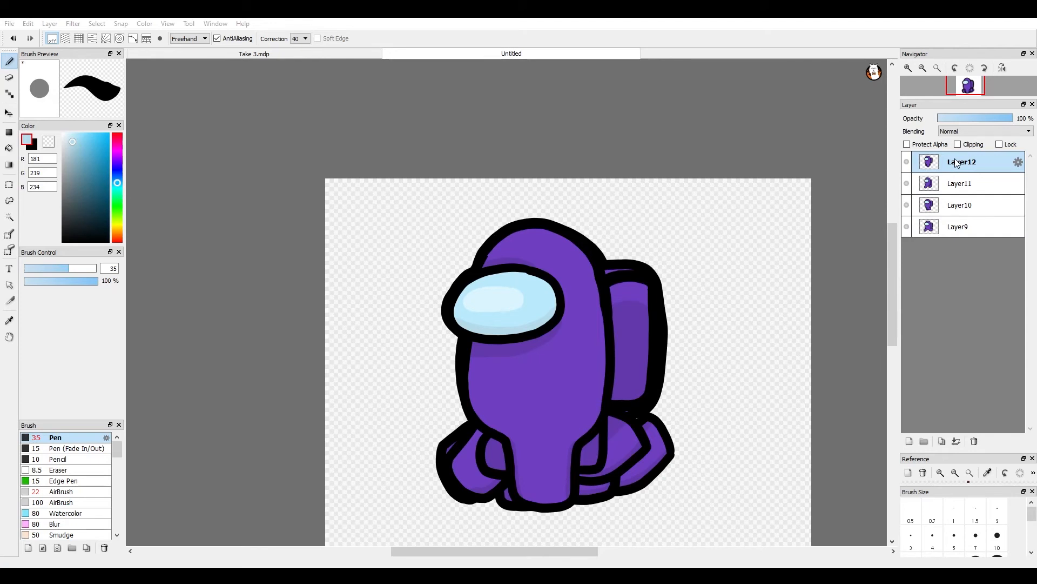
{"action": "key", "text": "Return"}
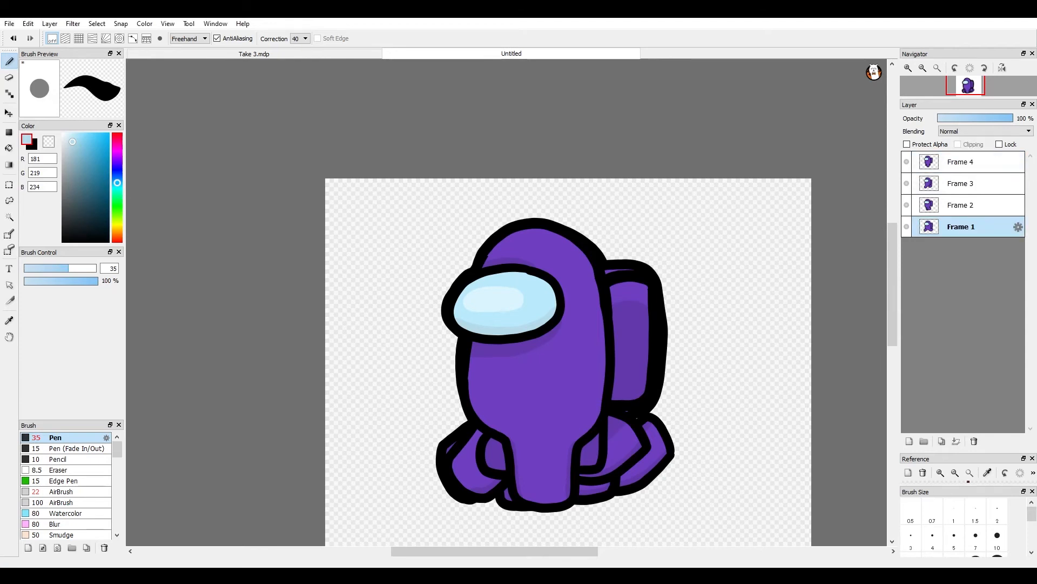
{"action": "key", "text": "alt+Tab"}
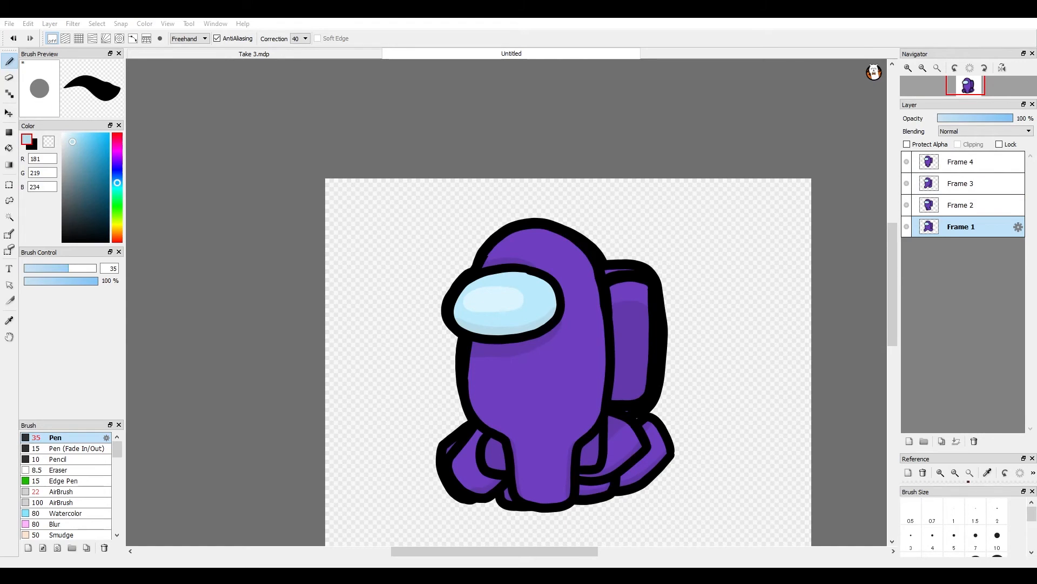
{"action": "scroll", "coordinate": [562, 316], "scroll_direction": "down", "scroll_amount": 3}
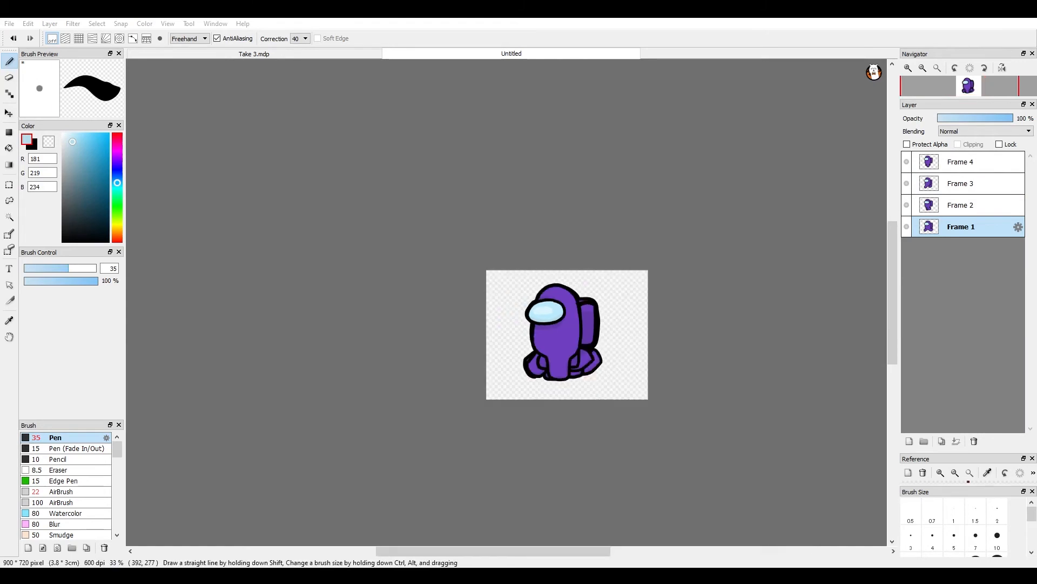
{"action": "scroll", "coordinate": [534, 318], "scroll_direction": "up", "scroll_amount": 3}
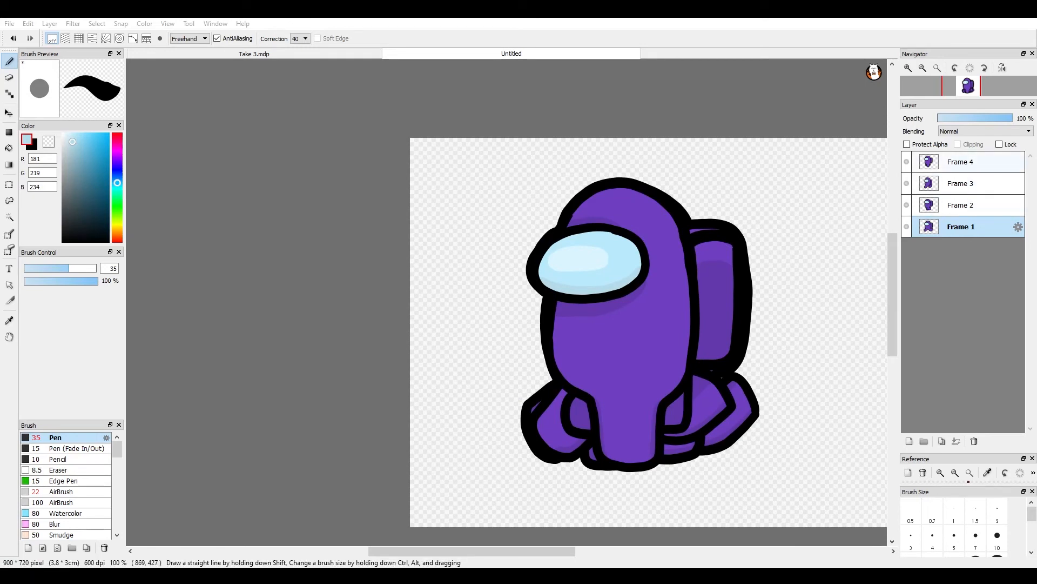
Turn on onion skin, compare the frames, and preview the animation at 5 fps in high quality.
{"action": "left_click", "coordinate": [959, 161]}
{"action": "left_click", "coordinate": [969, 211]}
{"action": "left_click", "coordinate": [967, 225]}
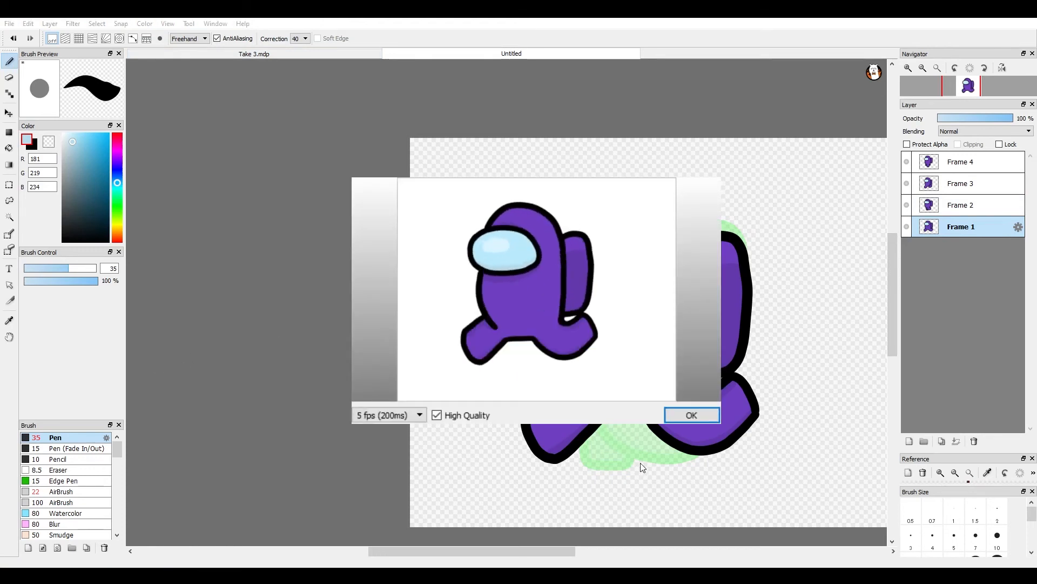
{"action": "left_click", "coordinate": [692, 414]}
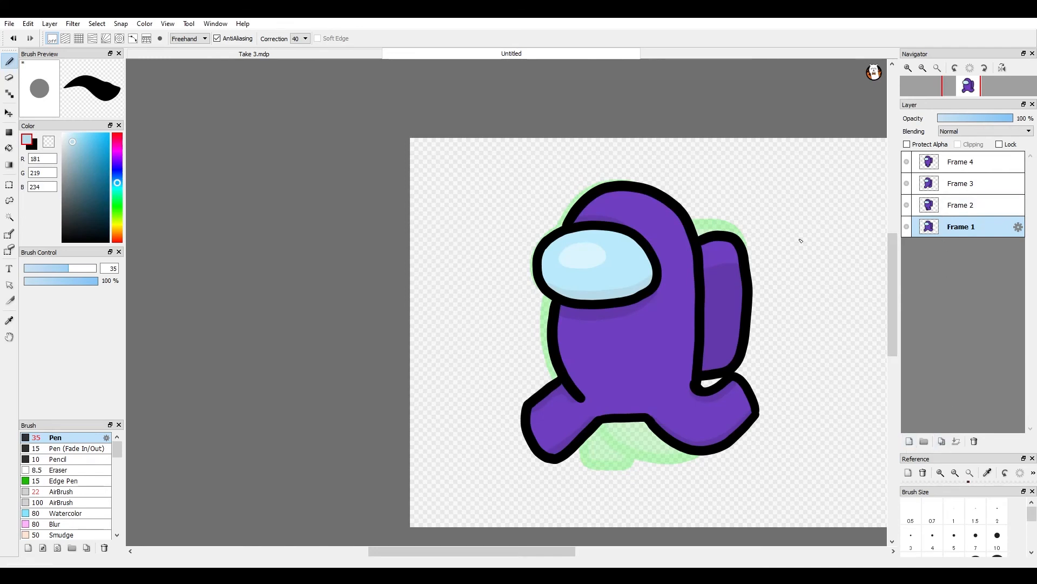
{"action": "left_click", "coordinate": [961, 163]}
{"action": "left_click", "coordinate": [960, 213]}
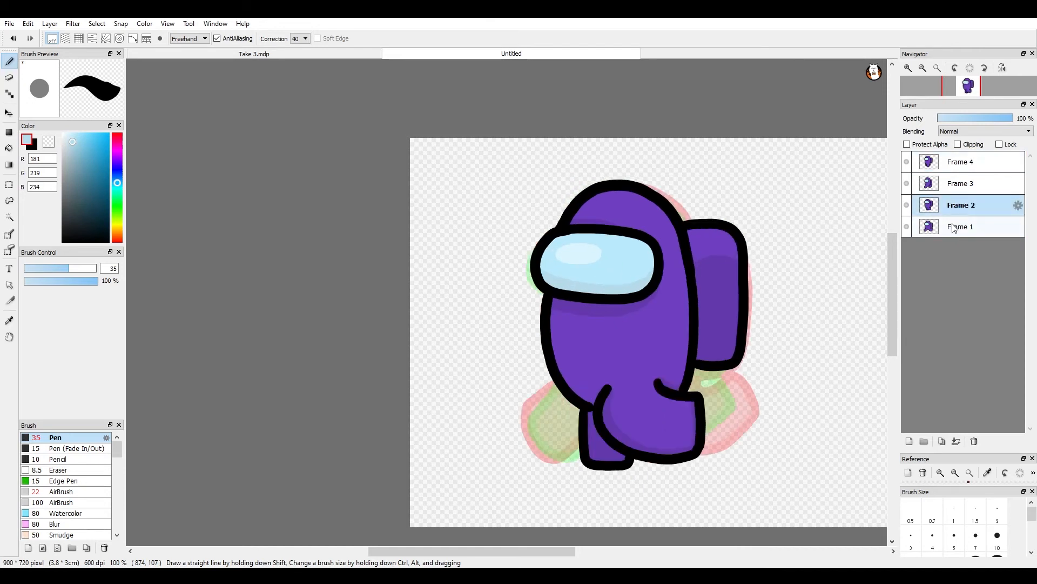
Duplicate the Frame 1 layer, move the copy to the top of the layer stack and rename it Frame 5.
{"action": "left_click", "coordinate": [955, 225]}
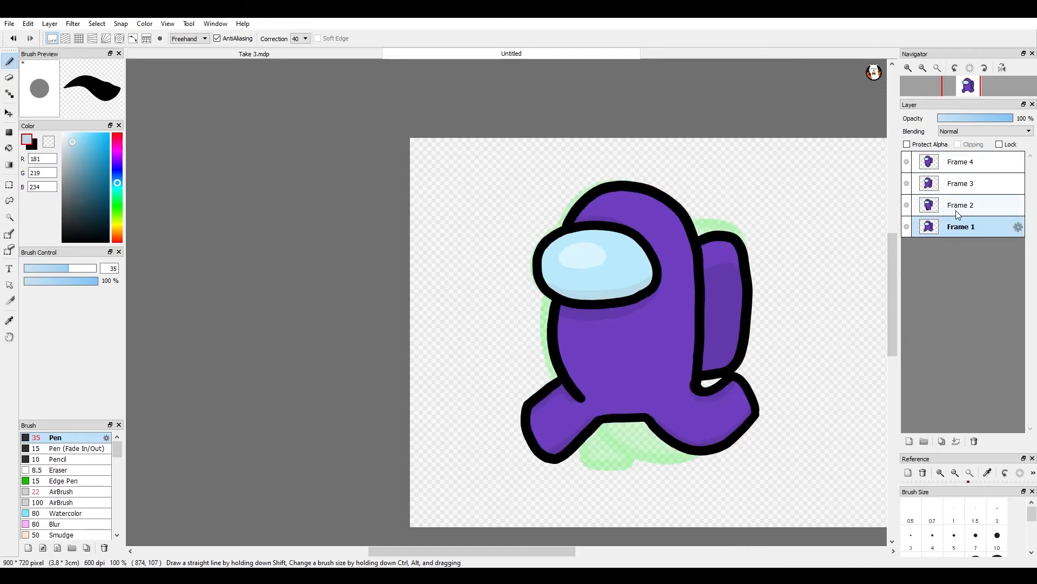
{"action": "left_click", "coordinate": [942, 441]}
{"action": "left_click_drag", "start_coordinate": [950, 227], "coordinate": [949, 152]}
{"action": "double_click", "coordinate": [971, 164]}
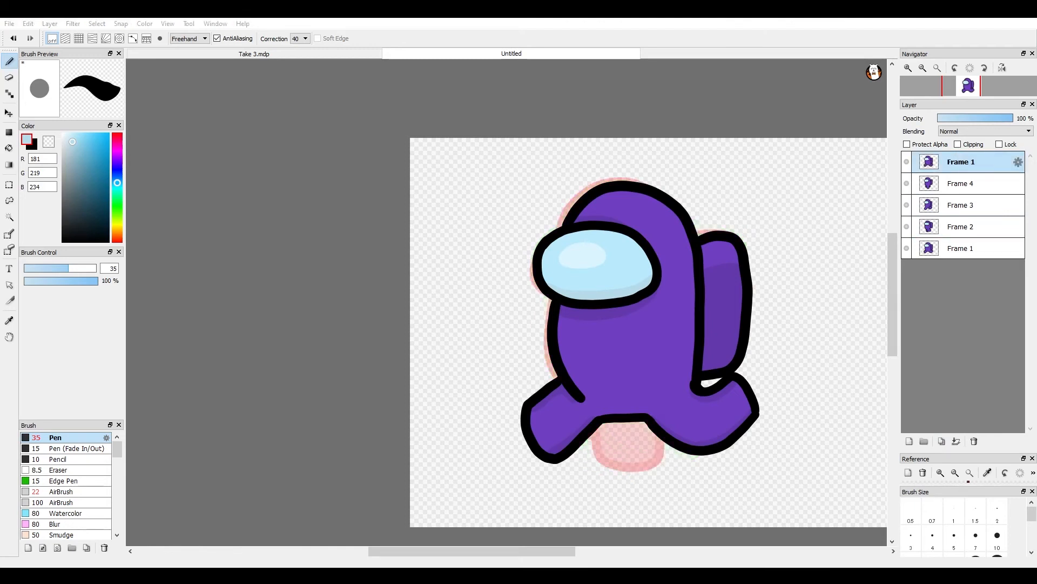
{"action": "key", "text": "Return"}
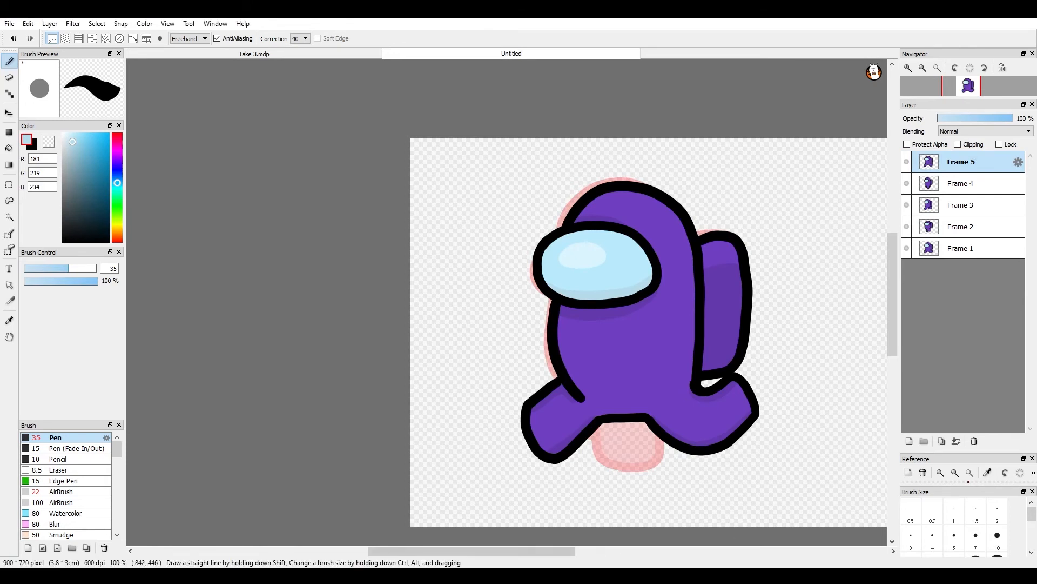
Duplicate the Frame 2 layer, move the copy above Frame 5 and rename it Frame 6.
{"action": "left_click", "coordinate": [968, 226]}
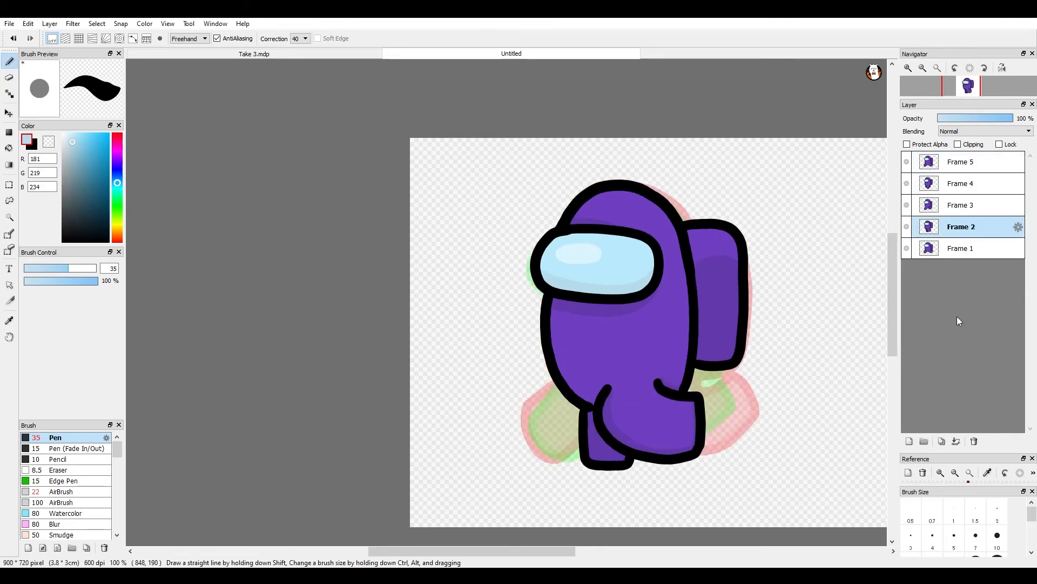
{"action": "left_click", "coordinate": [941, 440]}
{"action": "left_click_drag", "start_coordinate": [965, 230], "coordinate": [959, 164]}
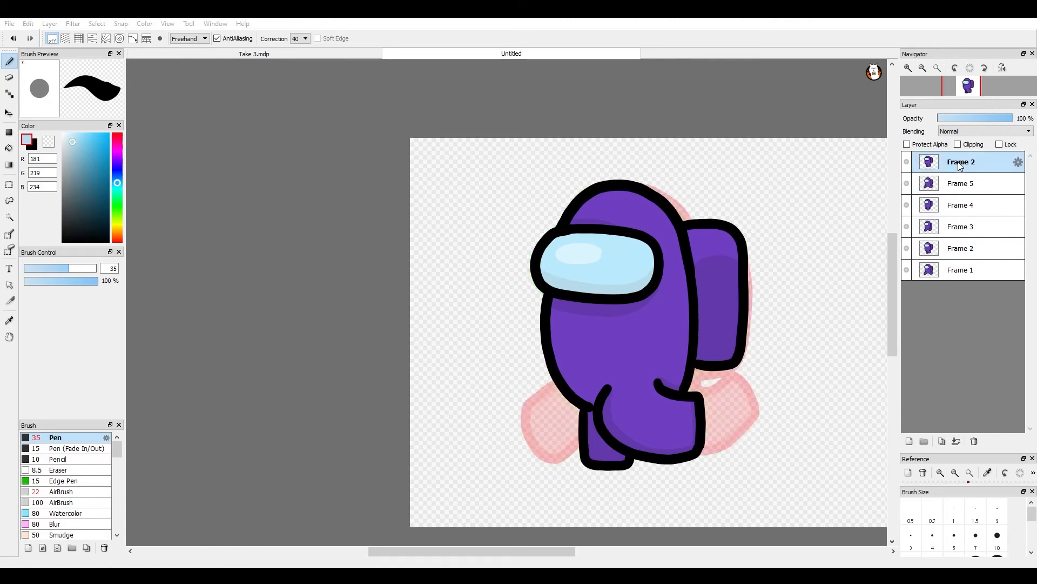
{"action": "key", "text": "Return"}
Duplicate the Frame 3 layer, move the copy to the top of the layer stack and rename it Frame 7.
{"action": "left_click", "coordinate": [968, 230]}
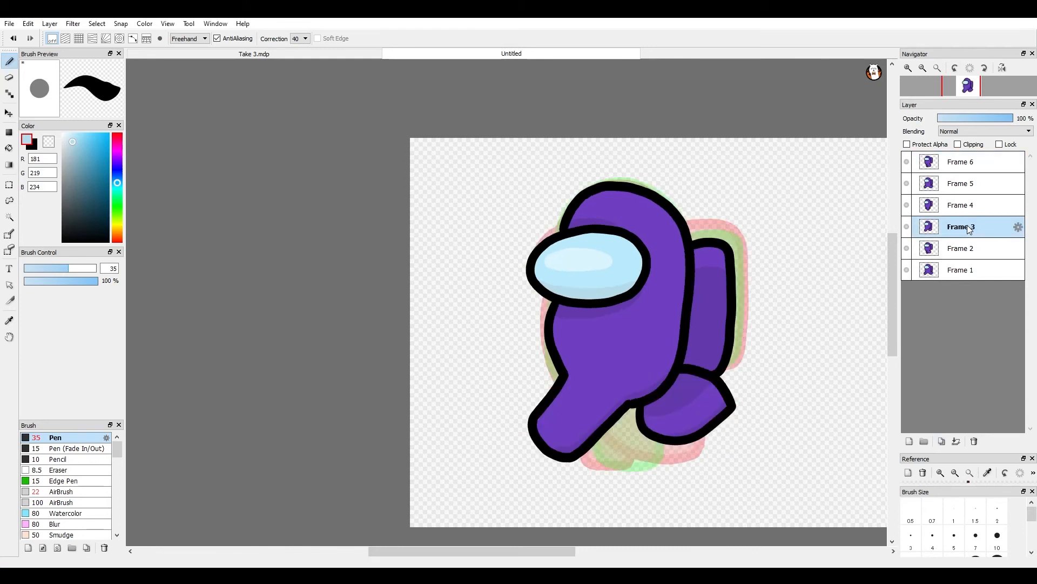
{"action": "left_click", "coordinate": [941, 441]}
{"action": "left_click_drag", "start_coordinate": [972, 232], "coordinate": [956, 157]}
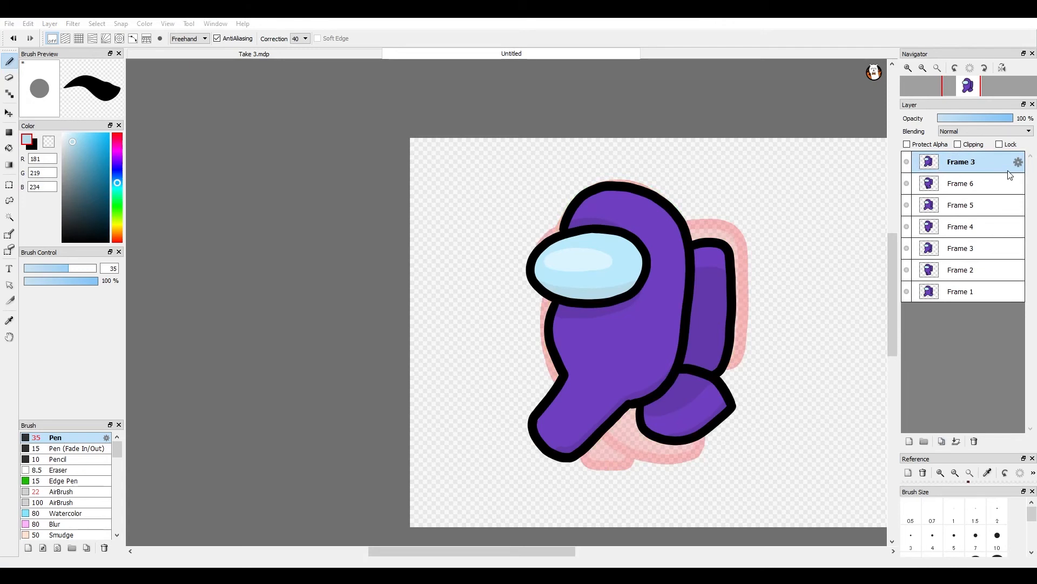
{"action": "key", "text": "Return"}
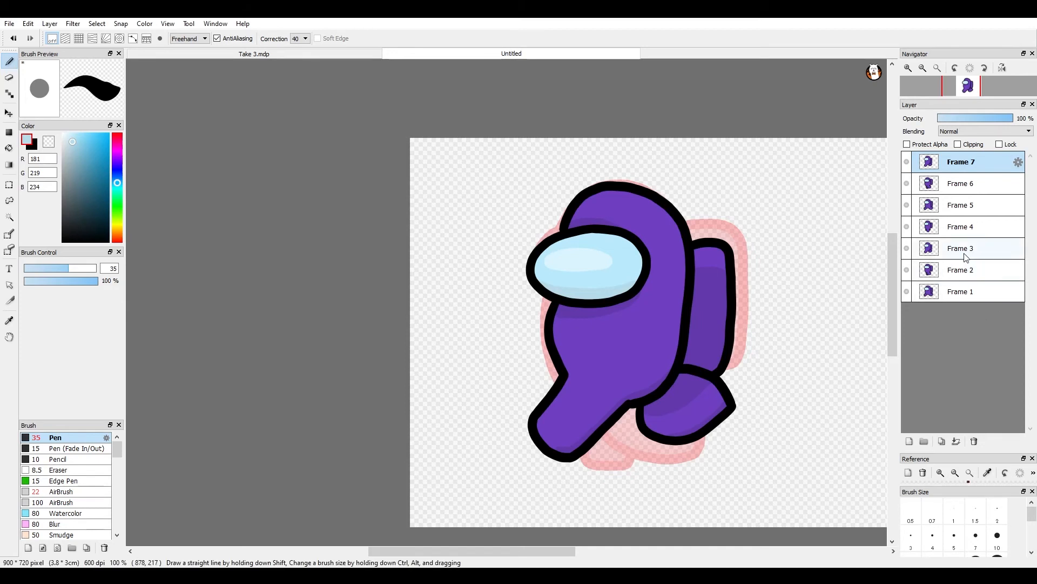
Duplicate the Frame 4 layer, move the copy above Frame 7 and rename it Frame 8.
{"action": "left_click", "coordinate": [968, 231]}
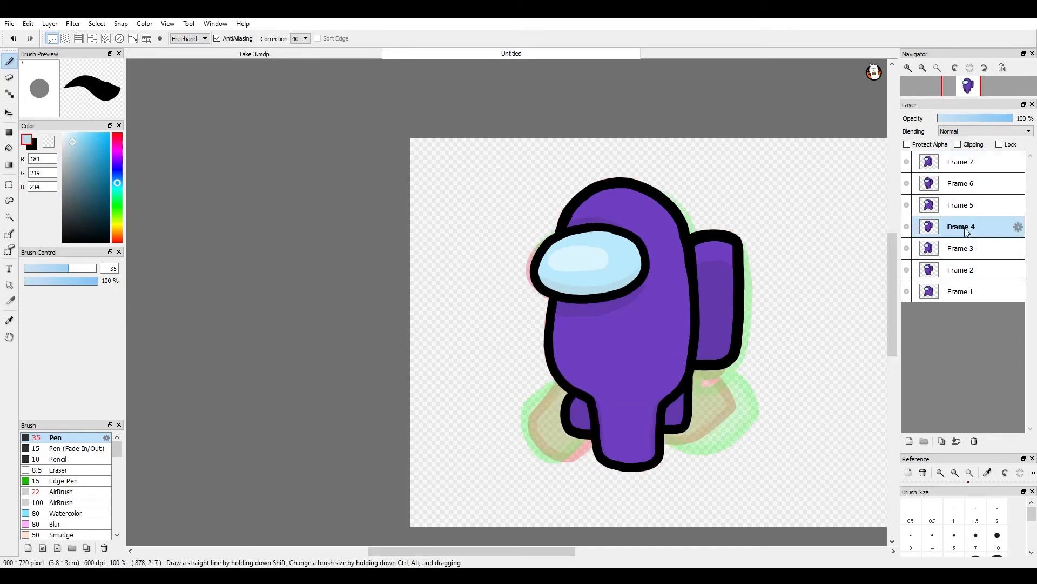
{"action": "left_click", "coordinate": [941, 442]}
{"action": "left_click_drag", "start_coordinate": [954, 227], "coordinate": [954, 160]}
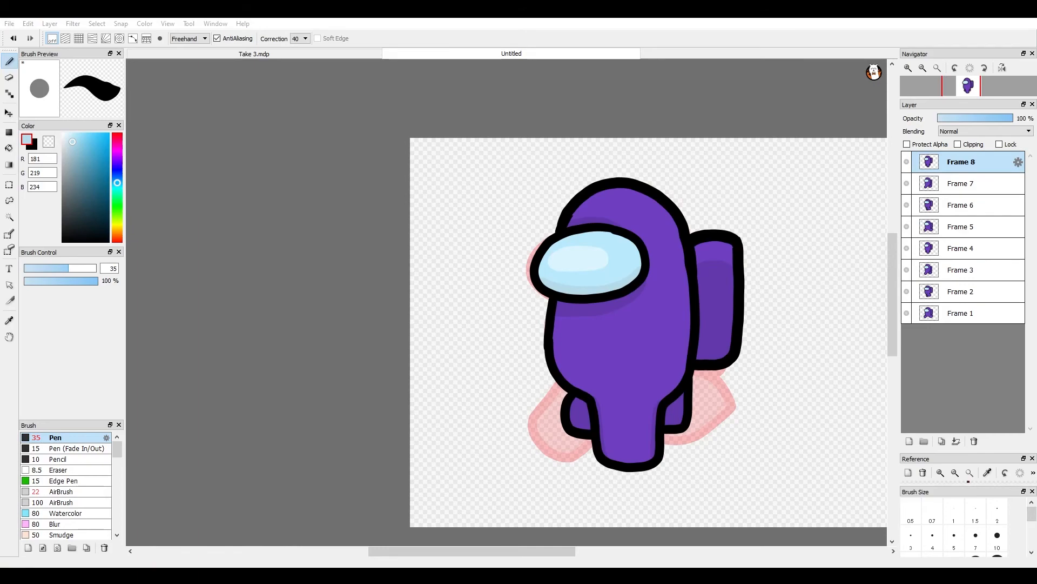
Preview the eight-frame walk animation in high quality, trying playback speeds of 6, 5 and 8 fps, and close the preview.
{"action": "scroll", "coordinate": [564, 276], "scroll_direction": "down", "scroll_amount": 4}
{"action": "scroll", "coordinate": [615, 295], "scroll_direction": "up", "scroll_amount": 4}
{"action": "scroll", "coordinate": [615, 295], "scroll_direction": "down", "scroll_amount": 2}
{"action": "scroll", "coordinate": [577, 281], "scroll_direction": "up", "scroll_amount": 2}
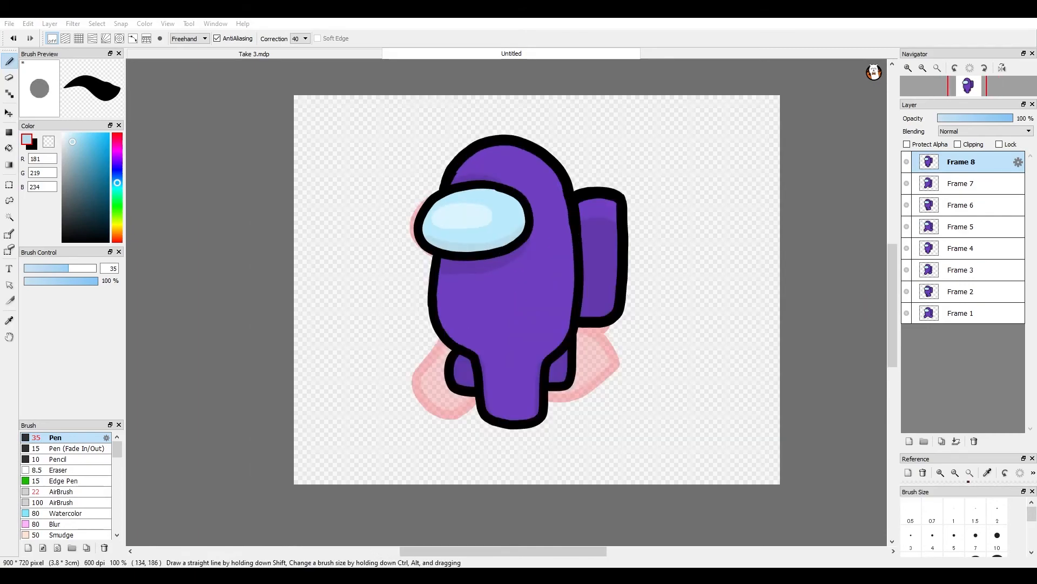
{"action": "left_click", "coordinate": [961, 313]}
{"action": "left_click", "coordinate": [961, 292]}
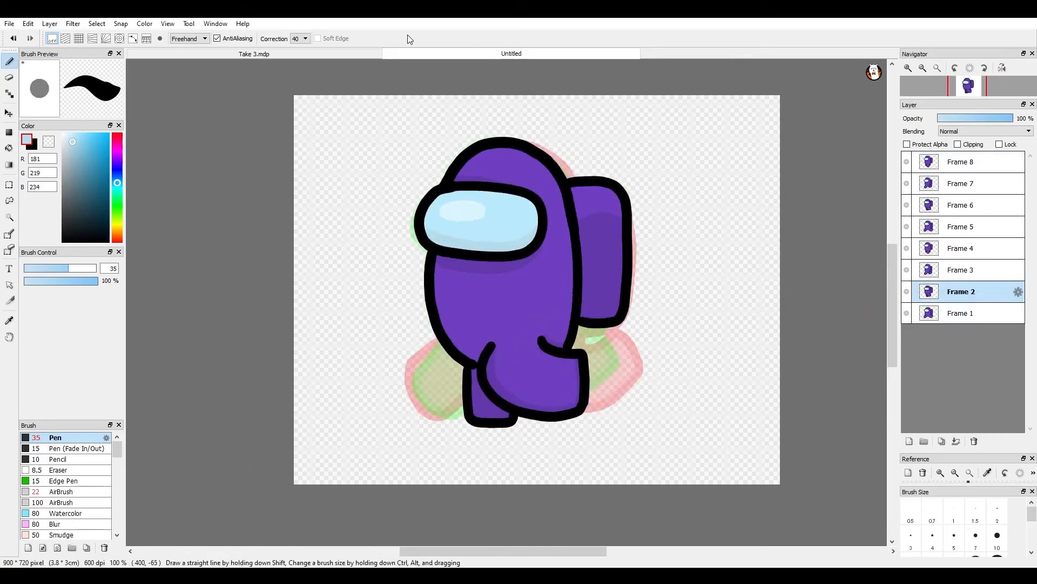
{"action": "left_click", "coordinate": [172, 25]}
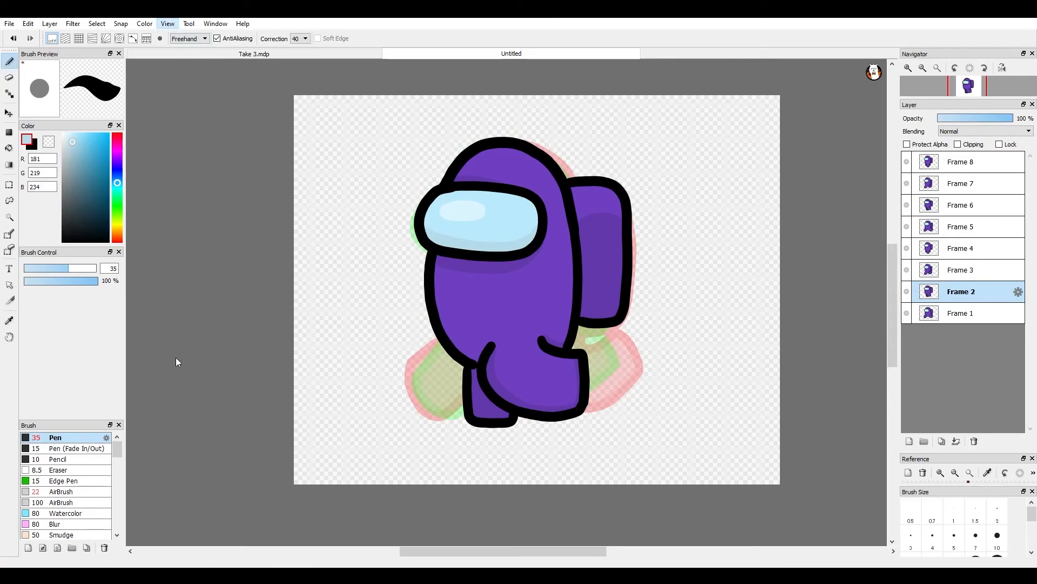
{"action": "left_click", "coordinate": [176, 358]}
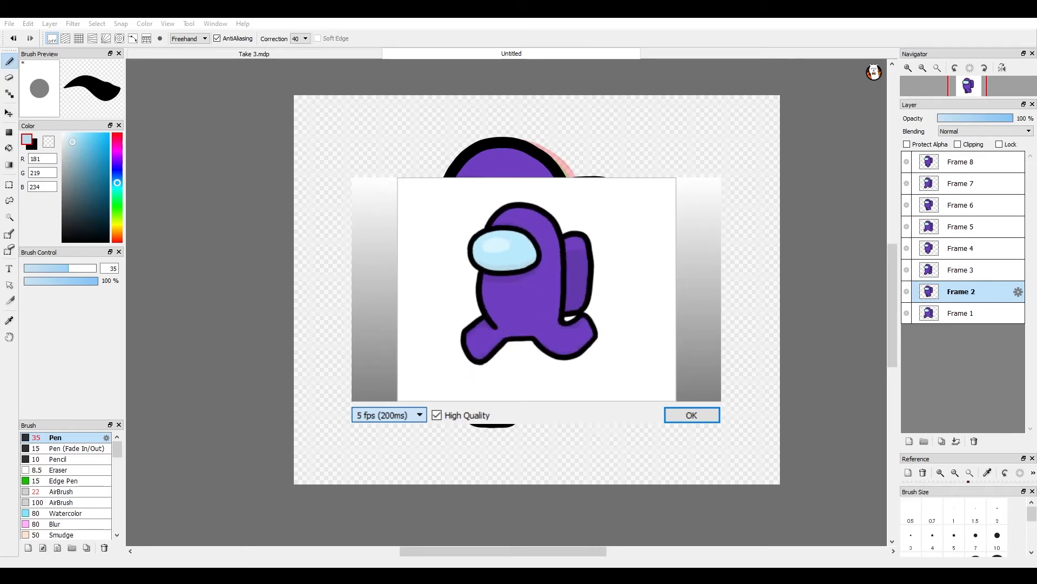
{"action": "left_click", "coordinate": [390, 487]}
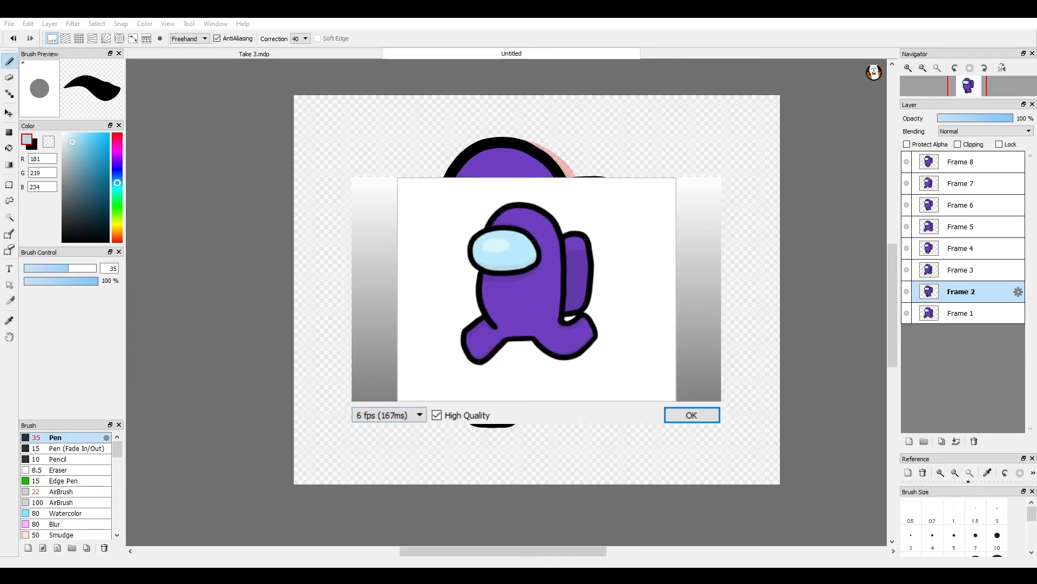
{"action": "left_click", "coordinate": [421, 415]}
{"action": "left_click", "coordinate": [390, 475]}
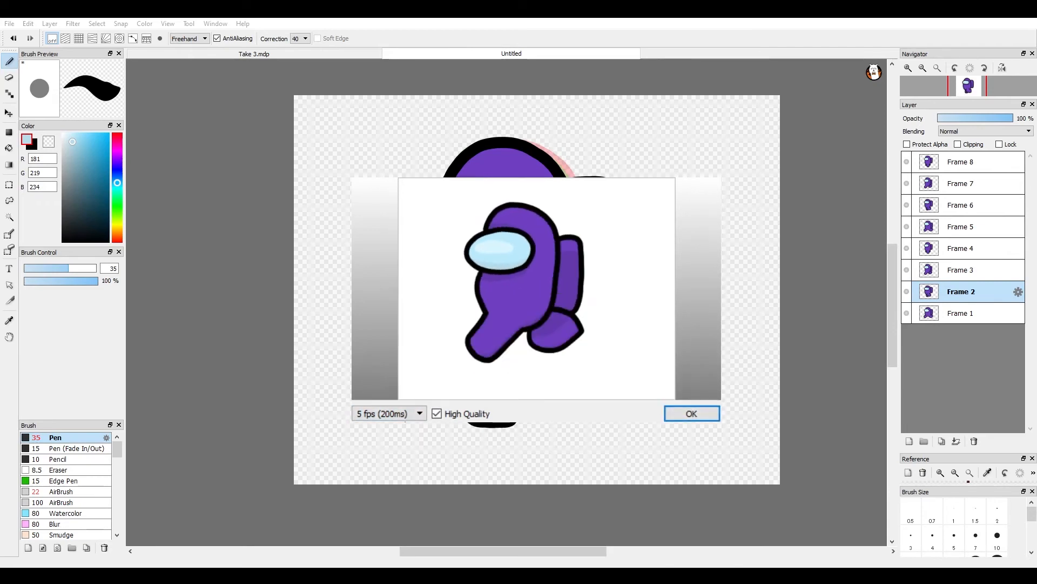
{"action": "left_click", "coordinate": [404, 416]}
{"action": "left_click", "coordinate": [396, 417]}
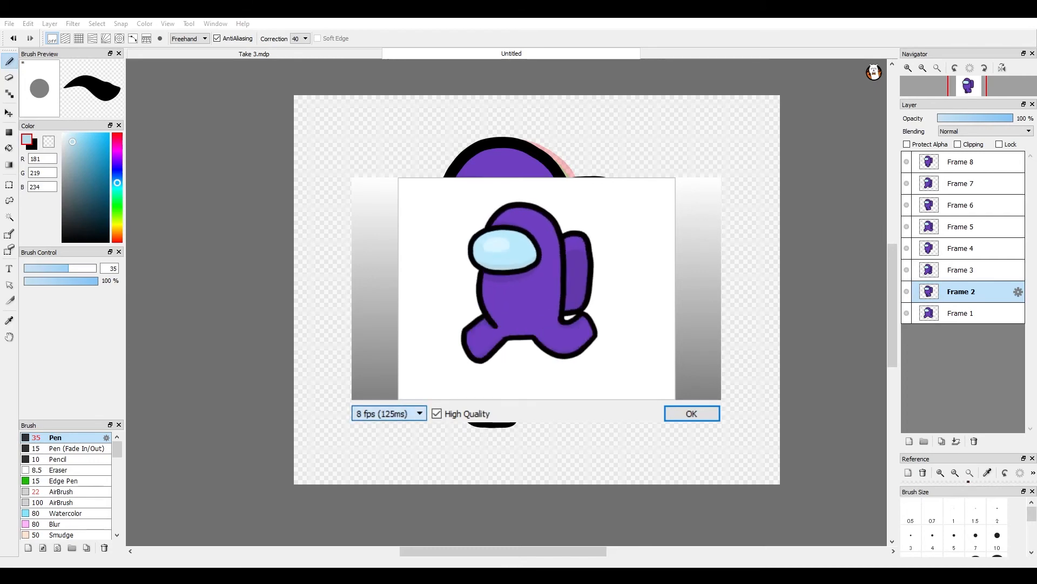
{"action": "left_click", "coordinate": [689, 414]}
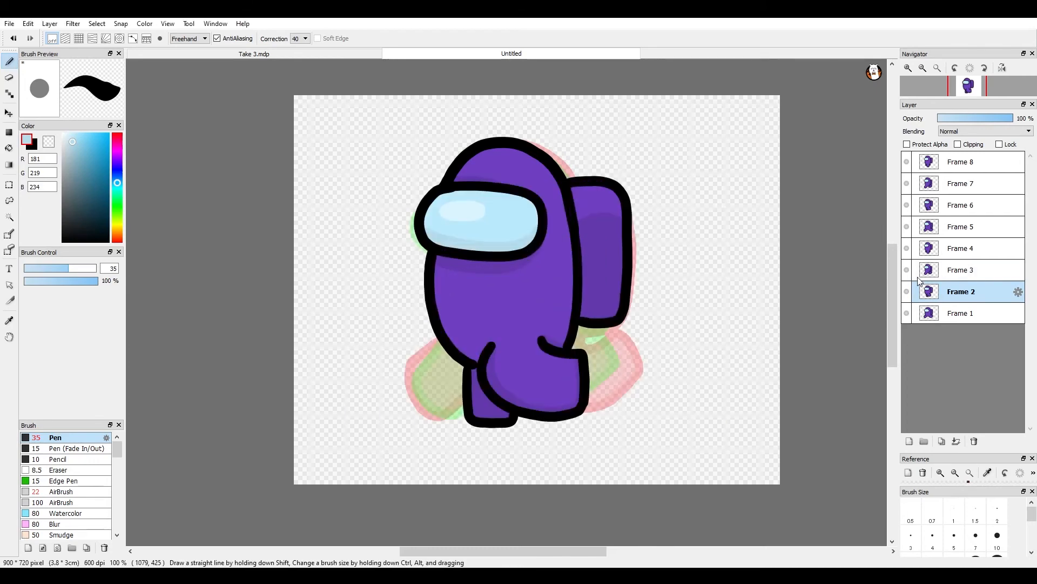
Examine the Frame 1 pose in Take 3.mdp for comparison and return to the untitled drawing.
{"action": "left_click", "coordinate": [293, 51]}
{"action": "scroll", "coordinate": [481, 306], "scroll_direction": "down", "scroll_amount": 2}
{"action": "scroll", "coordinate": [487, 256], "scroll_direction": "up", "scroll_amount": 2}
{"action": "left_click", "coordinate": [955, 314]}
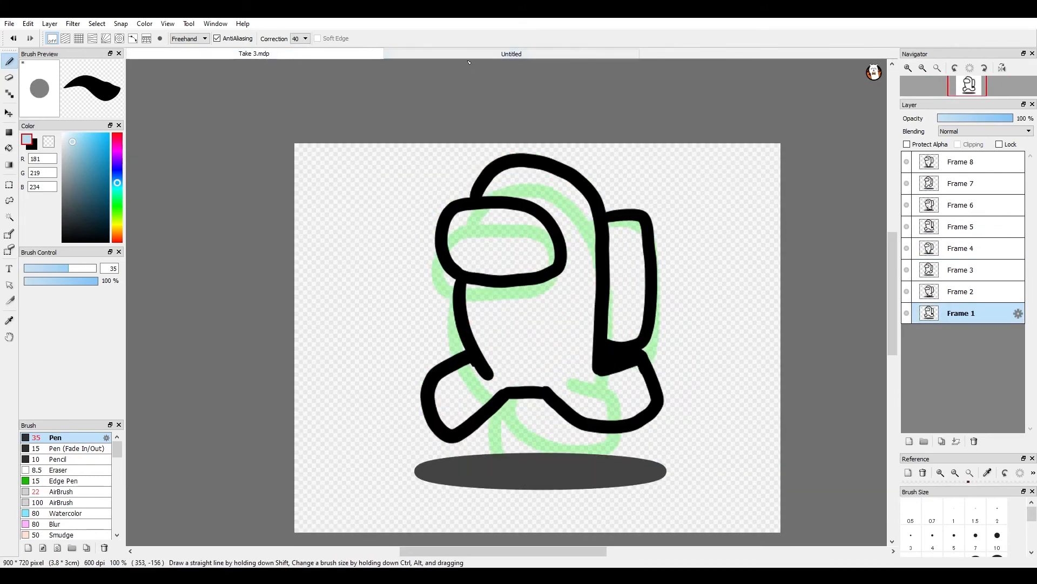
{"action": "left_click", "coordinate": [519, 53]}
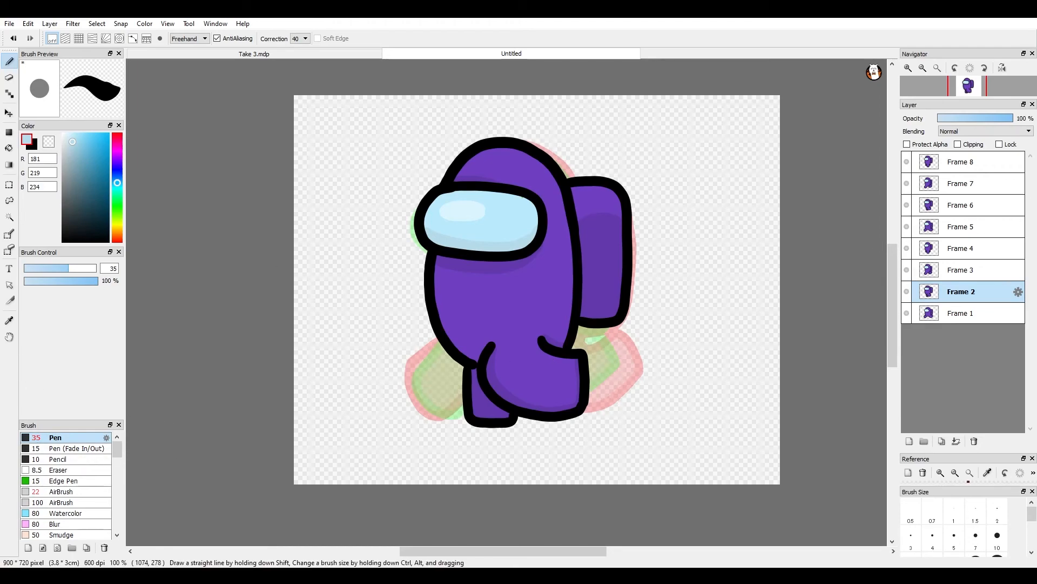
Compare Frames 1, 2 and 3 with onion skin and preview the animation at 5 fps in high quality.
{"action": "left_click", "coordinate": [956, 311]}
{"action": "left_click", "coordinate": [954, 293]}
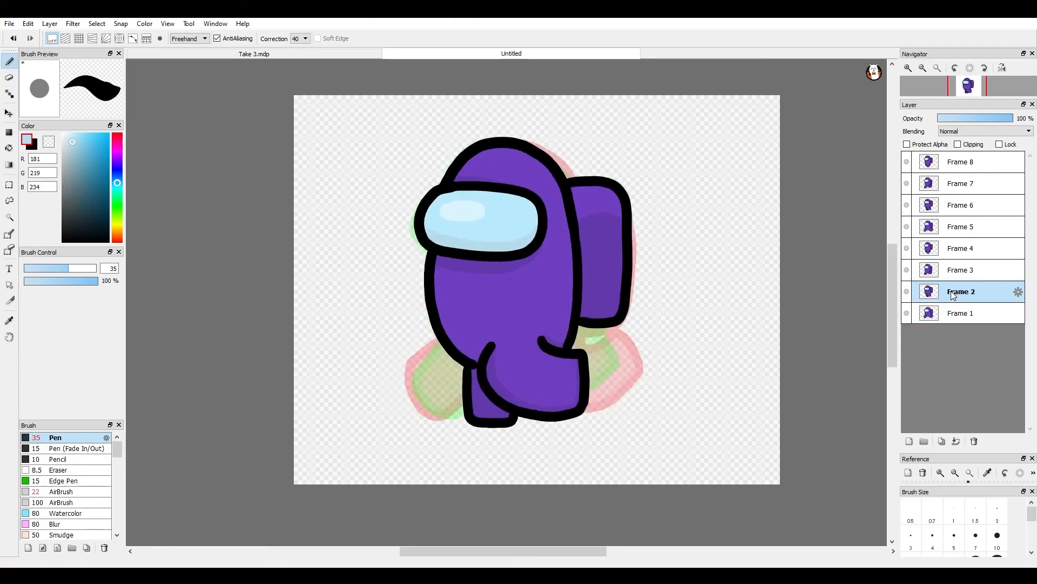
{"action": "left_click", "coordinate": [959, 317]}
{"action": "left_click", "coordinate": [962, 290]}
{"action": "left_click", "coordinate": [958, 272]}
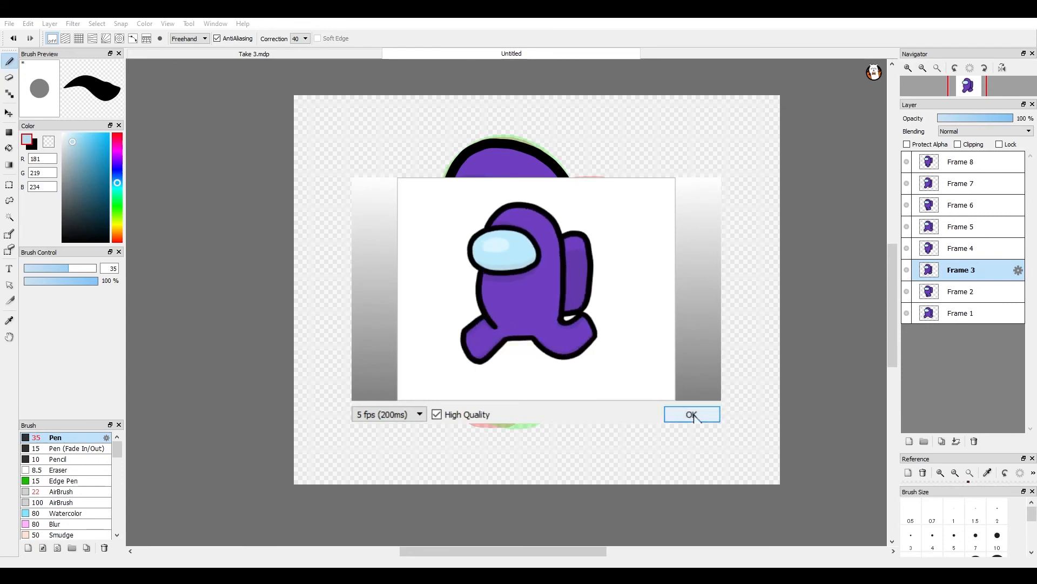
{"action": "left_click", "coordinate": [692, 415]}
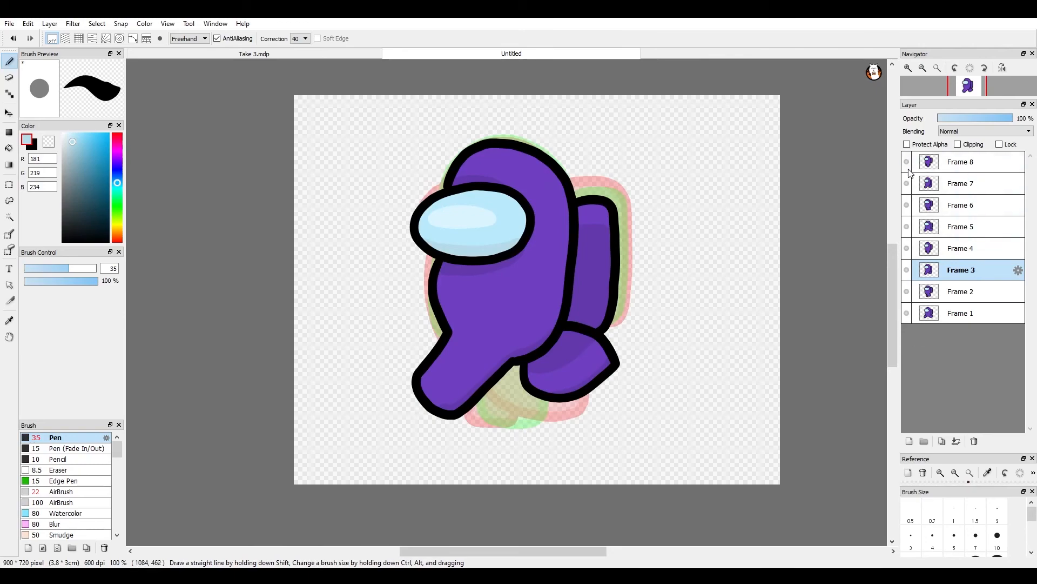
Examine the poses of Frames 8 to 1 one after another and check them against Take 3.mdp.
{"action": "left_click", "coordinate": [960, 168]}
{"action": "left_click", "coordinate": [973, 184]}
{"action": "left_click", "coordinate": [964, 224]}
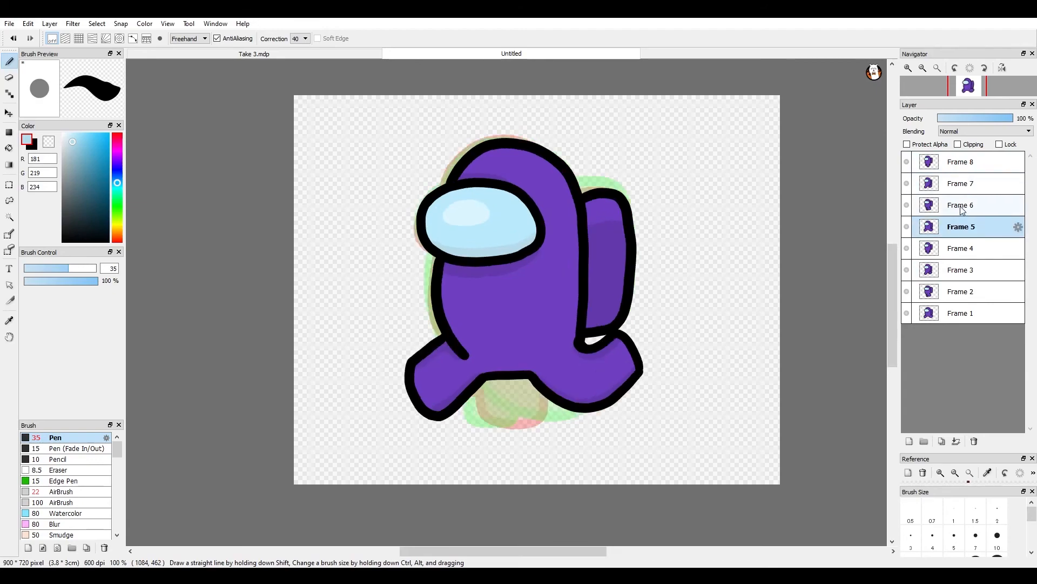
{"action": "left_click", "coordinate": [959, 239]}
{"action": "left_click", "coordinate": [958, 222]}
{"action": "left_click", "coordinate": [961, 209]}
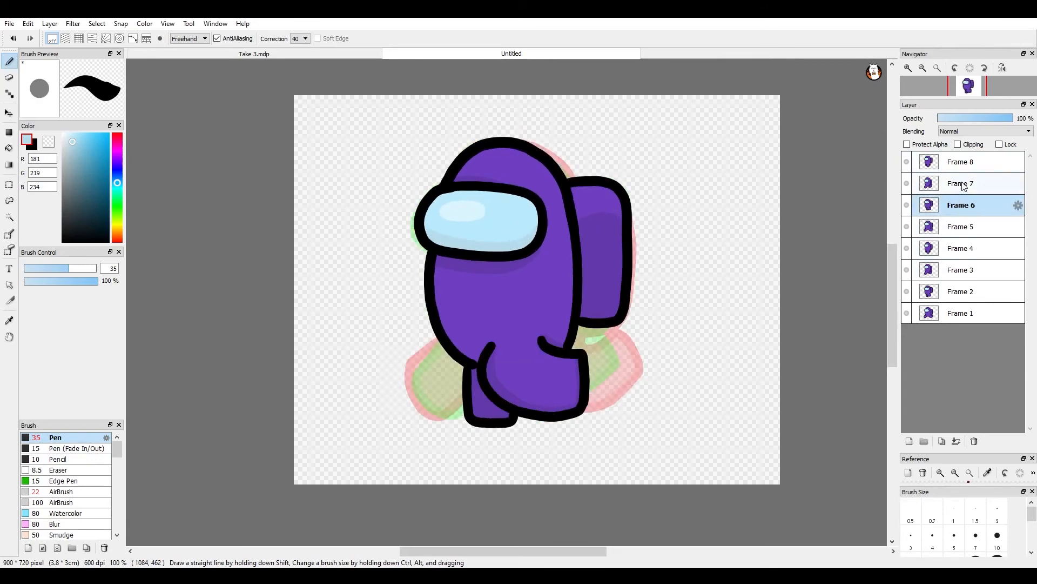
{"action": "left_click", "coordinate": [965, 186]}
{"action": "left_click", "coordinate": [967, 169]}
{"action": "left_click", "coordinate": [962, 210]}
{"action": "left_click", "coordinate": [962, 227]}
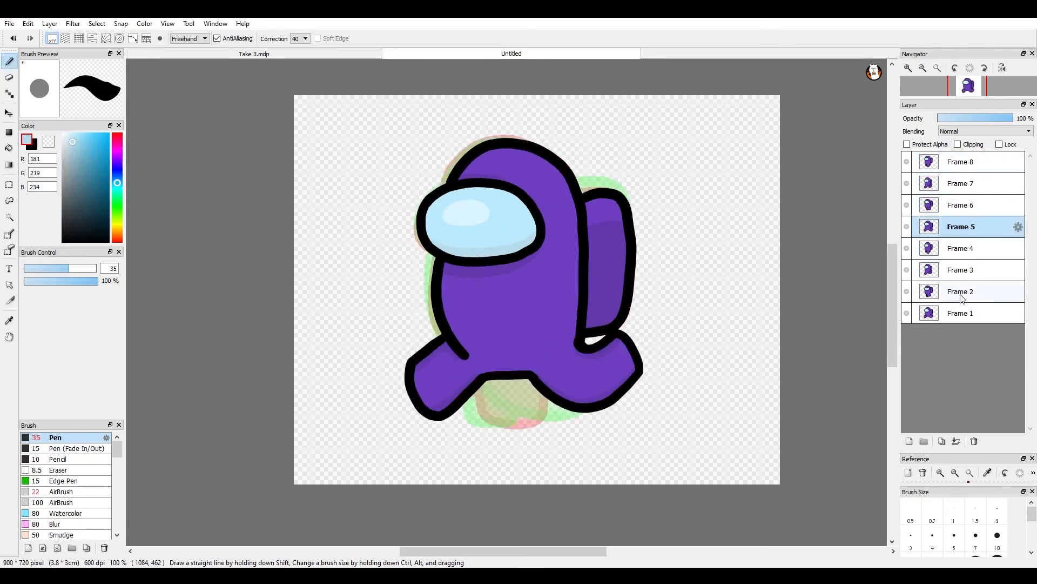
{"action": "left_click", "coordinate": [966, 252]}
{"action": "left_click", "coordinate": [957, 275]}
{"action": "left_click", "coordinate": [969, 294]}
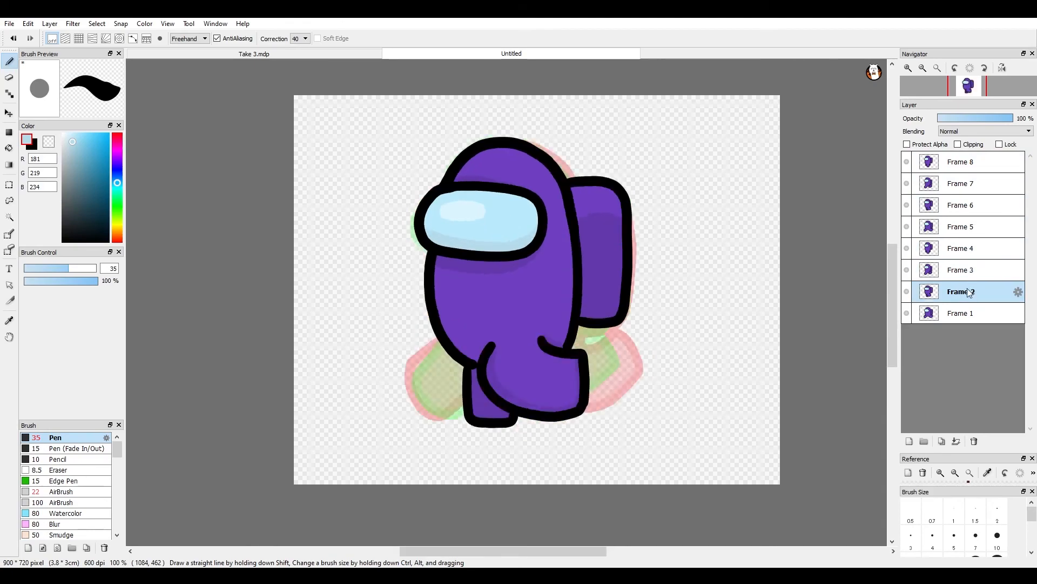
{"action": "left_click", "coordinate": [967, 311]}
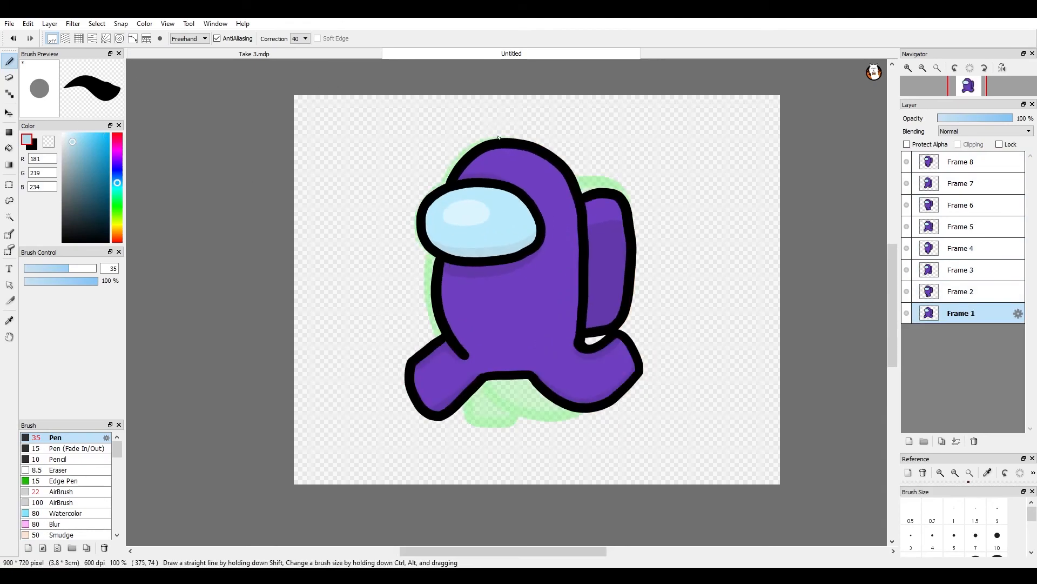
{"action": "left_click", "coordinate": [263, 54]}
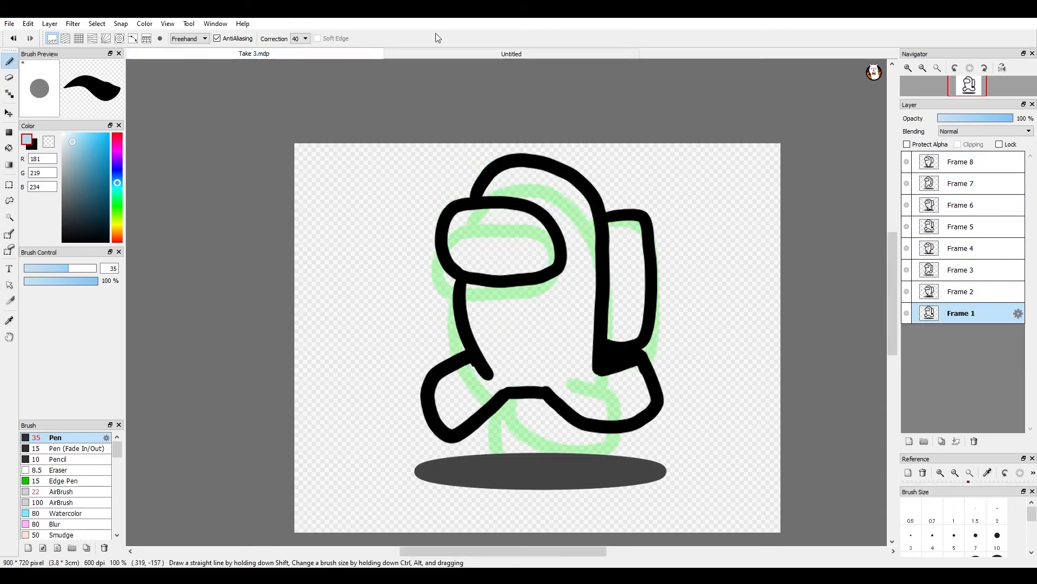
{"action": "left_click", "coordinate": [462, 52]}
Add a new layer beneath Frame 1 and fill it with mid grey (RGB 147, 147, 147) as the background.
{"action": "left_click", "coordinate": [911, 441]}
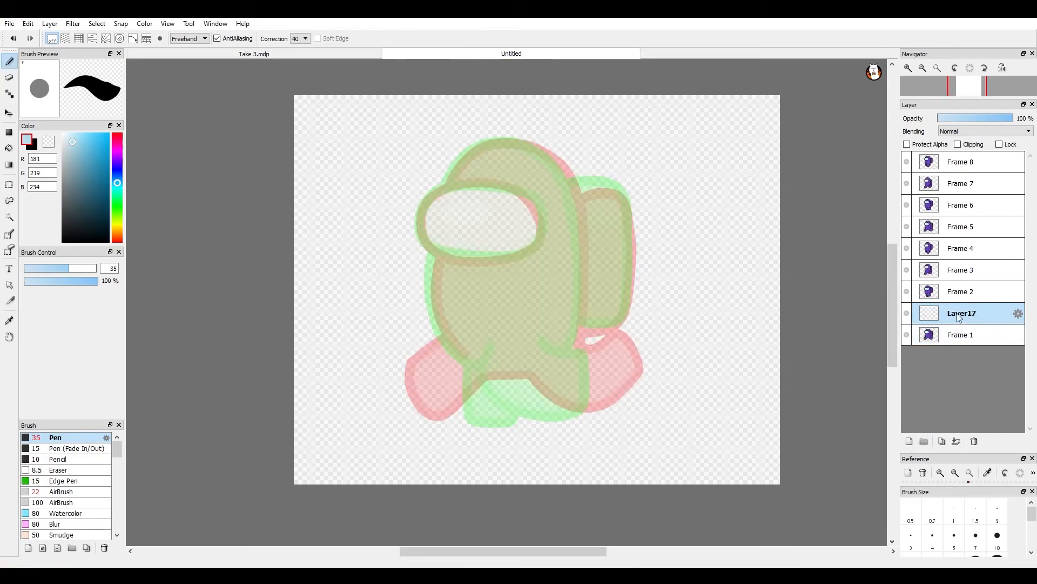
{"action": "left_click_drag", "start_coordinate": [961, 315], "coordinate": [955, 345]}
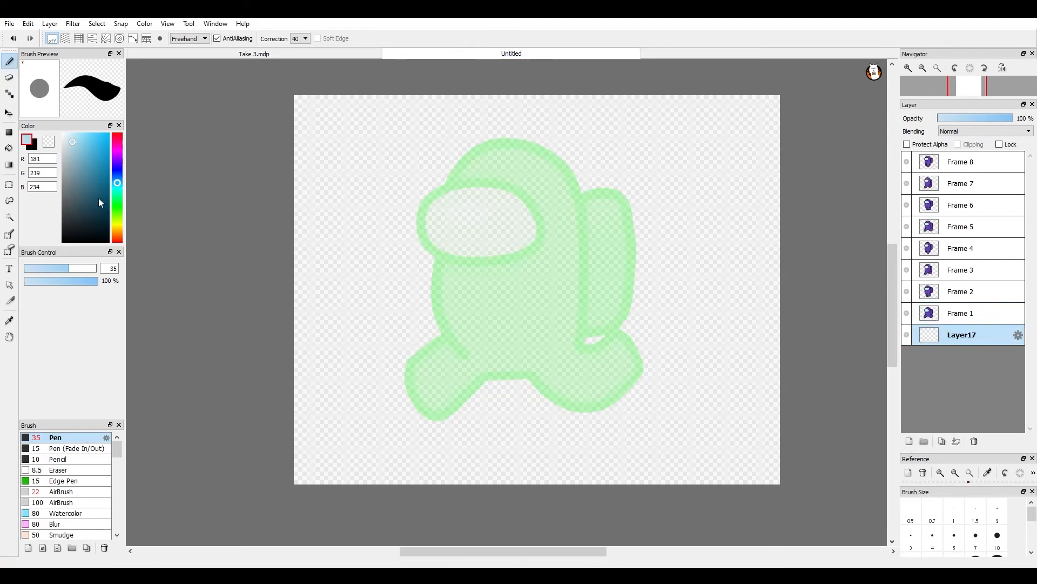
{"action": "mouse_move", "coordinate": [99, 202]}
{"action": "left_mouse_down"}
{"action": "mouse_move", "coordinate": [29, 207]}
{"action": "mouse_move", "coordinate": [4, 178]}
{"action": "left_mouse_up"}
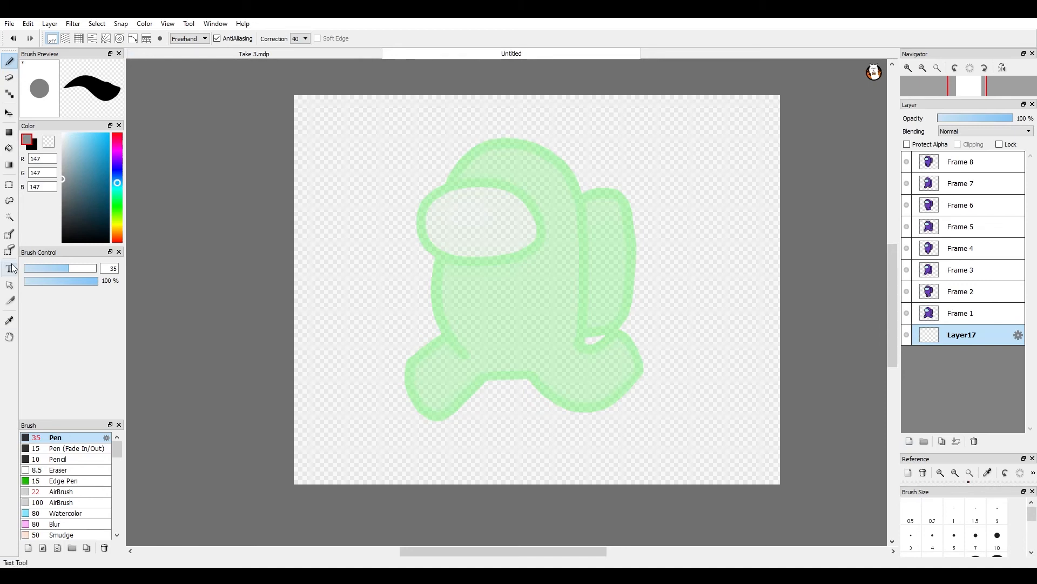
{"action": "left_click", "coordinate": [9, 147]}
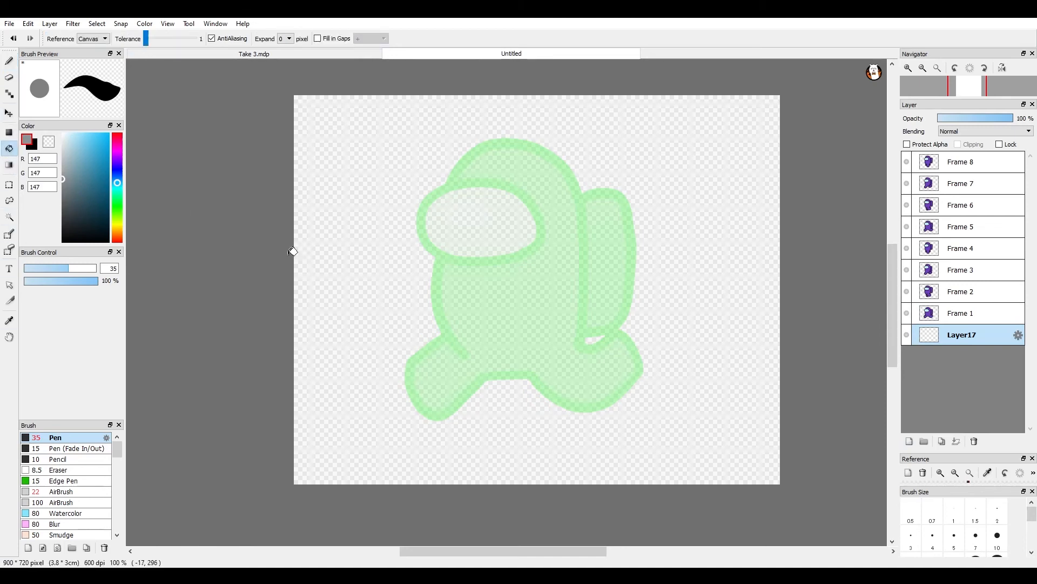
{"action": "left_click", "coordinate": [352, 254]}
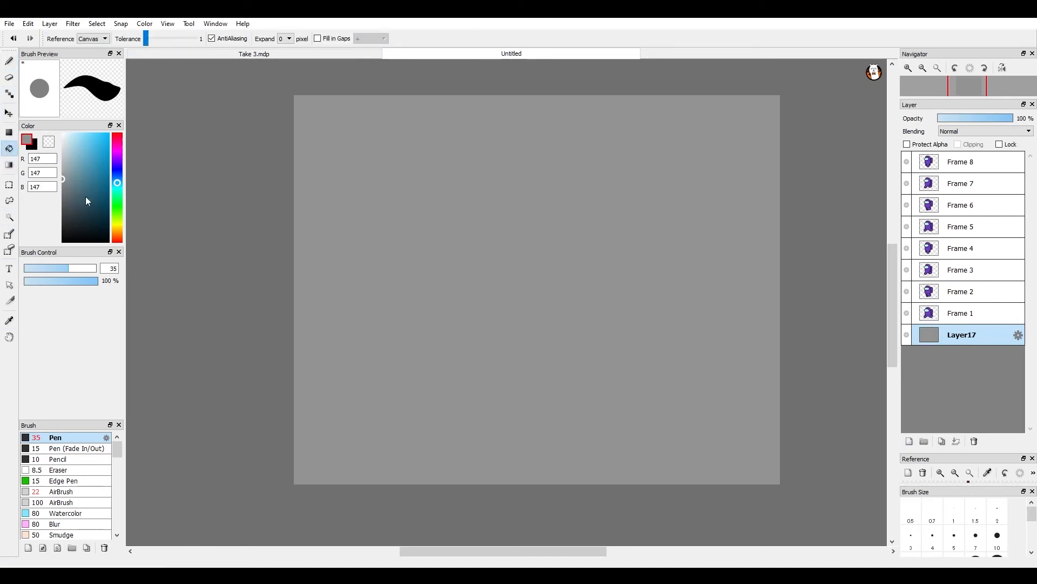
Draw two dark grey (RGB 92) rectangle outlines with the 35 px pen, running off the canvas: a full-width one and one at the lower-left corner.
{"action": "left_click_drag", "start_coordinate": [66, 181], "coordinate": [21, 202]}
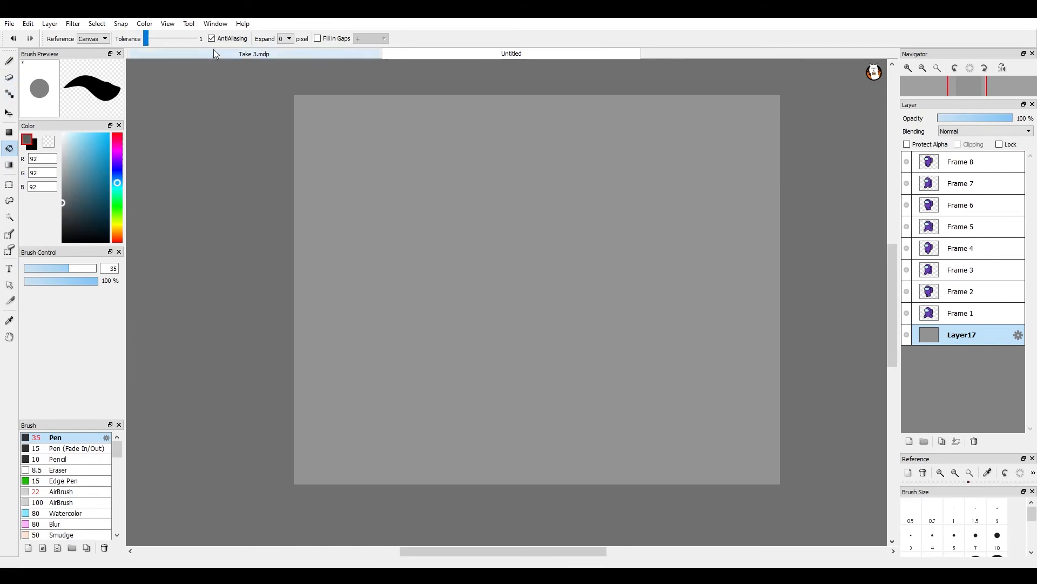
{"action": "left_click", "coordinate": [8, 61]}
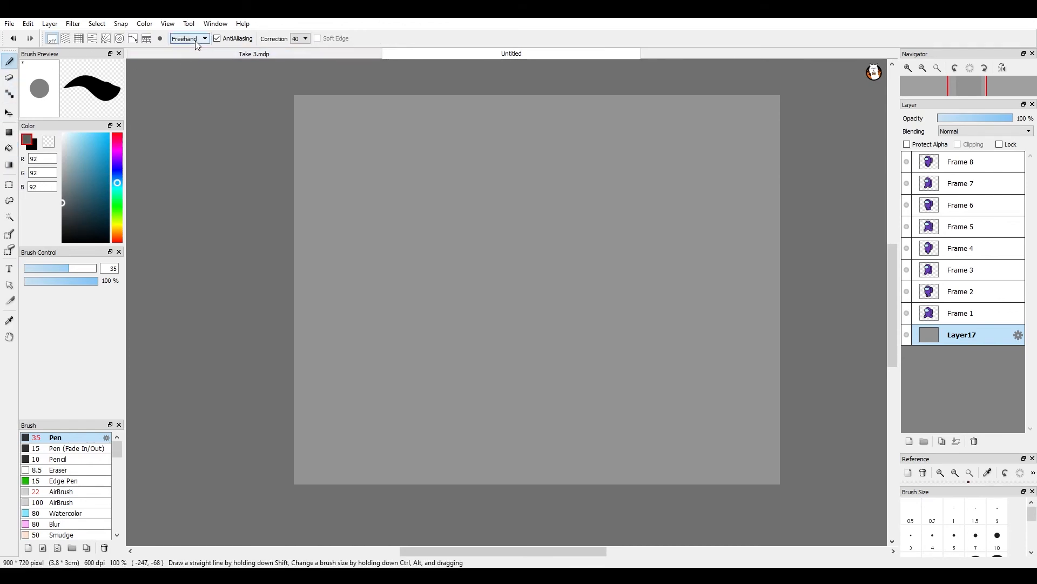
{"action": "scroll", "coordinate": [197, 45], "scroll_direction": "down", "scroll_amount": 1}
{"action": "scroll", "coordinate": [186, 72], "scroll_direction": "down", "scroll_amount": 1}
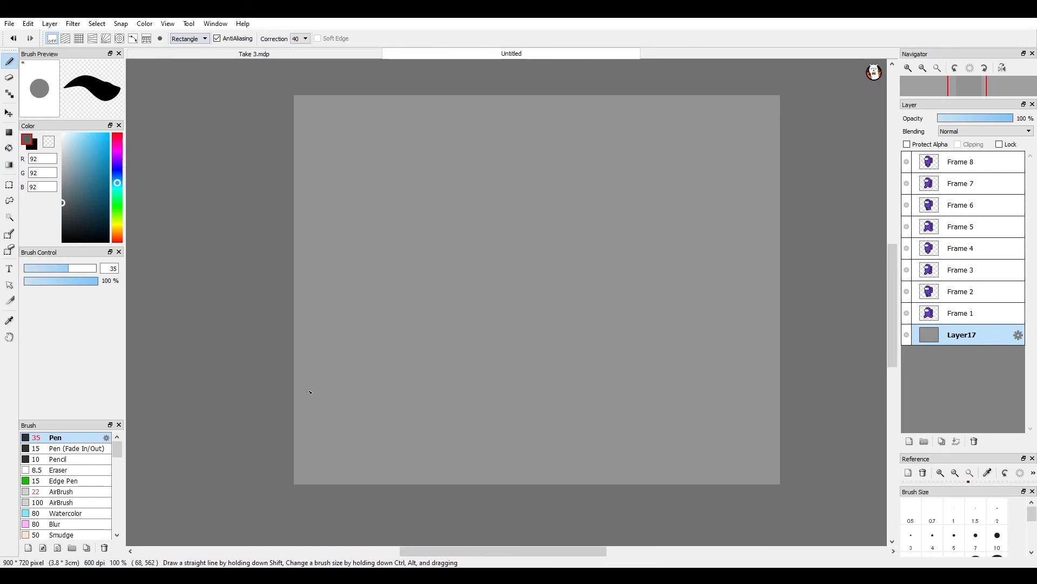
{"action": "mouse_move", "coordinate": [278, 387]}
{"action": "left_mouse_down"}
{"action": "mouse_move", "coordinate": [516, 414]}
{"action": "mouse_move", "coordinate": [839, 511]}
{"action": "left_mouse_up"}
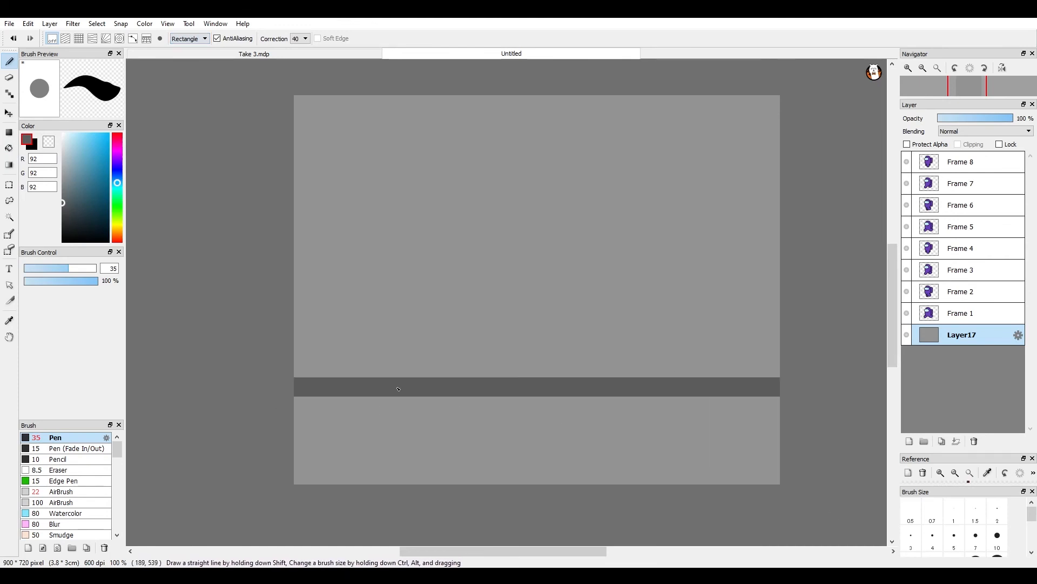
{"action": "key", "text": "ctrl+z"}
{"action": "left_click_drag", "start_coordinate": [282, 369], "coordinate": [870, 527]}
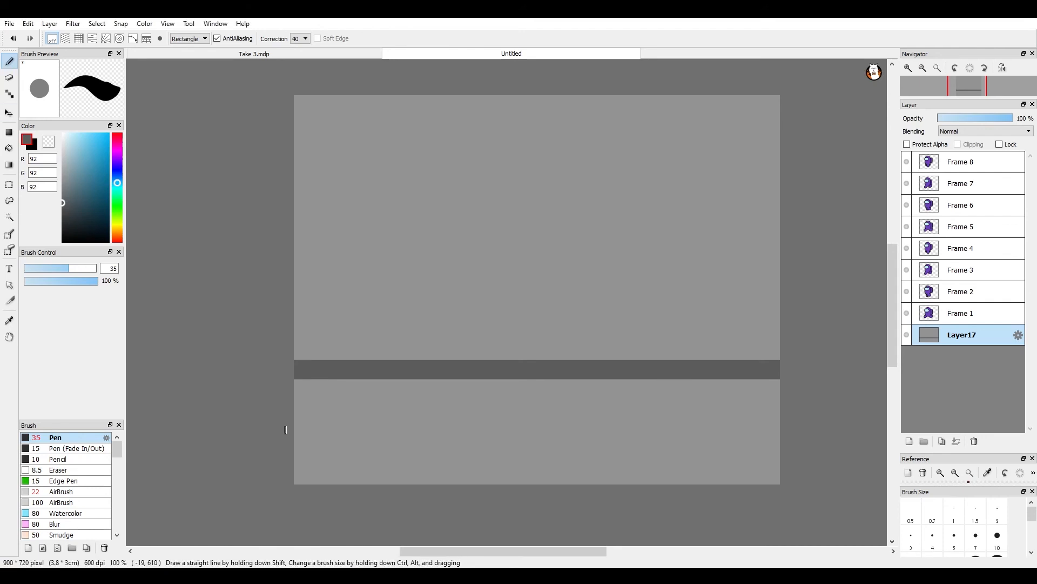
{"action": "mouse_move", "coordinate": [284, 426]}
{"action": "left_mouse_down"}
{"action": "mouse_move", "coordinate": [335, 473]}
{"action": "mouse_move", "coordinate": [533, 522]}
{"action": "left_mouse_up"}
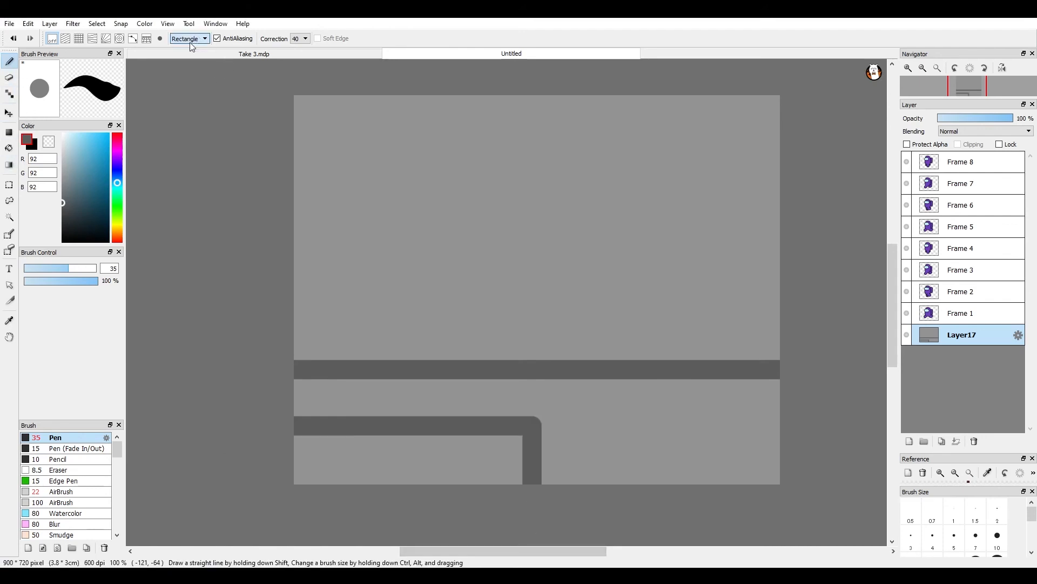
Fill the area below the full-width line with solid dark grey (RGB 92) as the floor, widening the freehand pen to 155 px.
{"action": "left_click_drag", "start_coordinate": [273, 441], "coordinate": [465, 497]}
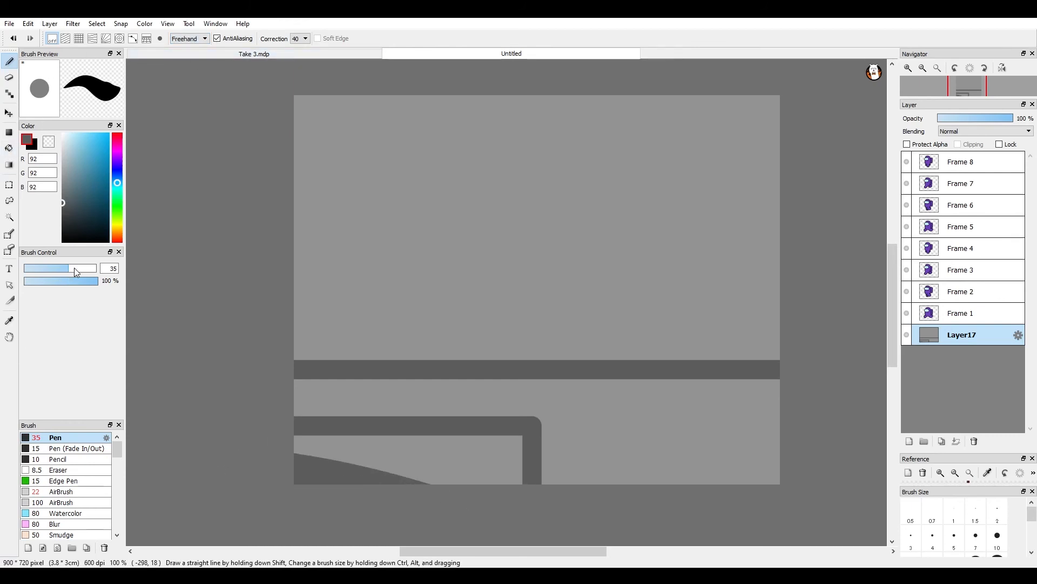
{"action": "left_click_drag", "start_coordinate": [74, 267], "coordinate": [96, 268]}
{"action": "mouse_move", "coordinate": [518, 470]}
{"action": "left_mouse_down"}
{"action": "mouse_move", "coordinate": [466, 475]}
{"action": "mouse_move", "coordinate": [351, 432]}
{"action": "mouse_move", "coordinate": [675, 400]}
{"action": "mouse_move", "coordinate": [547, 470]}
{"action": "mouse_move", "coordinate": [804, 498]}
{"action": "left_mouse_up"}
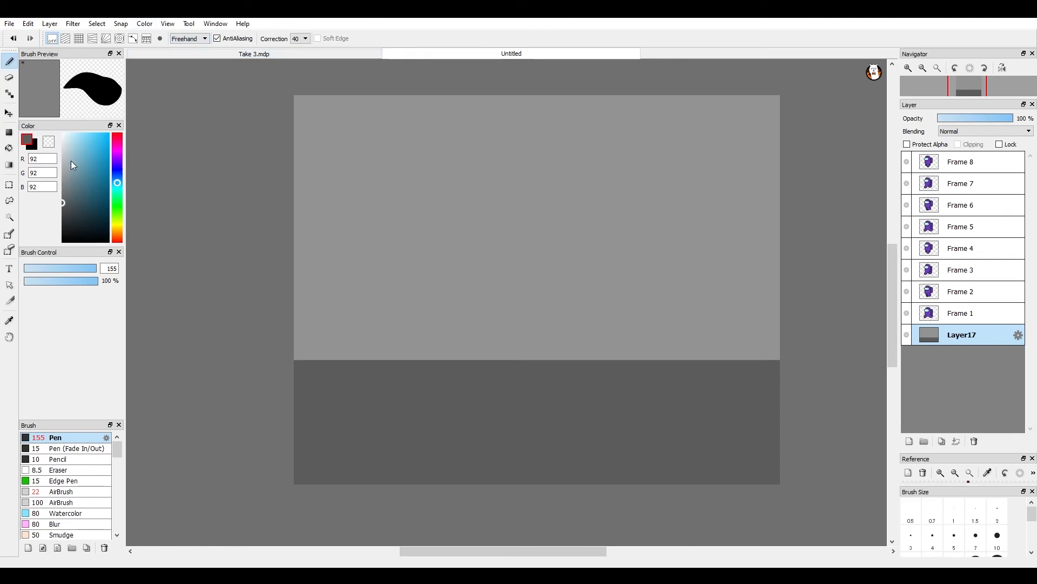
Try to lower the floor's upper edge by covering it with 155 px pen rectangles in the wall's grey (RGB 147).
{"action": "left_click", "coordinate": [9, 321]}
{"action": "left_click", "coordinate": [336, 248]}
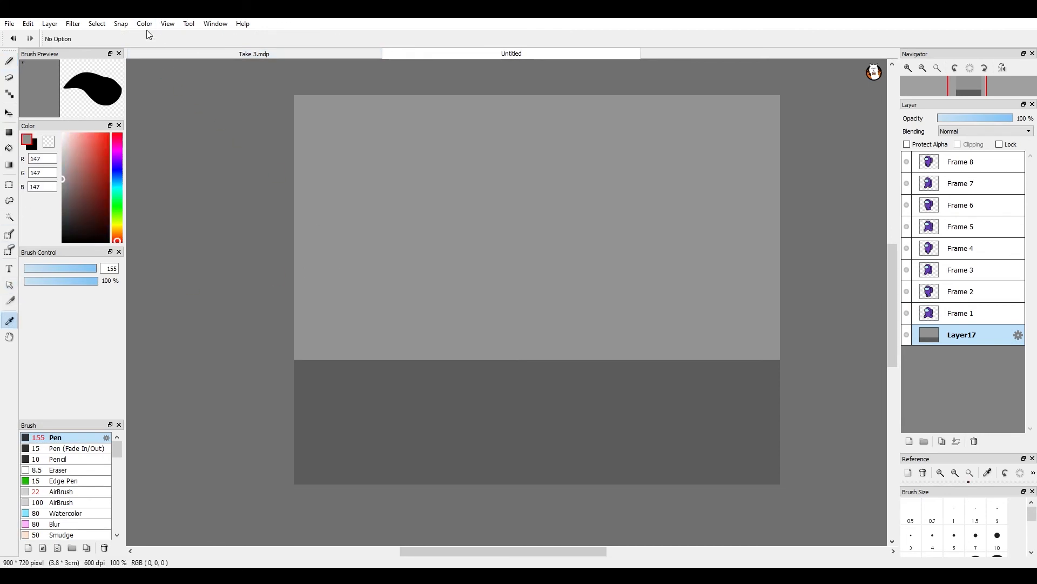
{"action": "left_click", "coordinate": [10, 60]}
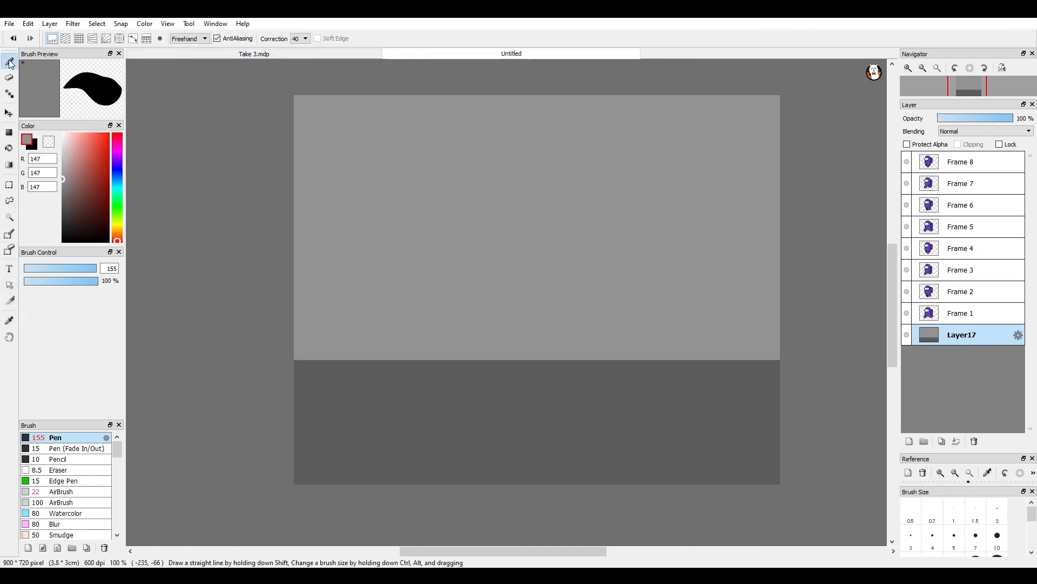
{"action": "left_click", "coordinate": [195, 41]}
{"action": "left_click", "coordinate": [187, 73]}
{"action": "mouse_move", "coordinate": [271, 356]}
{"action": "left_mouse_down"}
{"action": "mouse_move", "coordinate": [485, 359]}
{"action": "mouse_move", "coordinate": [803, 391]}
{"action": "left_mouse_up"}
{"action": "key", "text": "ctrl+z"}
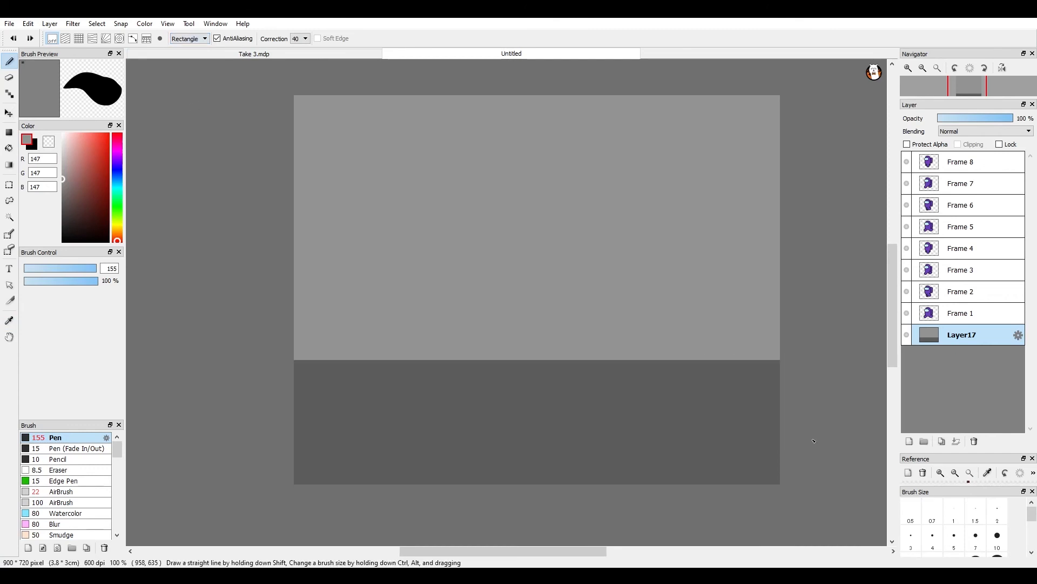
{"action": "left_click_drag", "start_coordinate": [266, 325], "coordinate": [821, 427]}
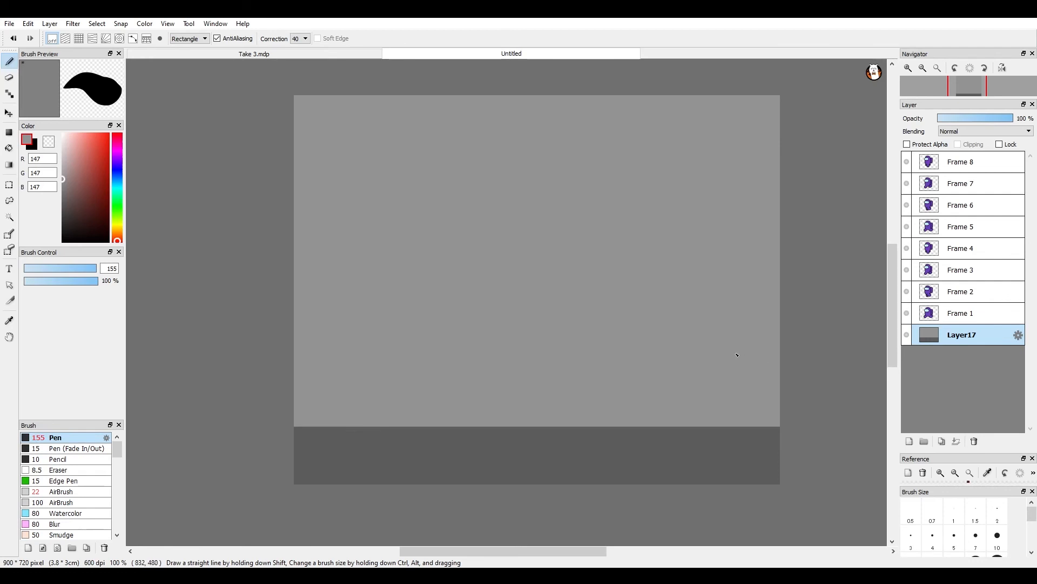
{"action": "key", "text": "ctrl+z"}
Try to lower the floor edge with 40 px rectangles in the wall grey, undo them, and check Frame 1 against the floor.
{"action": "left_click", "coordinate": [73, 268]}
{"action": "mouse_move", "coordinate": [250, 346]}
{"action": "left_mouse_down"}
{"action": "mouse_move", "coordinate": [807, 399]}
{"action": "mouse_move", "coordinate": [805, 388]}
{"action": "left_mouse_up"}
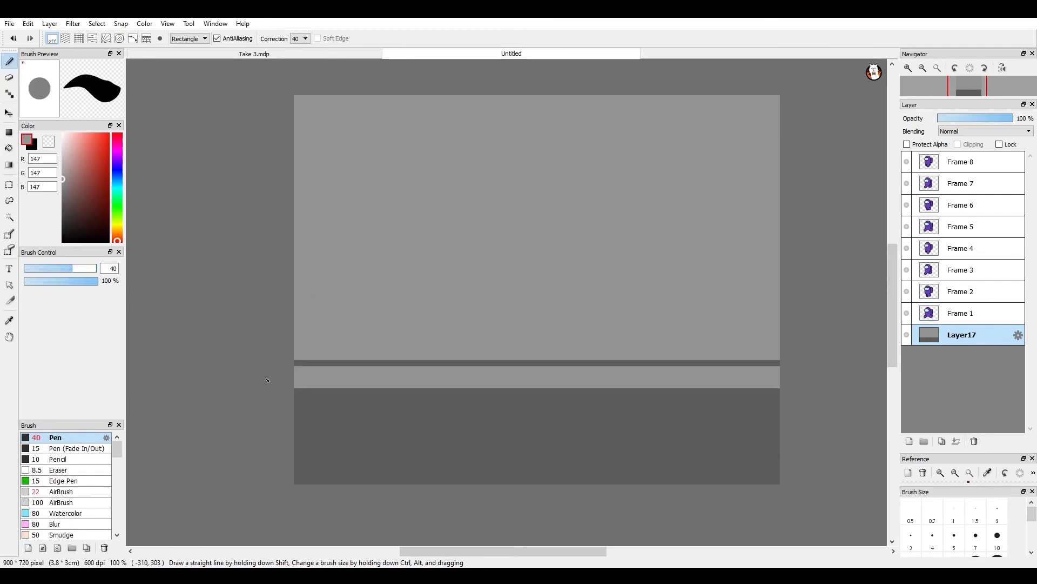
{"action": "left_click_drag", "start_coordinate": [270, 357], "coordinate": [790, 370]}
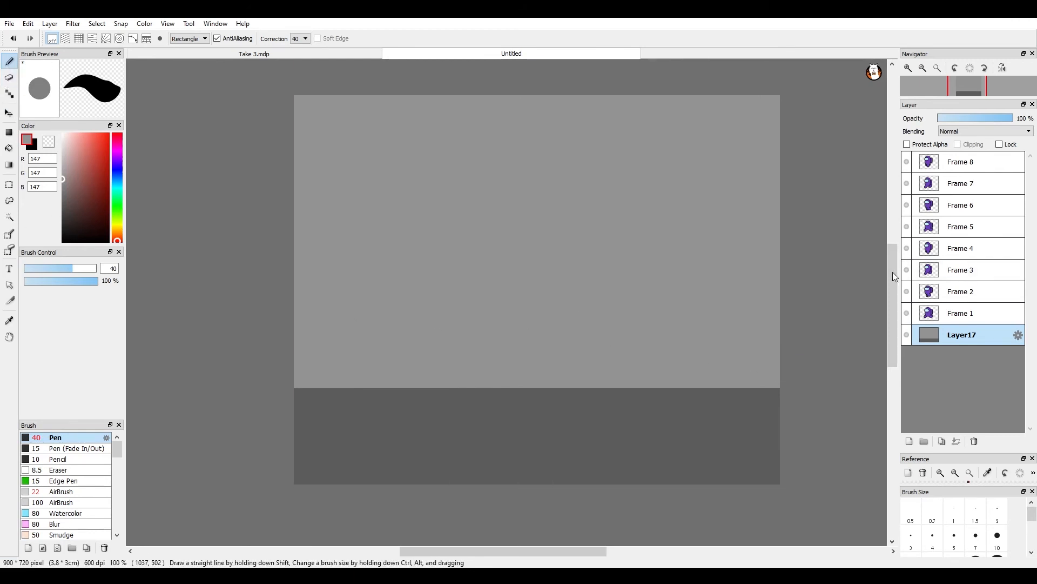
{"action": "key", "text": "ctrl+z"}
{"action": "key", "text": "ctrl+z"}
{"action": "left_click", "coordinate": [958, 312]}
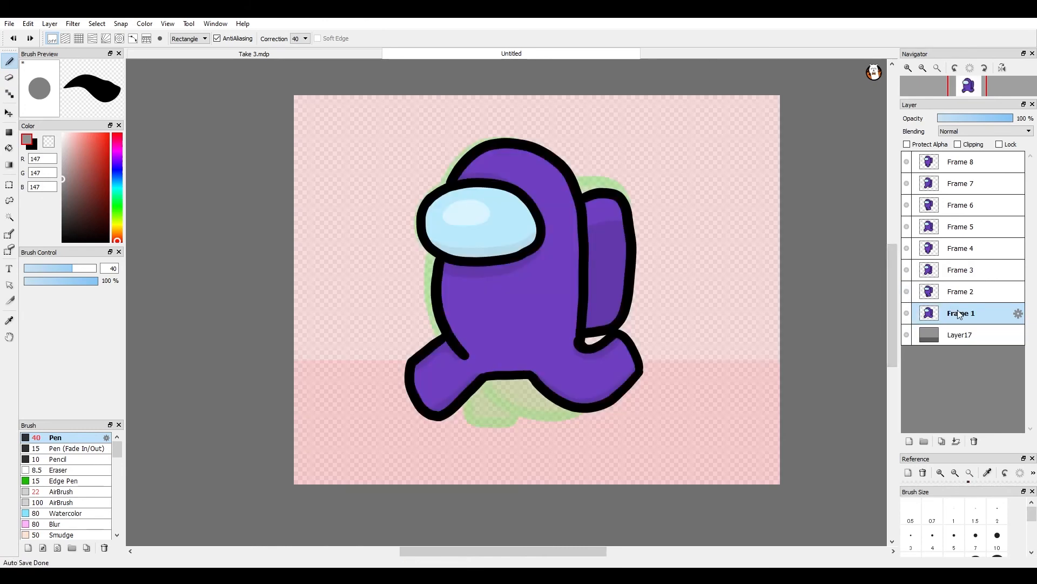
{"action": "left_click", "coordinate": [973, 334]}
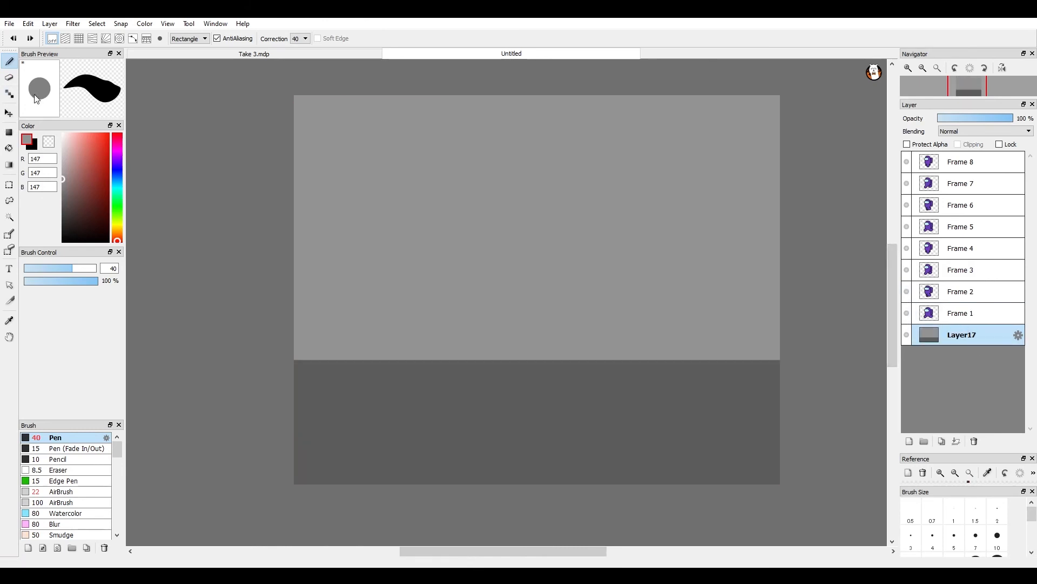
Draw a thin straight grey (RGB 125) line with the 4.9 px pen from the floor edge to the canvas top, near the left side.
{"action": "left_click_drag", "start_coordinate": [31, 207], "coordinate": [1, 215]}
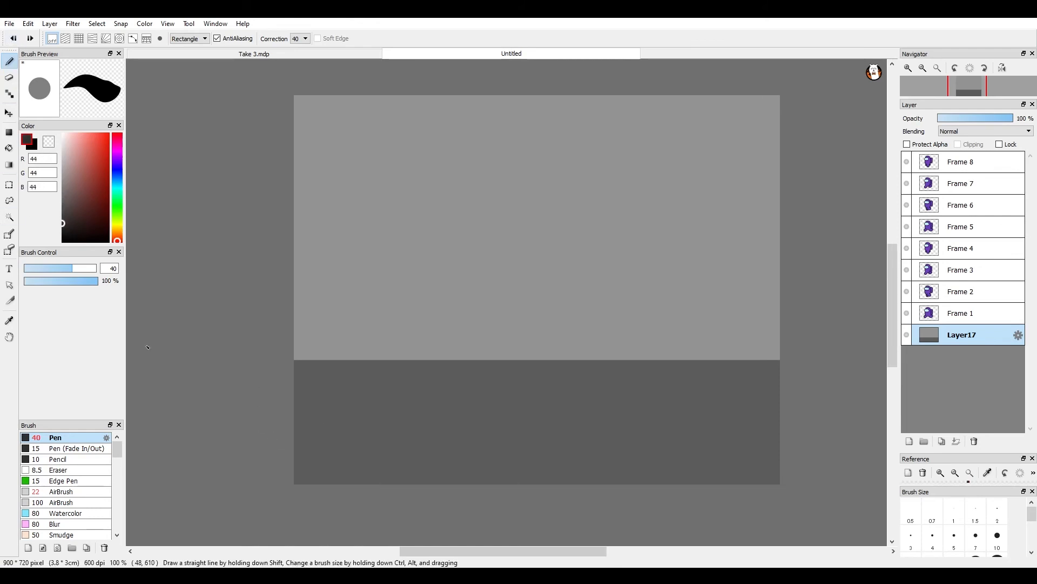
{"action": "left_click", "coordinate": [10, 321]}
{"action": "left_click", "coordinate": [380, 310]}
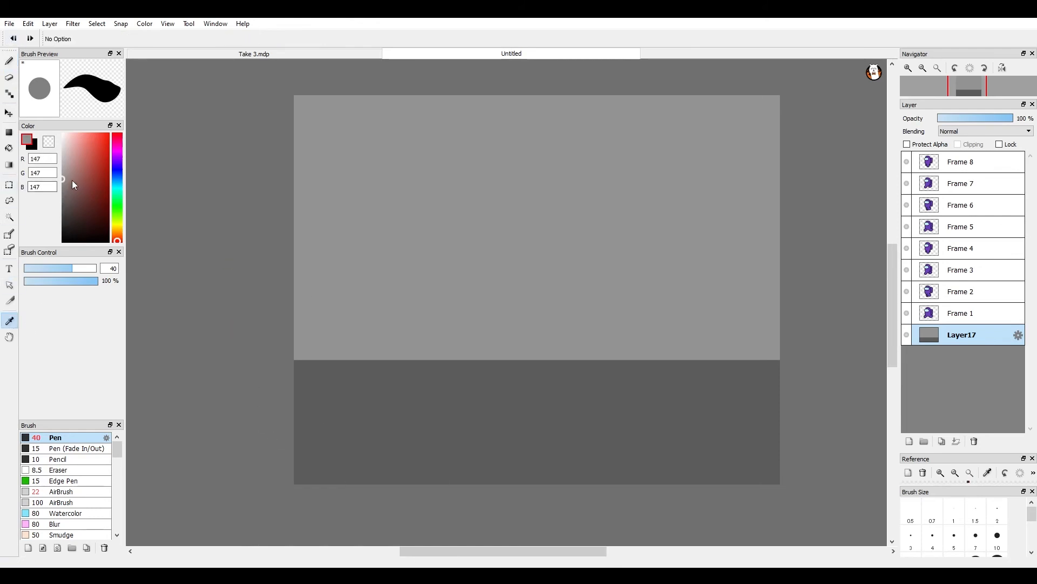
{"action": "left_click", "coordinate": [10, 61]}
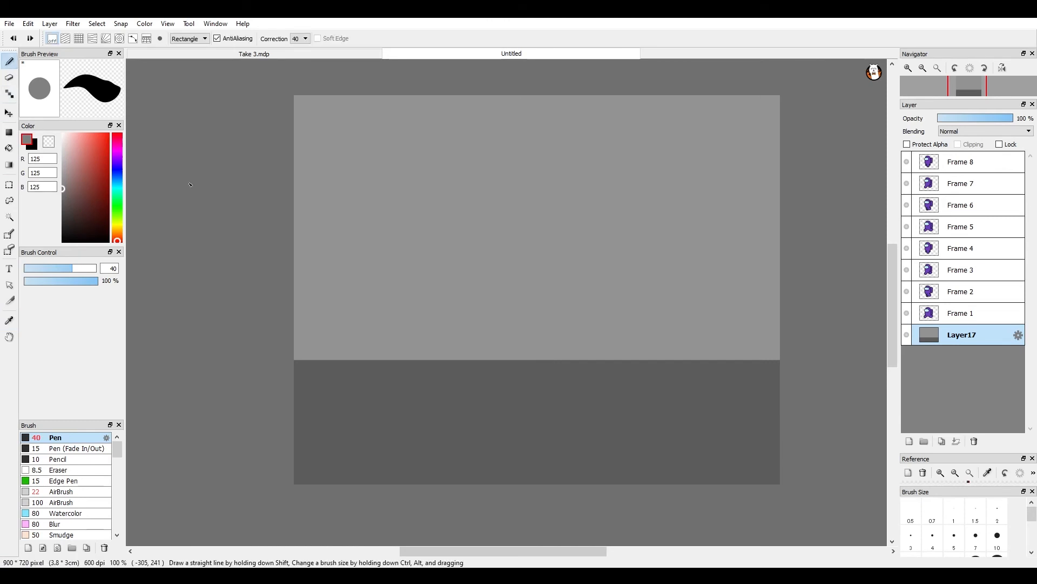
{"action": "left_click", "coordinate": [180, 53]}
{"action": "left_click_drag", "start_coordinate": [336, 361], "coordinate": [341, 89]}
{"action": "key", "text": "ctrl+z"}
{"action": "left_click_drag", "start_coordinate": [47, 269], "coordinate": [32, 270]}
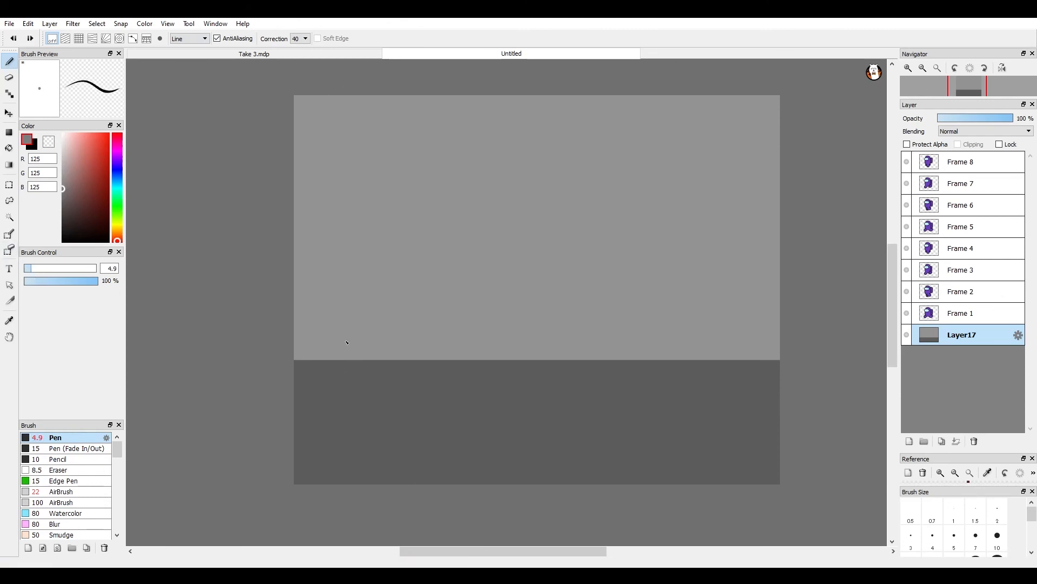
{"action": "left_click_drag", "start_coordinate": [333, 229], "coordinate": [335, 92]}
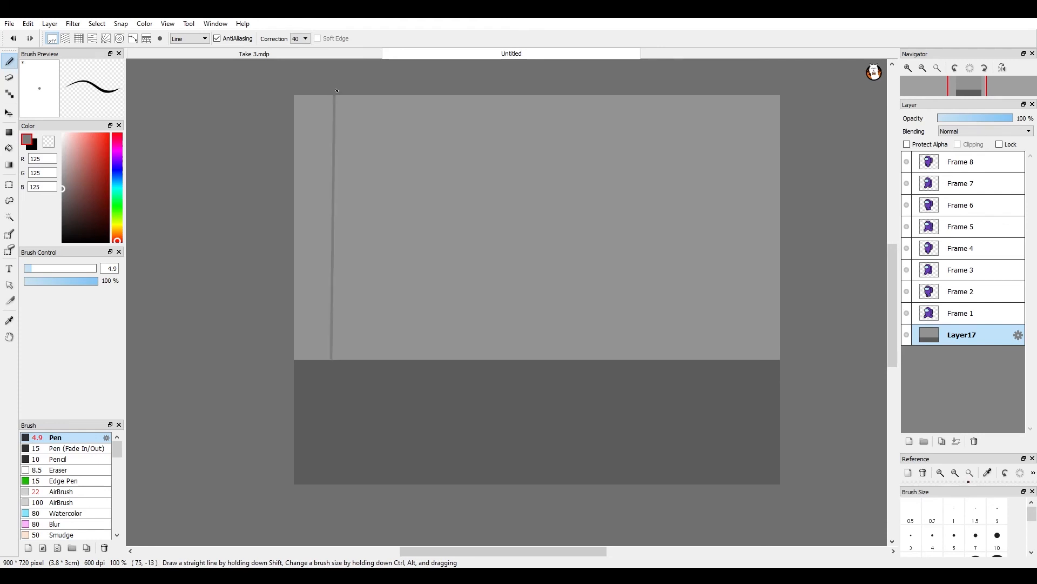
Draw four more near-vertical panel lines across the wall, roughly evenly spaced and parallel to the first one.
{"action": "left_click_drag", "start_coordinate": [427, 358], "coordinate": [427, 92]}
{"action": "key", "text": "ctrl+z"}
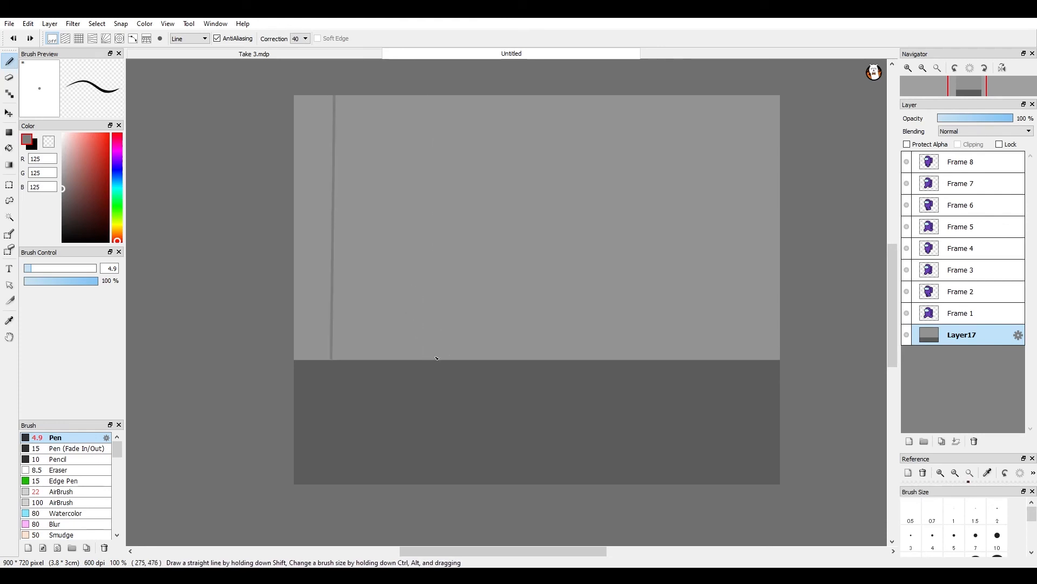
{"action": "left_click_drag", "start_coordinate": [437, 360], "coordinate": [437, 93]}
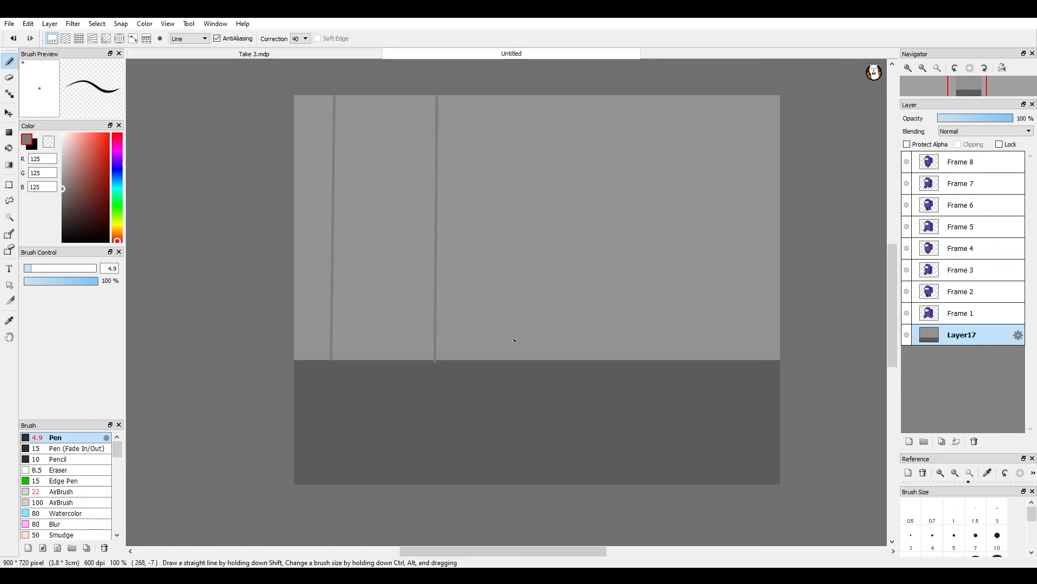
{"action": "left_click_drag", "start_coordinate": [529, 361], "coordinate": [529, 93]}
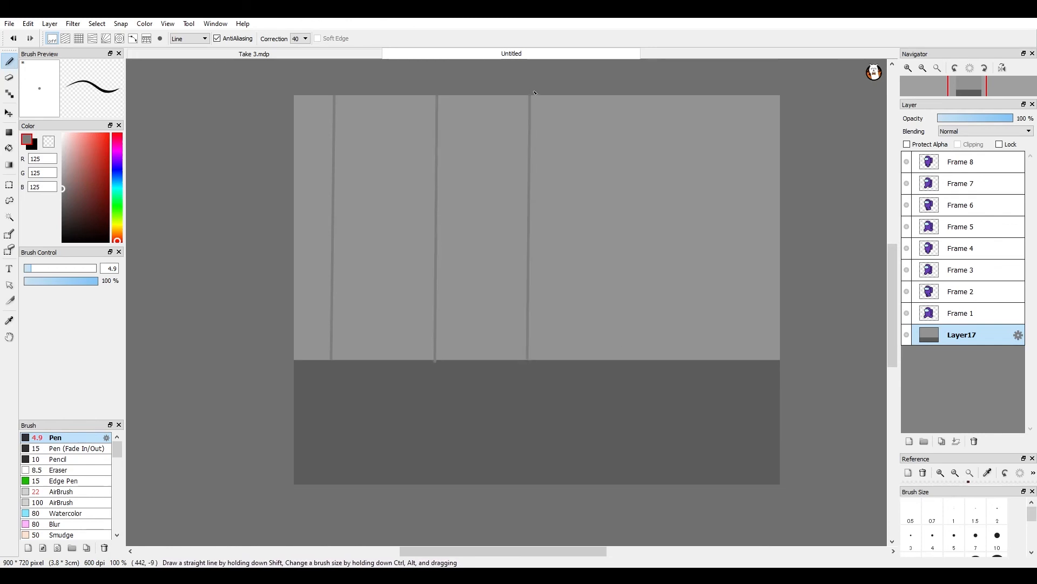
{"action": "left_click_drag", "start_coordinate": [634, 361], "coordinate": [638, 94]}
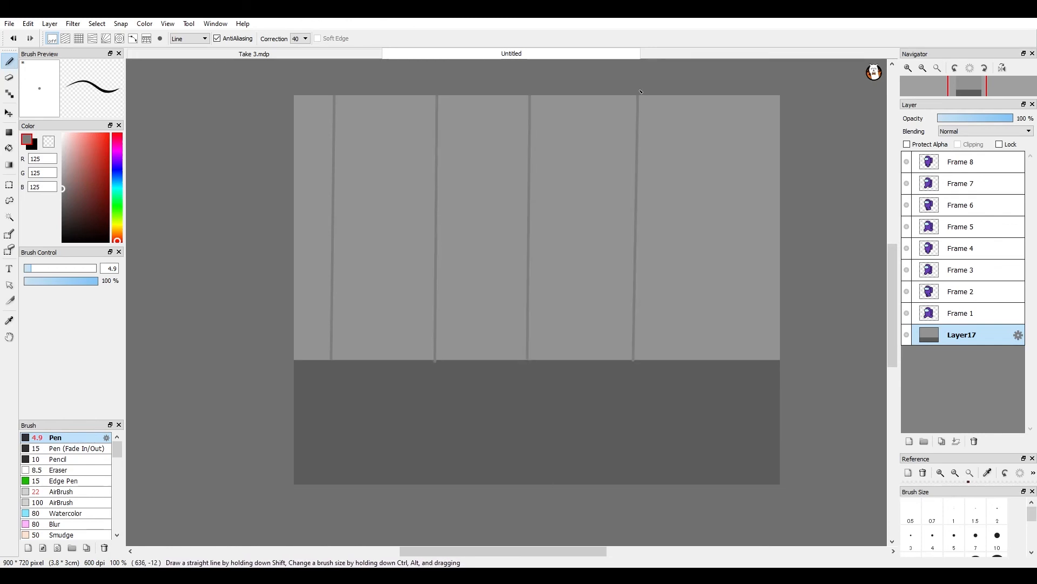
{"action": "left_click_drag", "start_coordinate": [737, 359], "coordinate": [741, 86]}
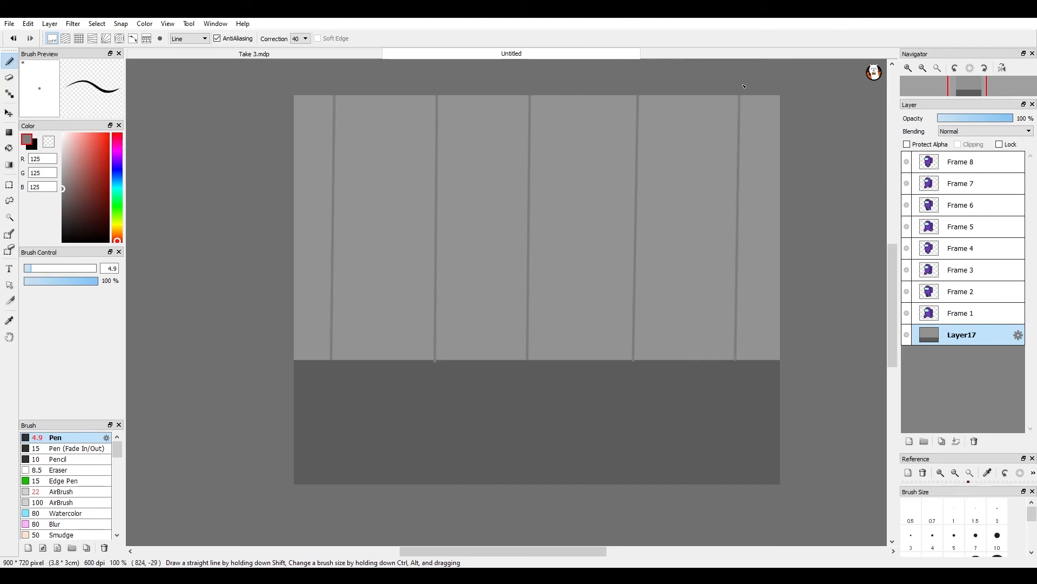
Sample the floor's dark grey (RGB 92) and paint over the second wall line's overhanging end with the 4.9 px pen.
{"action": "scroll", "coordinate": [466, 267], "scroll_direction": "down", "scroll_amount": 2}
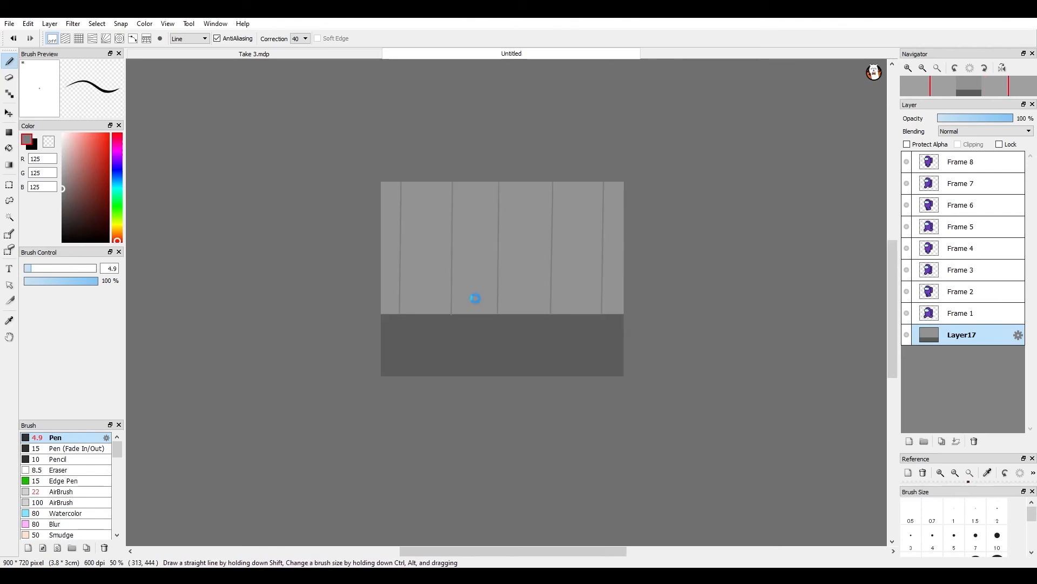
{"action": "scroll", "coordinate": [473, 296], "scroll_direction": "up", "scroll_amount": 2}
{"action": "left_click", "coordinate": [9, 77]}
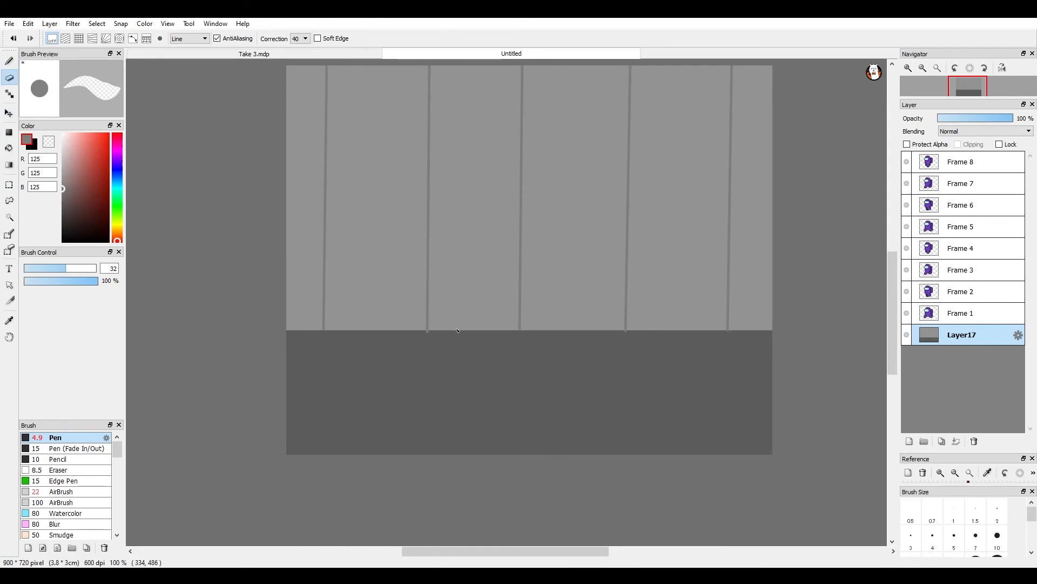
{"action": "scroll", "coordinate": [455, 328], "scroll_direction": "up", "scroll_amount": 2}
{"action": "left_click", "coordinate": [9, 321]}
{"action": "left_click", "coordinate": [184, 394]}
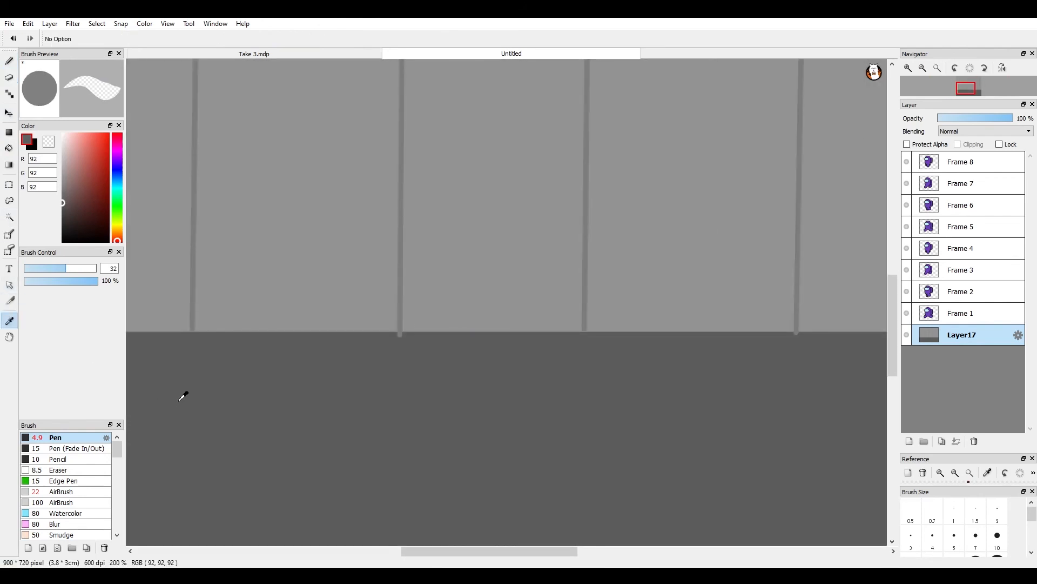
{"action": "left_click", "coordinate": [9, 61]}
{"action": "scroll", "coordinate": [377, 299], "scroll_direction": "up", "scroll_amount": 3}
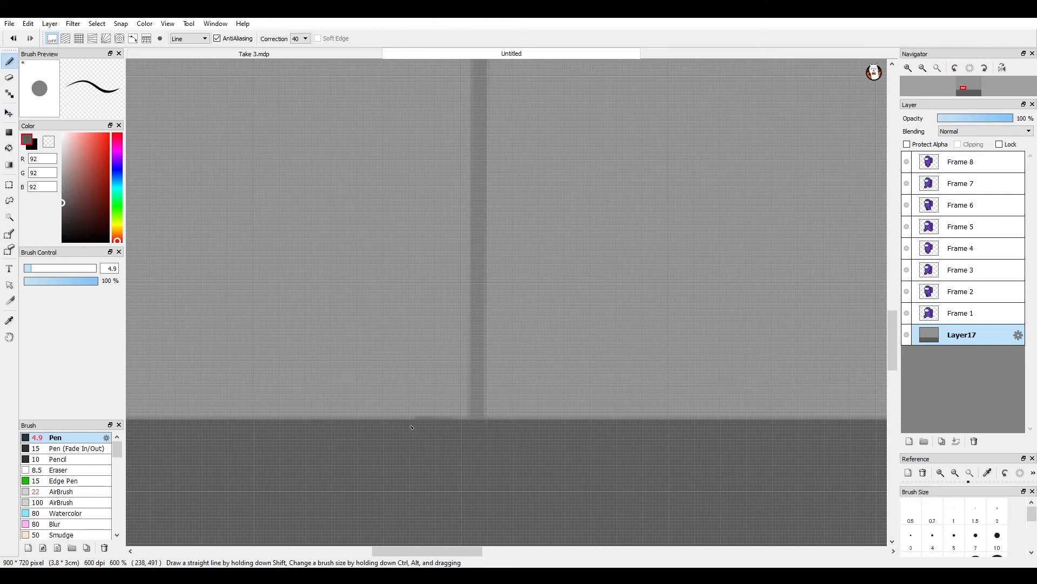
{"action": "scroll", "coordinate": [412, 428], "scroll_direction": "down", "scroll_amount": 4}
Paint over the overhanging ends of the fourth and fifth wall lines in the floor colour, using freehand strokes for the fifth.
{"action": "scroll", "coordinate": [789, 435], "scroll_direction": "up", "scroll_amount": 3}
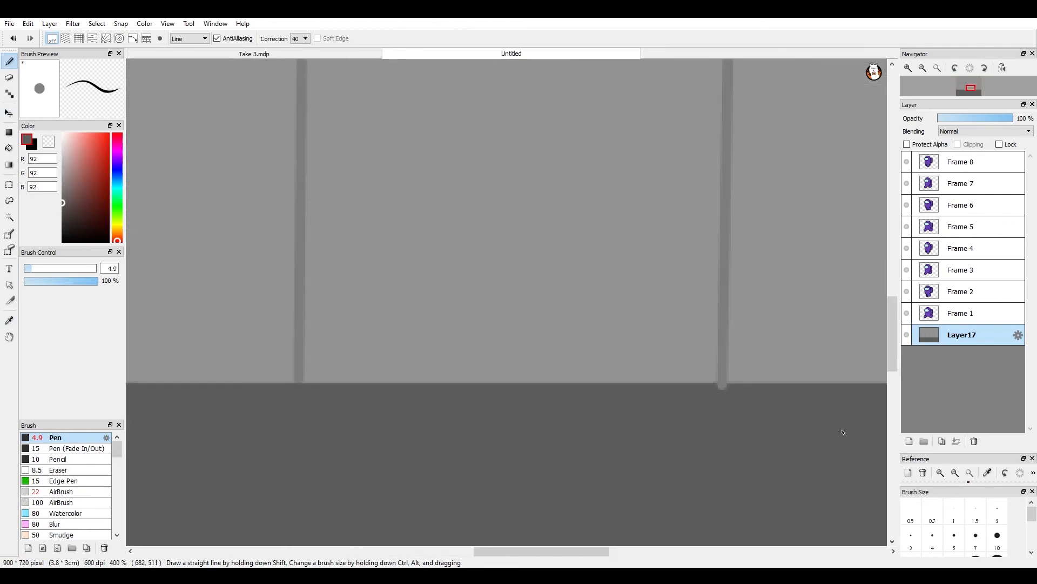
{"action": "scroll", "coordinate": [708, 398], "scroll_direction": "down", "scroll_amount": 2}
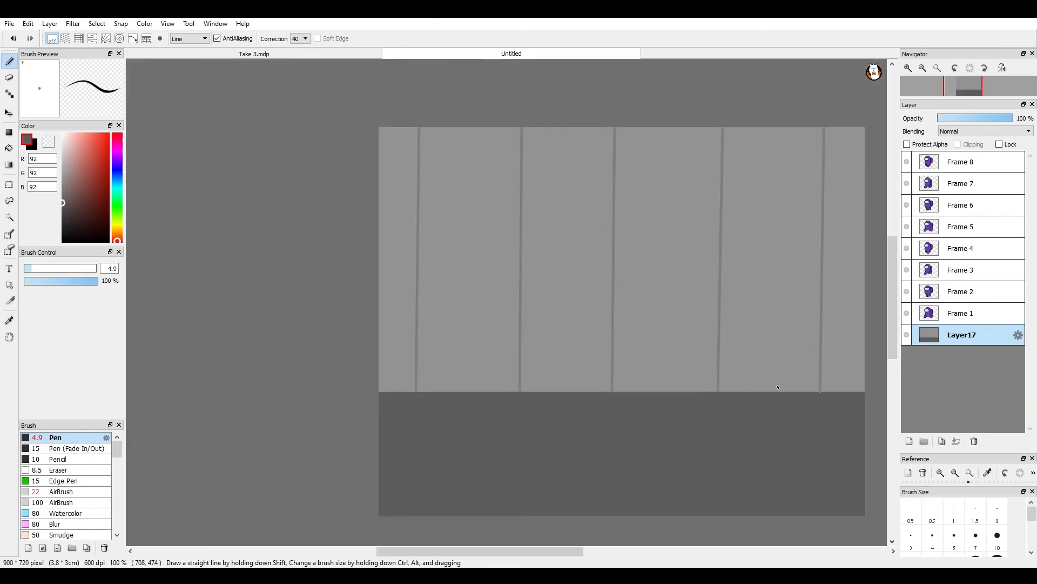
{"action": "scroll", "coordinate": [719, 391], "scroll_direction": "up", "scroll_amount": 3}
{"action": "scroll", "coordinate": [719, 389], "scroll_direction": "down", "scroll_amount": 2}
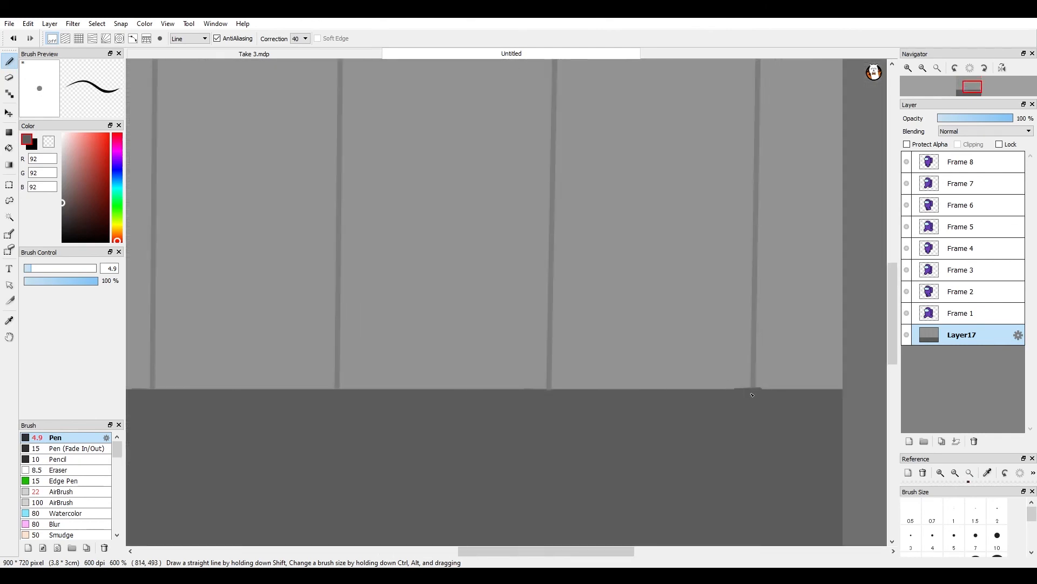
{"action": "scroll", "coordinate": [719, 389], "scroll_direction": "up", "scroll_amount": 4}
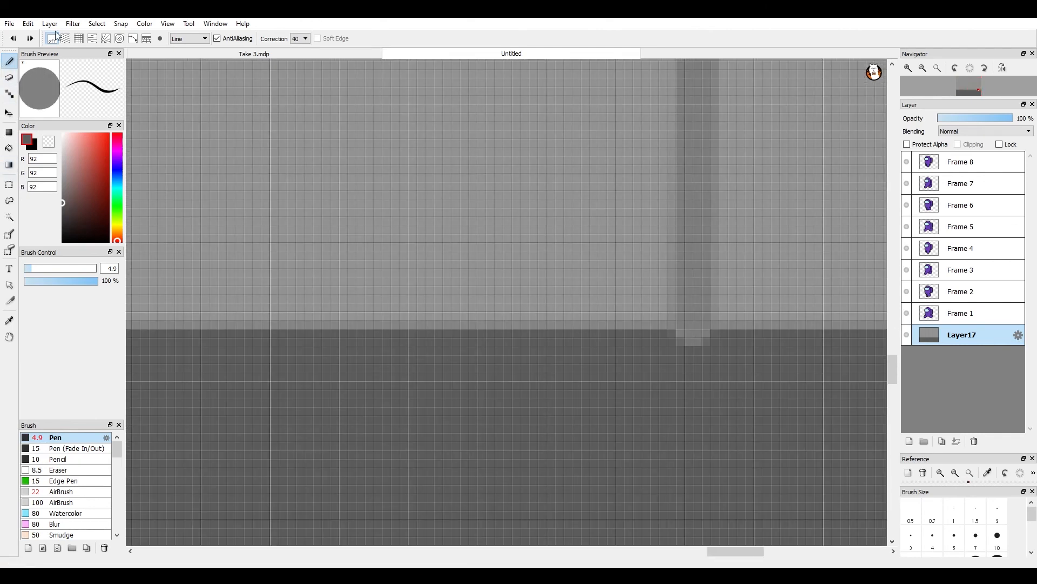
{"action": "scroll", "coordinate": [178, 39], "scroll_direction": "up", "scroll_amount": 1}
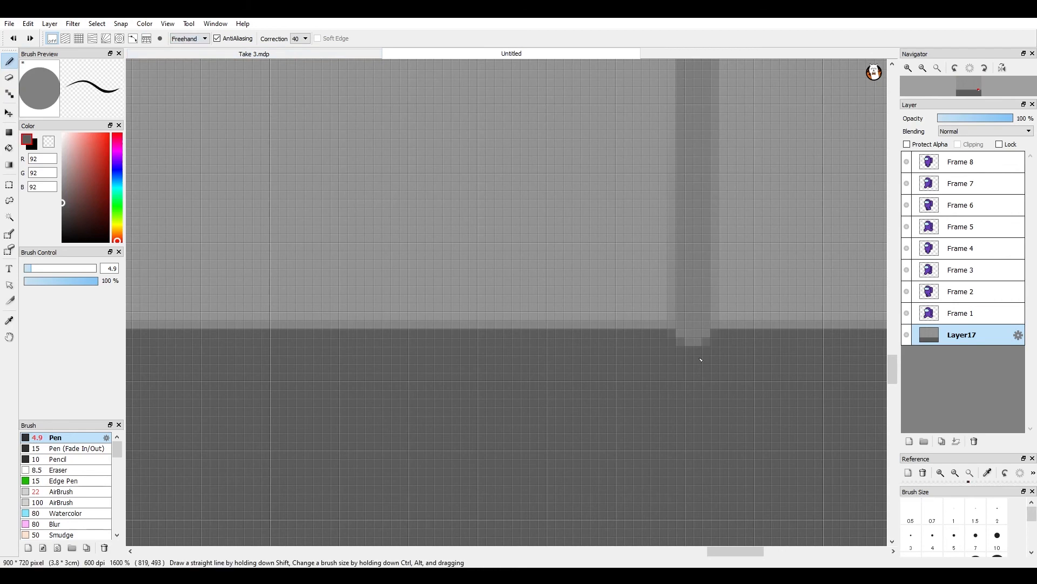
{"action": "scroll", "coordinate": [712, 345], "scroll_direction": "down", "scroll_amount": 6}
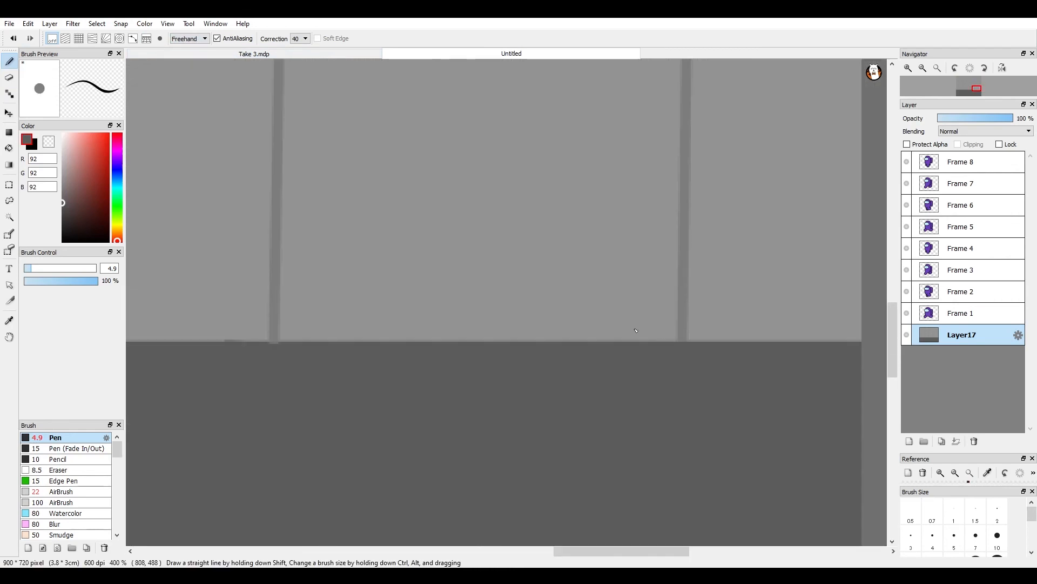
Select Frame 1, turn off the onion skin and hide Frames 8 to 2.
{"action": "left_click", "coordinate": [939, 312]}
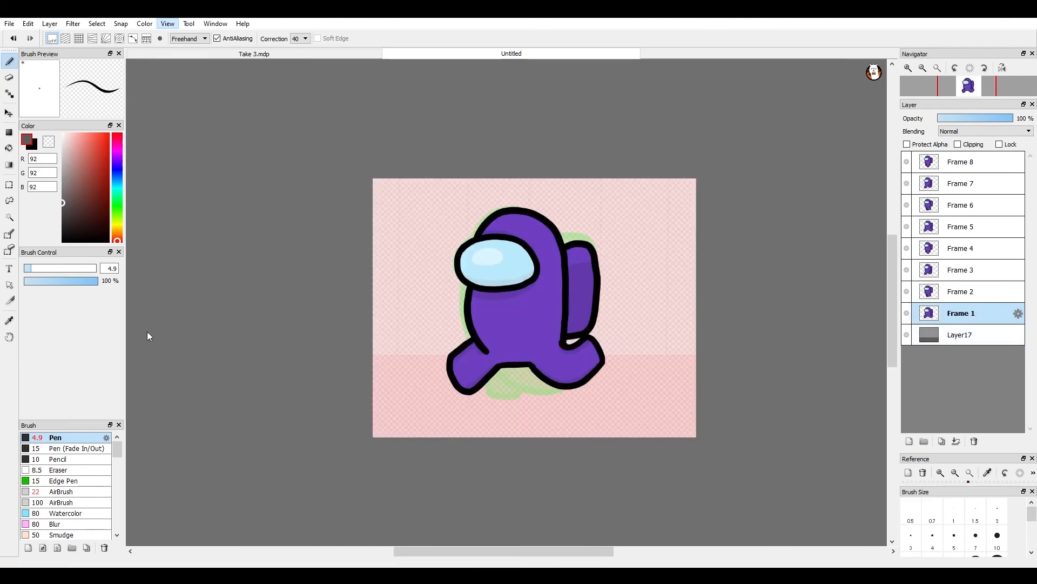
{"action": "left_click", "coordinate": [162, 323]}
{"action": "left_click", "coordinate": [906, 161]}
{"action": "left_click", "coordinate": [907, 182]}
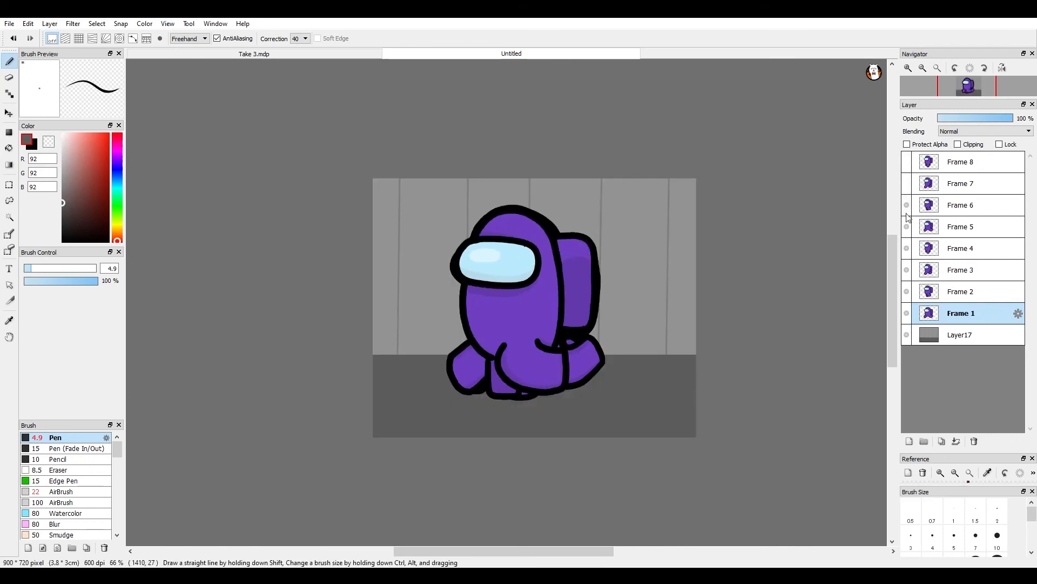
{"action": "left_click", "coordinate": [906, 208]}
{"action": "left_click", "coordinate": [907, 227]}
{"action": "left_click", "coordinate": [907, 248]}
{"action": "left_click", "coordinate": [907, 269]}
{"action": "left_click", "coordinate": [907, 291]}
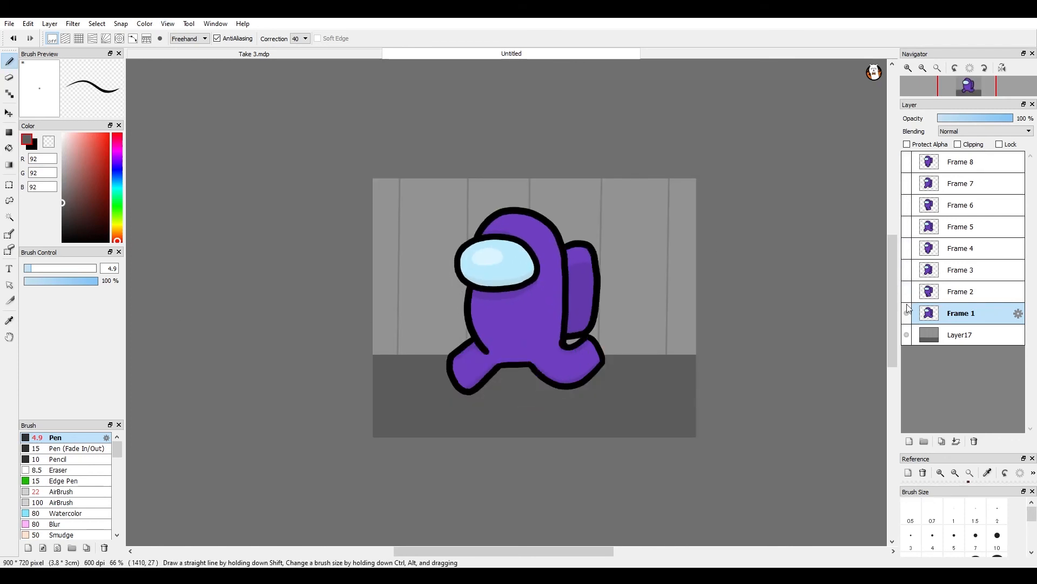
Select Layer17 and draw a diagonal floor line near the floor's left end in grey (RGB 76) with the 4.9 px pen in Line mode.
{"action": "scroll", "coordinate": [539, 336], "scroll_direction": "down", "scroll_amount": 2}
{"action": "scroll", "coordinate": [531, 351], "scroll_direction": "up", "scroll_amount": 5}
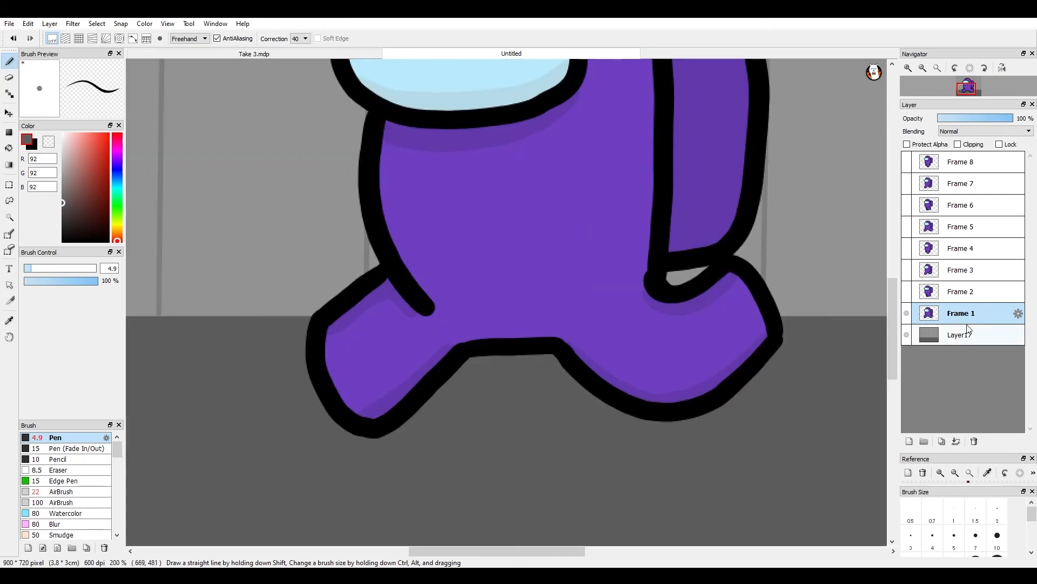
{"action": "left_click", "coordinate": [967, 334]}
{"action": "scroll", "coordinate": [406, 303], "scroll_direction": "down", "scroll_amount": 2}
{"action": "scroll", "coordinate": [281, 362], "scroll_direction": "up", "scroll_amount": 2}
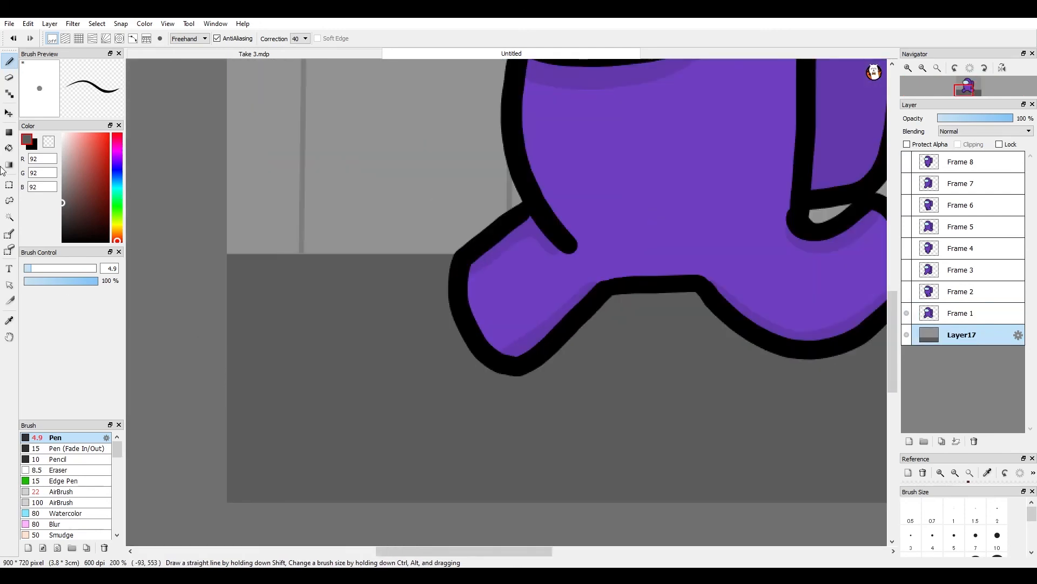
{"action": "left_click", "coordinate": [63, 209]}
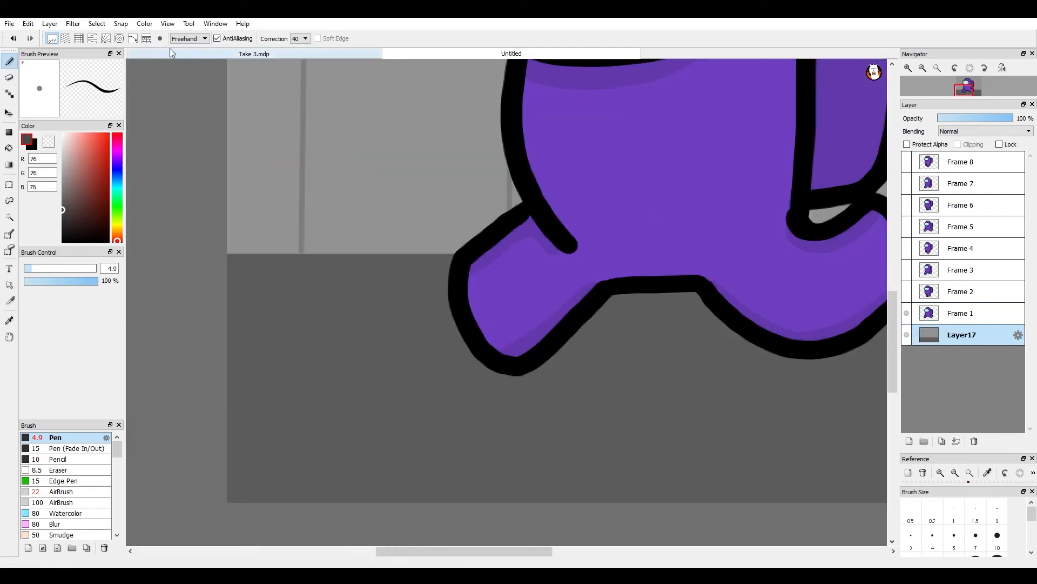
{"action": "left_click", "coordinate": [189, 39]}
{"action": "left_click", "coordinate": [184, 57]}
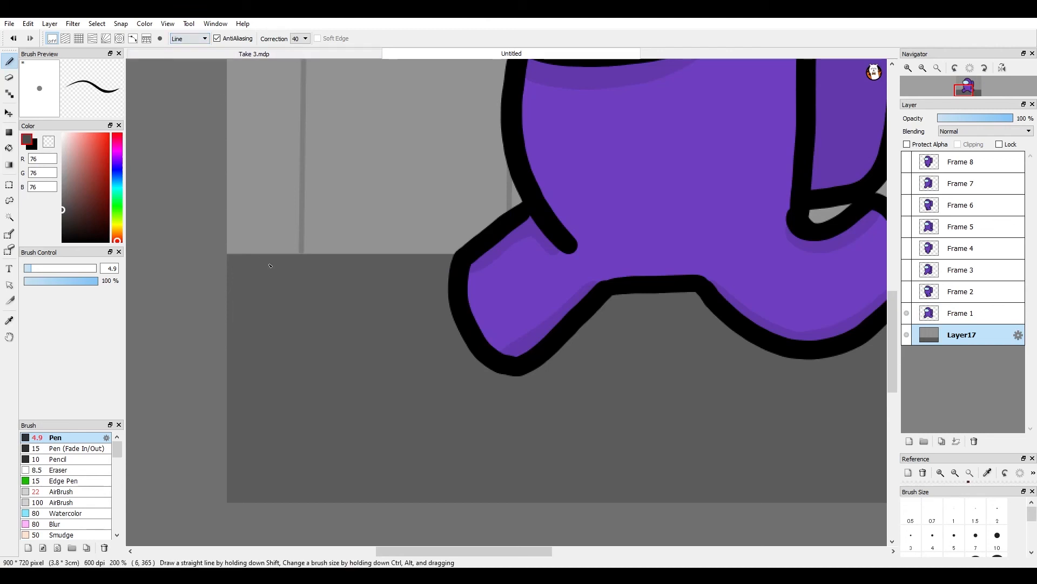
{"action": "left_click_drag", "start_coordinate": [251, 252], "coordinate": [438, 503]}
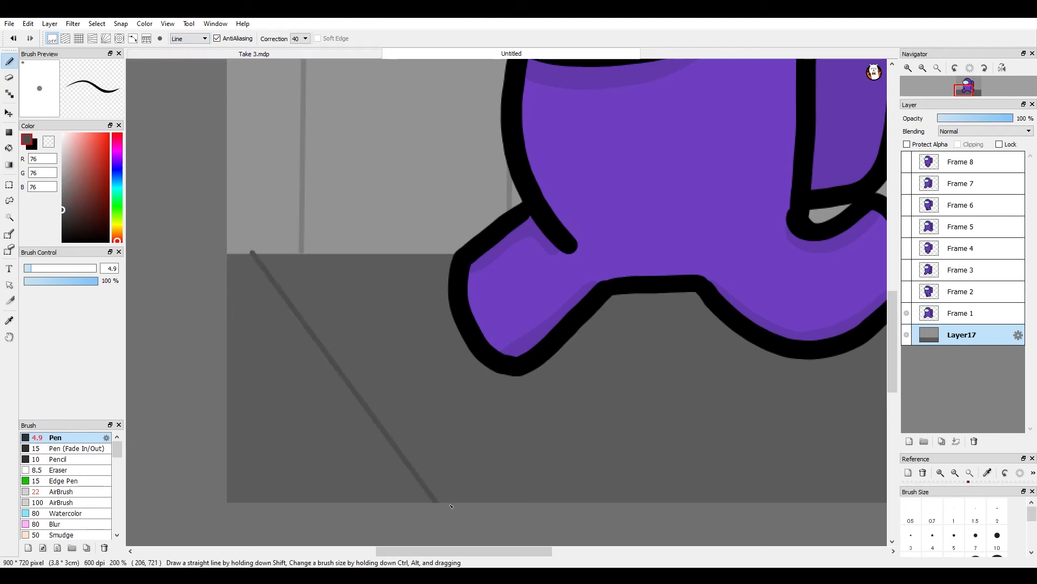
{"action": "key", "text": "ctrl+z"}
{"action": "left_click_drag", "start_coordinate": [253, 257], "coordinate": [381, 503]}
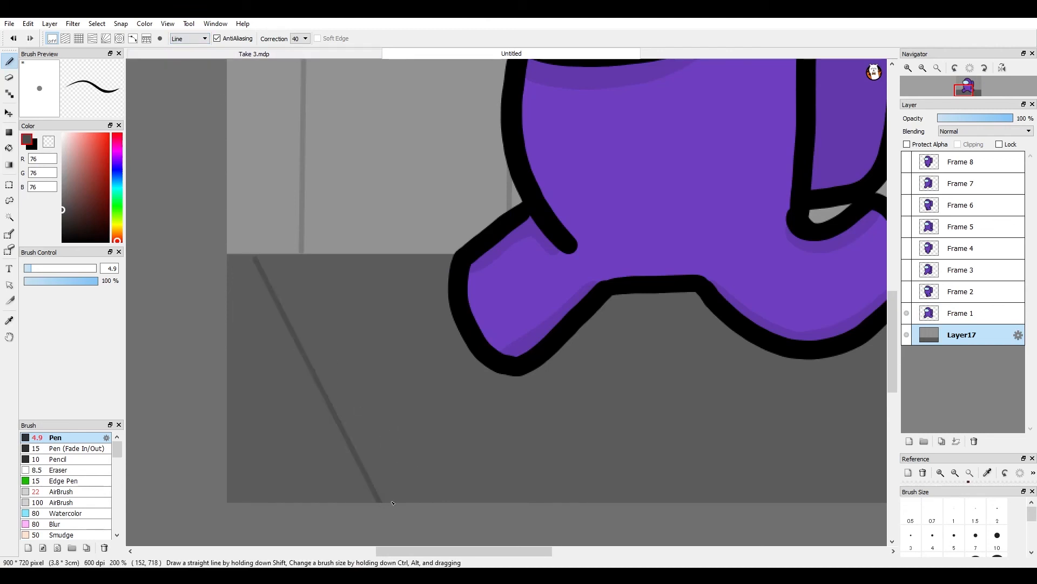
Draw four more diagonal floor lines from the base of the wall, spaced across the rest of the floor.
{"action": "left_click_drag", "start_coordinate": [400, 252], "coordinate": [620, 500]}
{"action": "scroll", "coordinate": [622, 500], "scroll_direction": "down", "scroll_amount": 2}
{"action": "scroll", "coordinate": [623, 500], "scroll_direction": "up", "scroll_amount": 1}
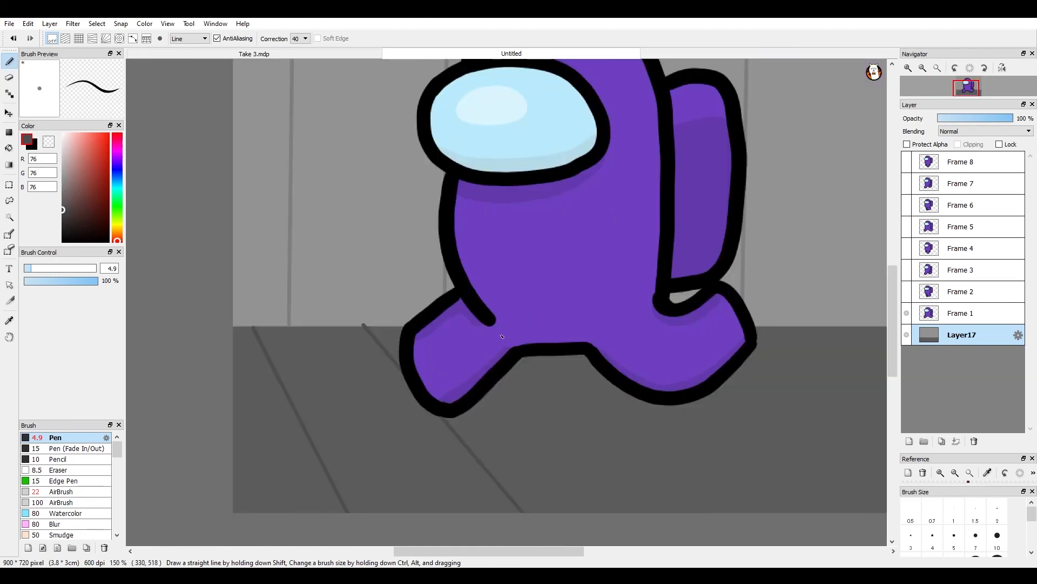
{"action": "scroll", "coordinate": [813, 507], "scroll_direction": "down", "scroll_amount": 1}
{"action": "scroll", "coordinate": [815, 508], "scroll_direction": "up", "scroll_amount": 1}
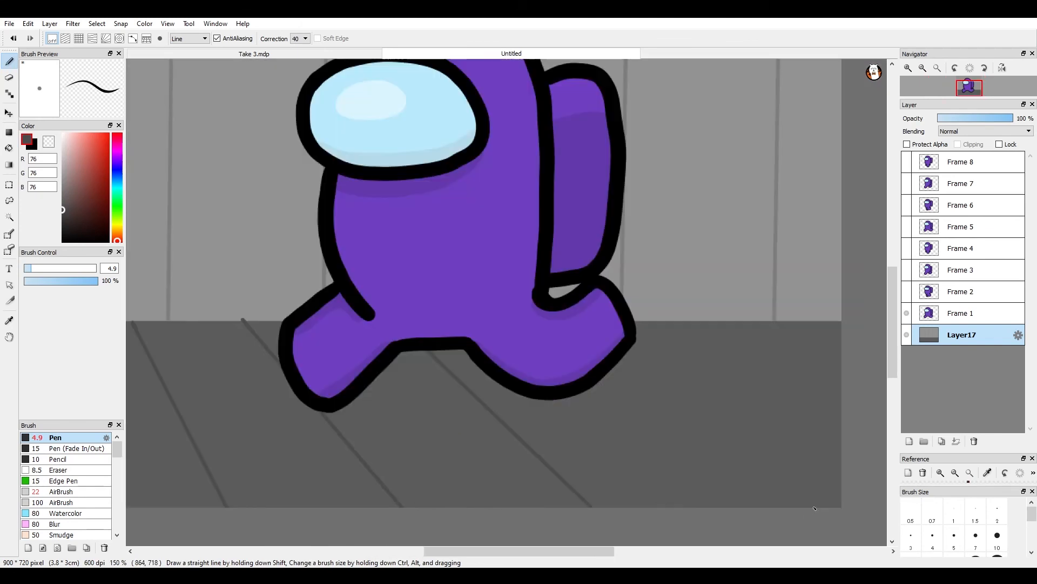
{"action": "left_click_drag", "start_coordinate": [603, 323], "coordinate": [765, 498]}
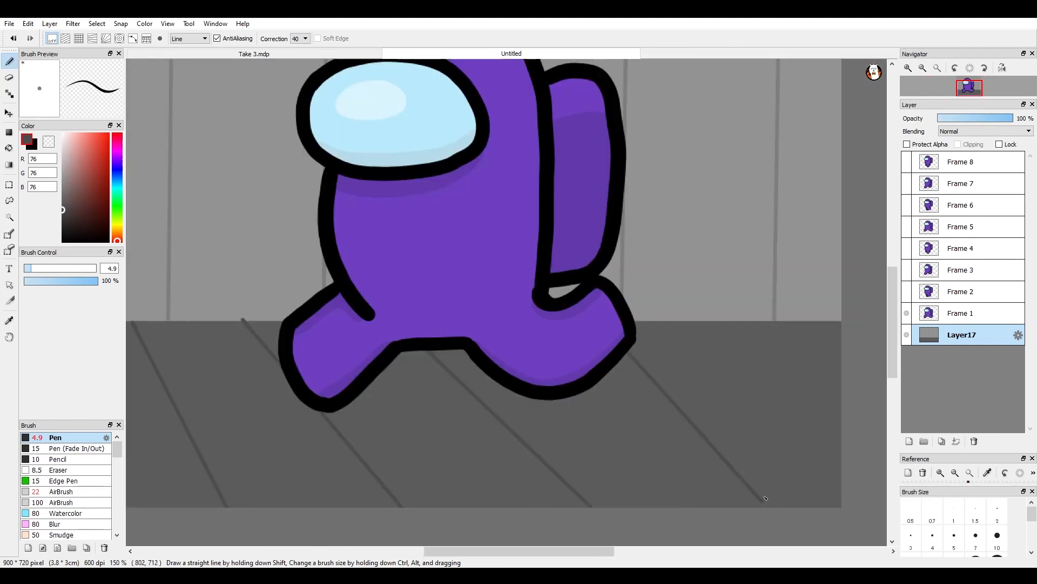
{"action": "left_click_drag", "start_coordinate": [738, 321], "coordinate": [849, 454]}
{"action": "key", "text": "ctrl+z"}
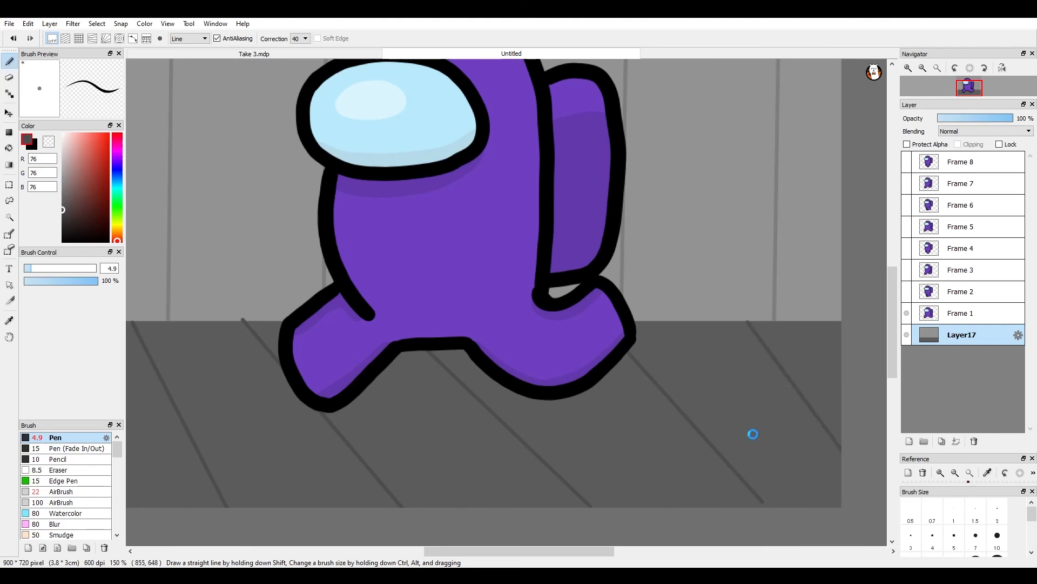
Examine the whole picture with the wall and floor lines behind the Frame 1 character.
{"action": "scroll", "coordinate": [752, 433], "scroll_direction": "down", "scroll_amount": 4}
{"action": "scroll", "coordinate": [768, 415], "scroll_direction": "up", "scroll_amount": 1}
{"action": "scroll", "coordinate": [562, 491], "scroll_direction": "down", "scroll_amount": 2}
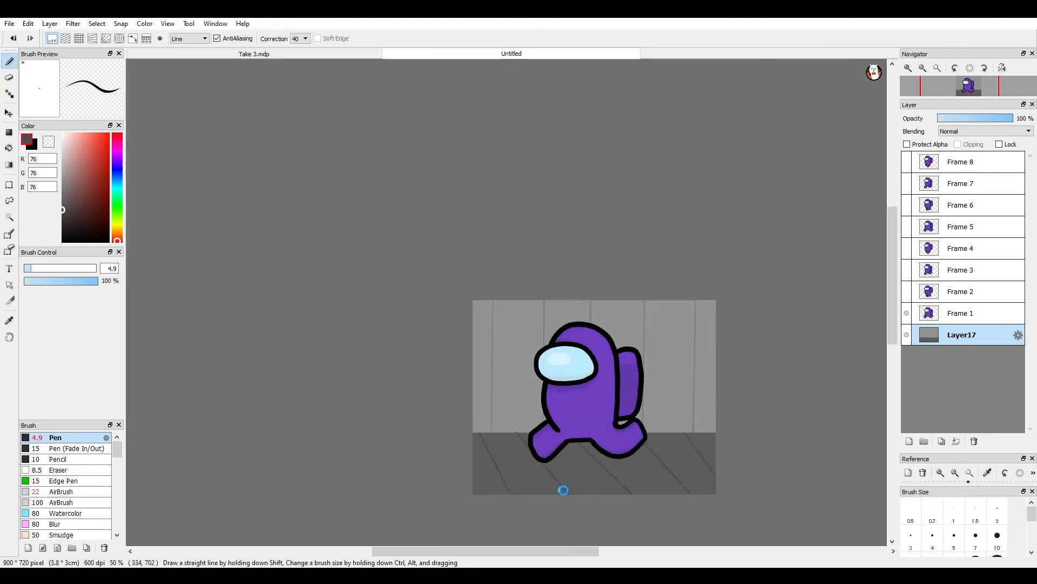
{"action": "scroll", "coordinate": [565, 491], "scroll_direction": "up", "scroll_amount": 2}
{"action": "scroll", "coordinate": [644, 403], "scroll_direction": "down", "scroll_amount": 4}
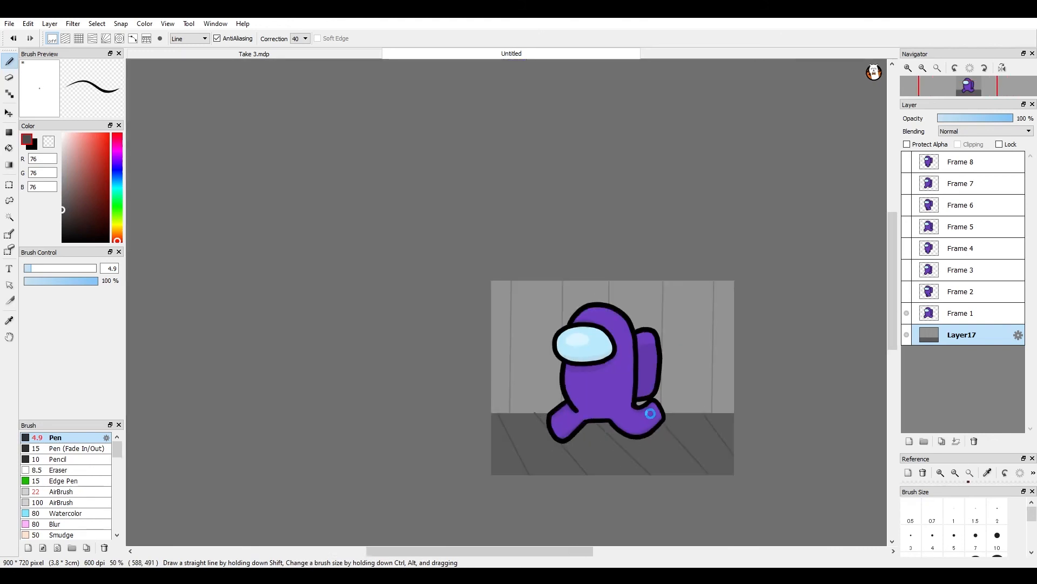
{"action": "scroll", "coordinate": [634, 396], "scroll_direction": "up", "scroll_amount": 4}
{"action": "scroll", "coordinate": [612, 363], "scroll_direction": "down", "scroll_amount": 2}
{"action": "scroll", "coordinate": [573, 451], "scroll_direction": "up", "scroll_amount": 2}
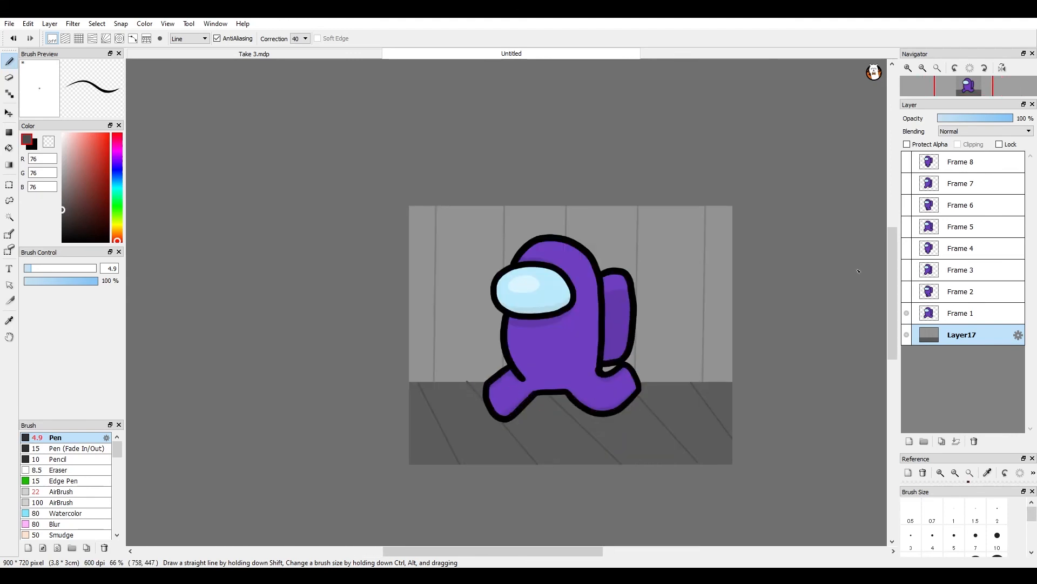
Hide all the character frames, leaving only the Layer17 background visible.
{"action": "left_click", "coordinate": [907, 334]}
{"action": "left_click_drag", "start_coordinate": [907, 305], "coordinate": [908, 198]}
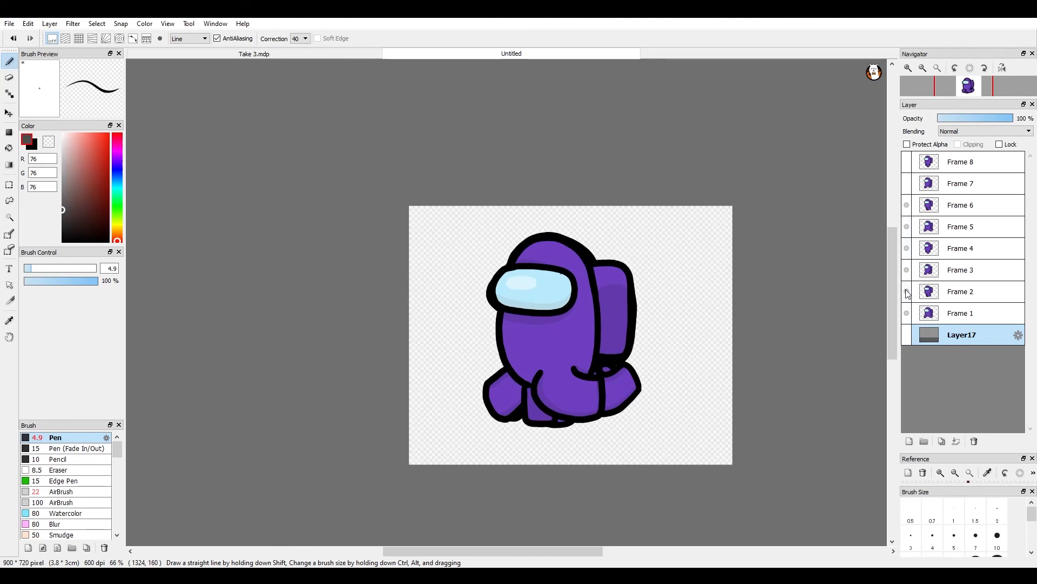
{"action": "left_click", "coordinate": [906, 268]}
{"action": "left_click", "coordinate": [909, 249]}
{"action": "left_click", "coordinate": [907, 223]}
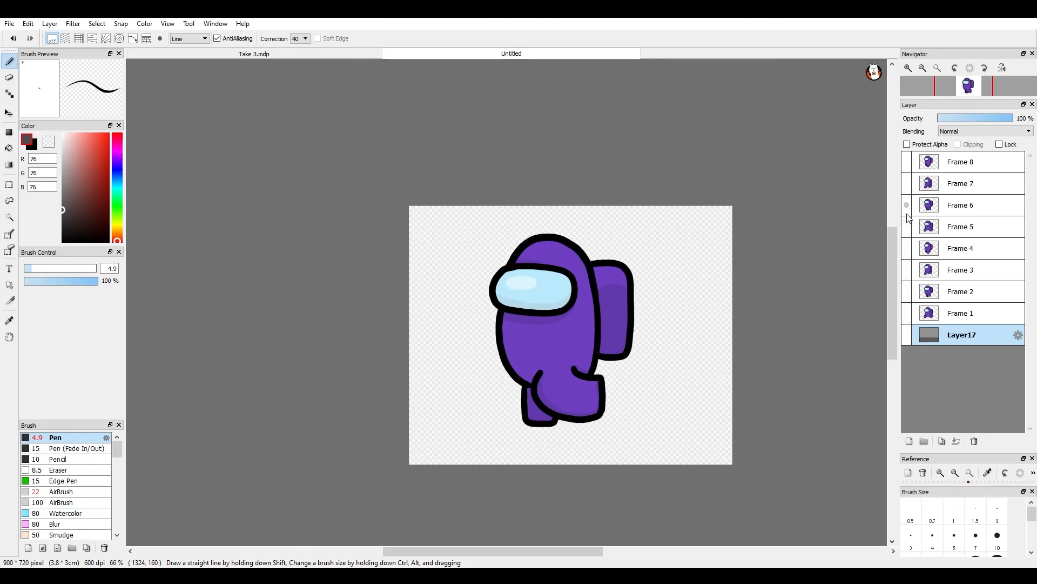
{"action": "left_click", "coordinate": [906, 204]}
{"action": "left_click", "coordinate": [907, 335]}
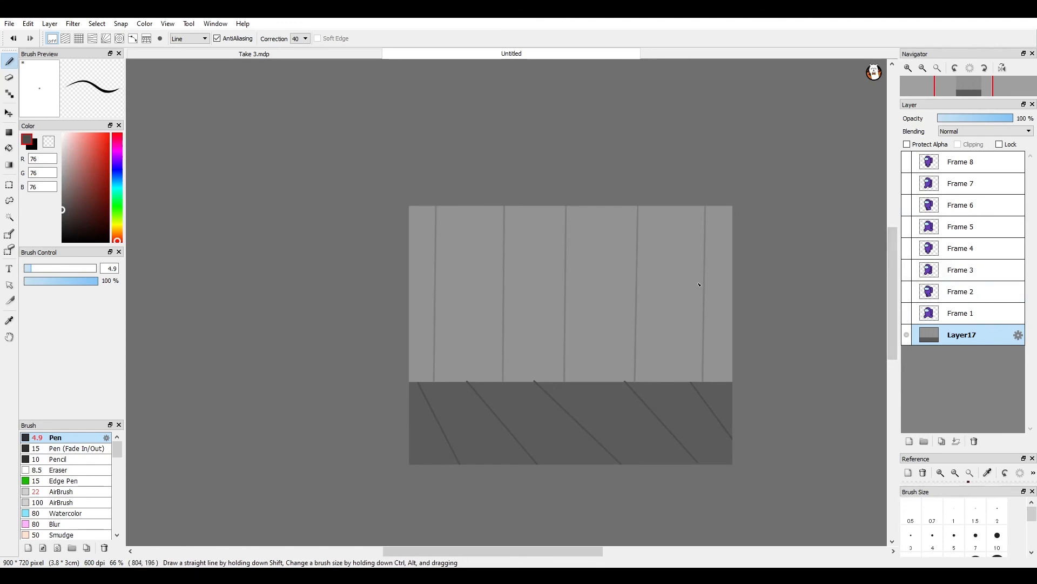
Show Frames 1 to 8 and delete the Layer17 background.
{"action": "left_click", "coordinate": [907, 313]}
{"action": "left_click", "coordinate": [906, 291]}
{"action": "left_click", "coordinate": [907, 270]}
{"action": "left_click", "coordinate": [906, 248]}
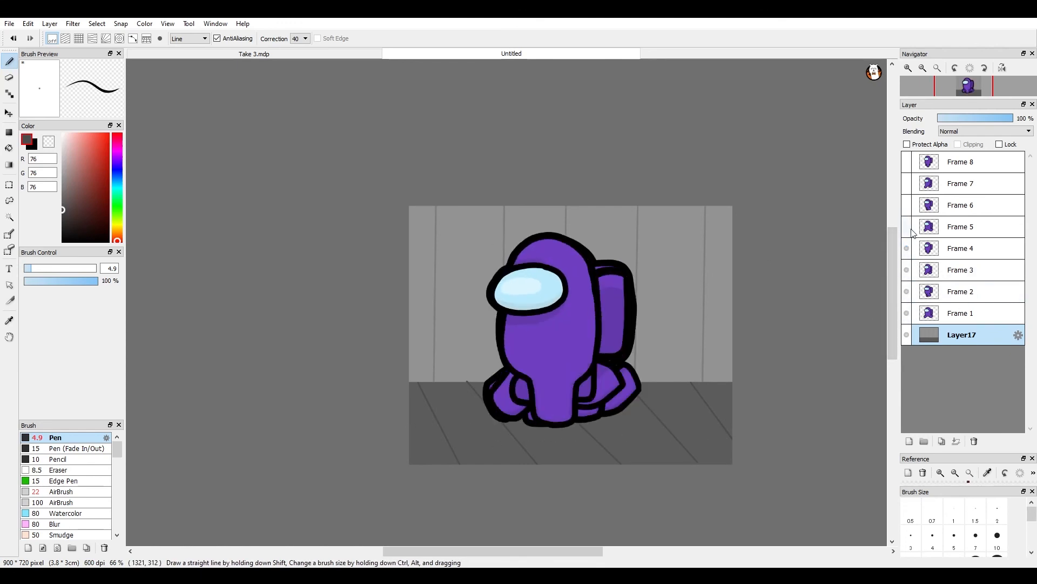
{"action": "left_click", "coordinate": [906, 227]}
{"action": "left_click", "coordinate": [906, 205]}
{"action": "left_click", "coordinate": [907, 183]}
{"action": "left_click", "coordinate": [907, 162]}
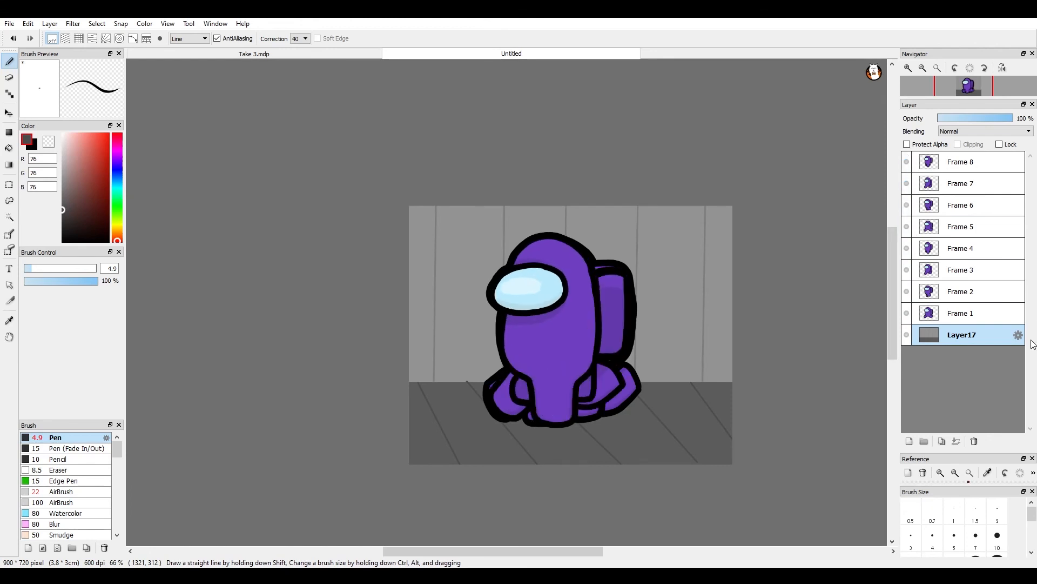
{"action": "left_click", "coordinate": [974, 441]}
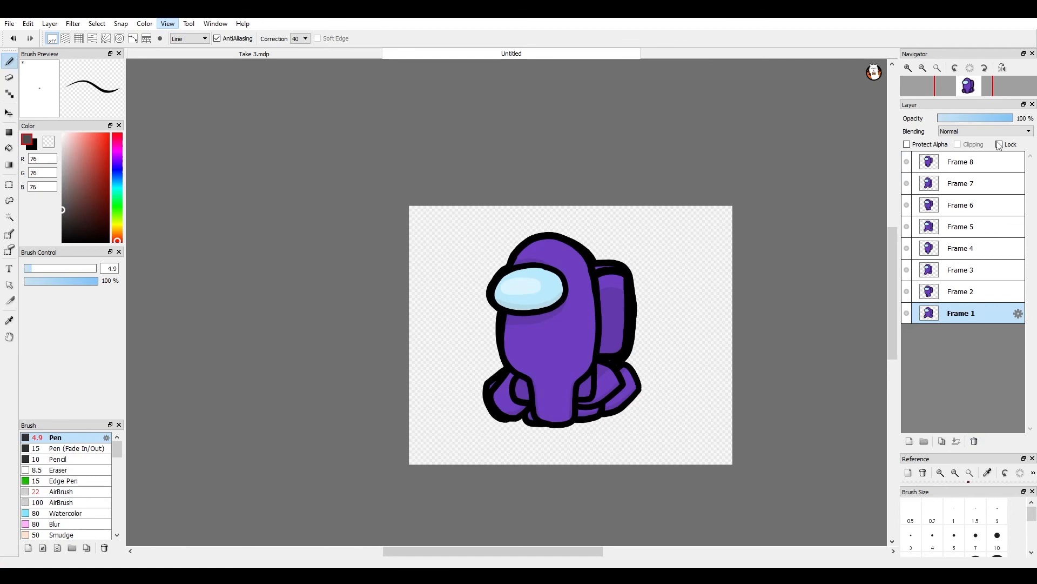
Turn on the onion skin and export the eight animation frames as separate images.
{"action": "left_click", "coordinate": [166, 327]}
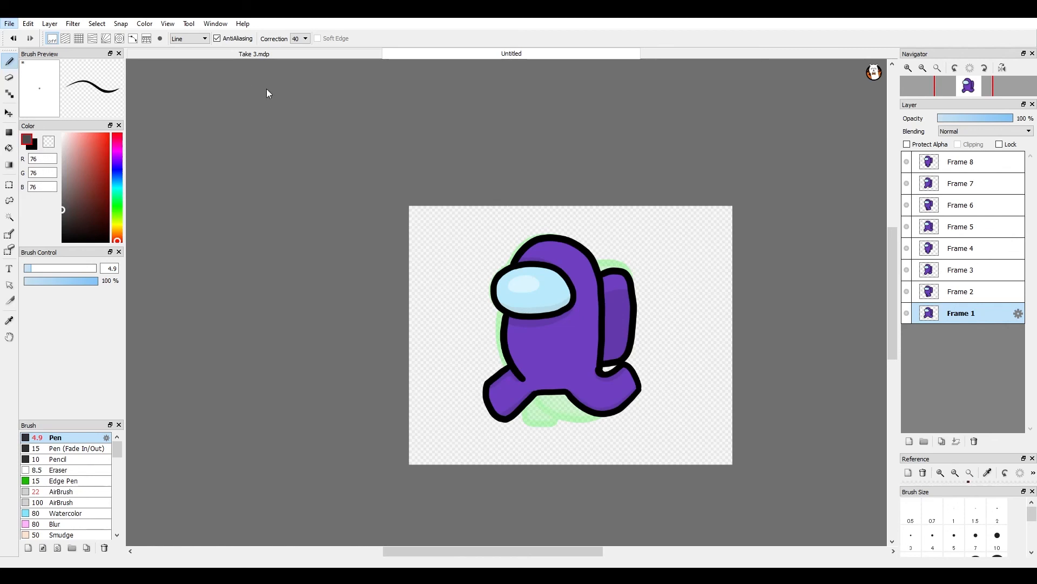
{"action": "left_click", "coordinate": [21, 132]}
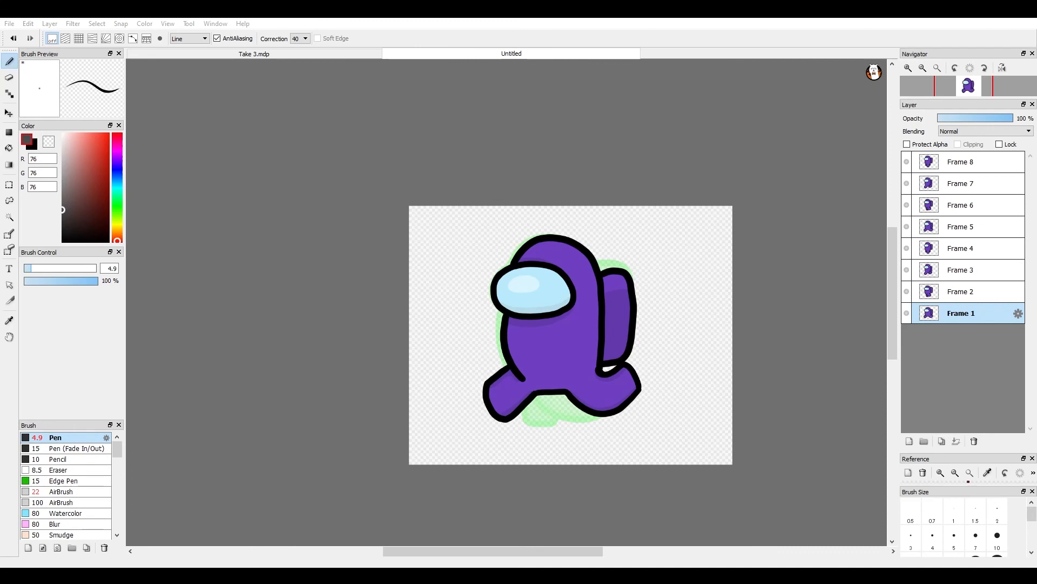
{"action": "left_click", "coordinate": [782, 195]}
{"action": "left_click", "coordinate": [10, 24]}
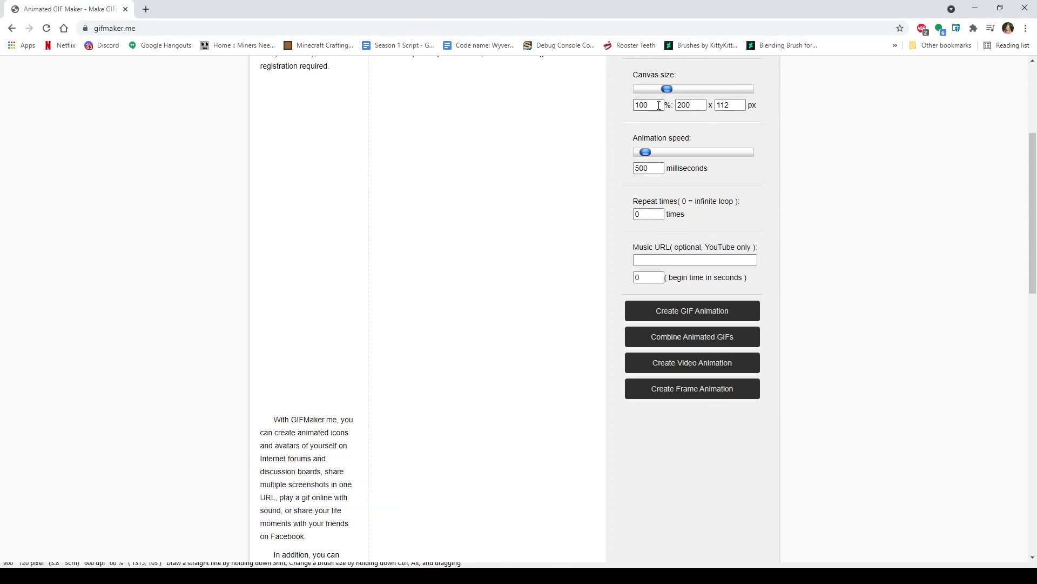
Switch to GIFMaker.me in the browser and upload the eight frame images.
{"action": "scroll", "coordinate": [513, 233], "scroll_direction": "up", "scroll_amount": 3}
{"action": "scroll", "coordinate": [454, 239], "scroll_direction": "down", "scroll_amount": 2}
{"action": "scroll", "coordinate": [435, 378], "scroll_direction": "up", "scroll_amount": 3}
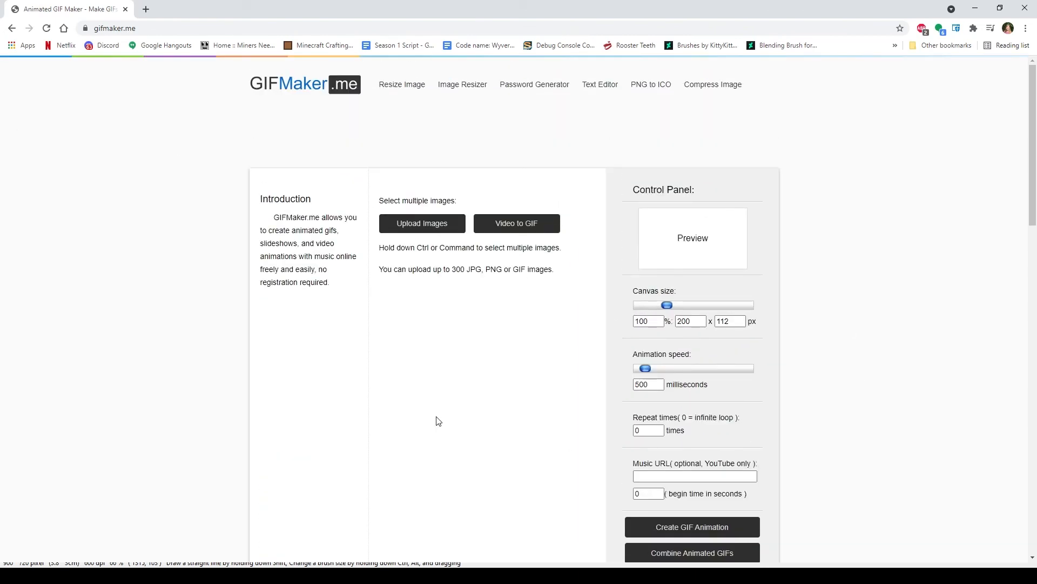
{"action": "scroll", "coordinate": [497, 303], "scroll_direction": "down", "scroll_amount": 1}
{"action": "left_click", "coordinate": [431, 176]}
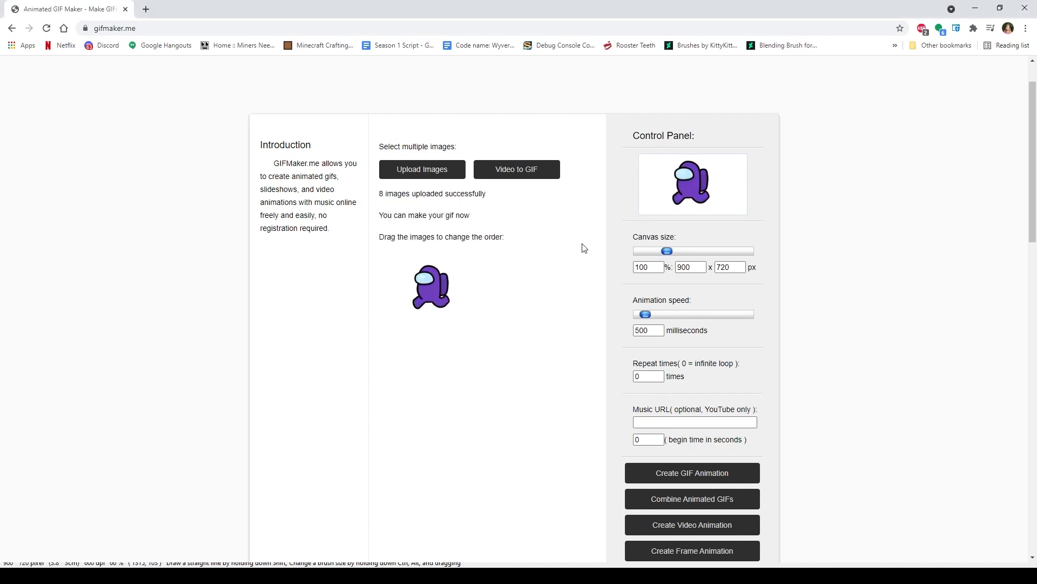
Check the order of the uploaded frames and set the animation speed to 200 milliseconds.
{"action": "scroll", "coordinate": [465, 286], "scroll_direction": "down", "scroll_amount": 6}
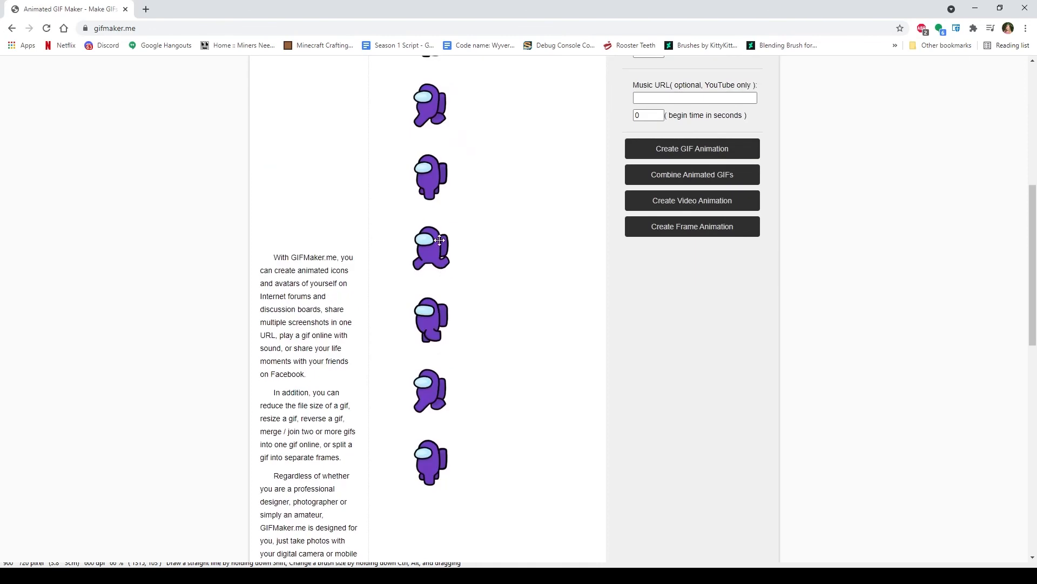
{"action": "scroll", "coordinate": [519, 238], "scroll_direction": "up", "scroll_amount": 5}
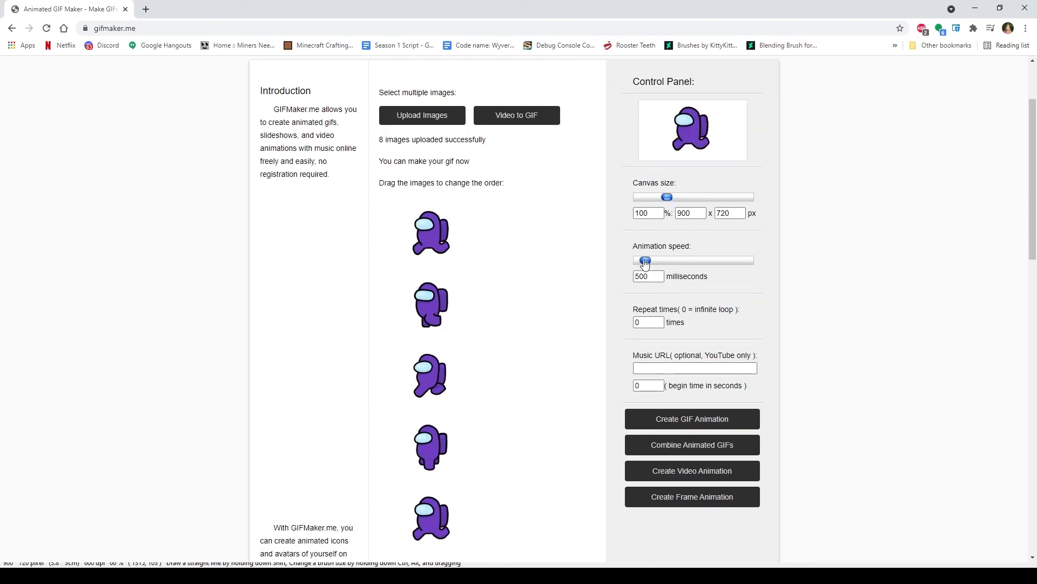
{"action": "left_click_drag", "start_coordinate": [646, 263], "coordinate": [642, 263]}
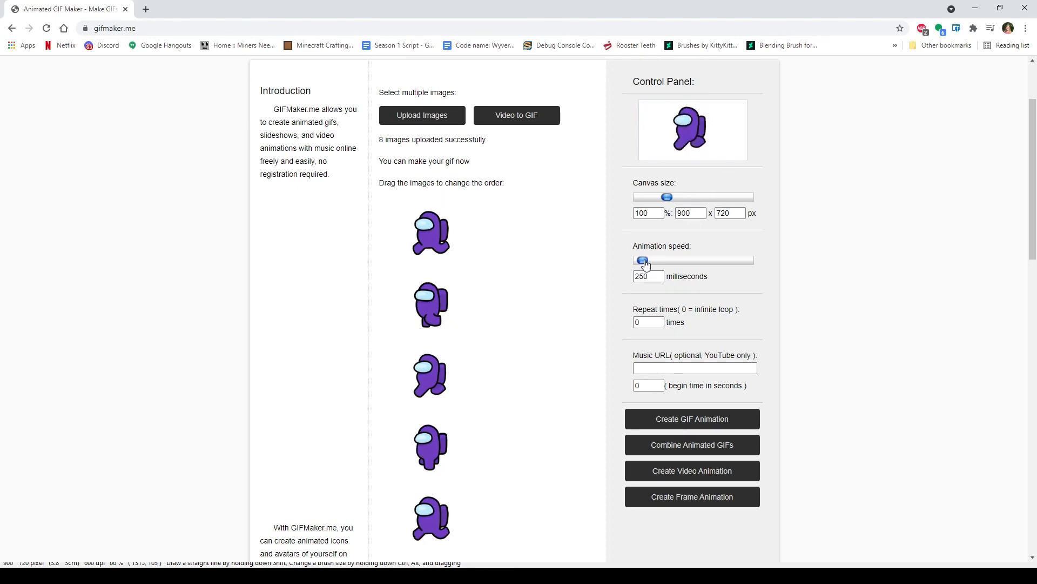
{"action": "left_click_drag", "start_coordinate": [646, 263], "coordinate": [646, 262]}
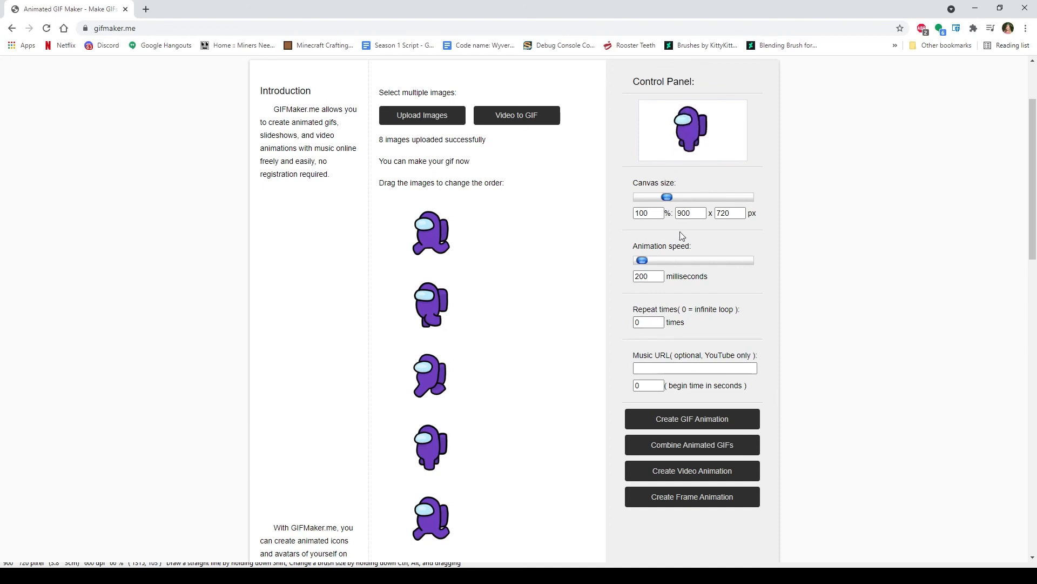
Create the GIF animation and download it from its viewer page.
{"action": "left_click", "coordinate": [686, 420]}
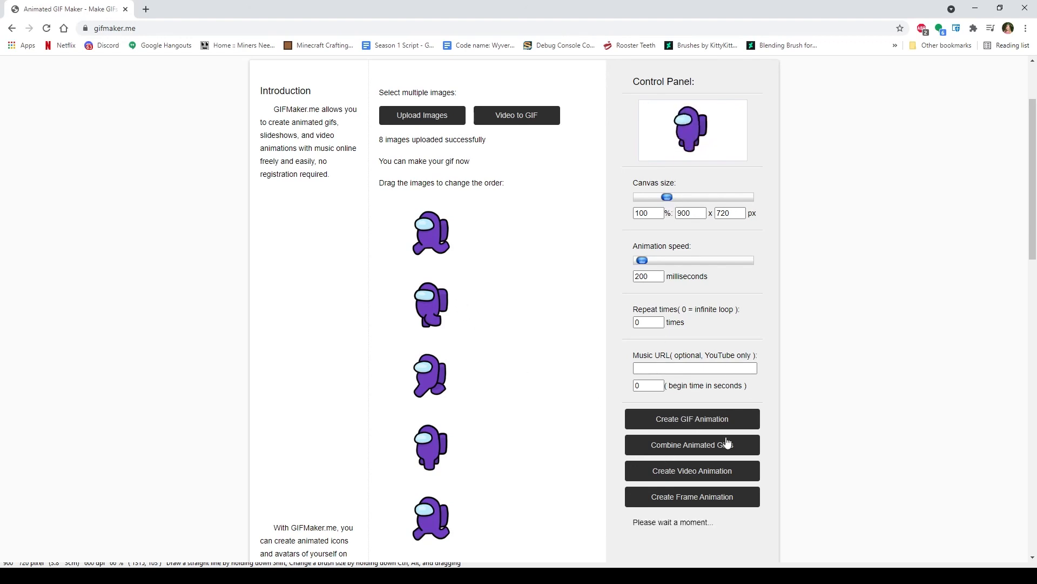
{"action": "scroll", "coordinate": [676, 542], "scroll_direction": "down", "scroll_amount": 4}
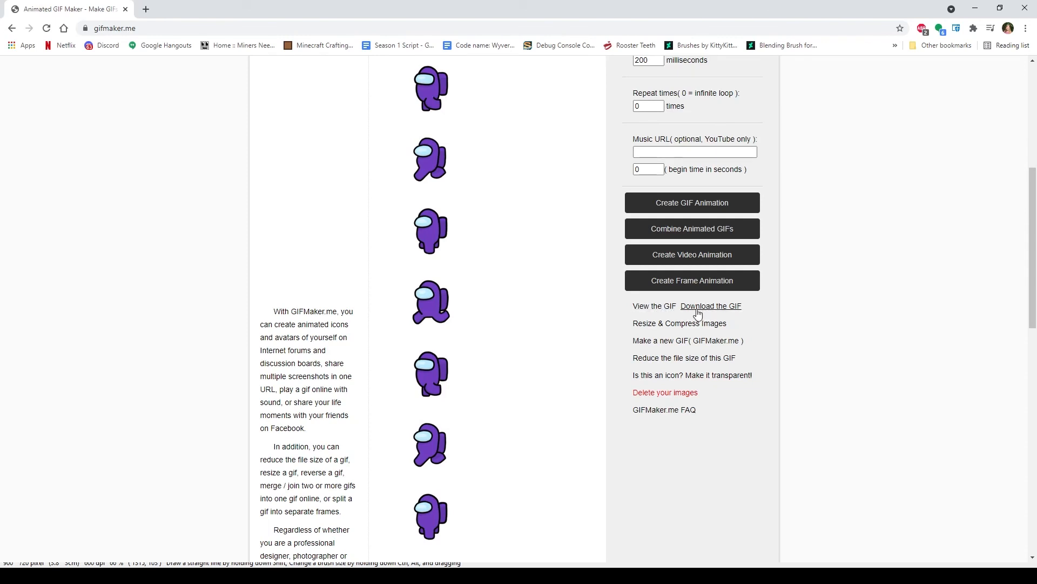
{"action": "left_click", "coordinate": [656, 309]}
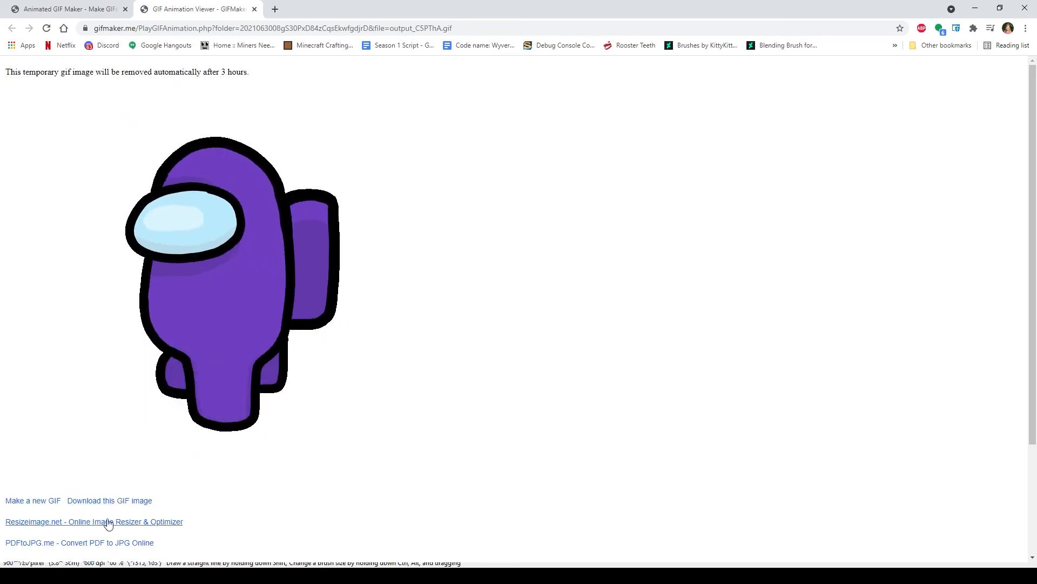
{"action": "left_click", "coordinate": [97, 501]}
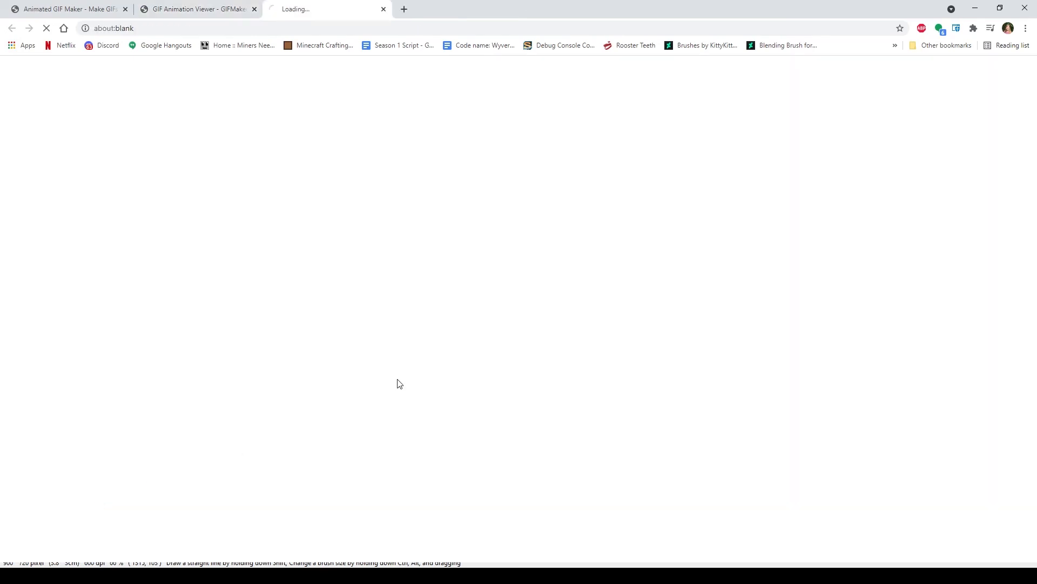